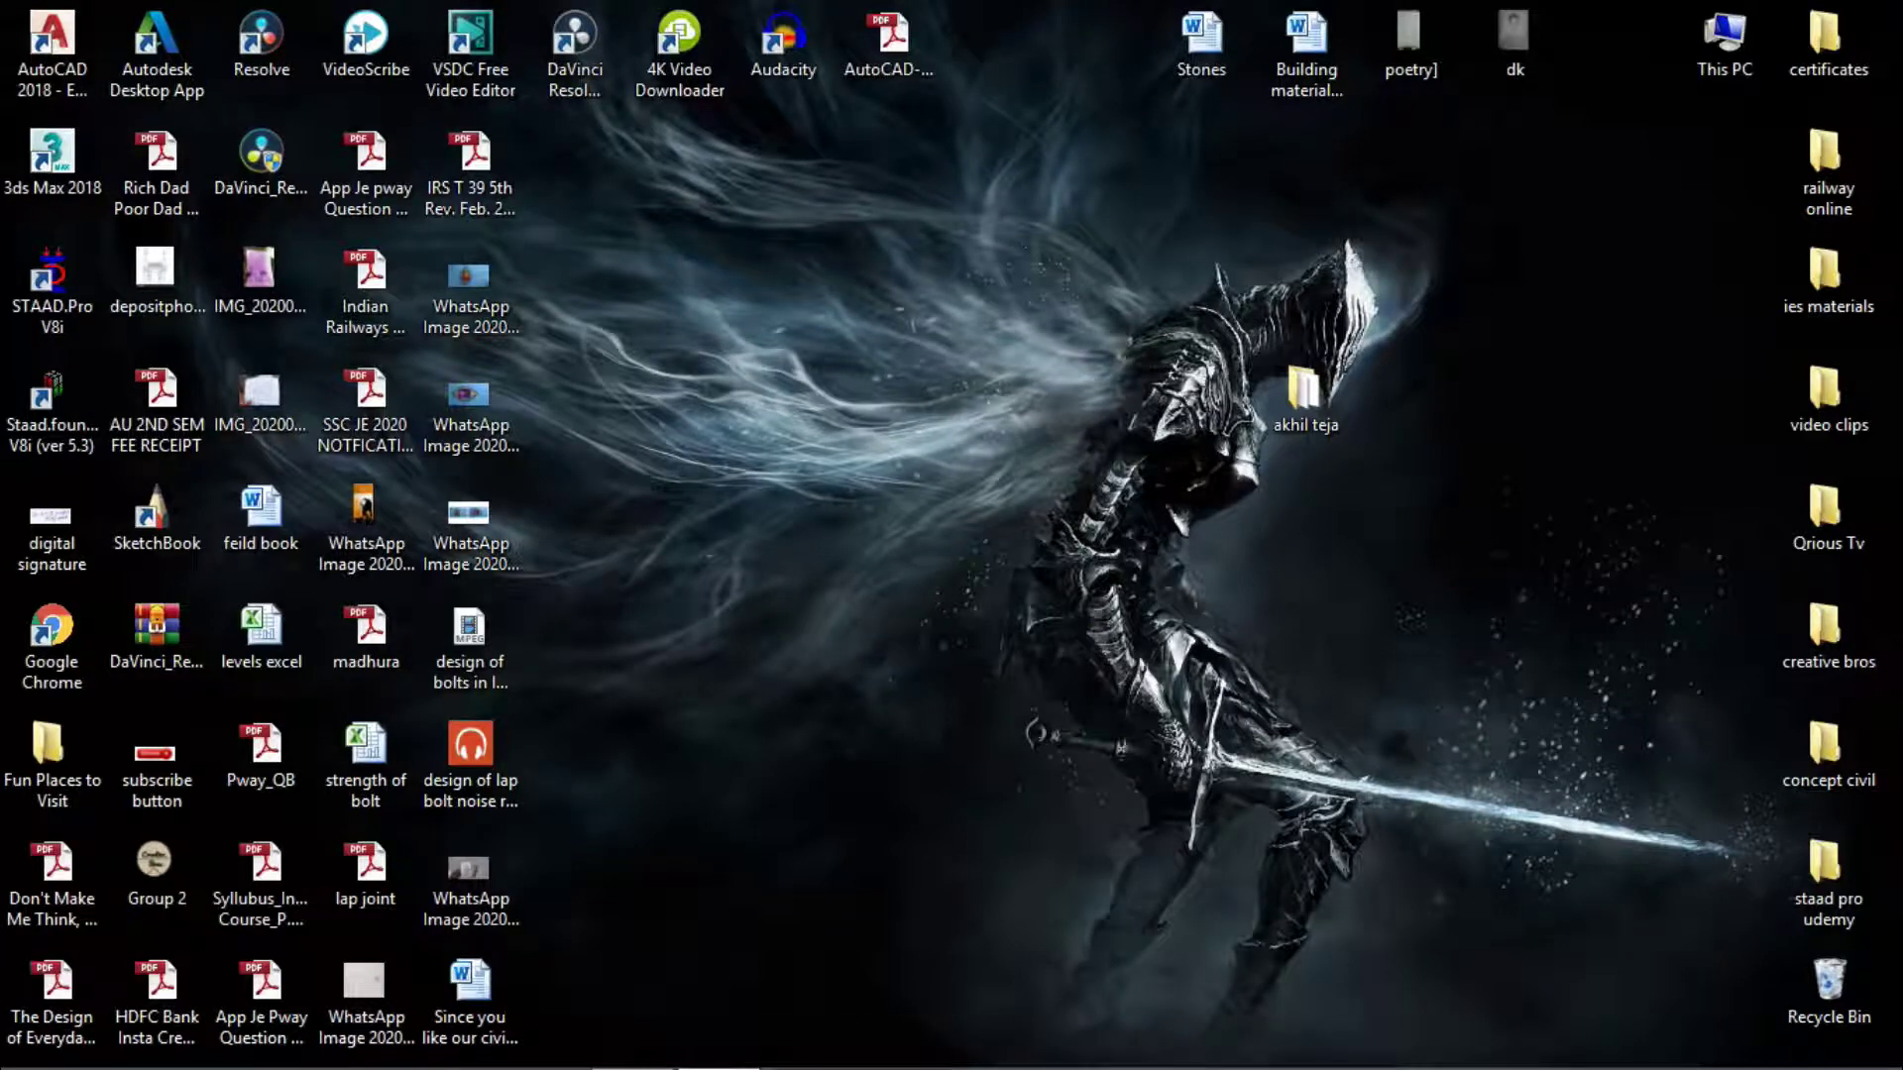
Step: Restore the 'strength of bolt' workbook window, showing Sheet4's double cover butt joint data
{"action": "left_click", "coordinate": [723, 1048]}
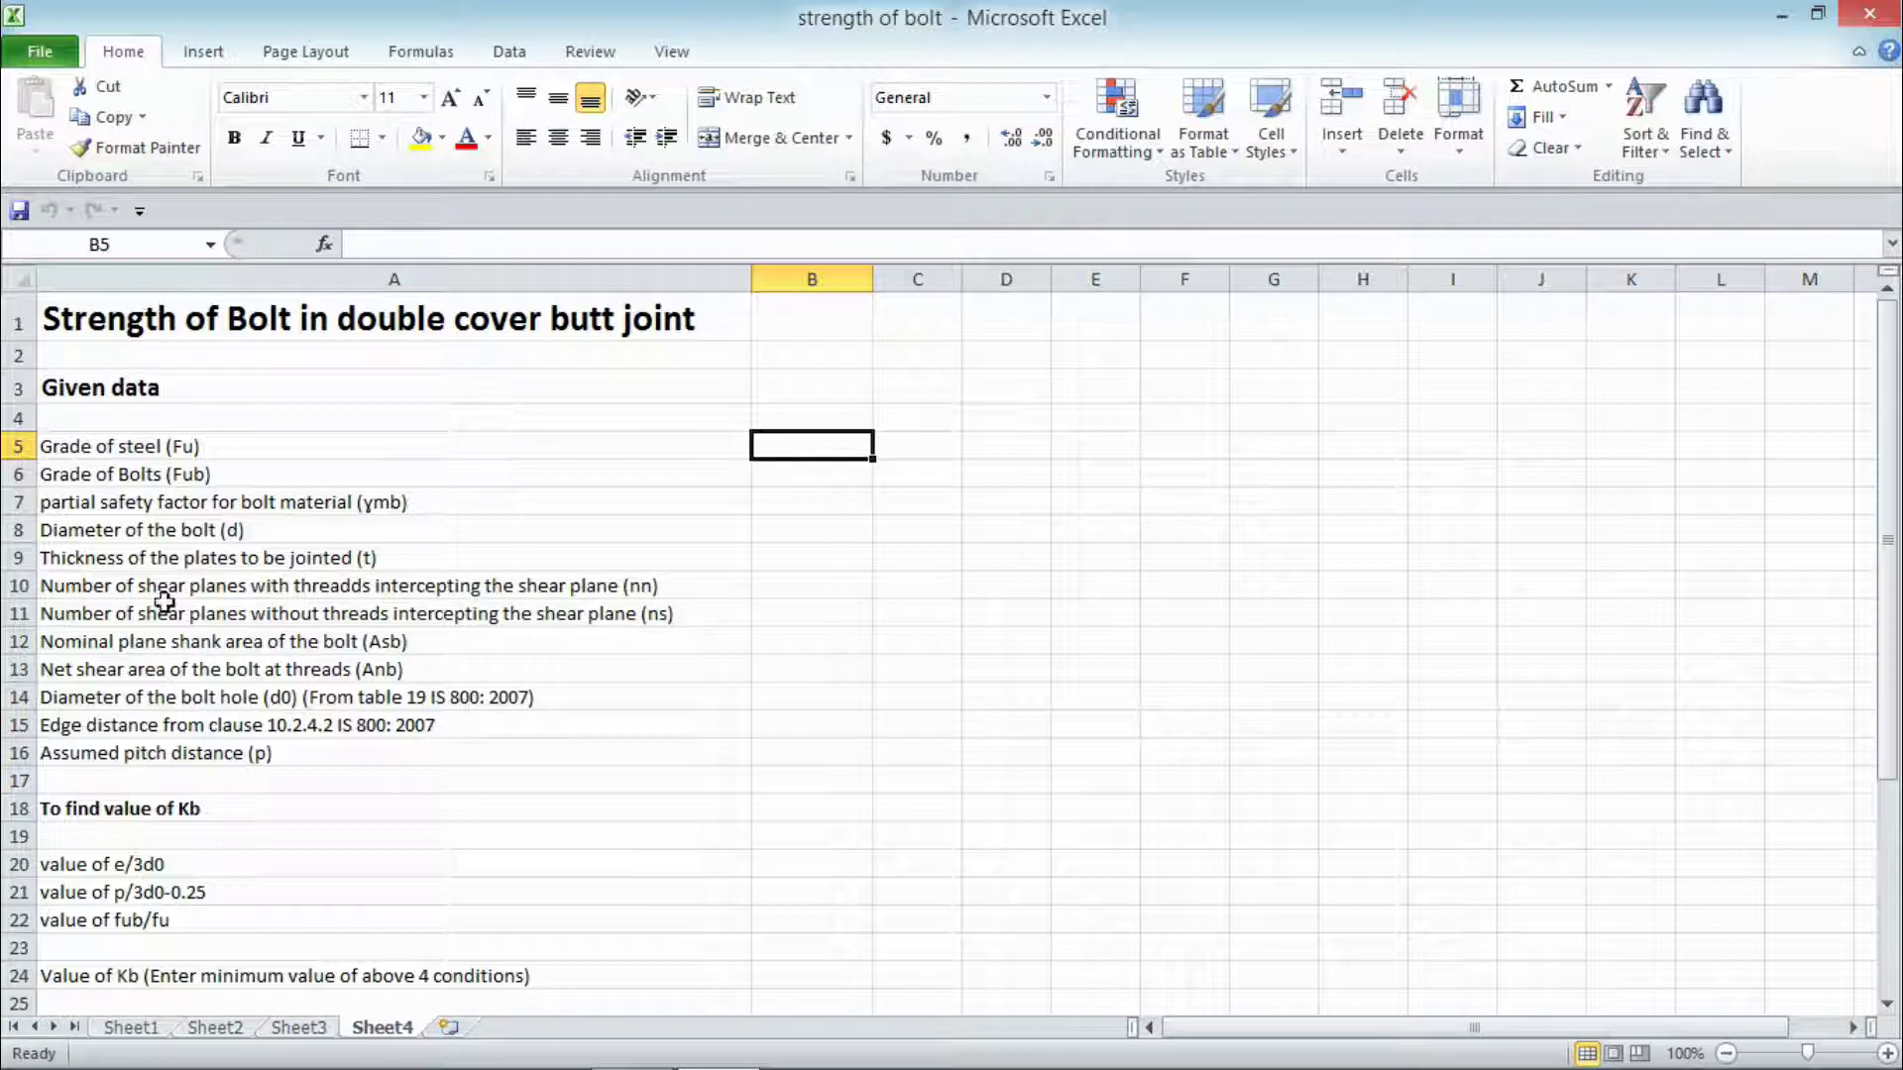
{"action": "left_click", "coordinate": [144, 1026]}
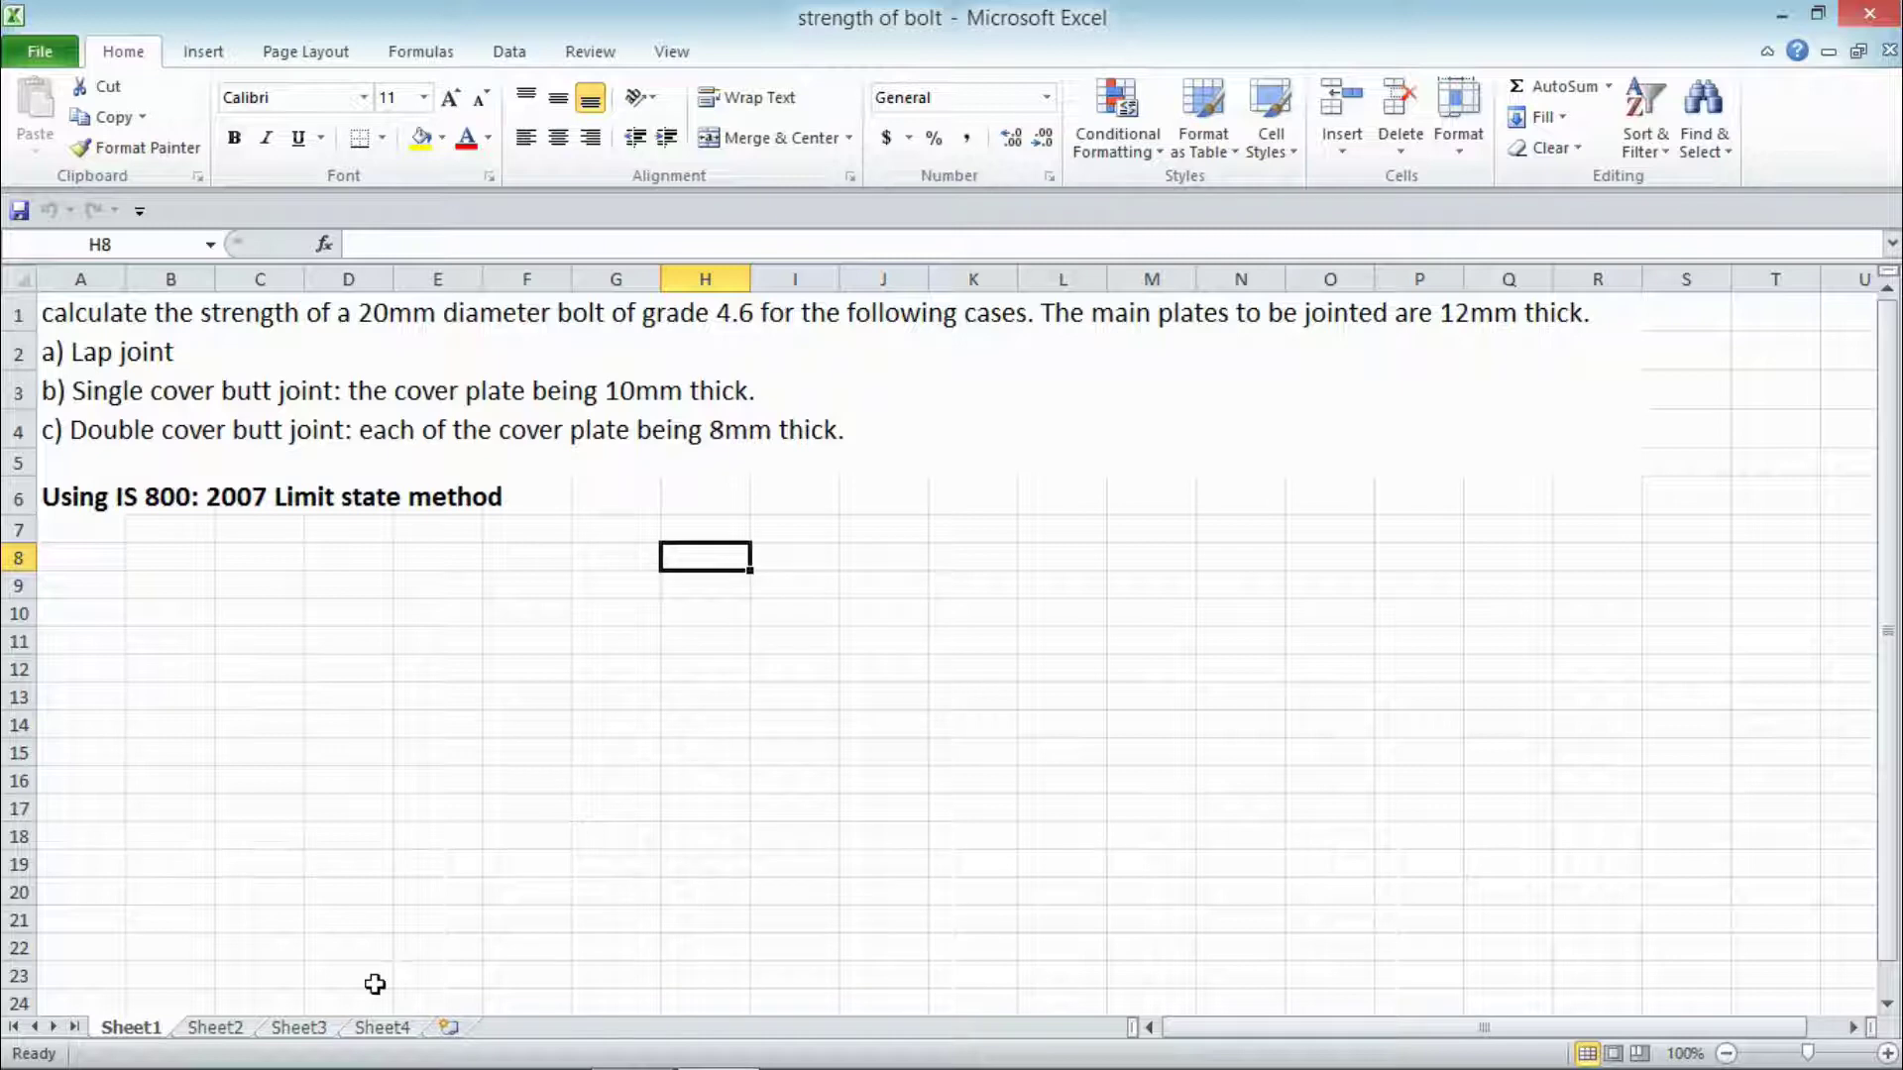
{"action": "left_click", "coordinate": [383, 1029]}
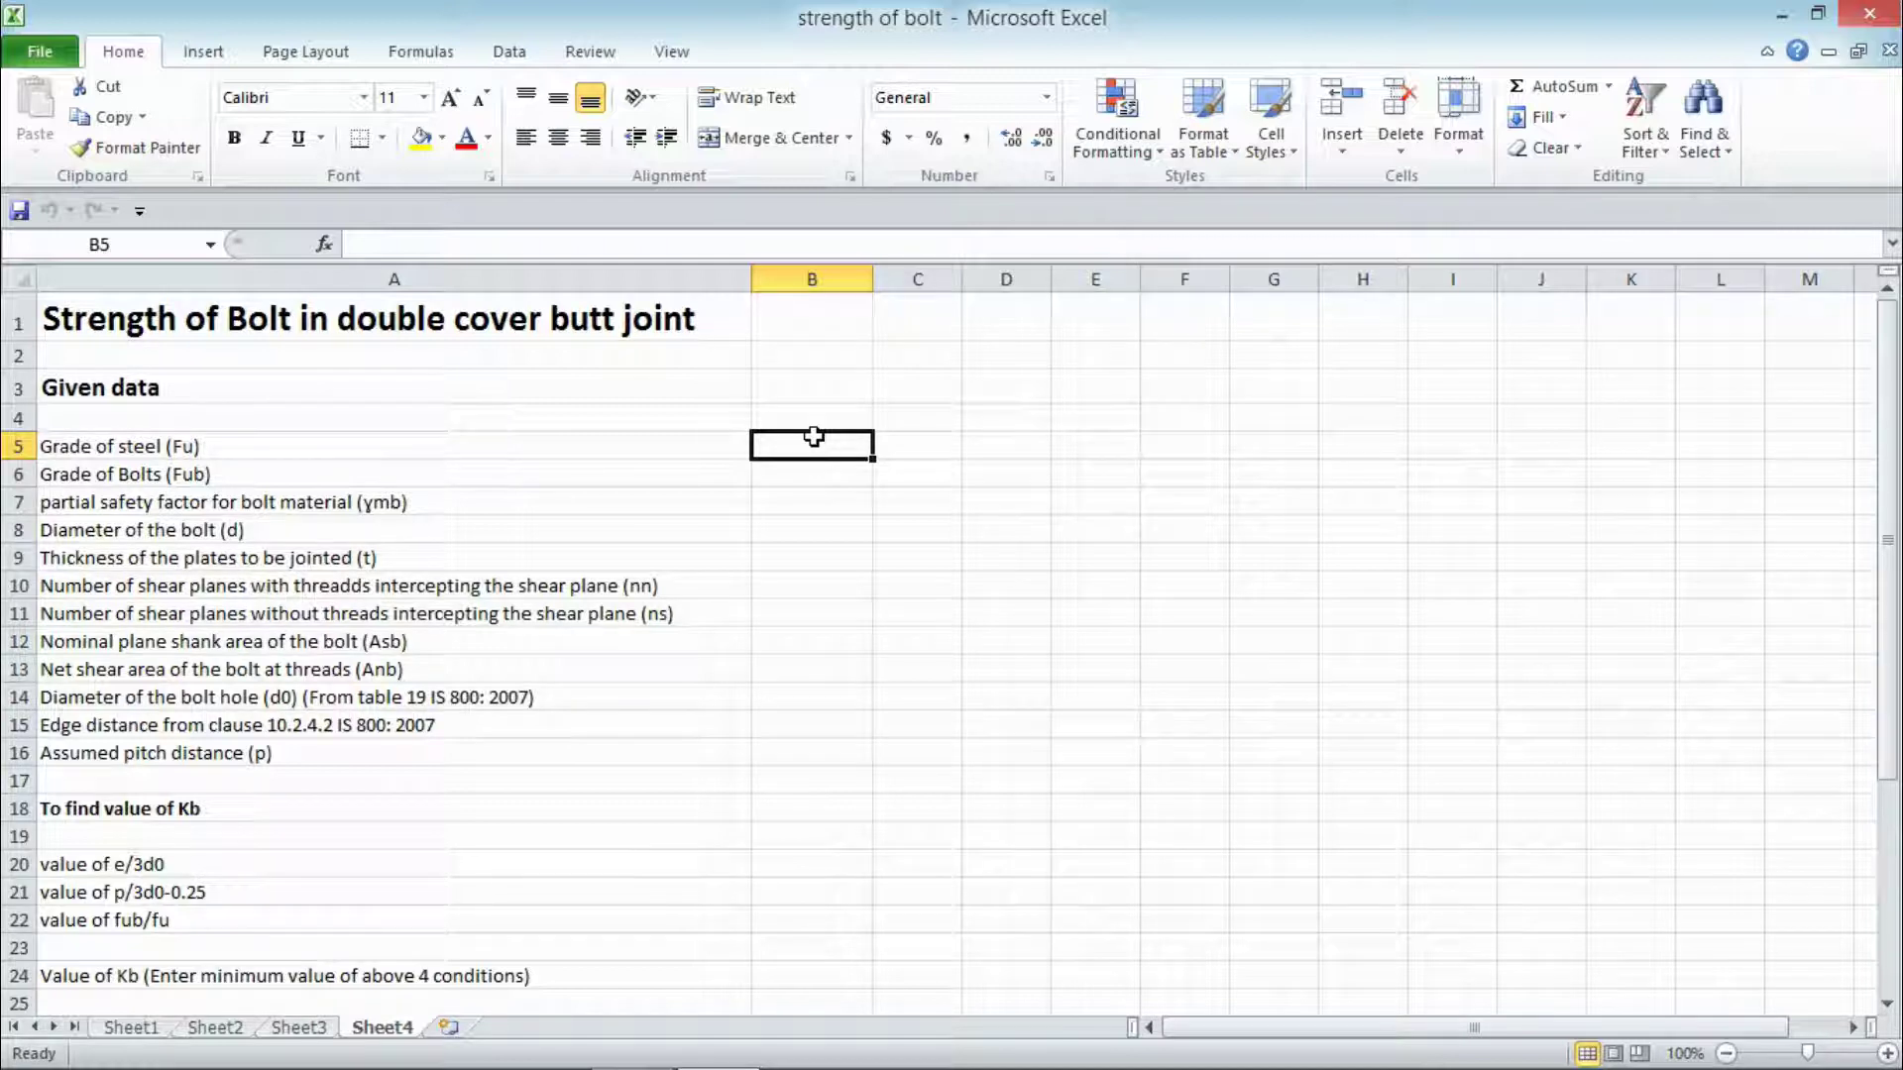
Step: Enter Fu 410 Mpa, Fub 400 Mpa and γmb 1.25 with their units
{"action": "type", "text": "410"}
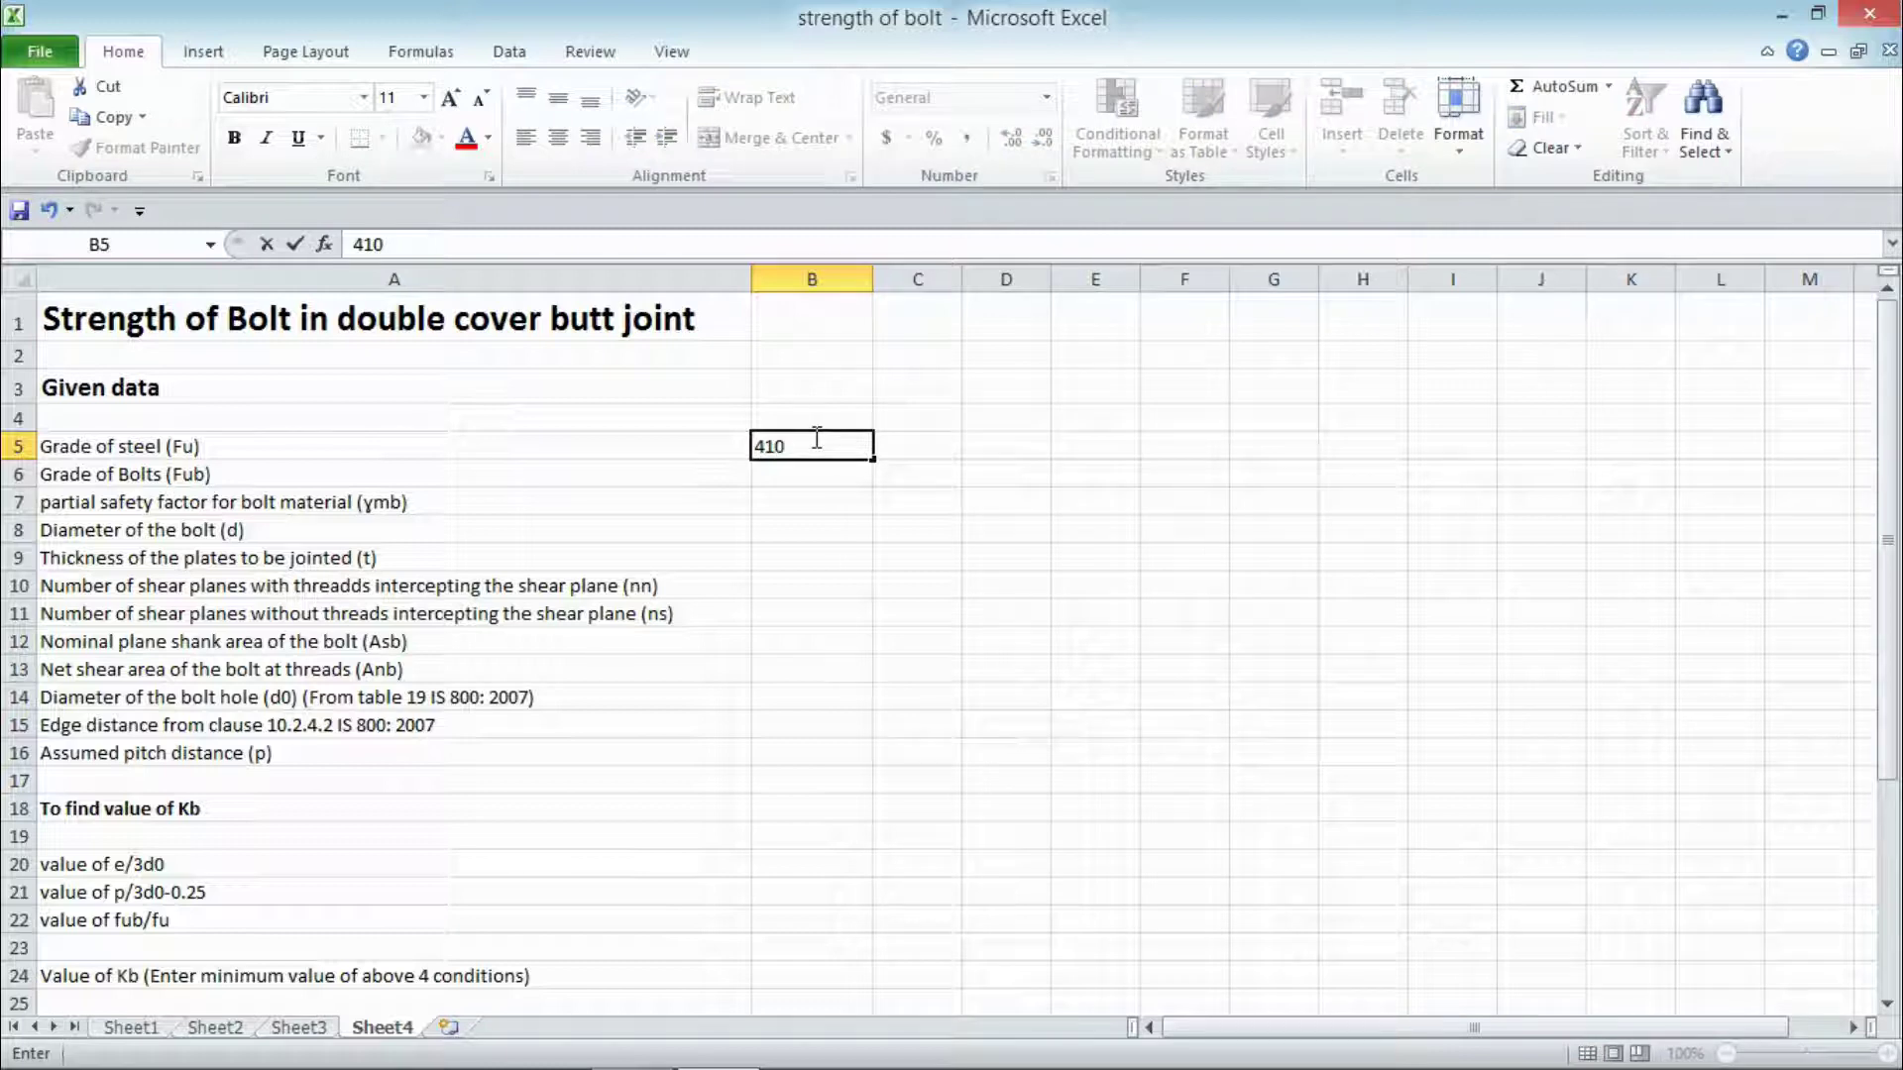
{"action": "key", "text": "Tab"}
{"action": "type", "text": "M"}
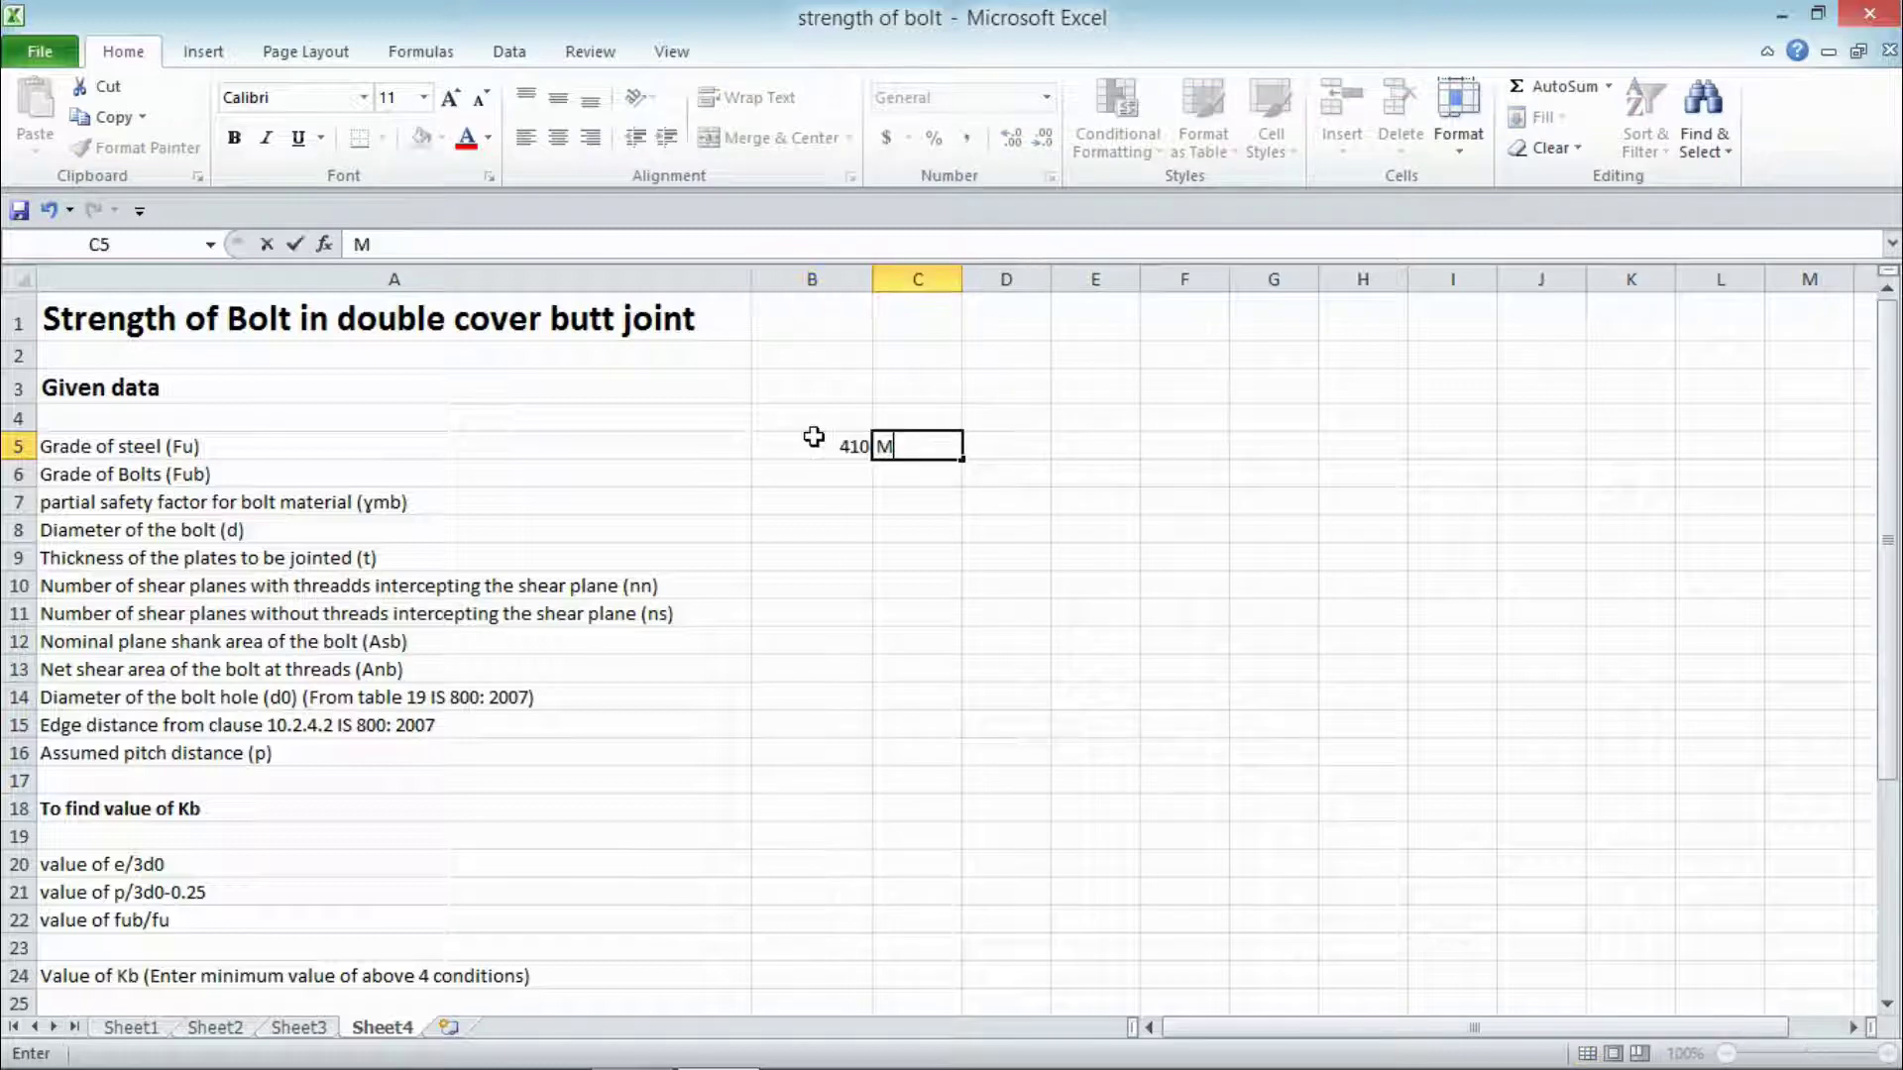
{"action": "type", "text": "pa"}
{"action": "key", "text": "Return"}
{"action": "type", "text": "400"}
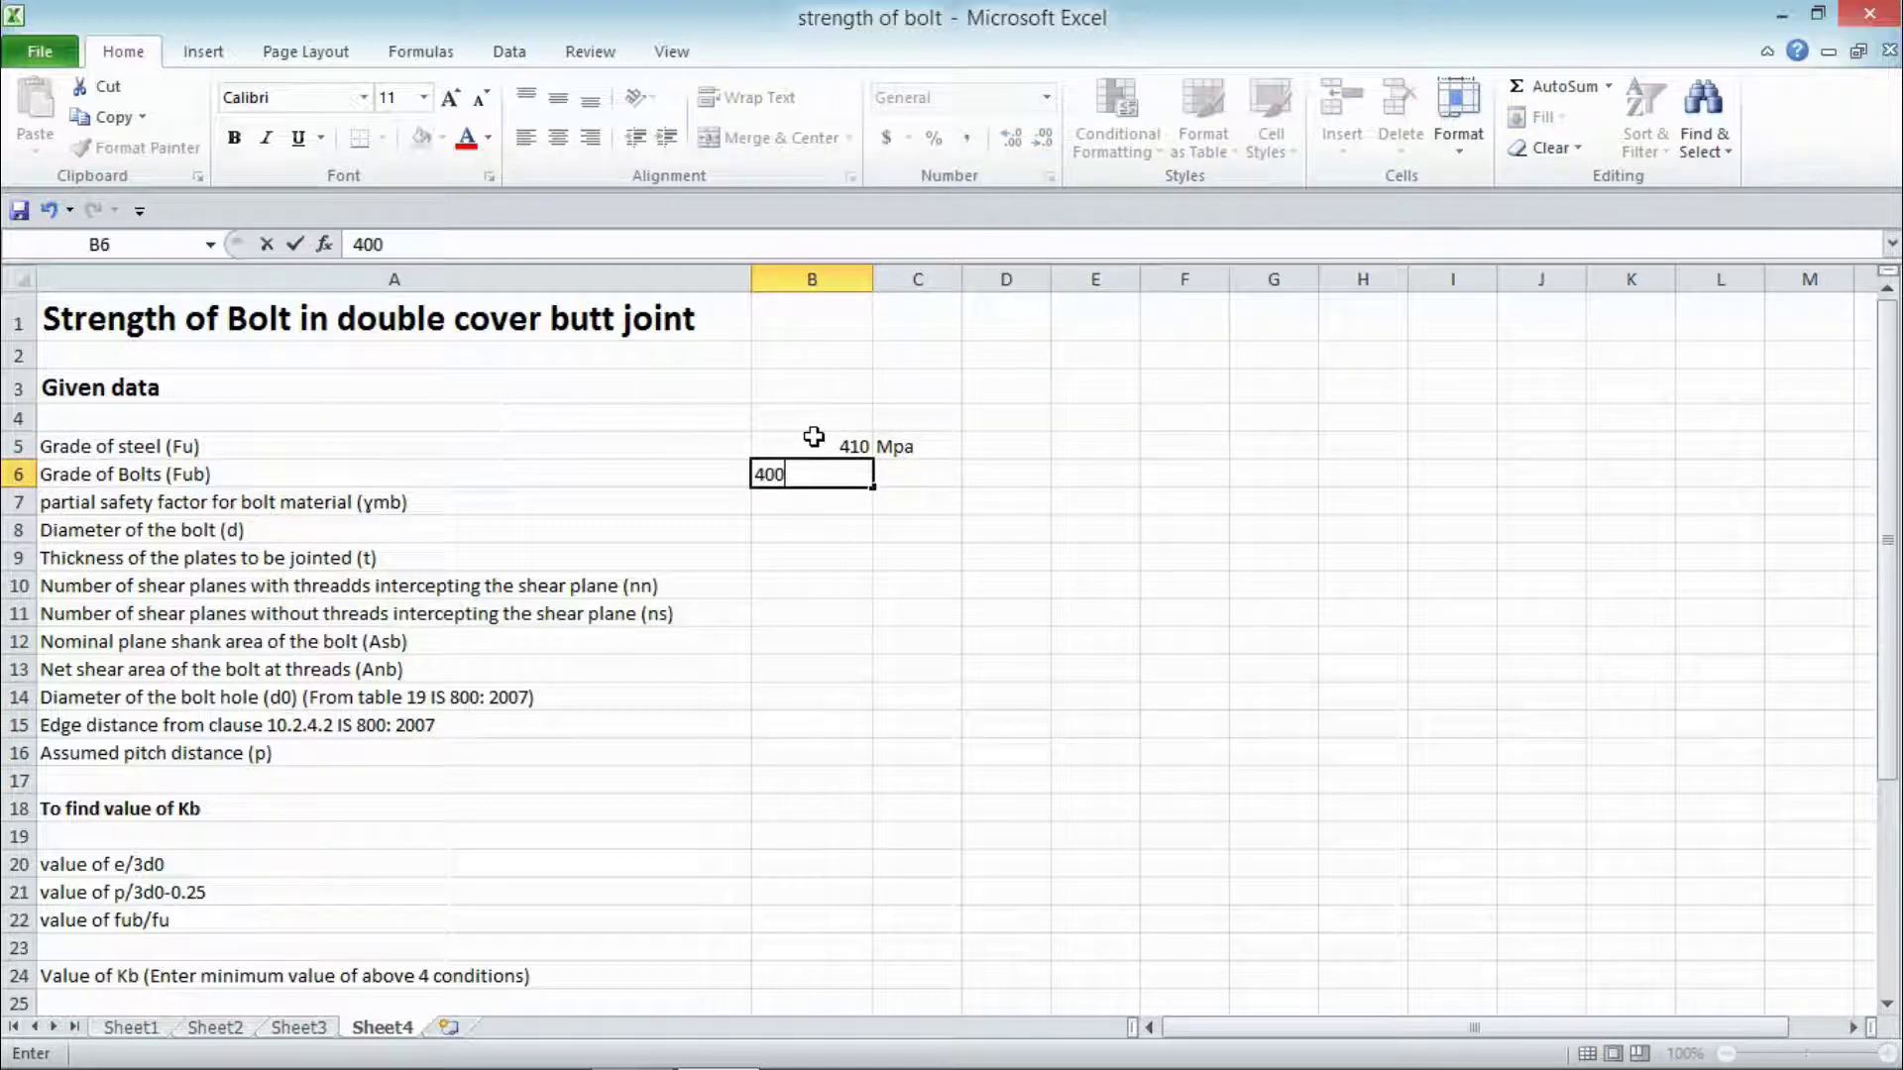
{"action": "key", "text": "Tab"}
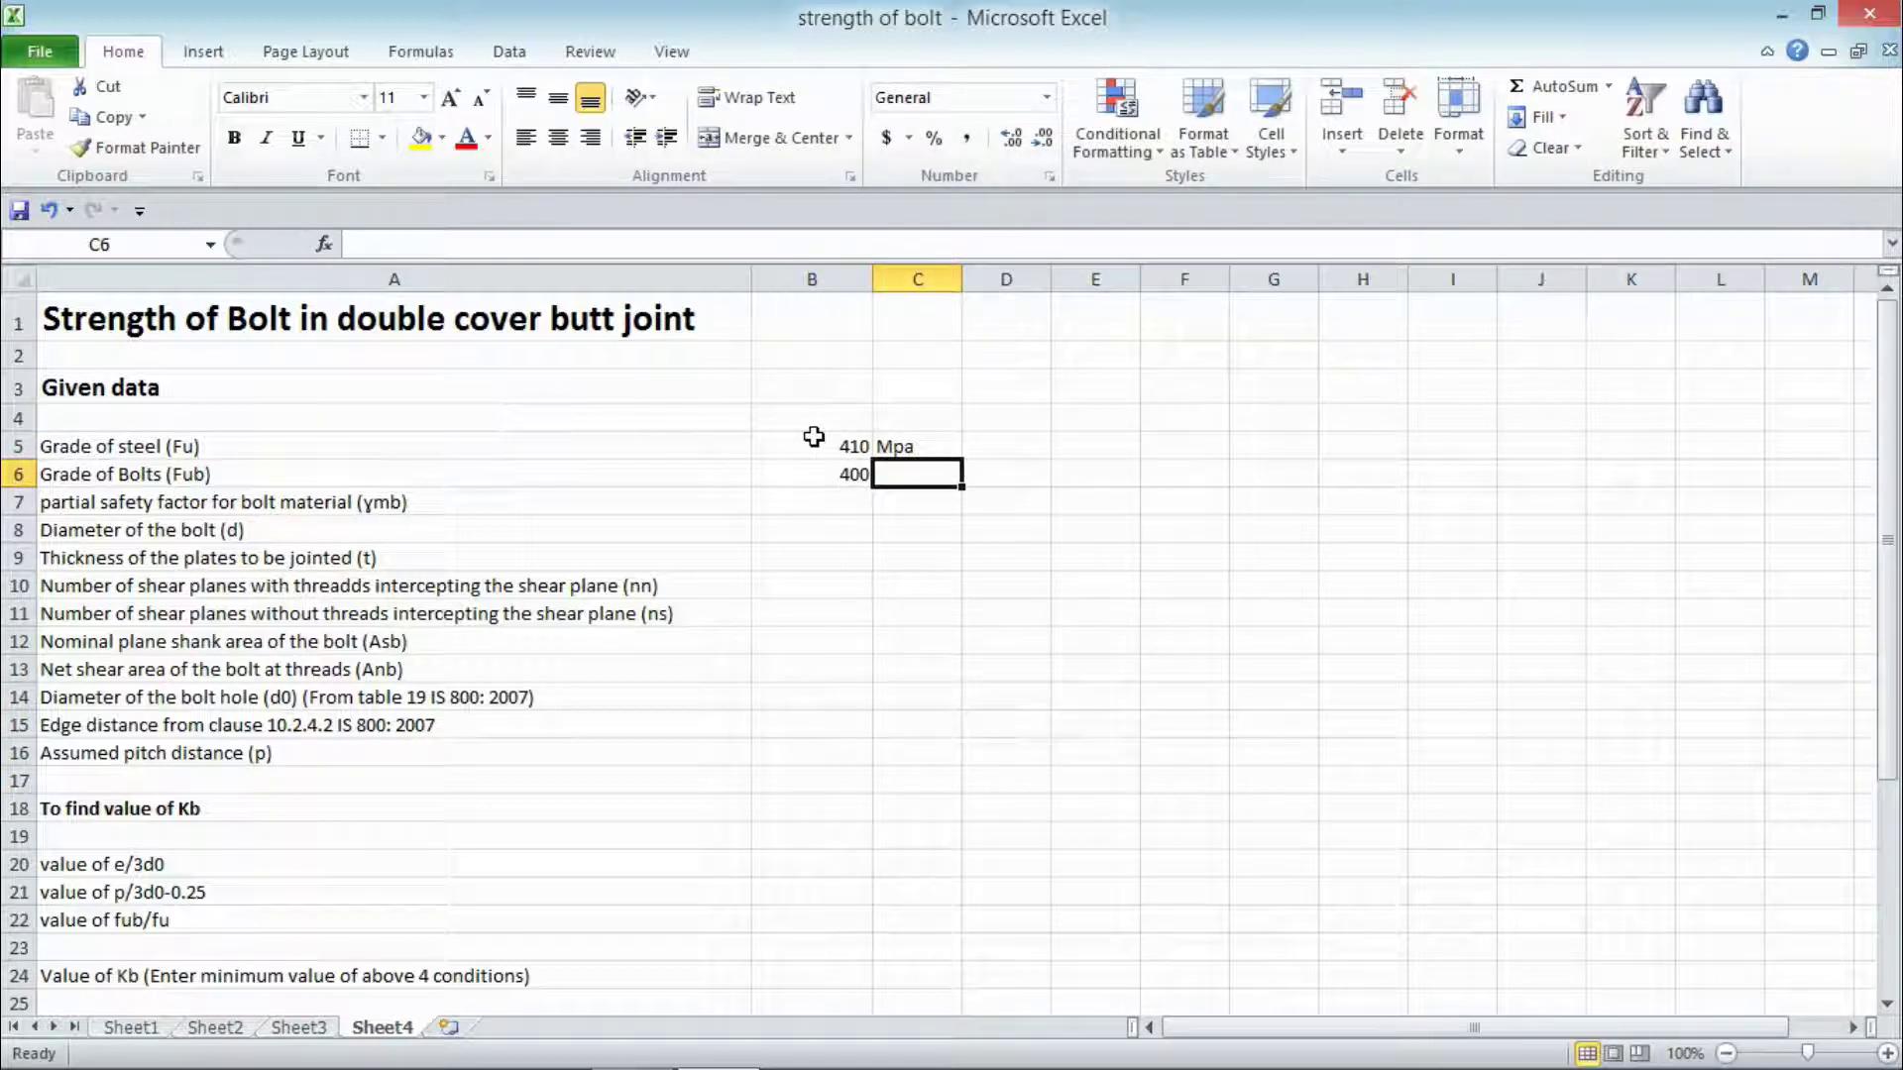
{"action": "type", "text": "Mpa"}
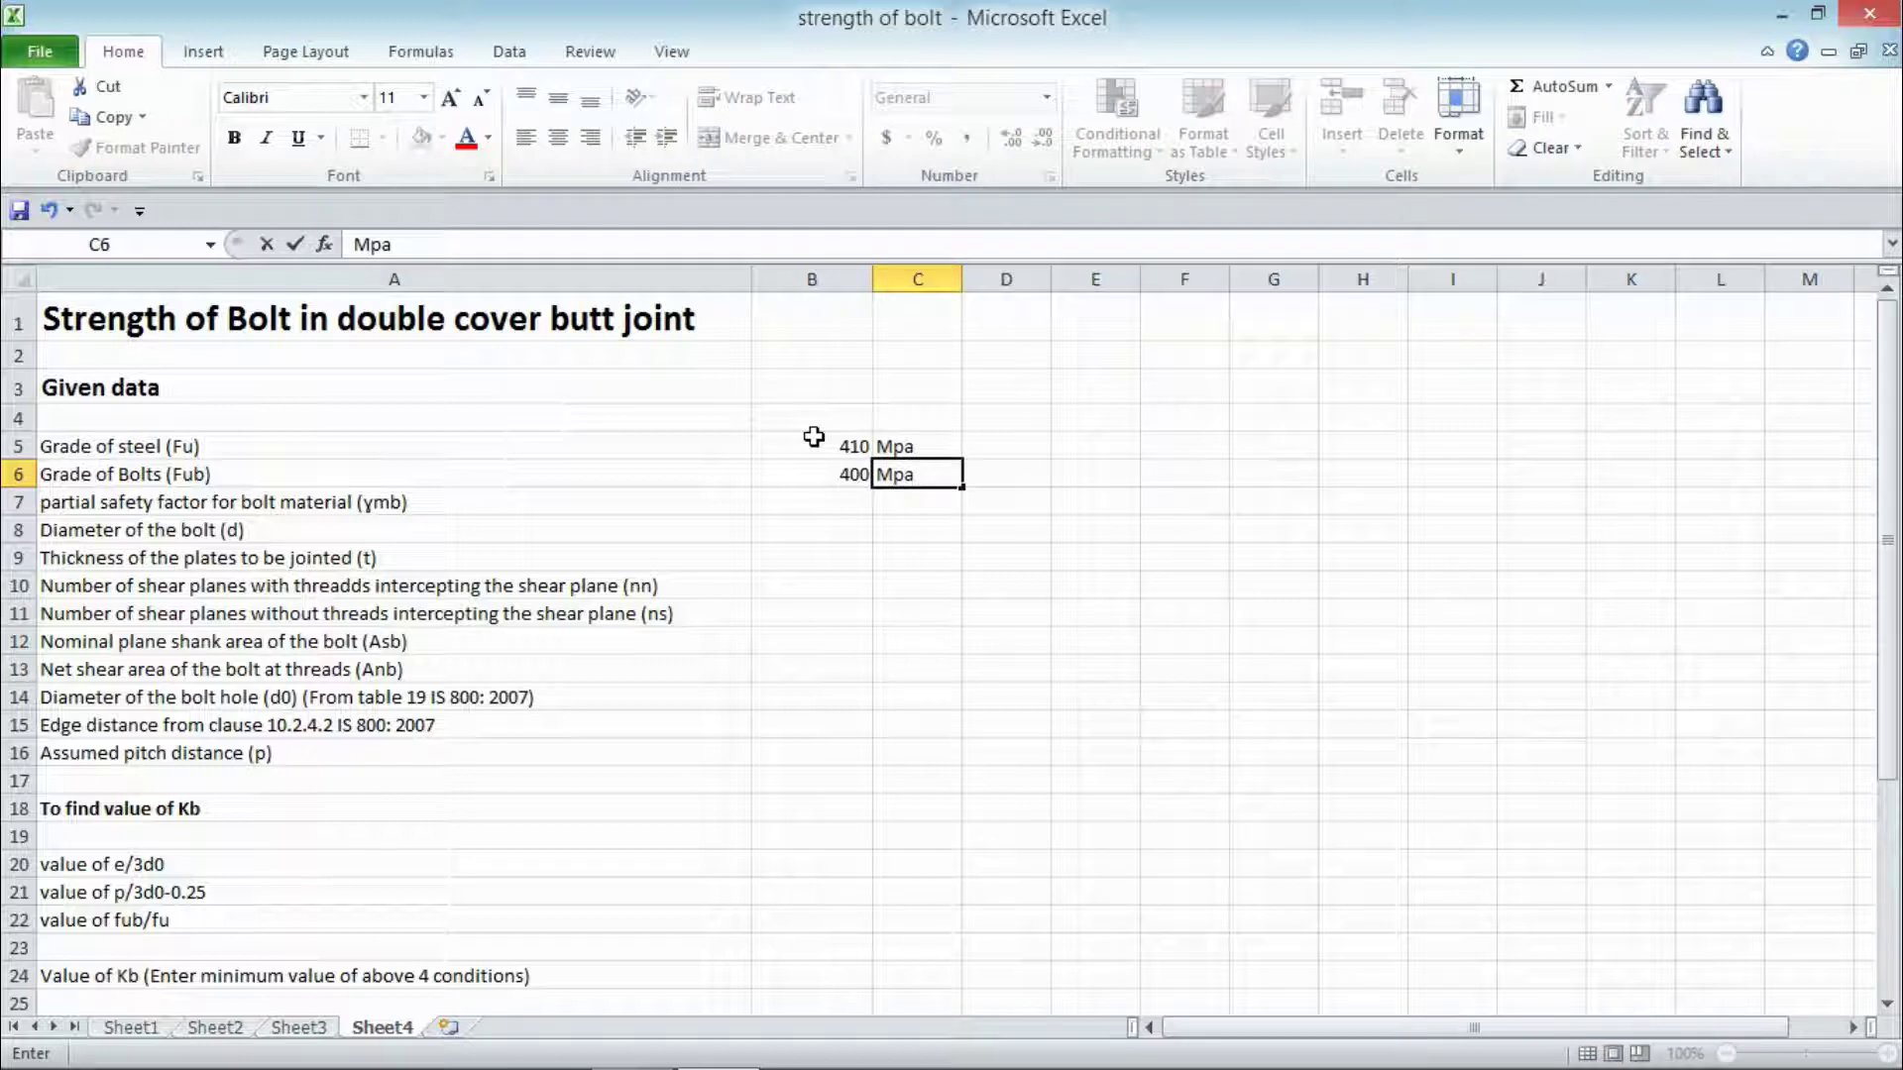
{"action": "key", "text": "Return"}
{"action": "key", "text": "Left"}
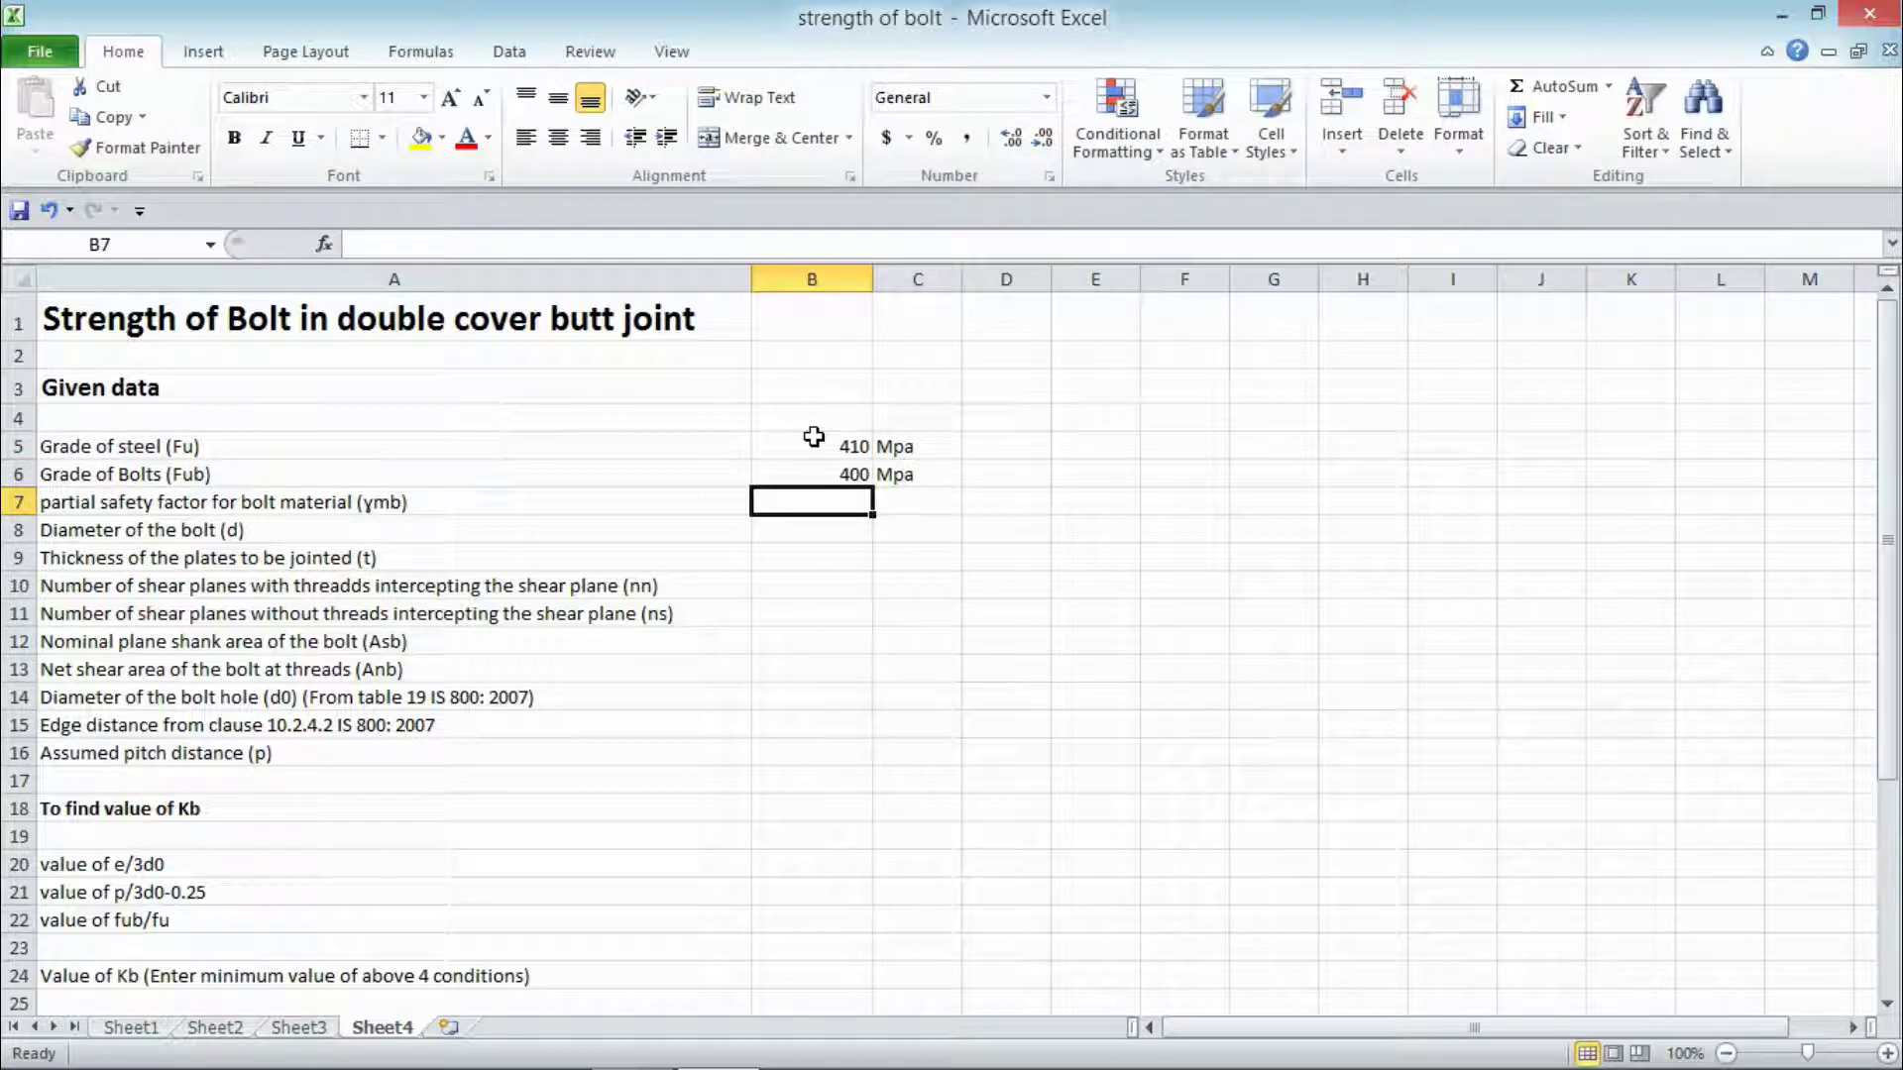
{"action": "type", "text": "1.25"}
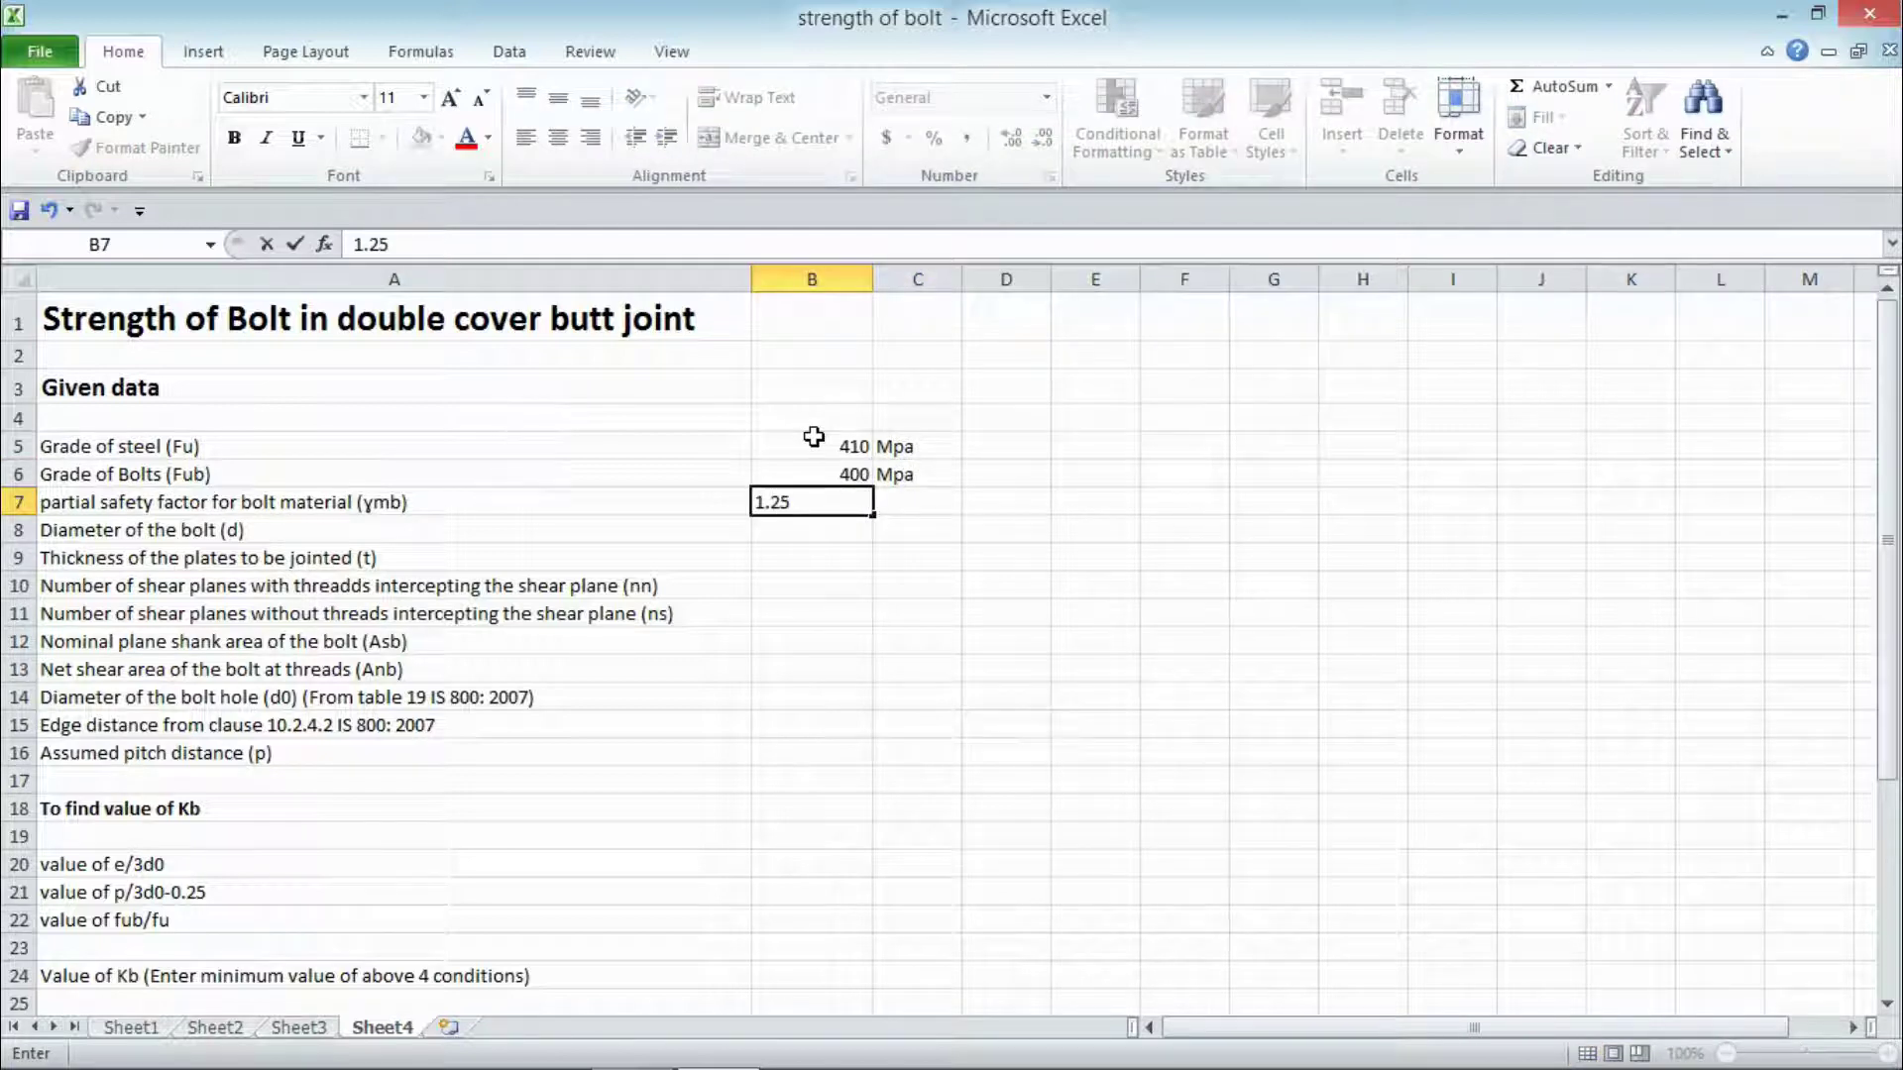
{"action": "key", "text": "Return"}
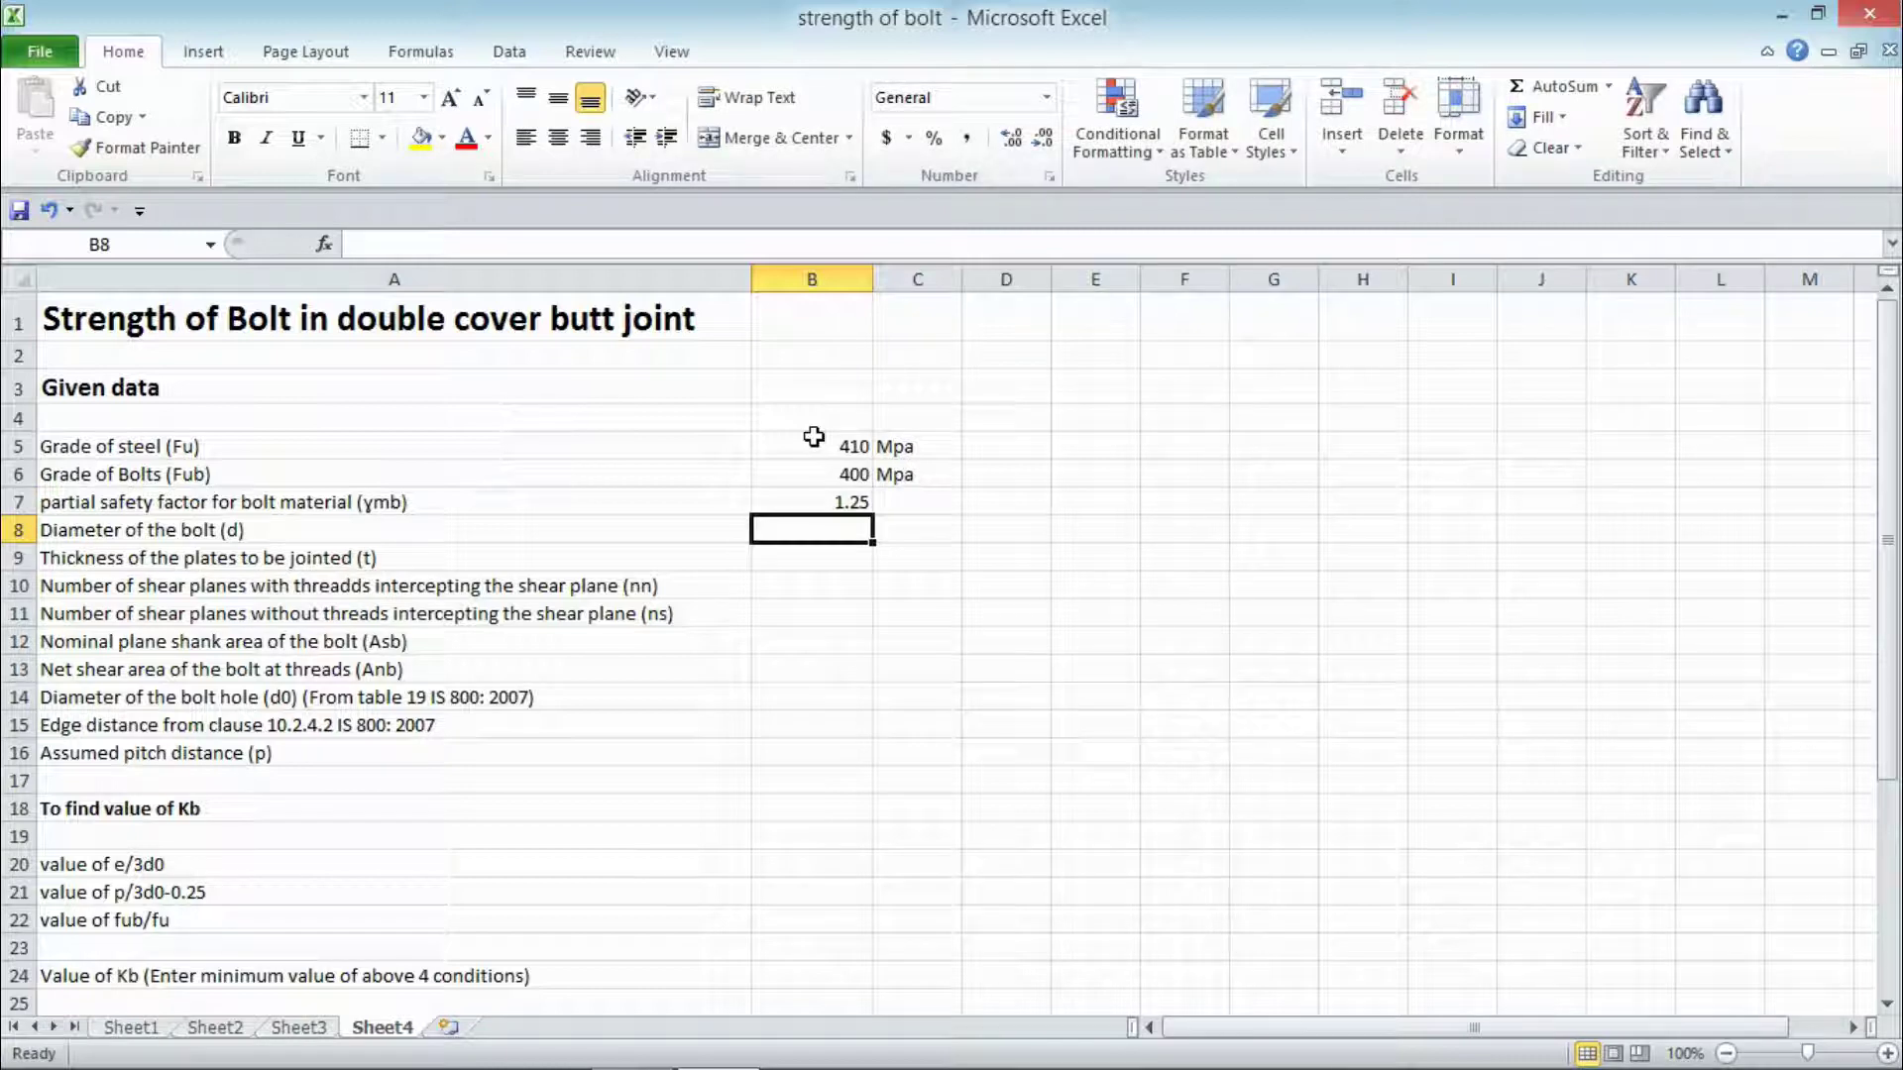
Step: Enter bolt diameter 20 mm, plate thickness 12 mm, nn 2 and ns 0
{"action": "type", "text": "20"}
{"action": "key", "text": "Tab"}
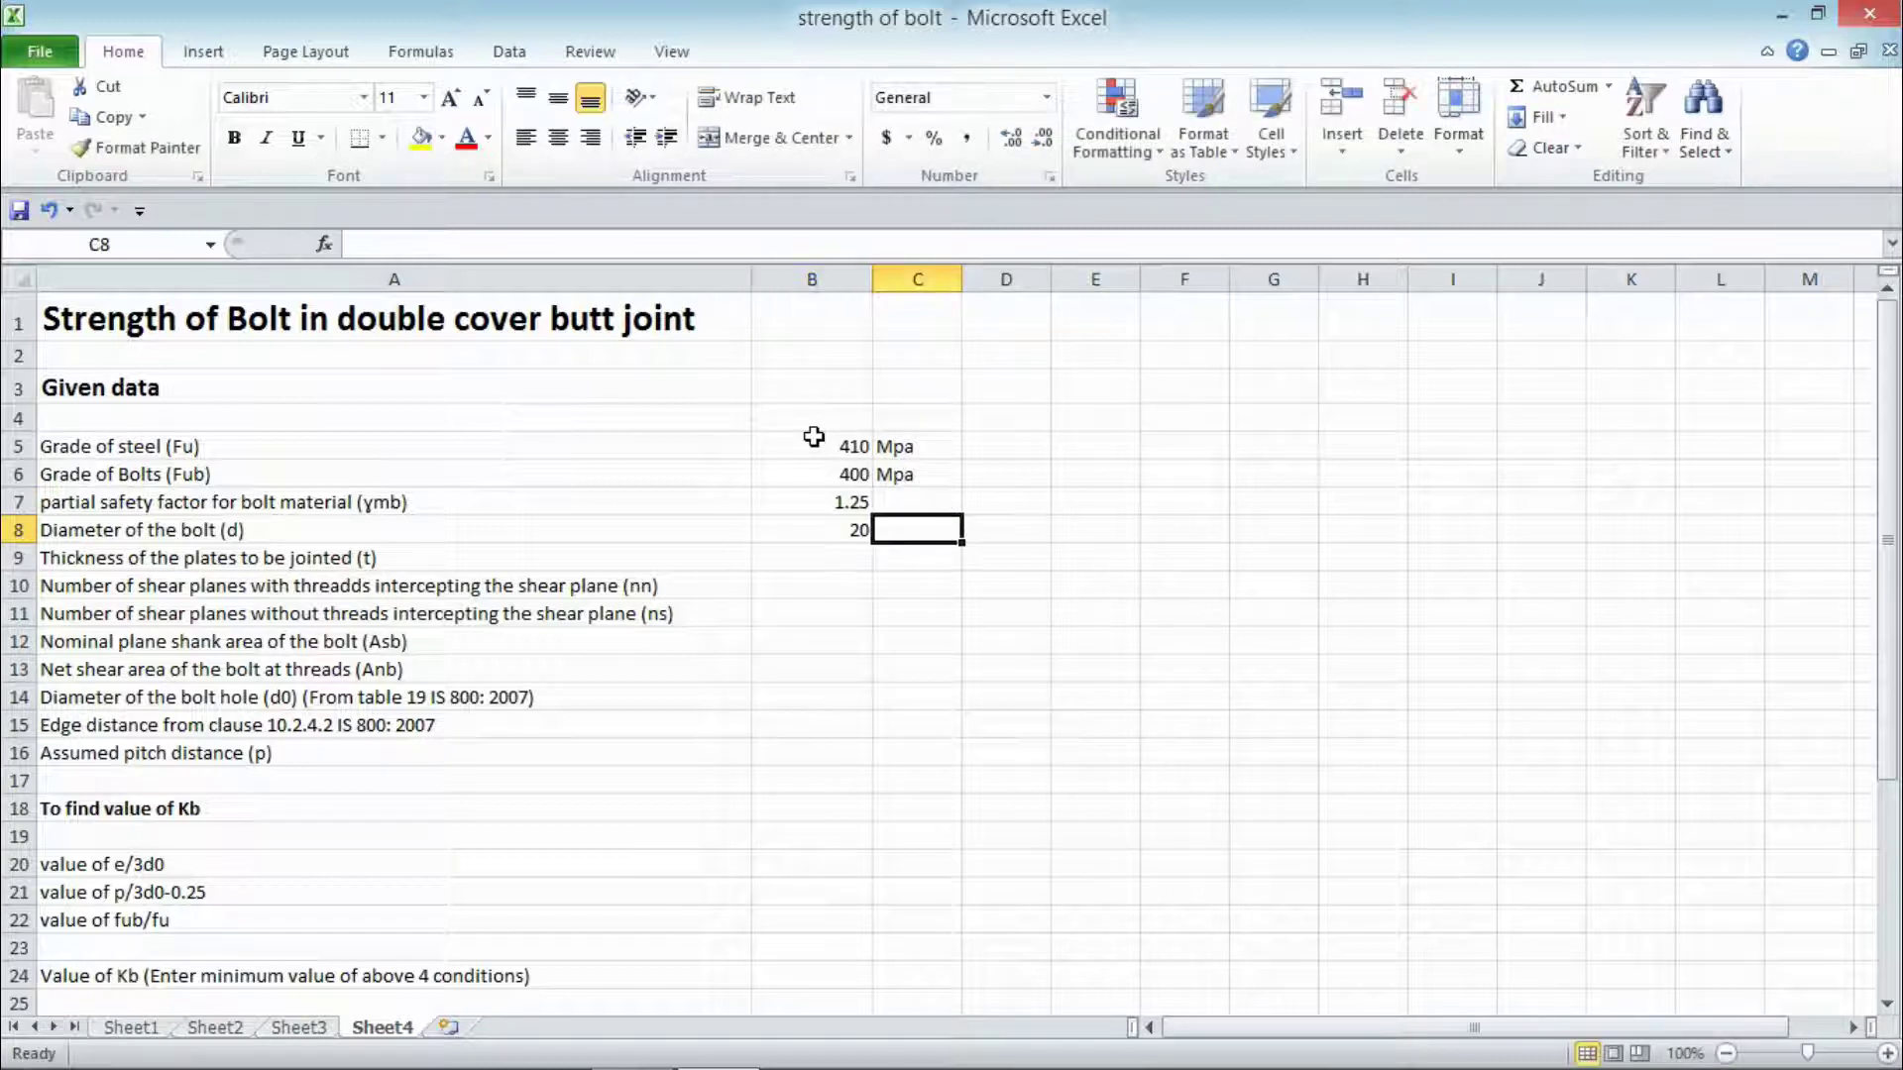
{"action": "type", "text": "mm"}
{"action": "key", "text": "Return"}
{"action": "key", "text": "Left"}
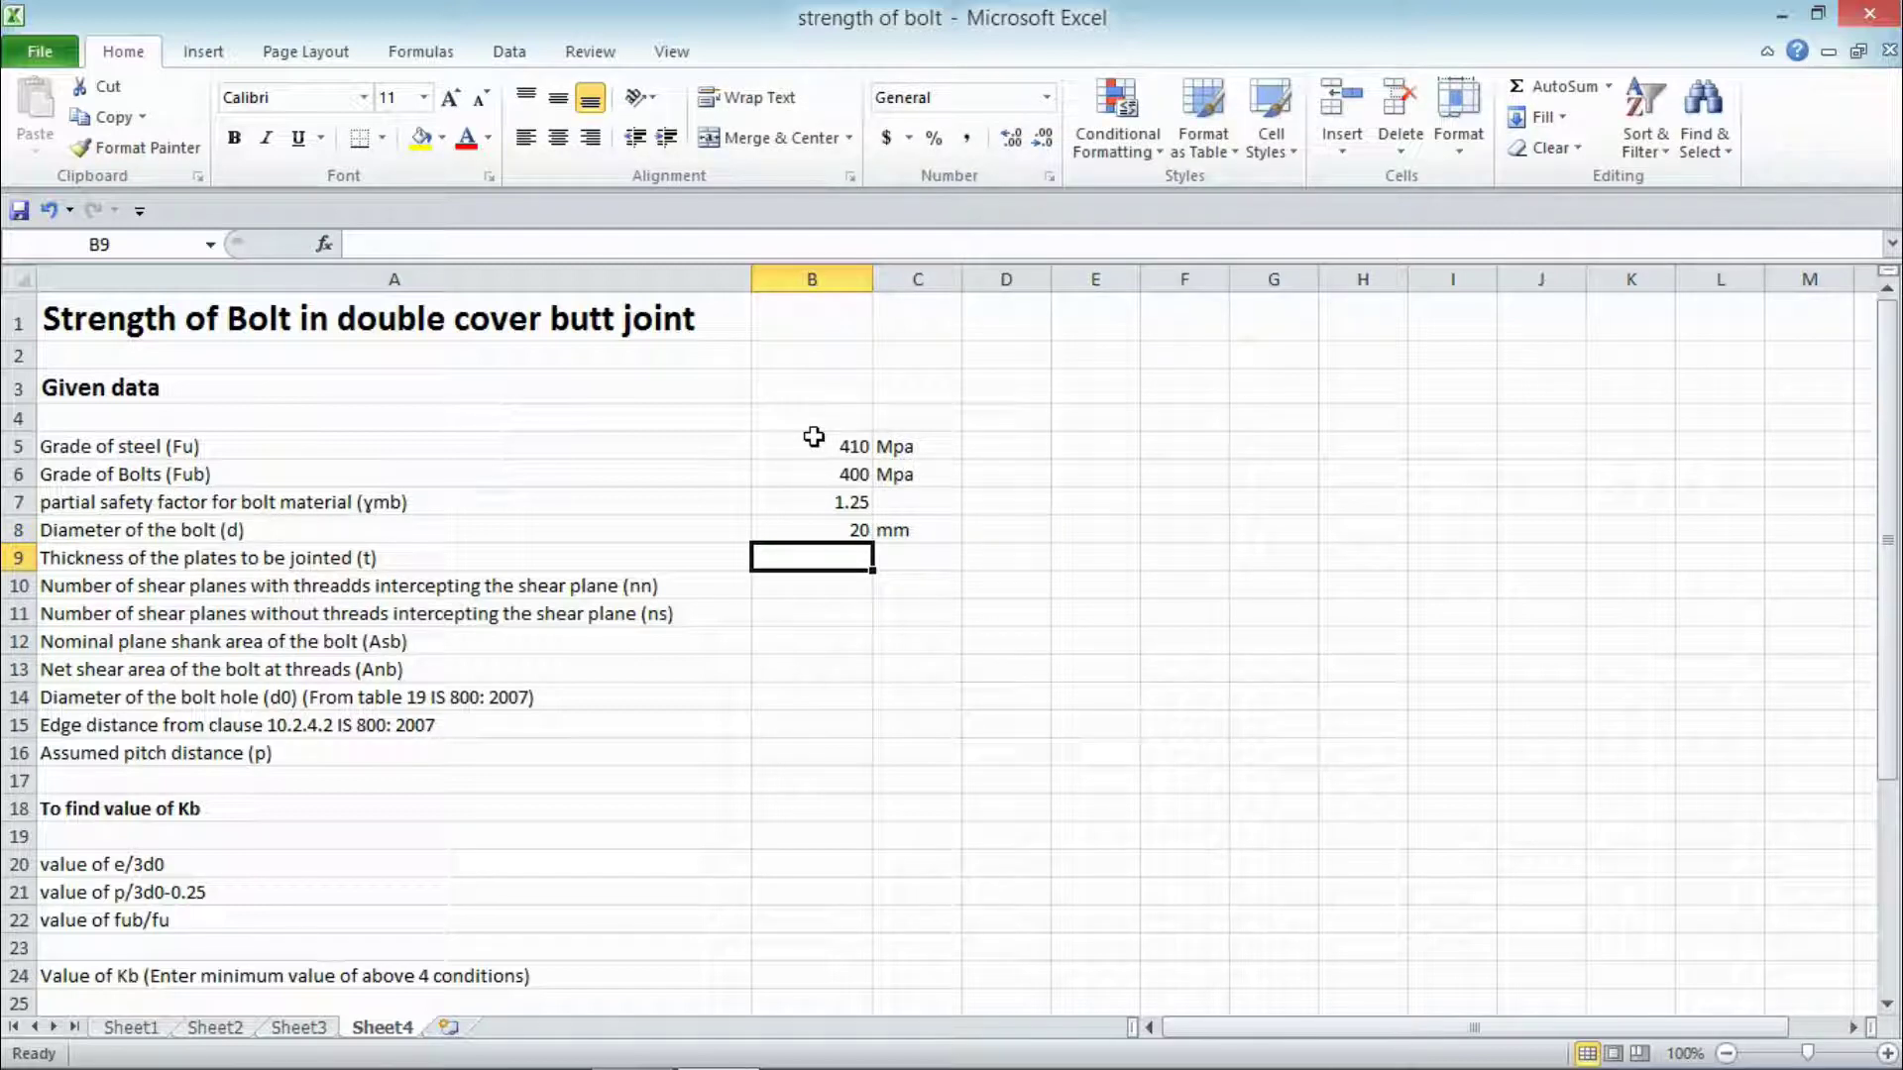
{"action": "type", "text": "12"}
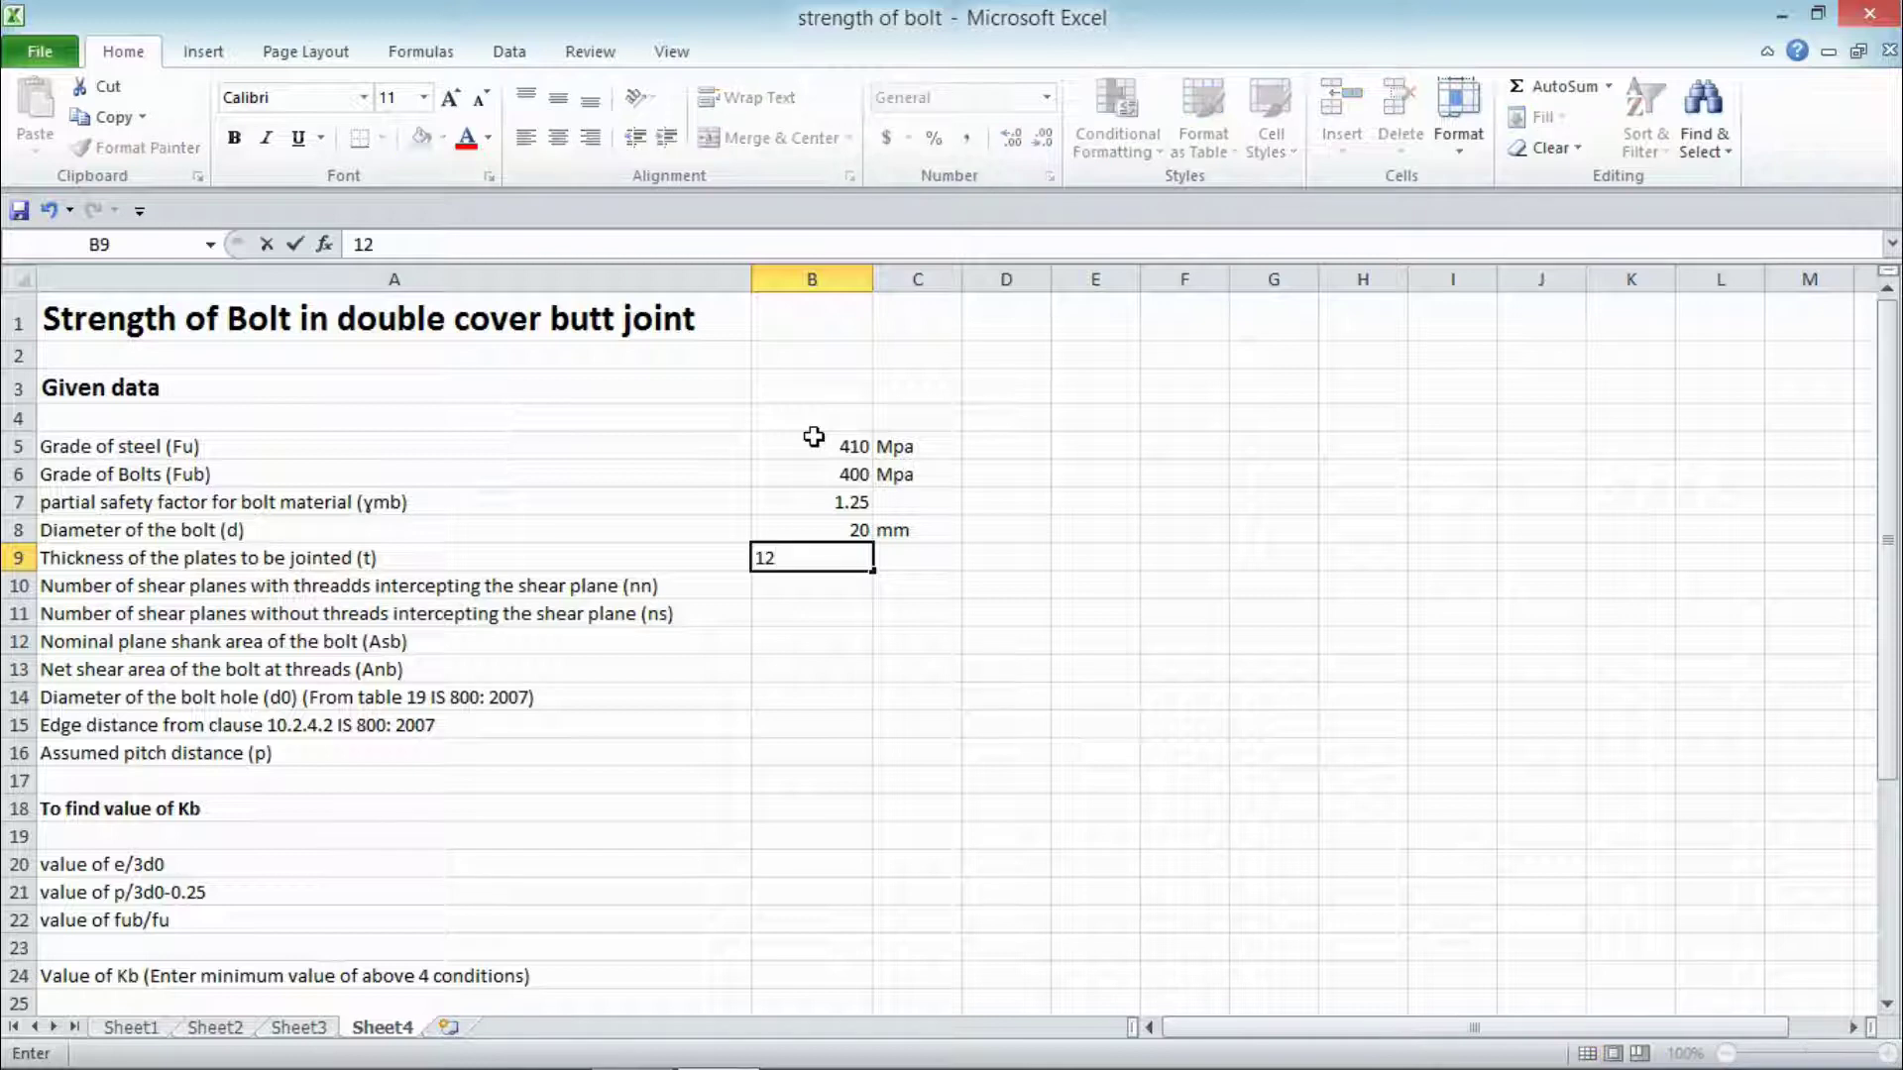
{"action": "key", "text": "Right"}
{"action": "type", "text": "mm"}
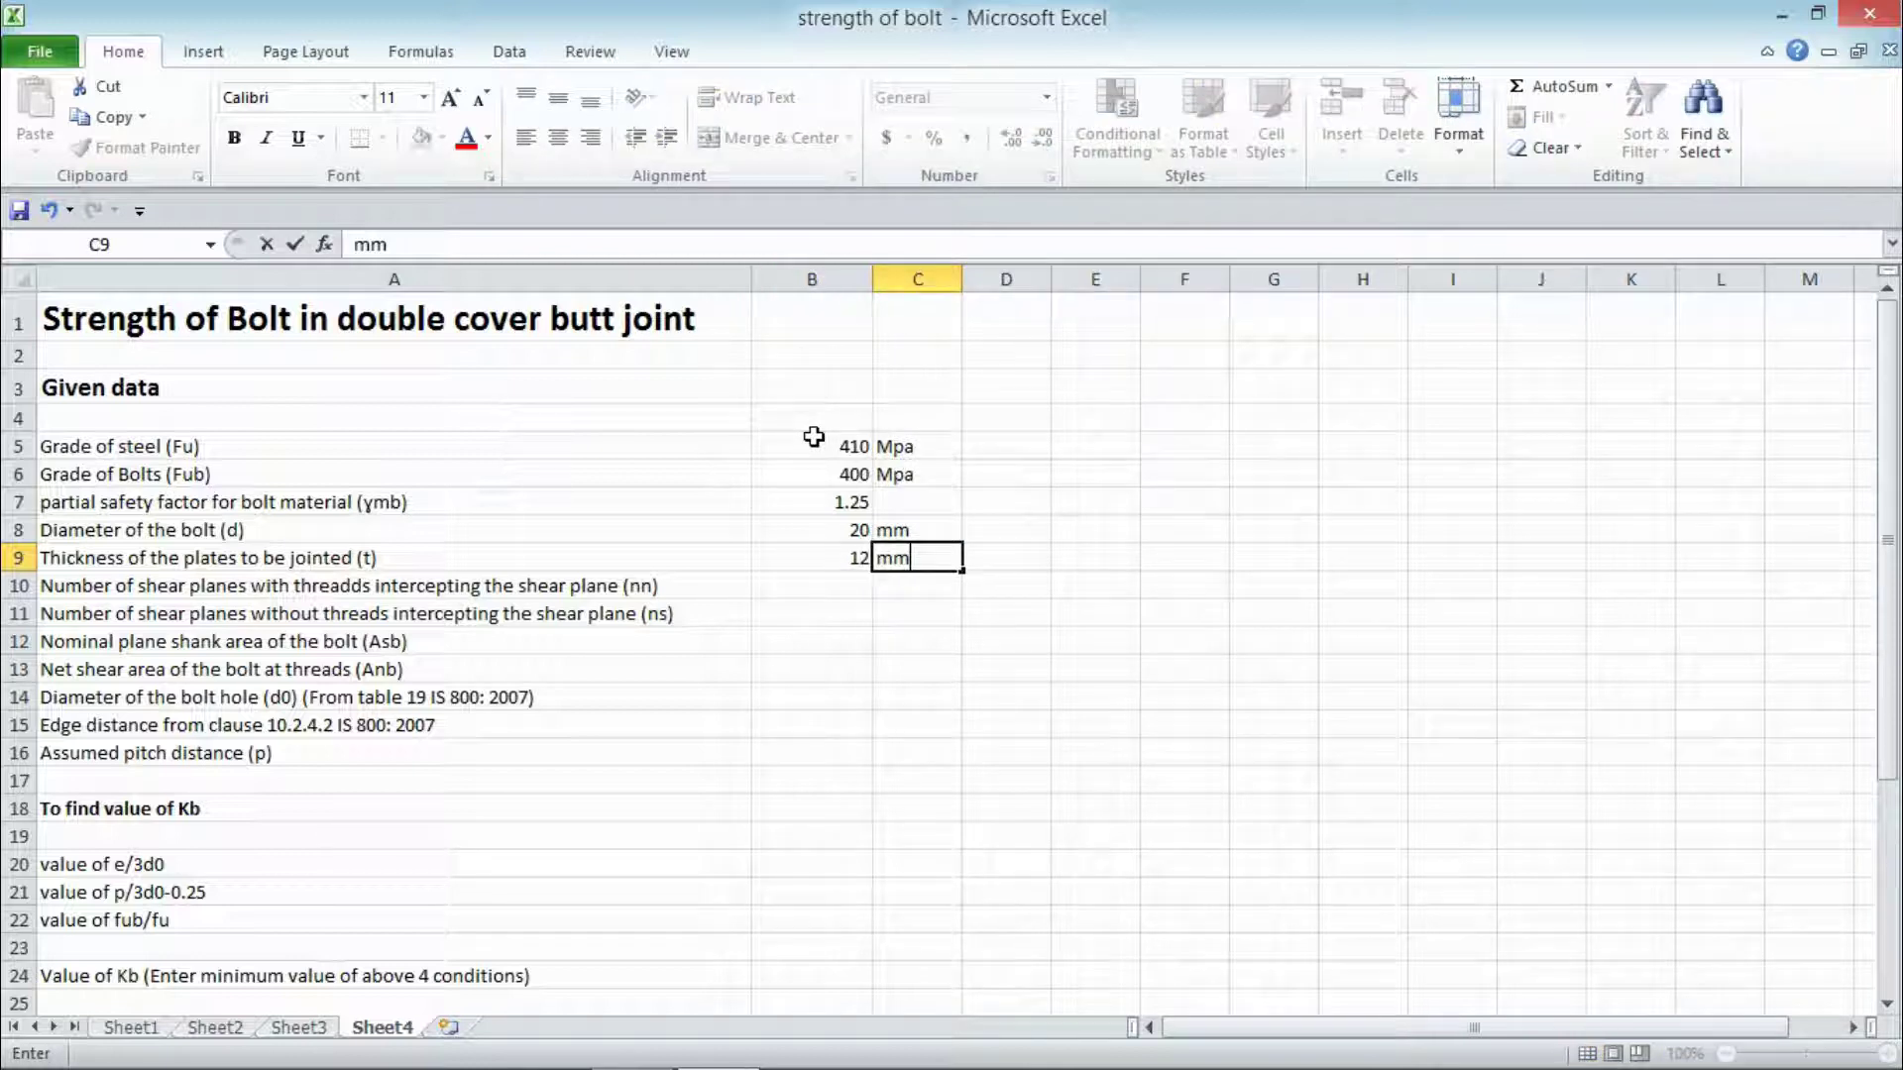
{"action": "key", "text": "Return"}
{"action": "key", "text": "Left"}
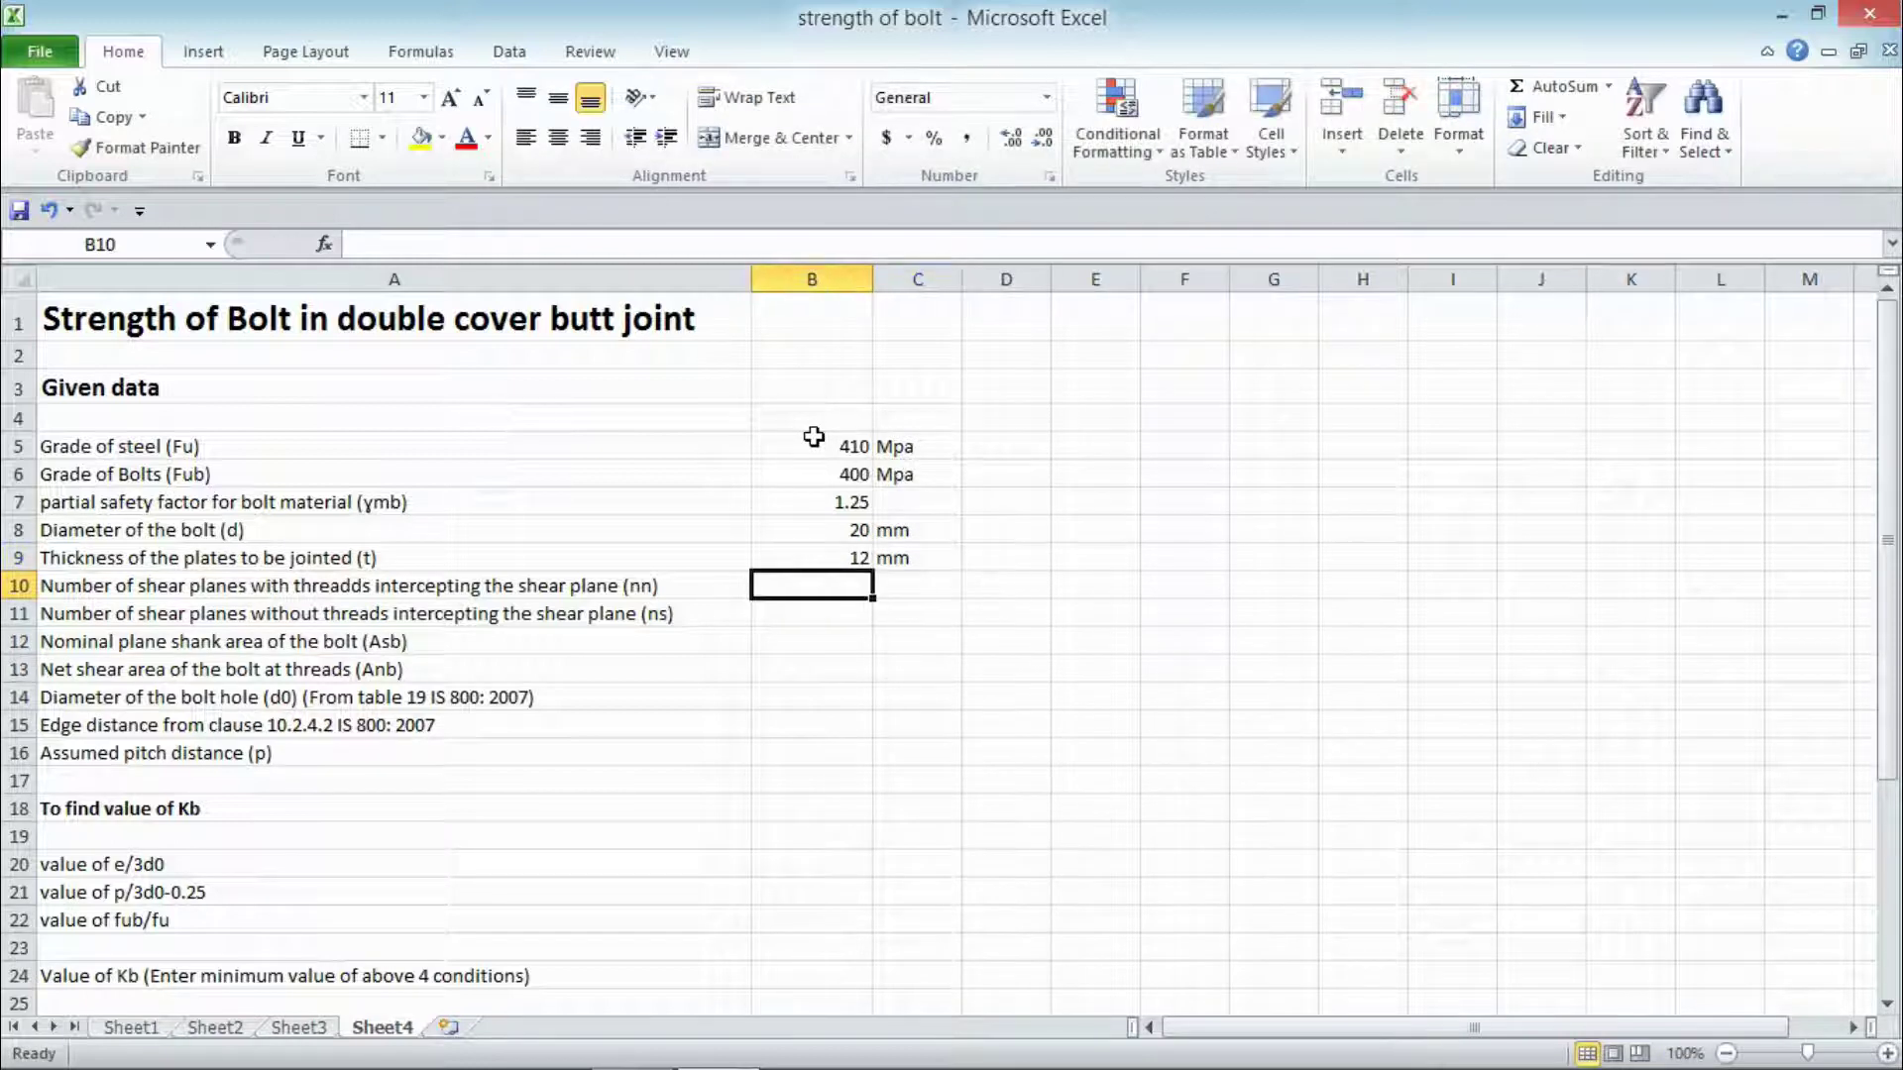
{"action": "type", "text": "2"}
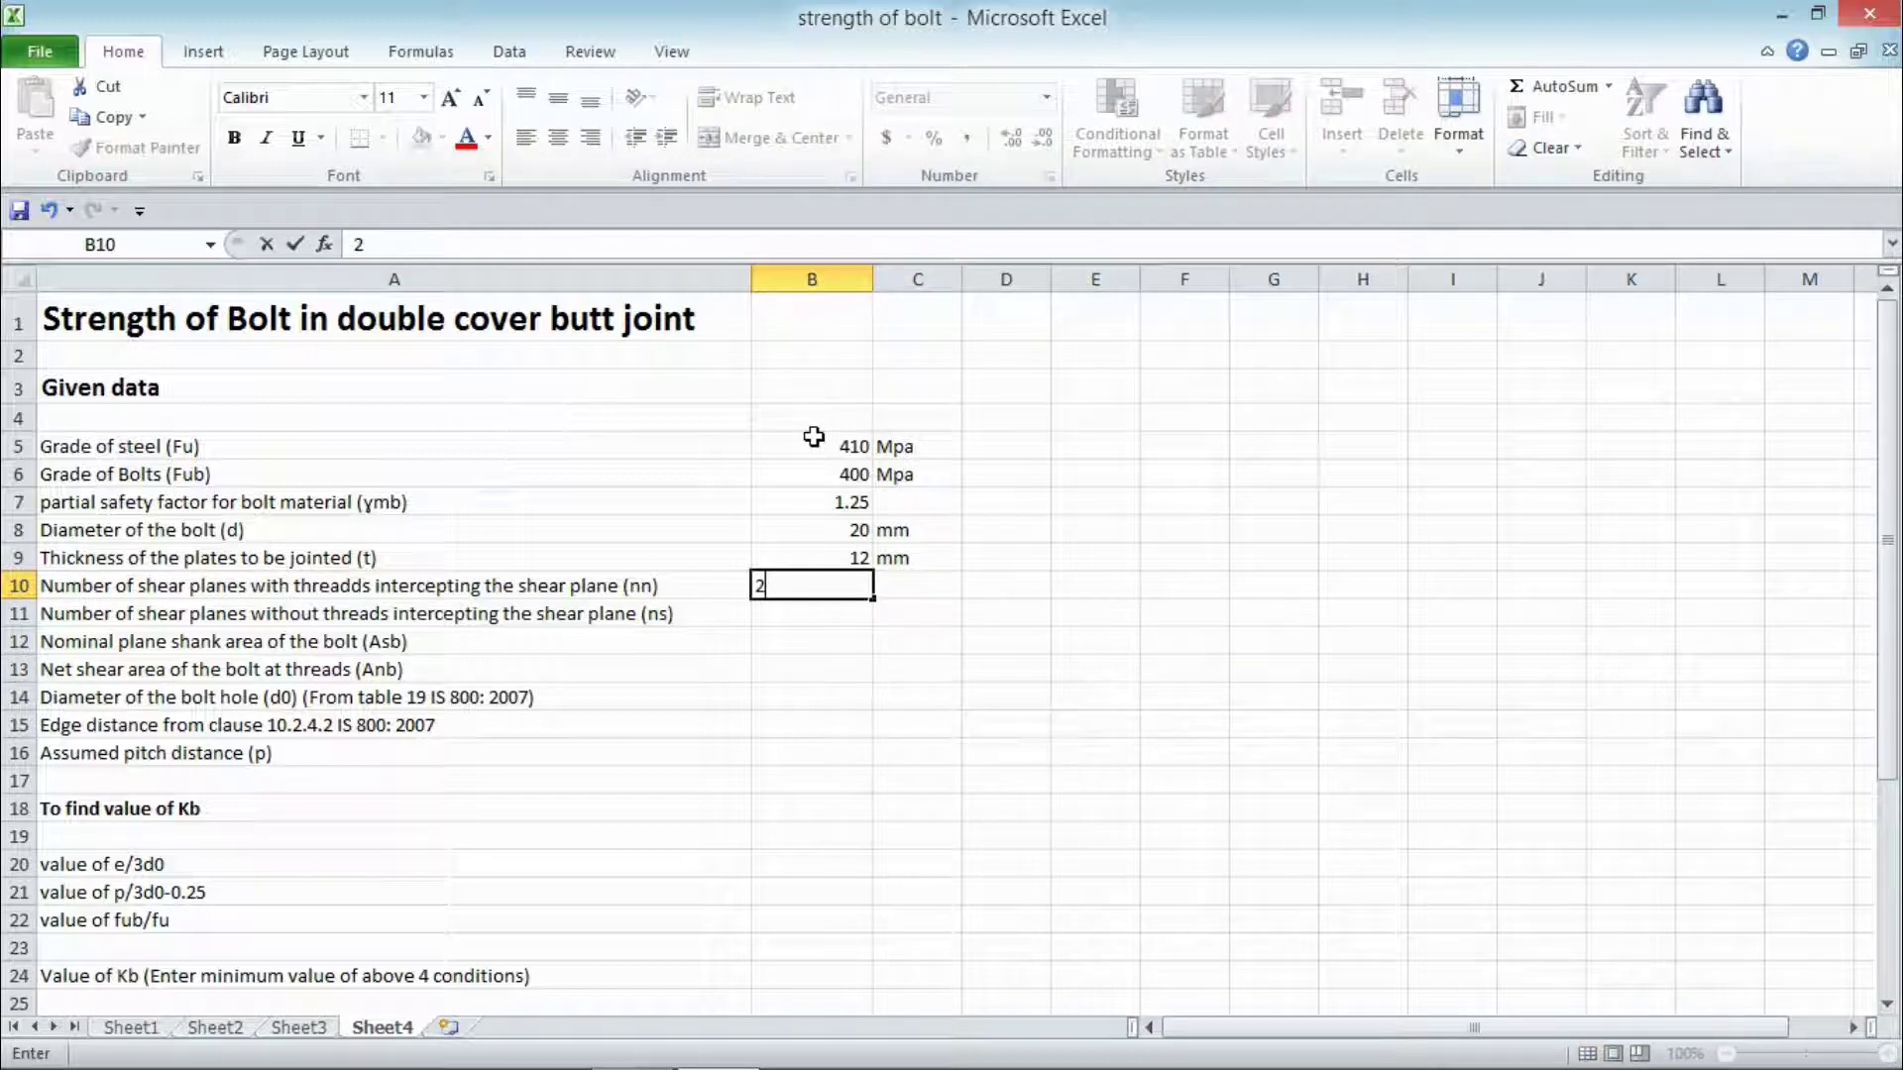
{"action": "key", "text": "Return"}
{"action": "type", "text": "0"}
{"action": "key", "text": "Return"}
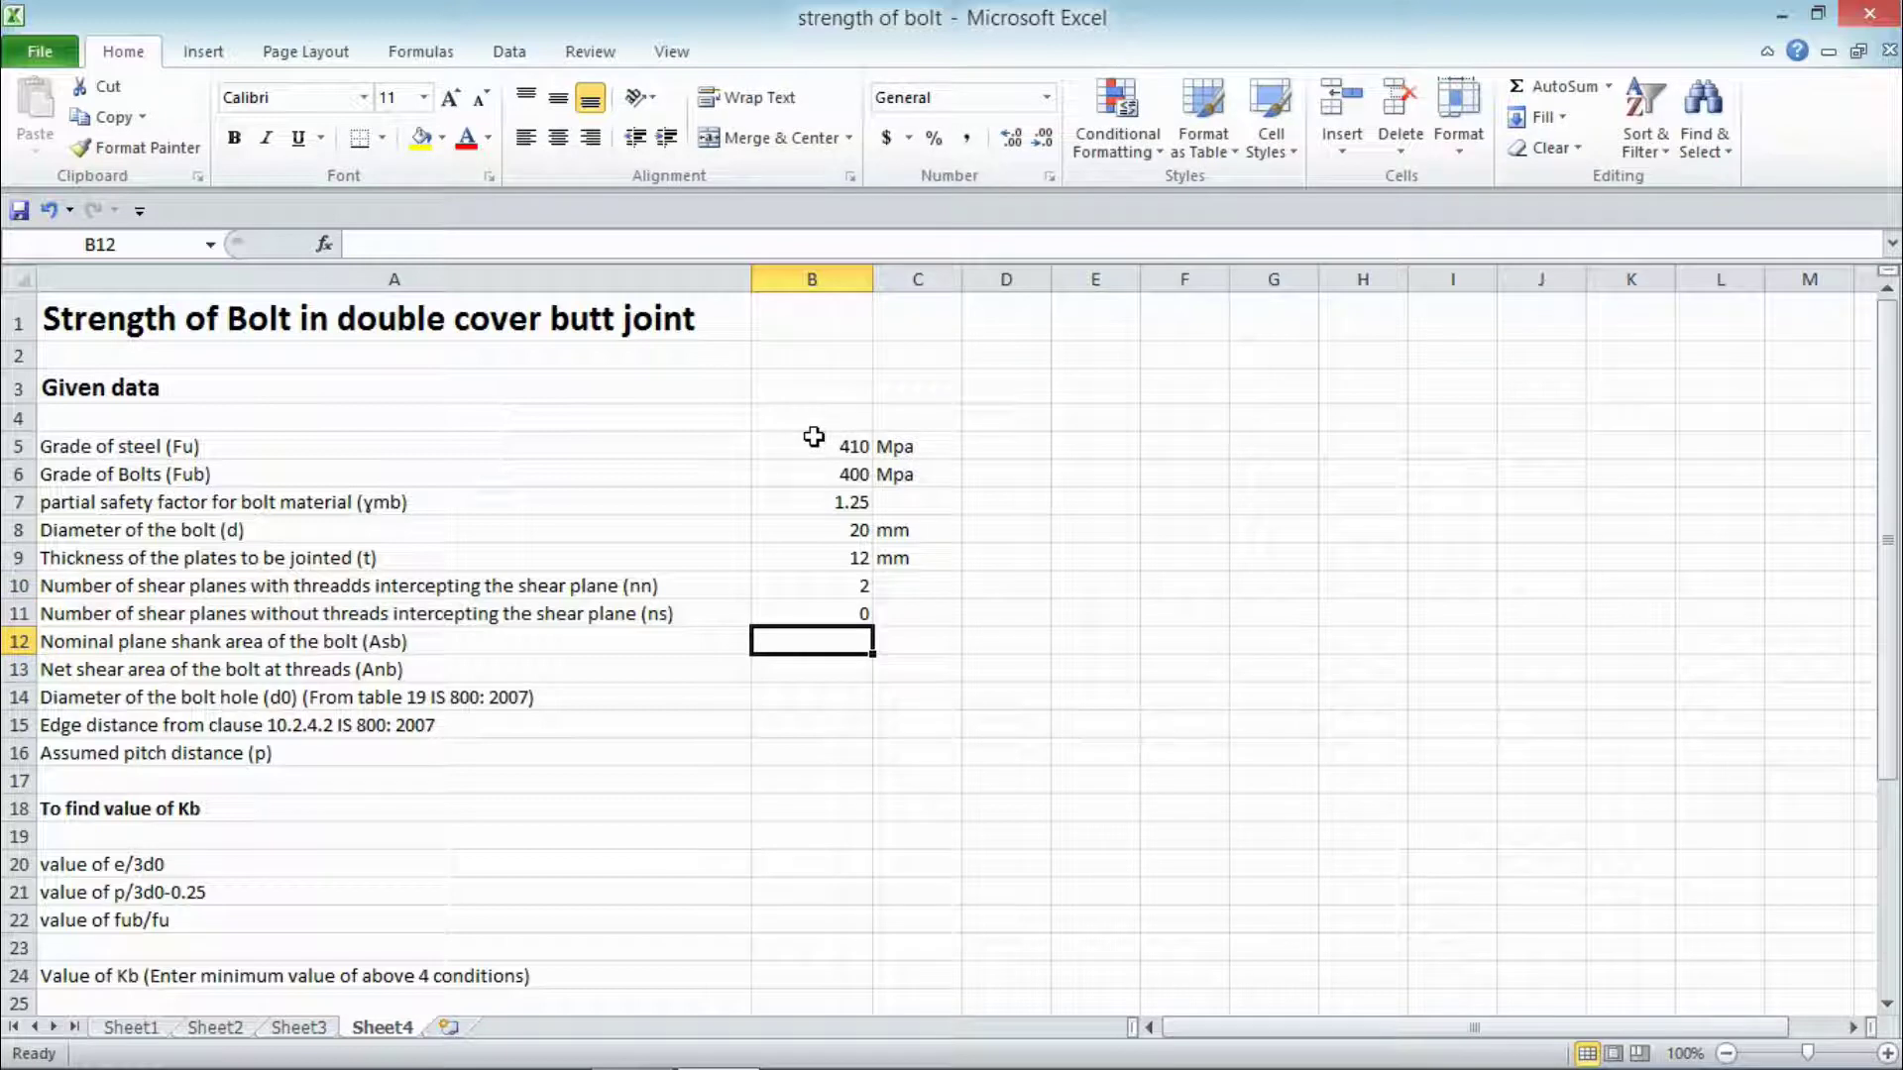
Step: Compute shank area Asb as =0.785*B8*B8 (314) with unit mm2
{"action": "type", "text": "="}
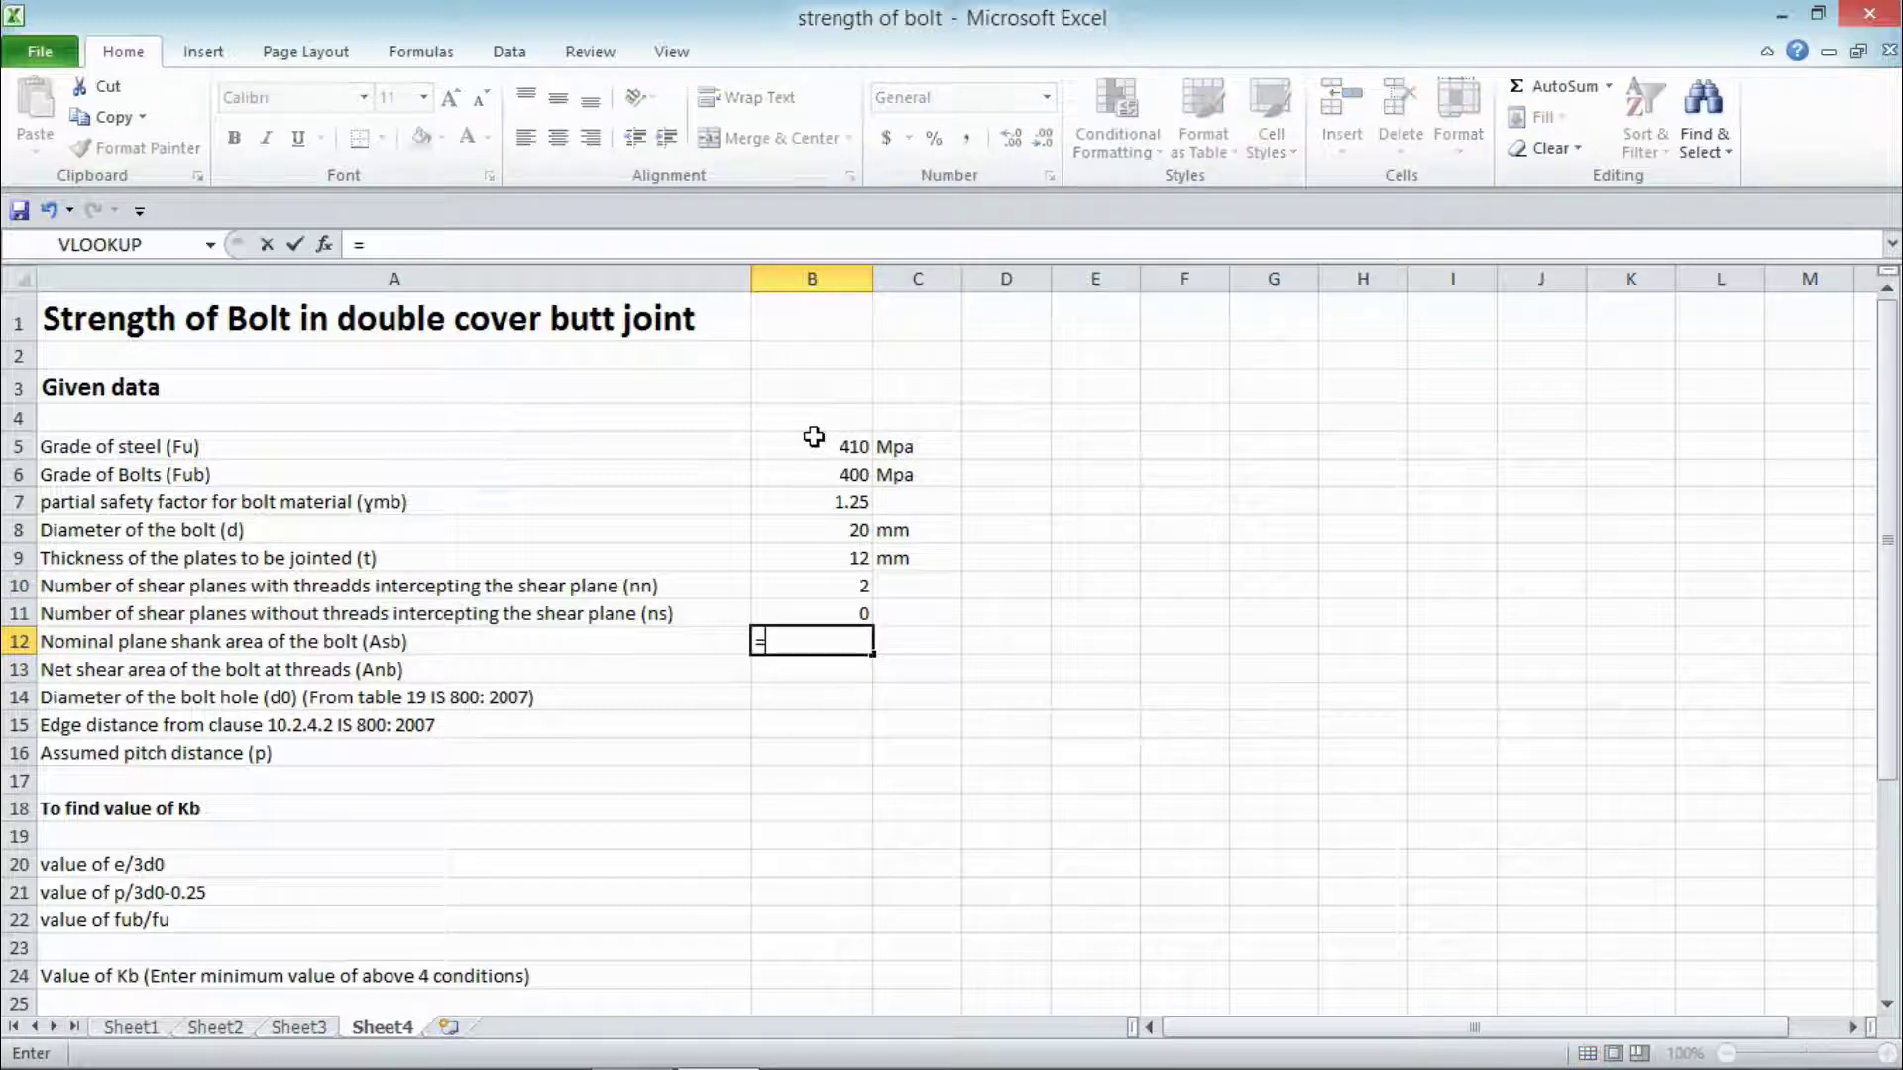
{"action": "type", "text": "0.785*"}
{"action": "left_click", "coordinate": [840, 532]}
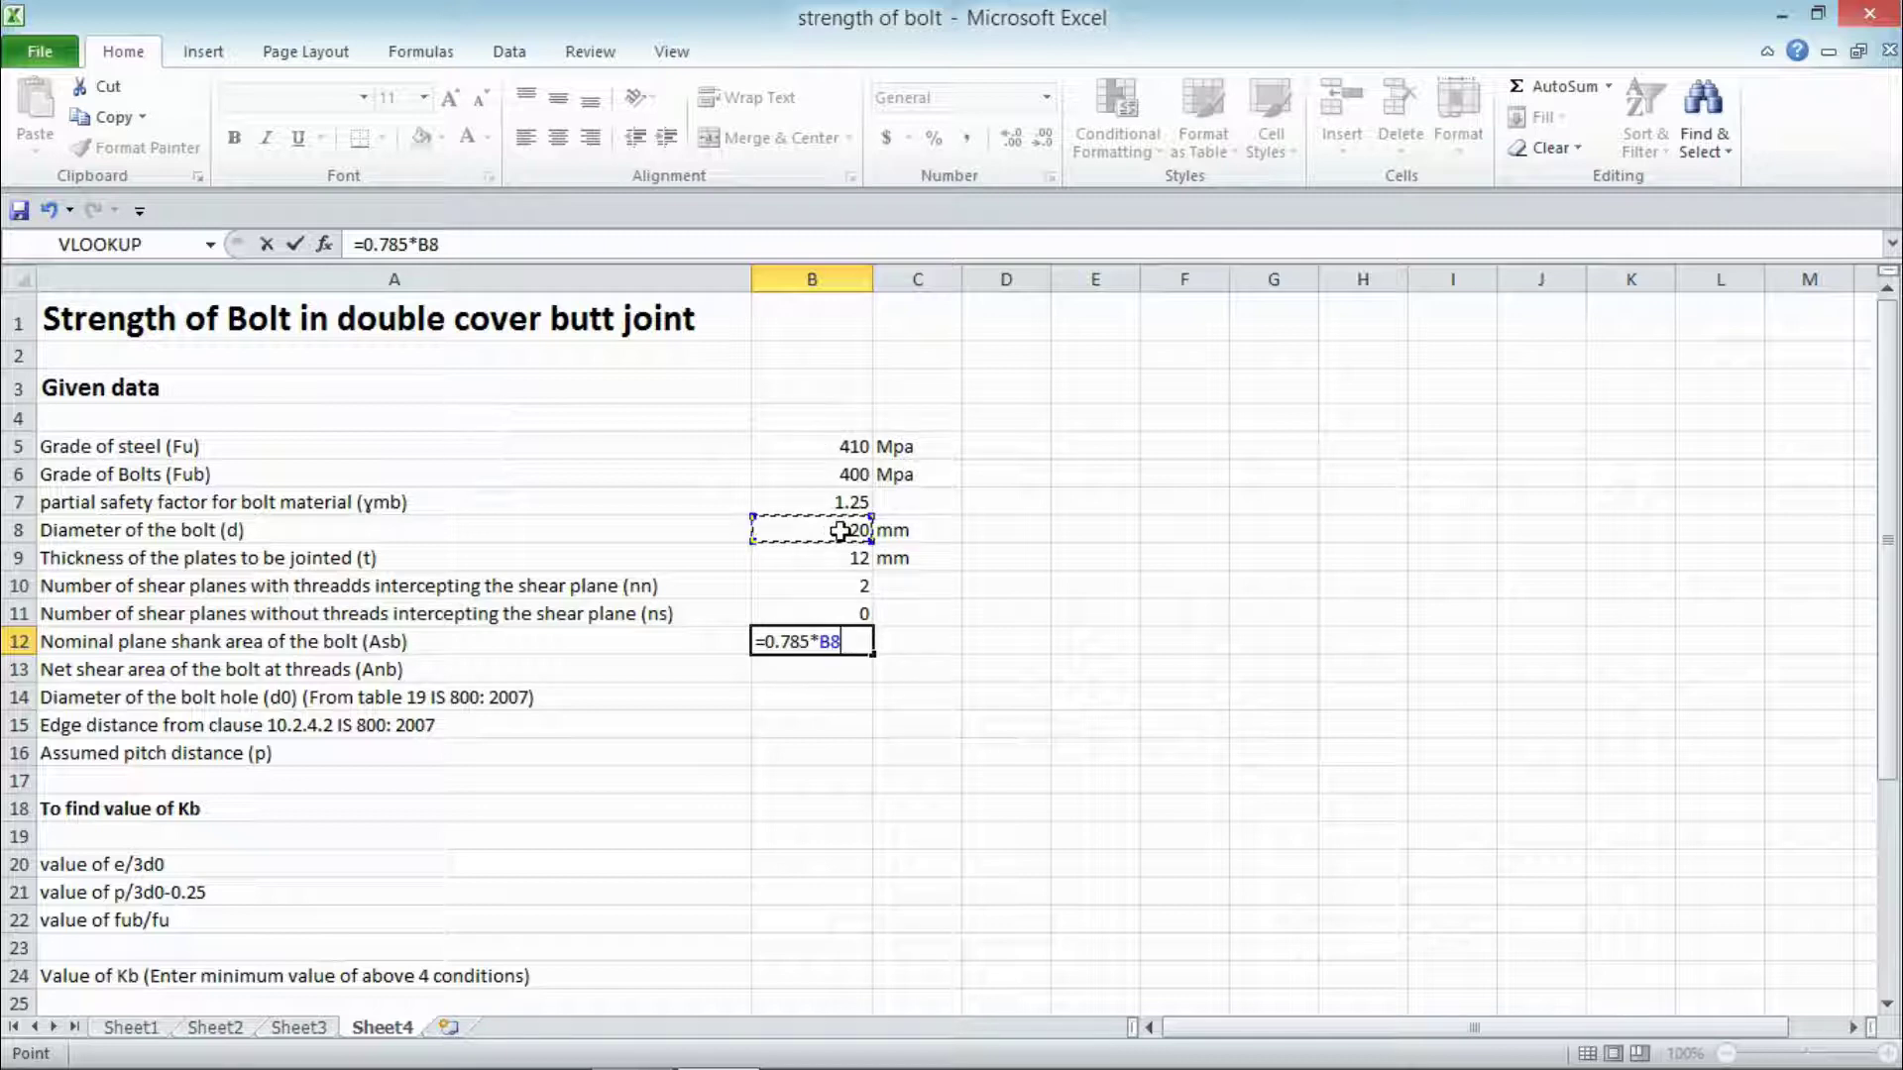
{"action": "type", "text": "*"}
{"action": "left_click", "coordinate": [839, 532]}
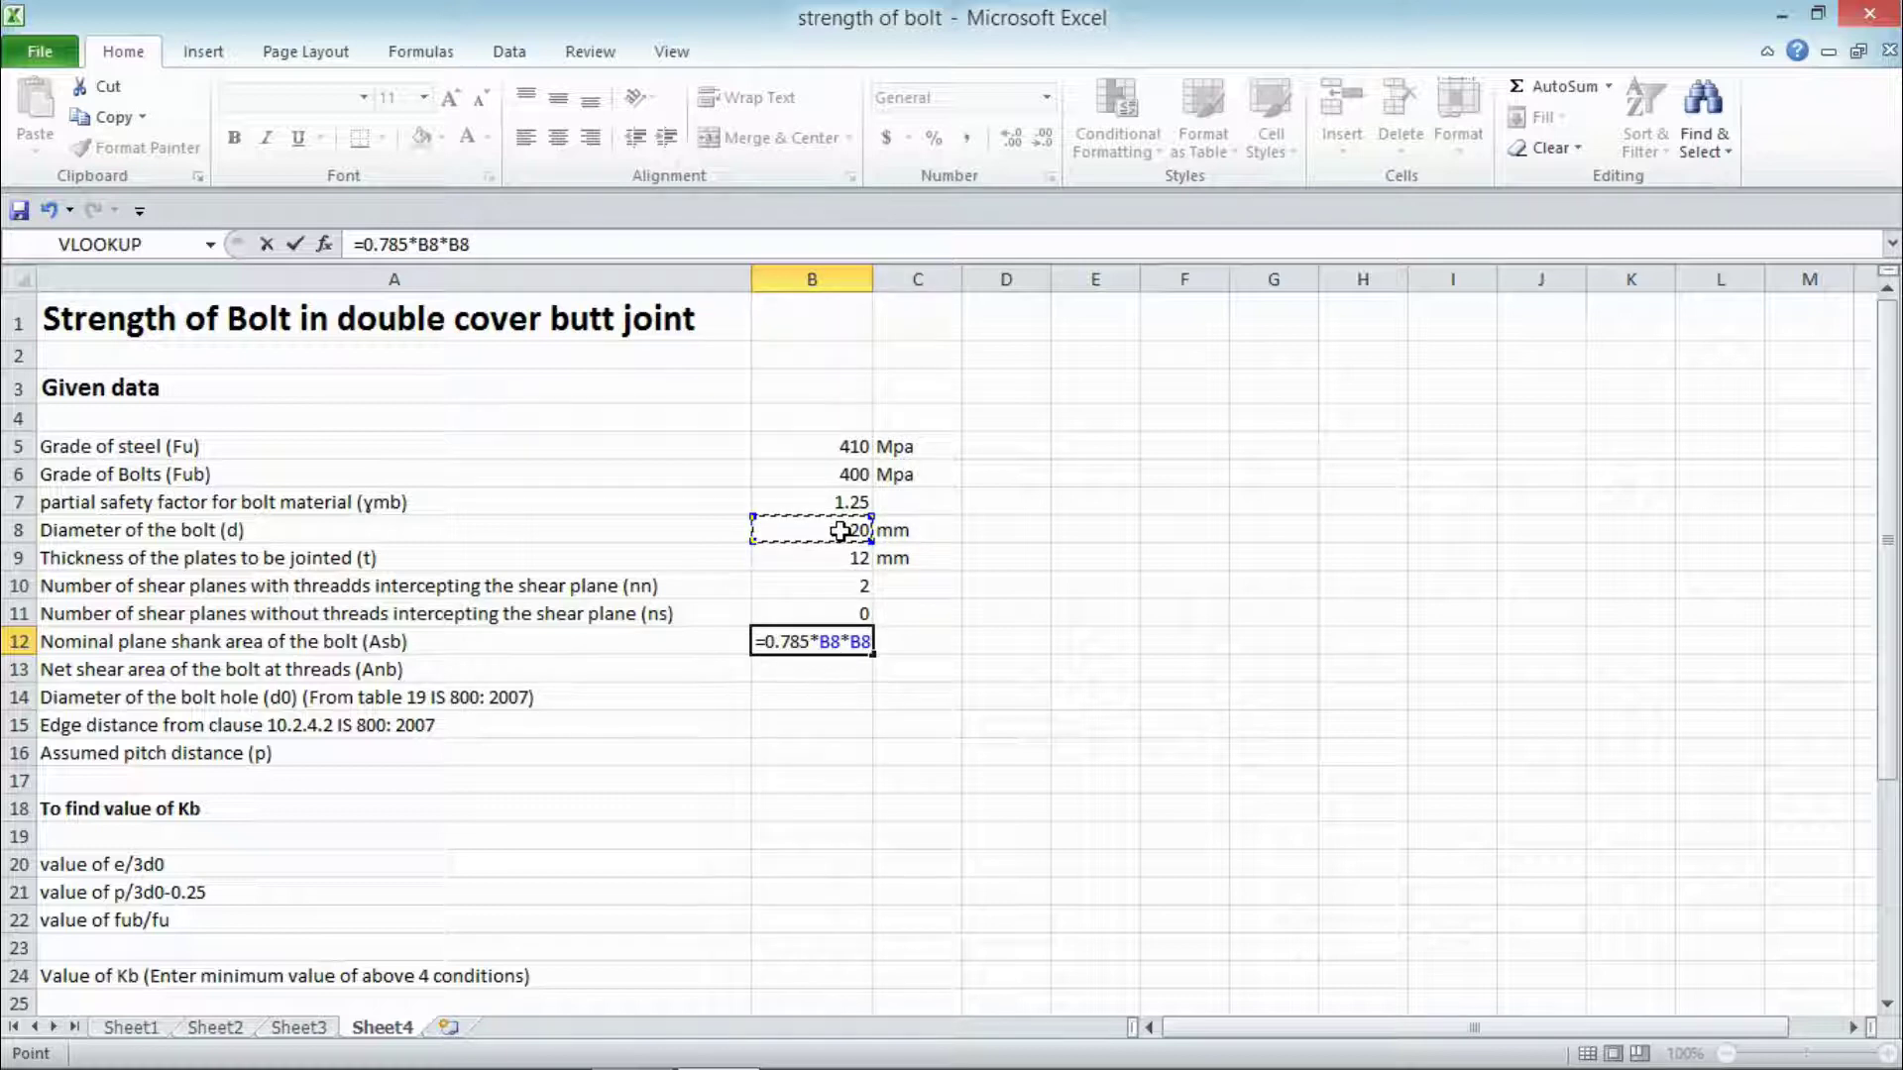
{"action": "key", "text": "Return"}
{"action": "key", "text": "Up"}
{"action": "key", "text": "Right"}
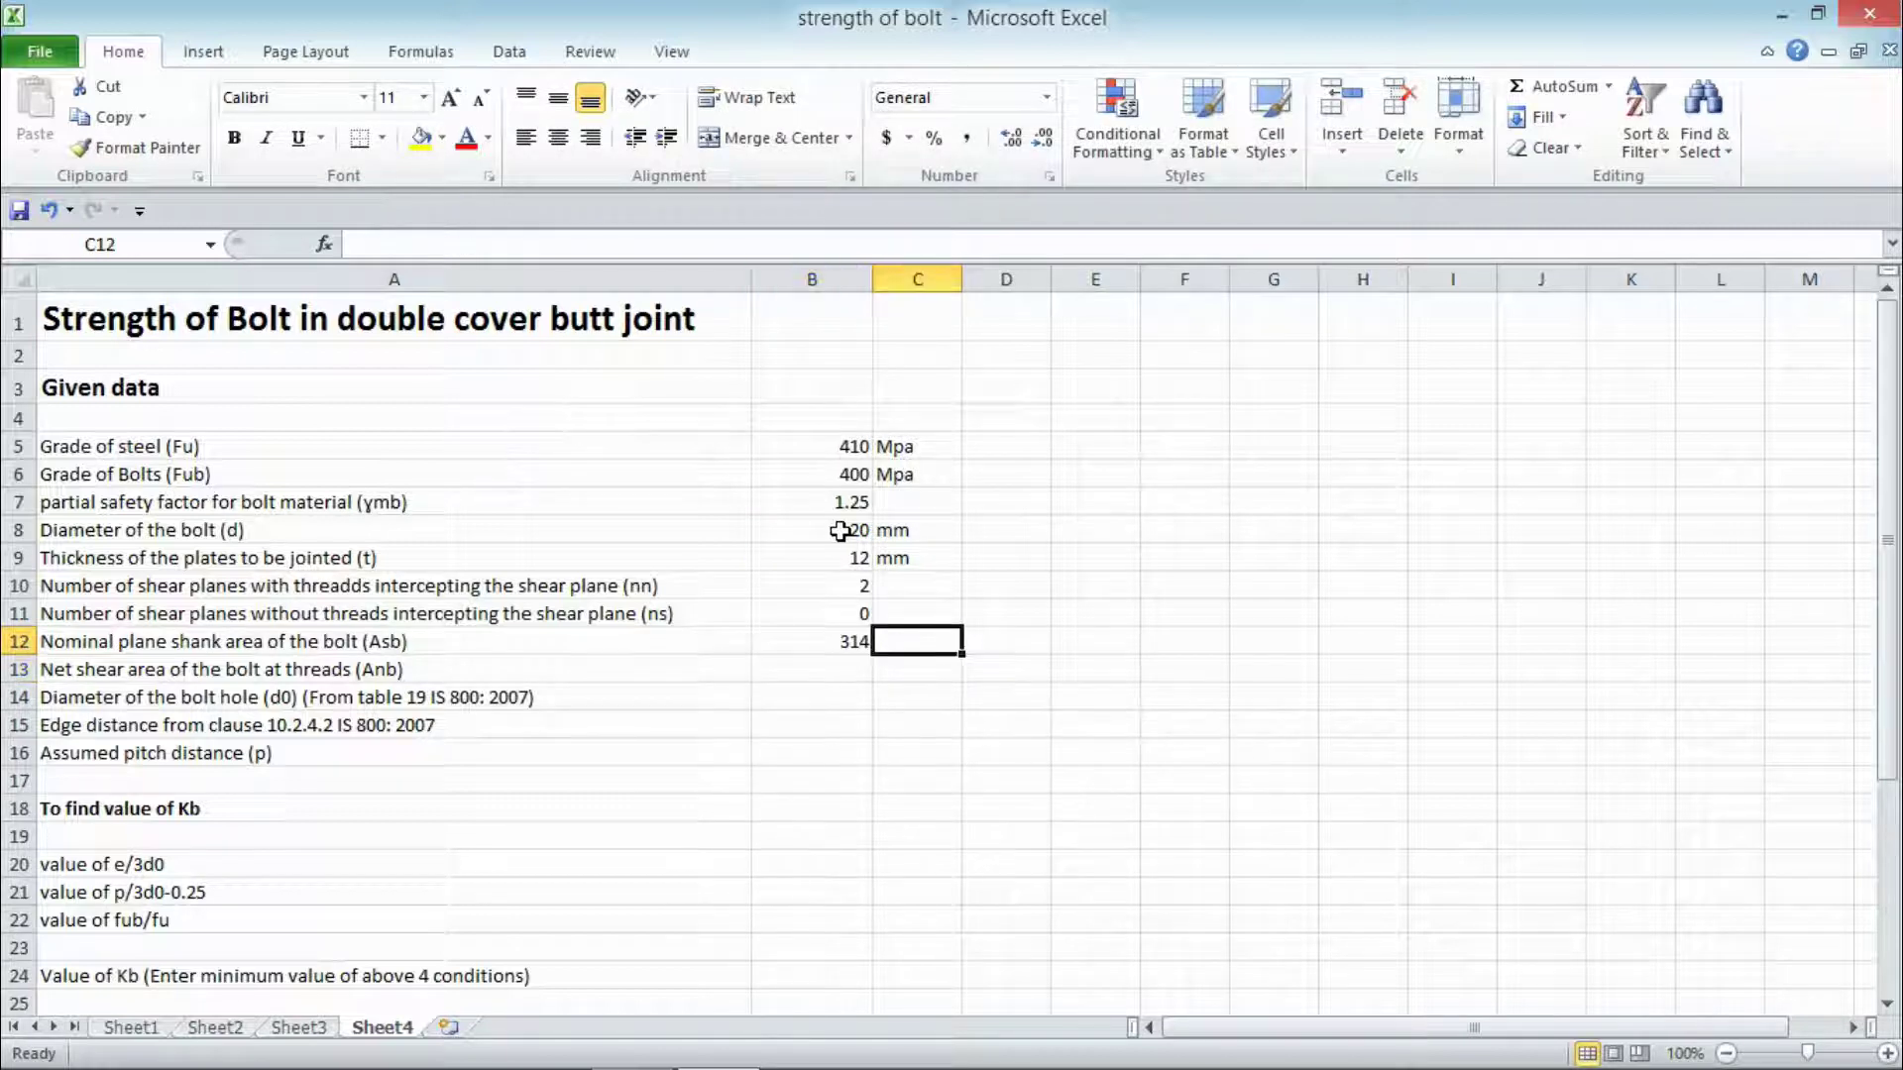
{"action": "type", "text": "mm"}
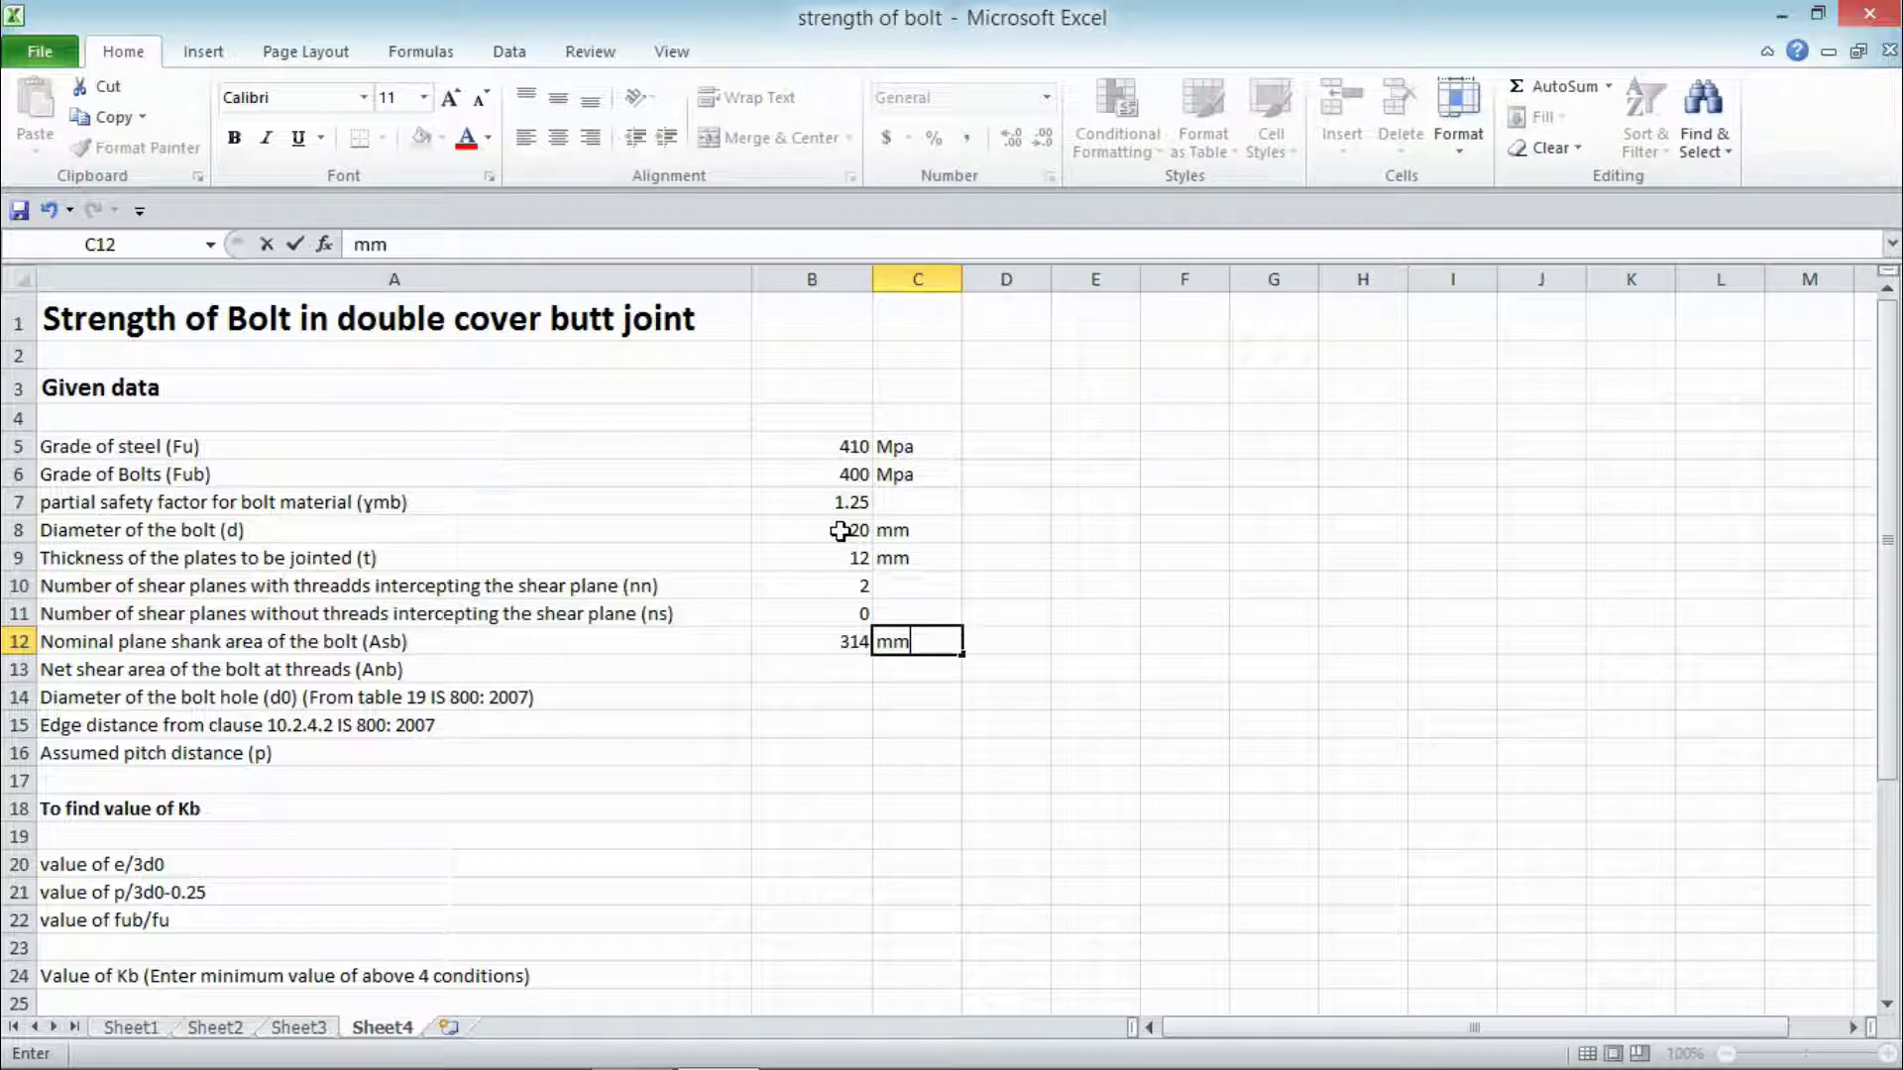
{"action": "type", "text": "2"}
{"action": "key", "text": "Return"}
Step: Compute net shear area Anb as =0.78*B12 (244.92) with unit mm2
{"action": "key", "text": "Left"}
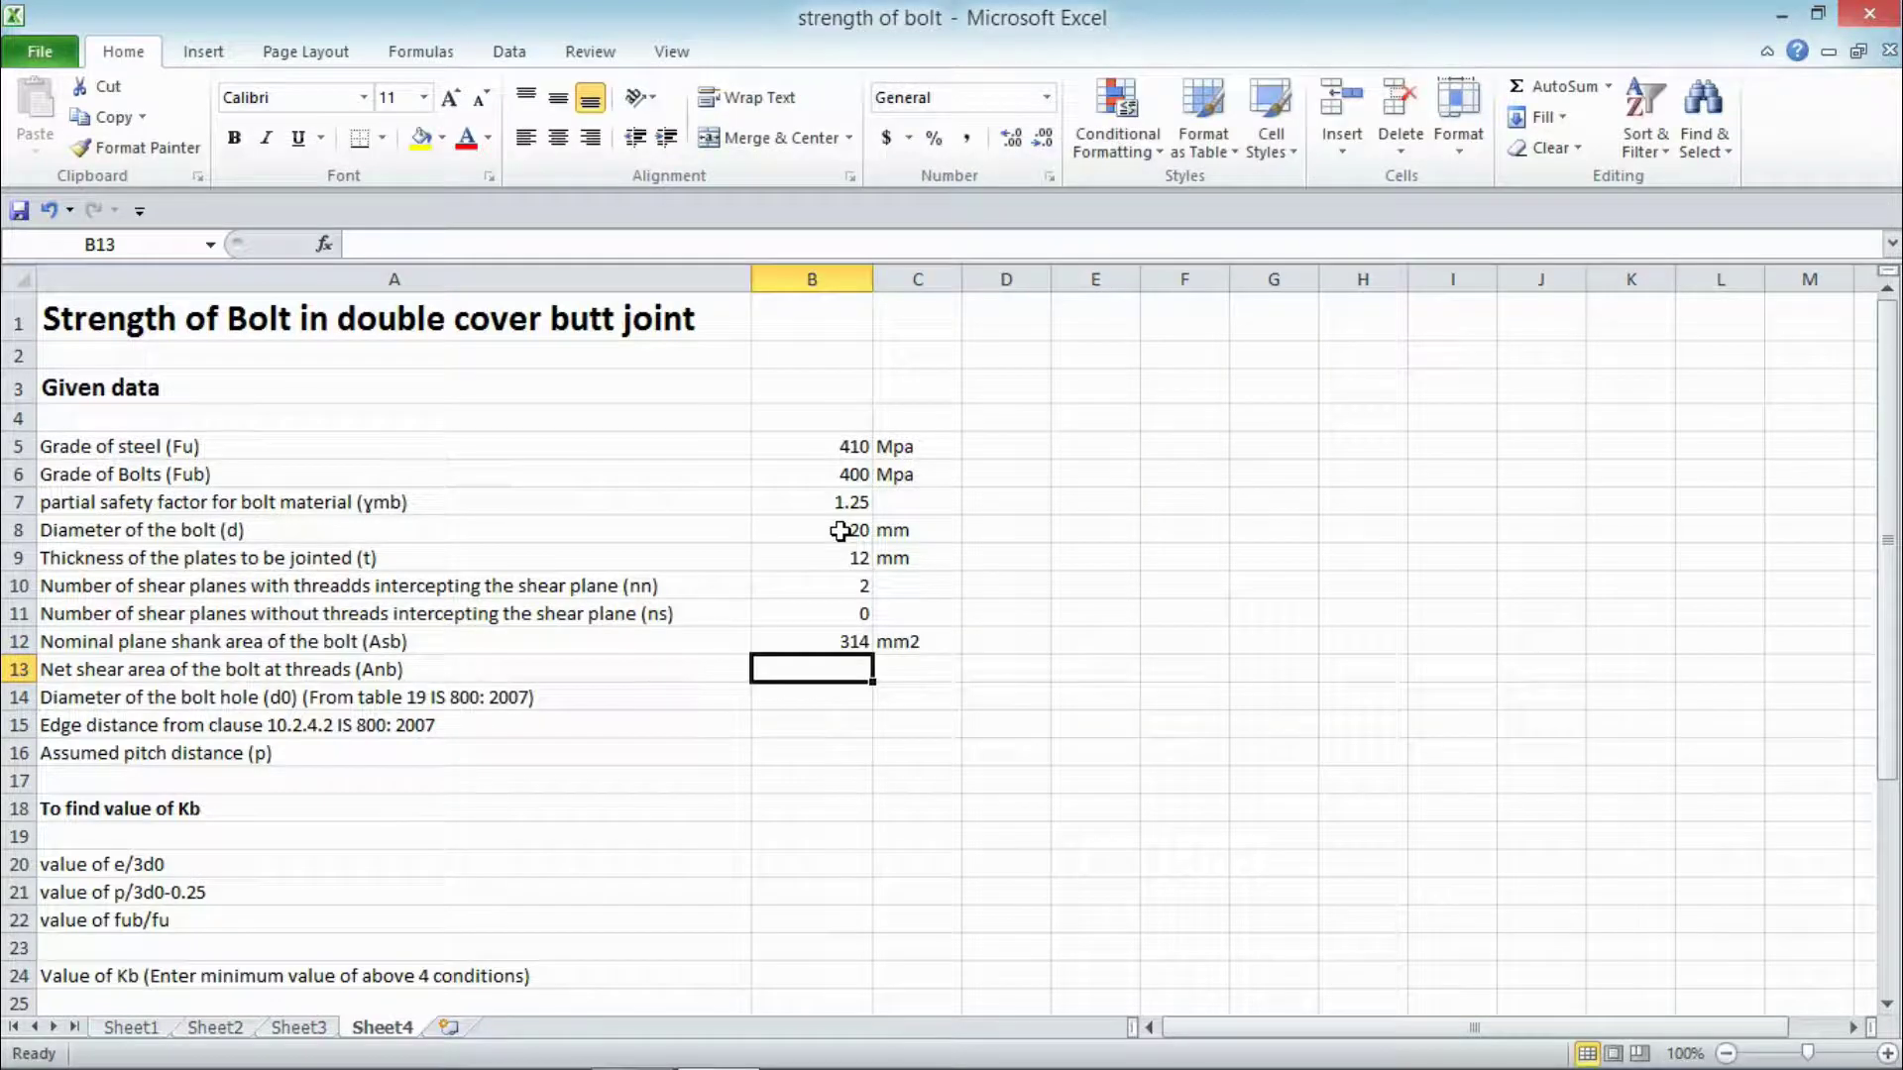
{"action": "type", "text": "=0.78*"}
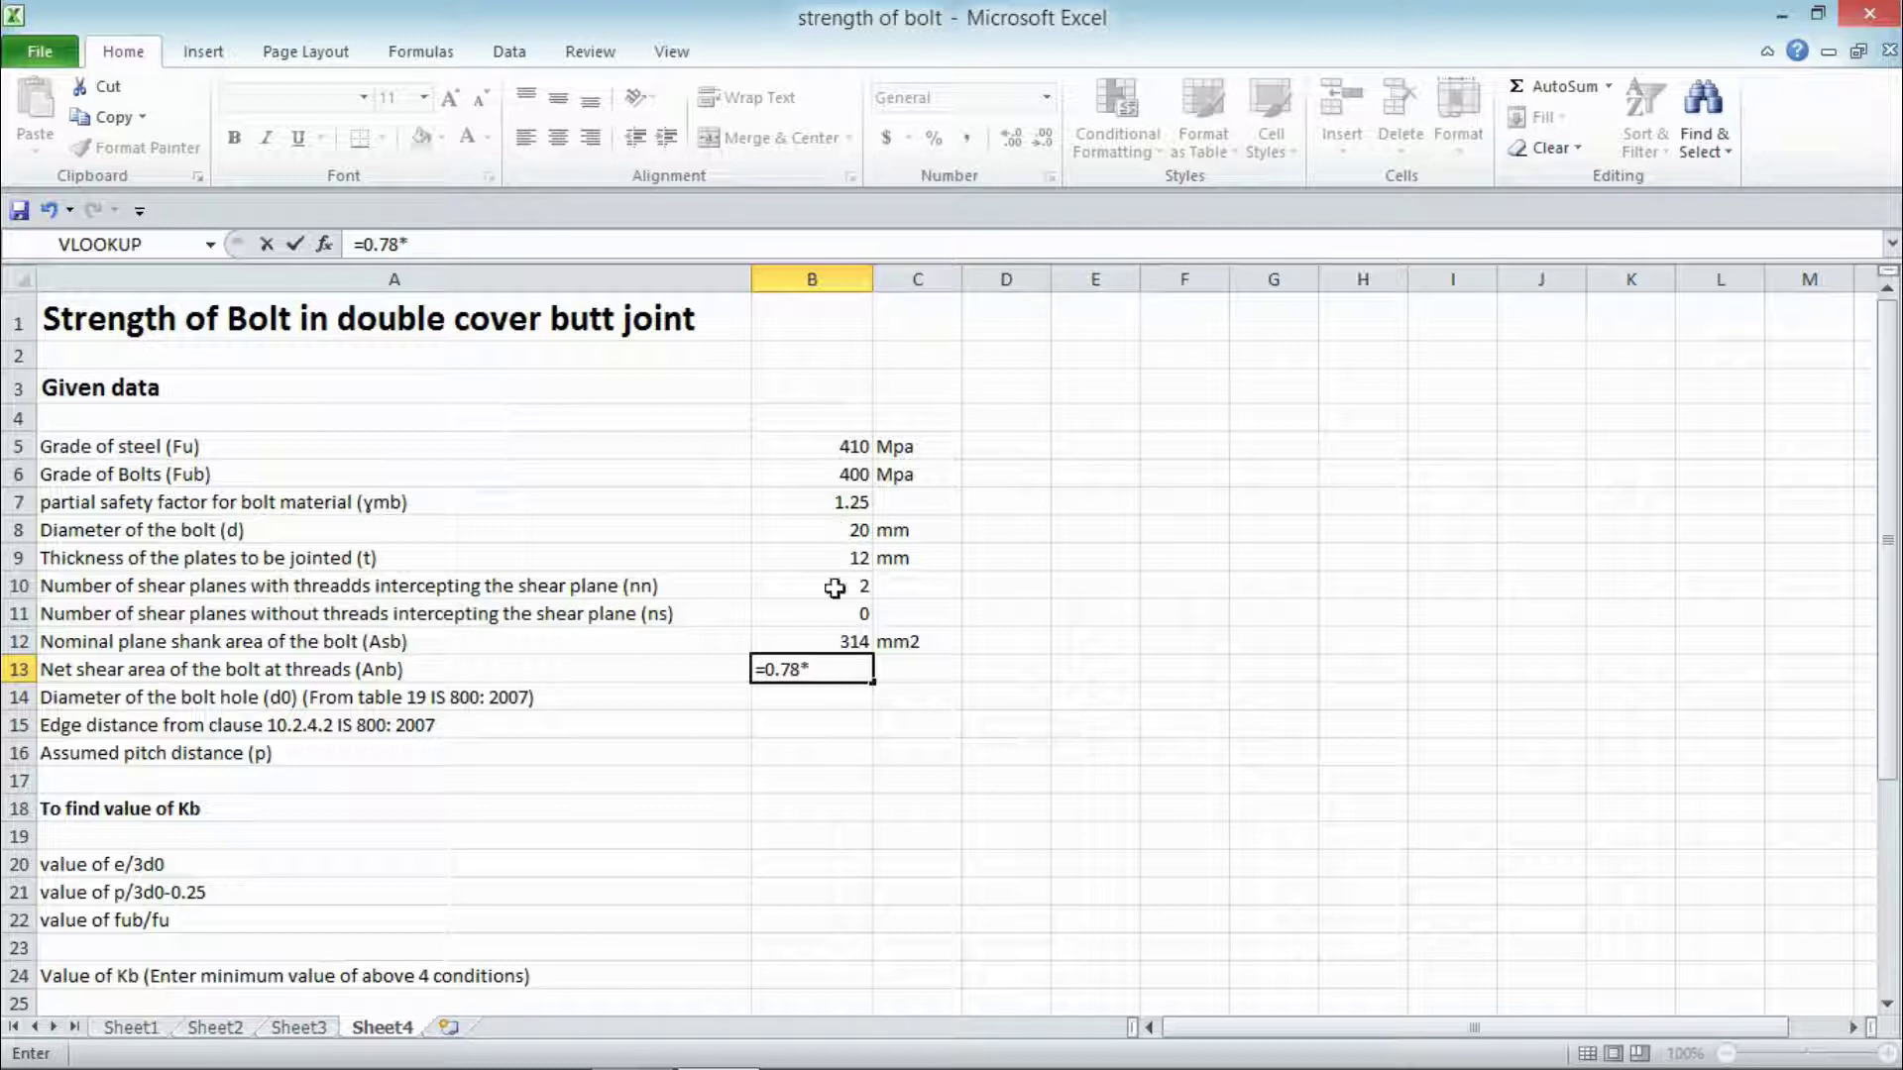
{"action": "left_click", "coordinate": [833, 642]}
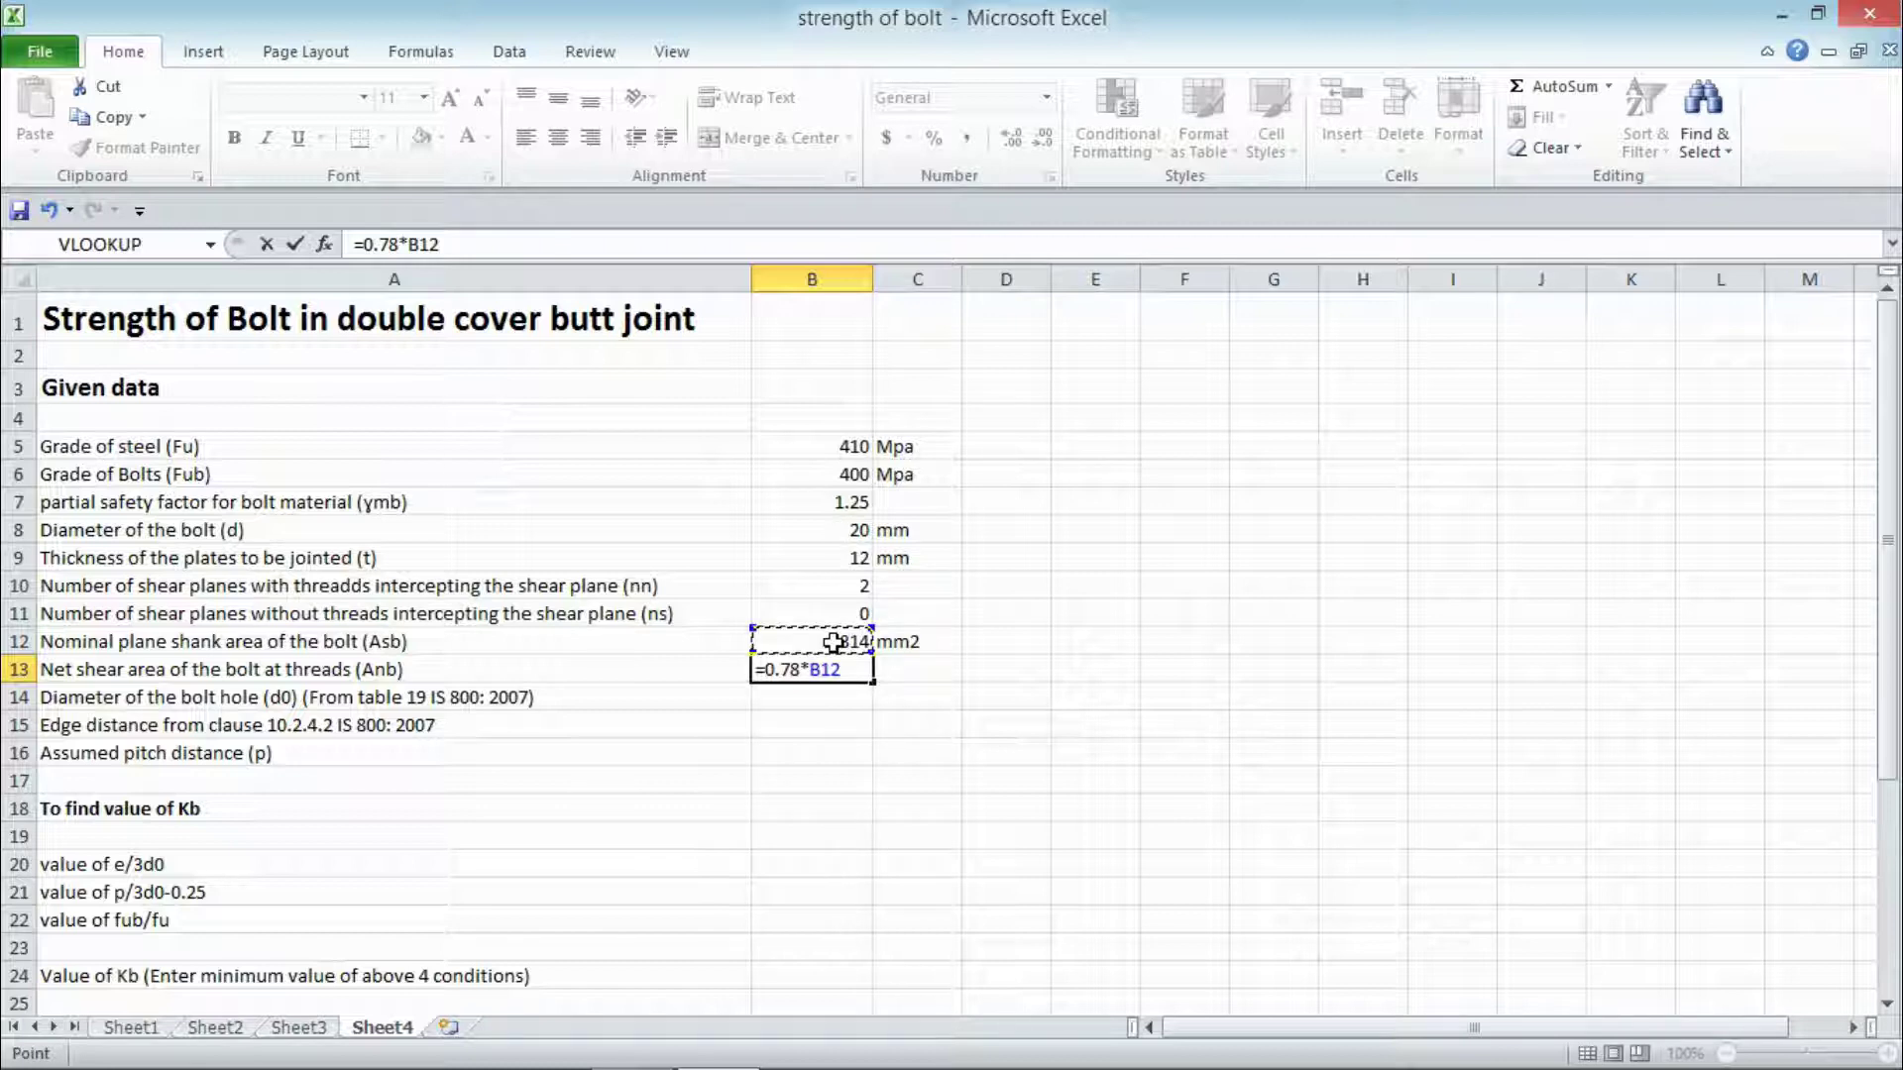
{"action": "key", "text": "Return"}
{"action": "key", "text": "Up"}
{"action": "key", "text": "Right"}
{"action": "type", "text": "m"}
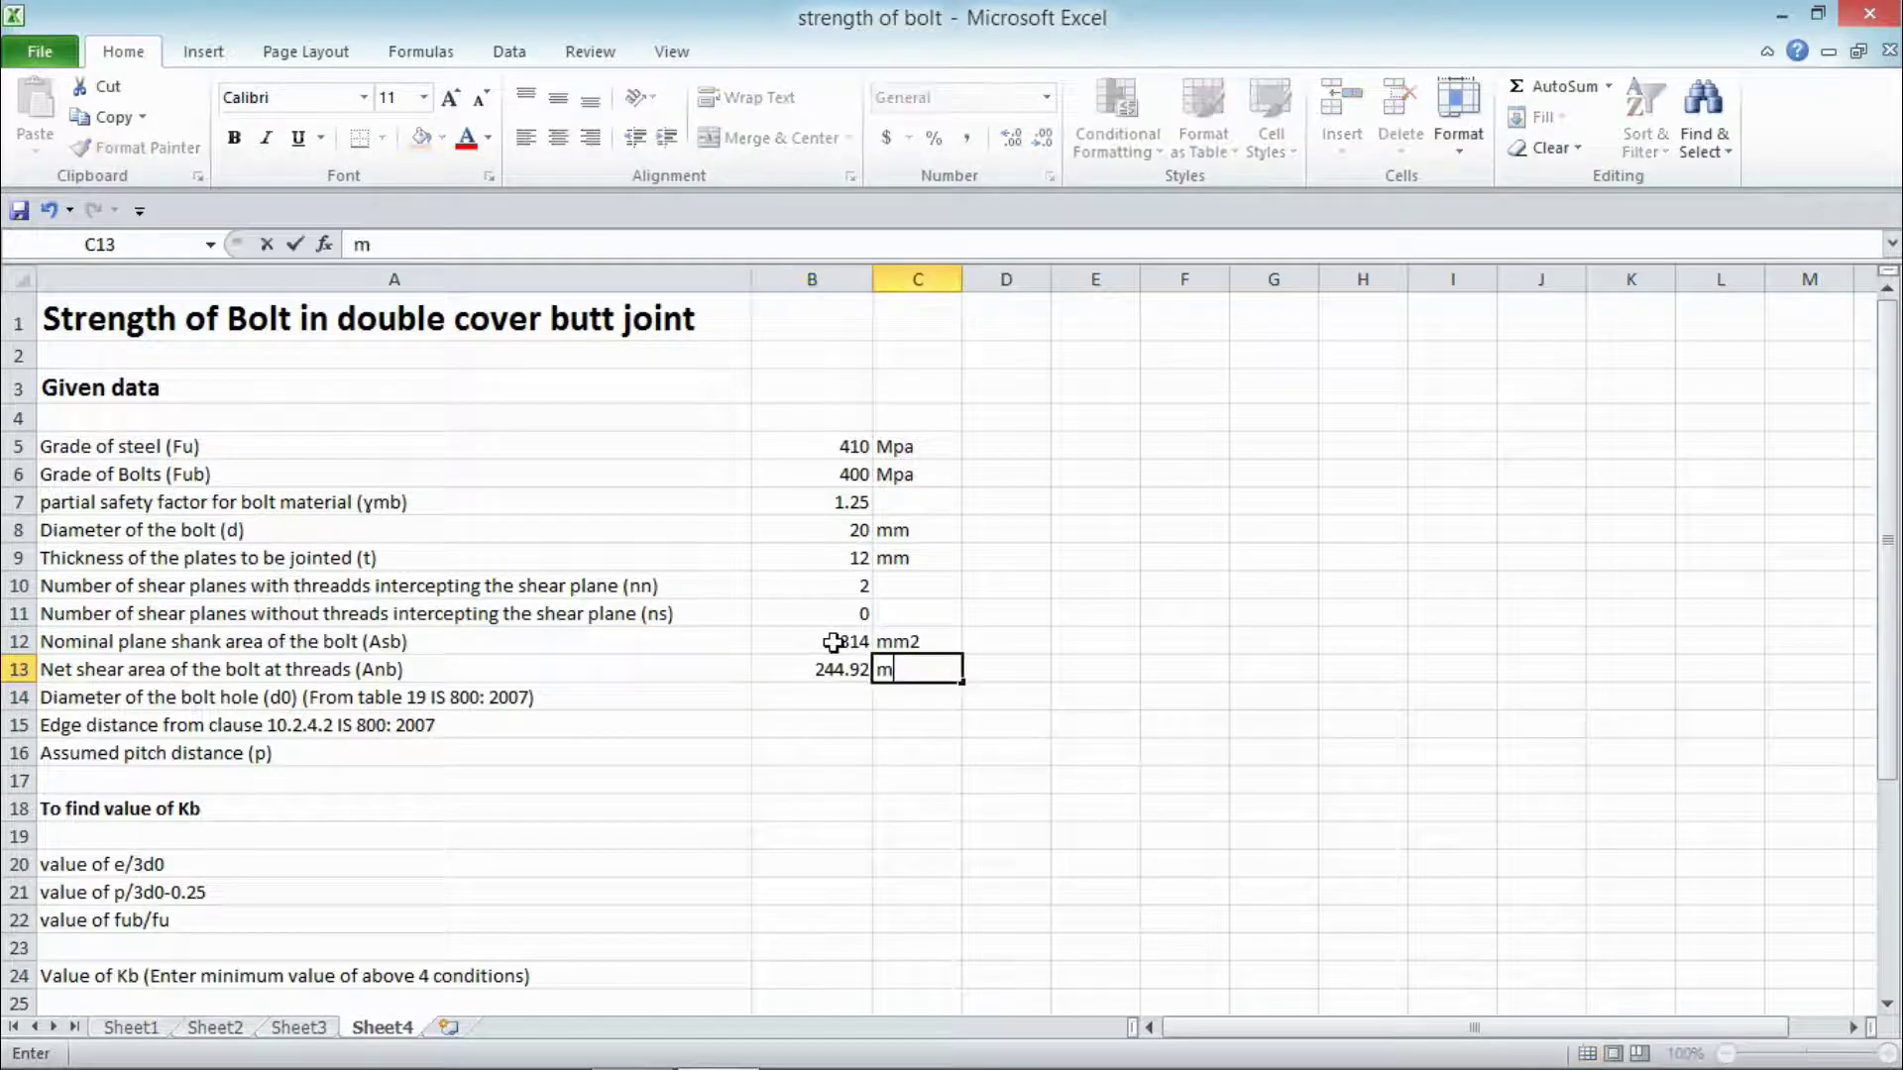
{"action": "type", "text": "m2"}
{"action": "key", "text": "Return"}
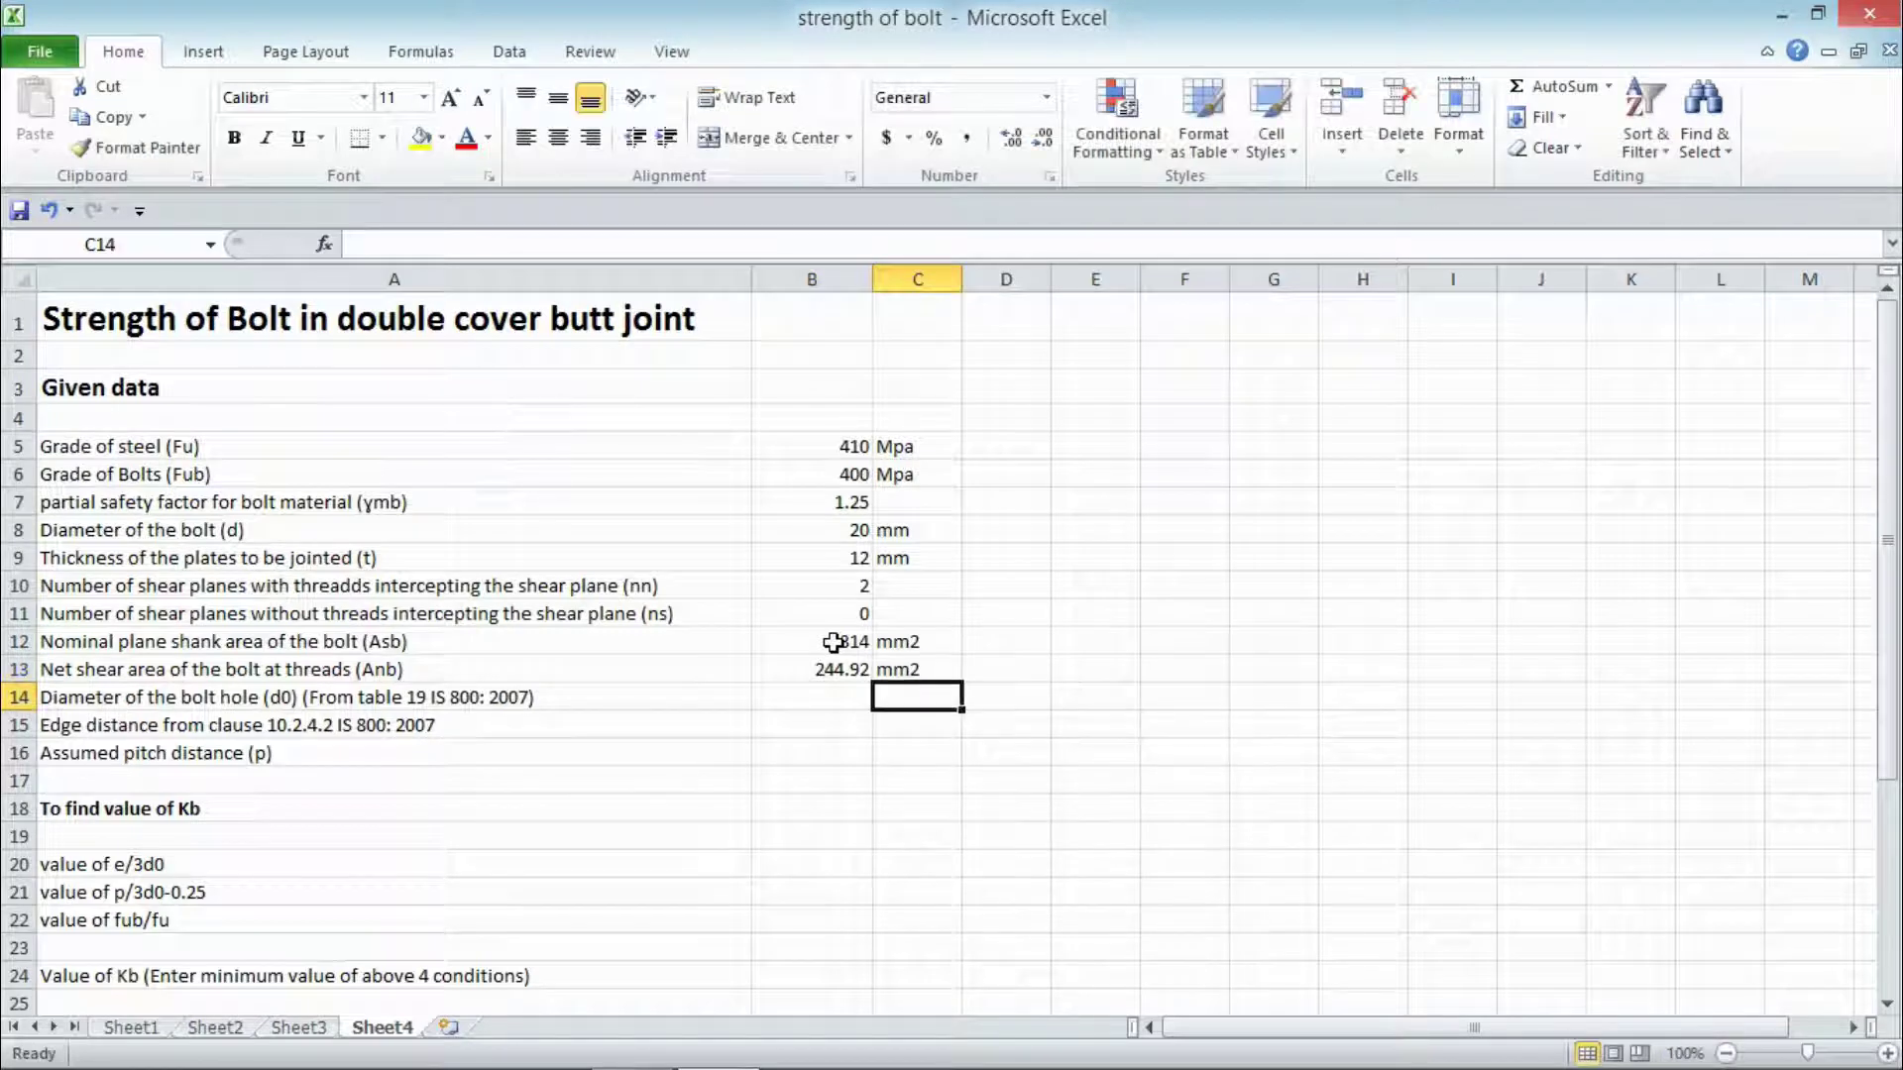
Step: Enter bolt hole diameter d0 as 22 mm
{"action": "key", "text": "Left"}
{"action": "key", "text": "Left"}
{"action": "key", "text": "Right"}
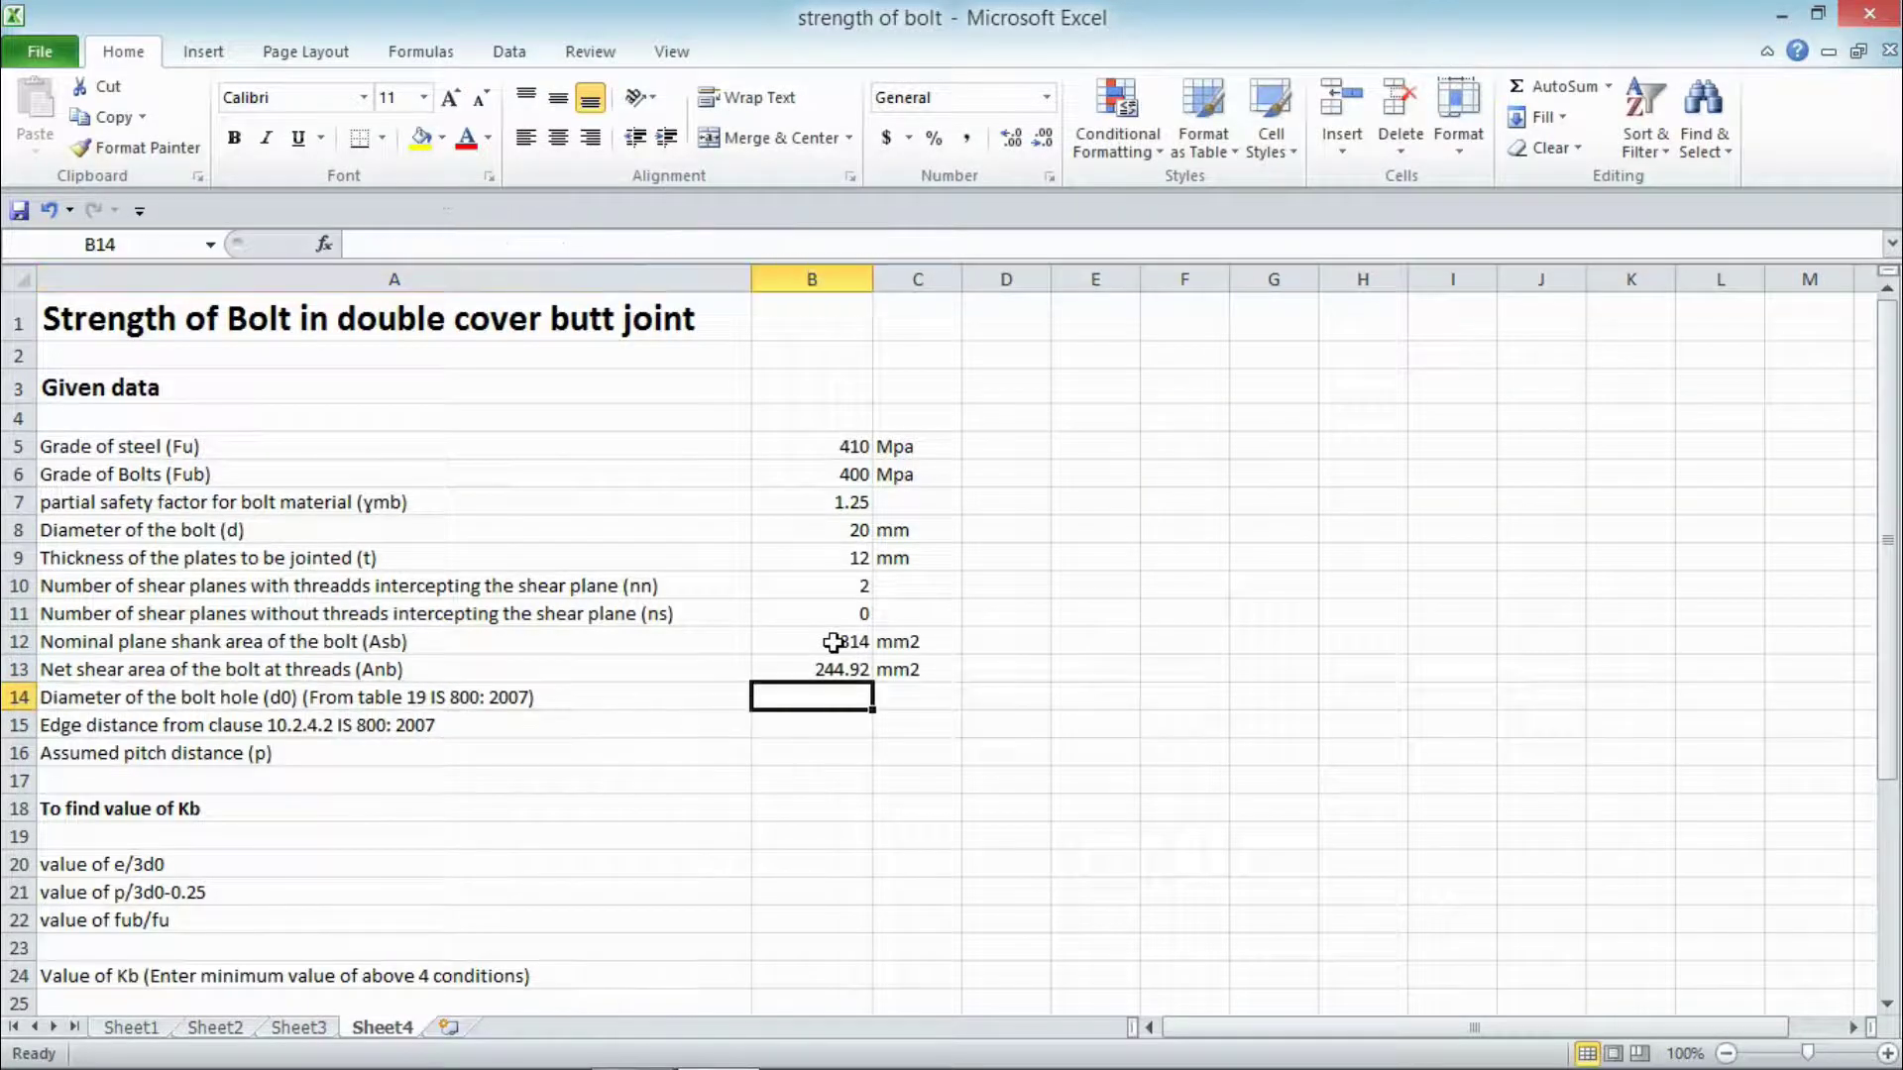
{"action": "type", "text": "22"}
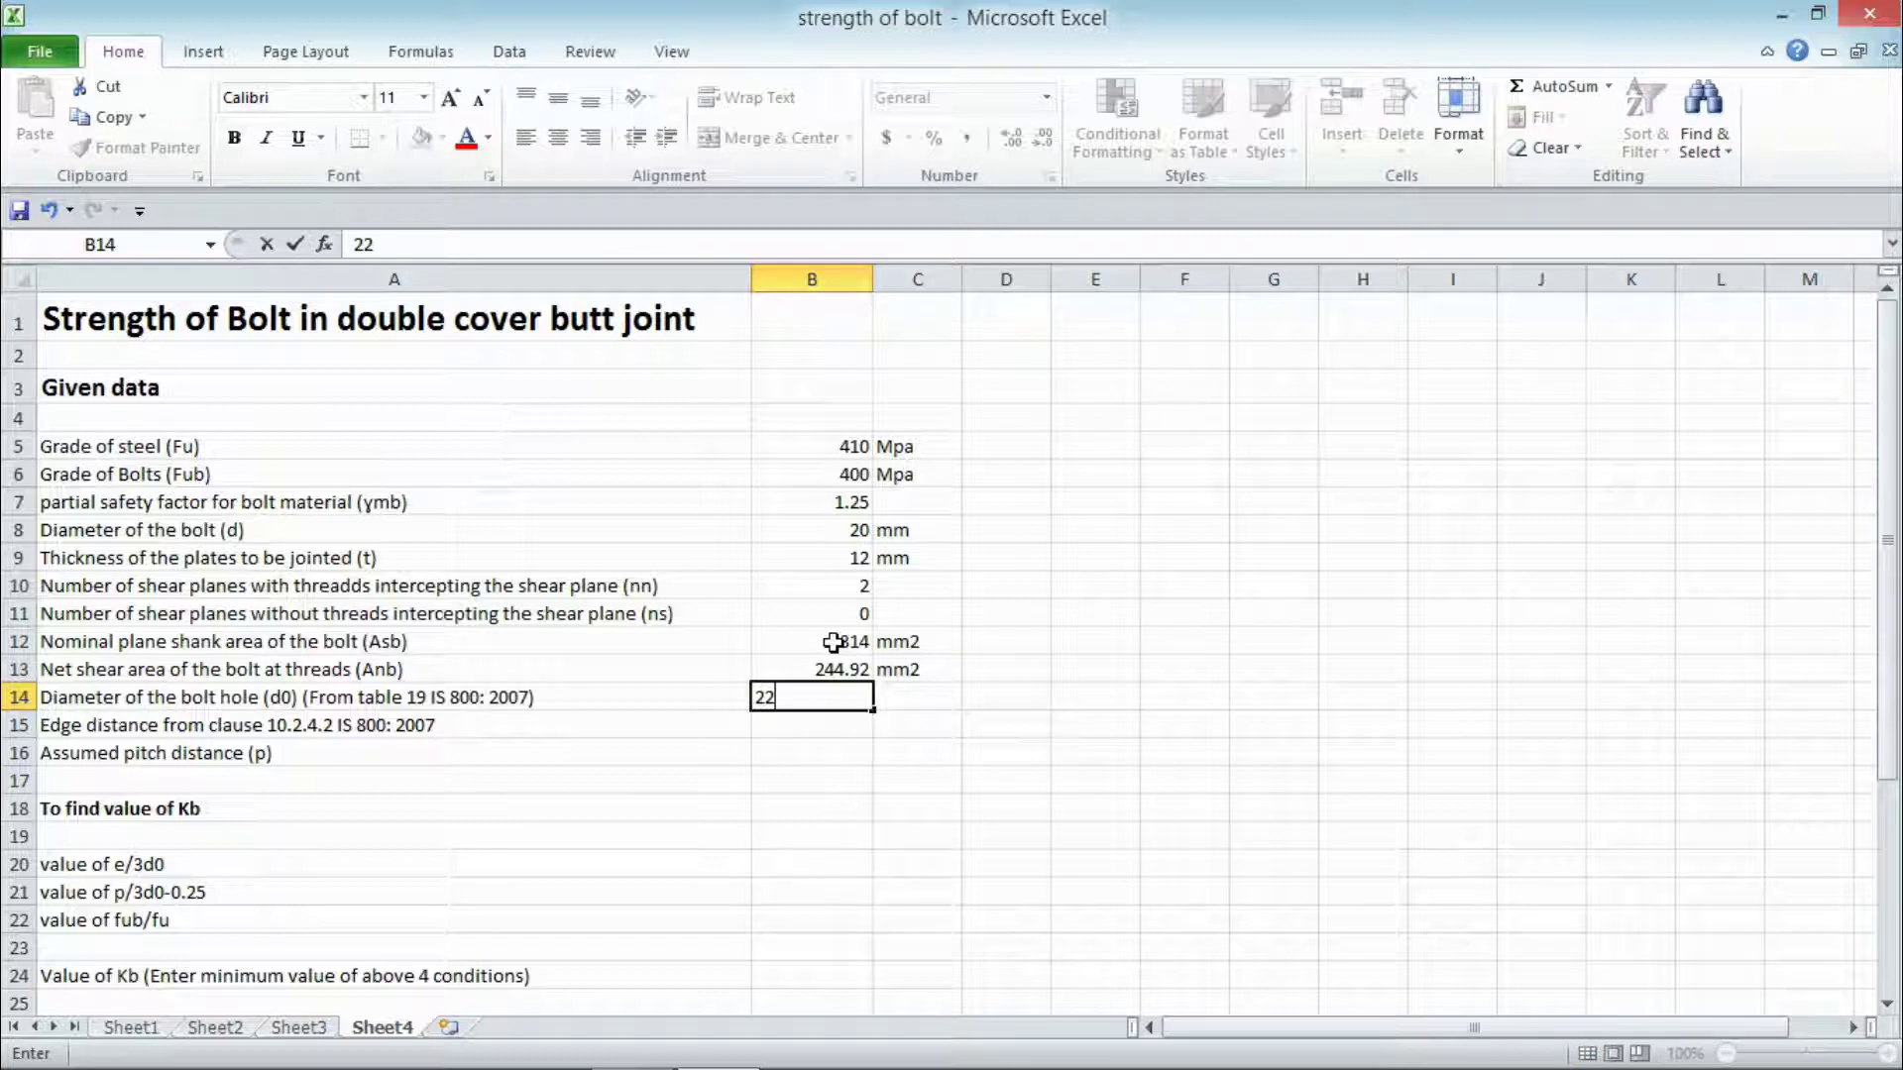
{"action": "key", "text": "Tab"}
{"action": "type", "text": "mm"}
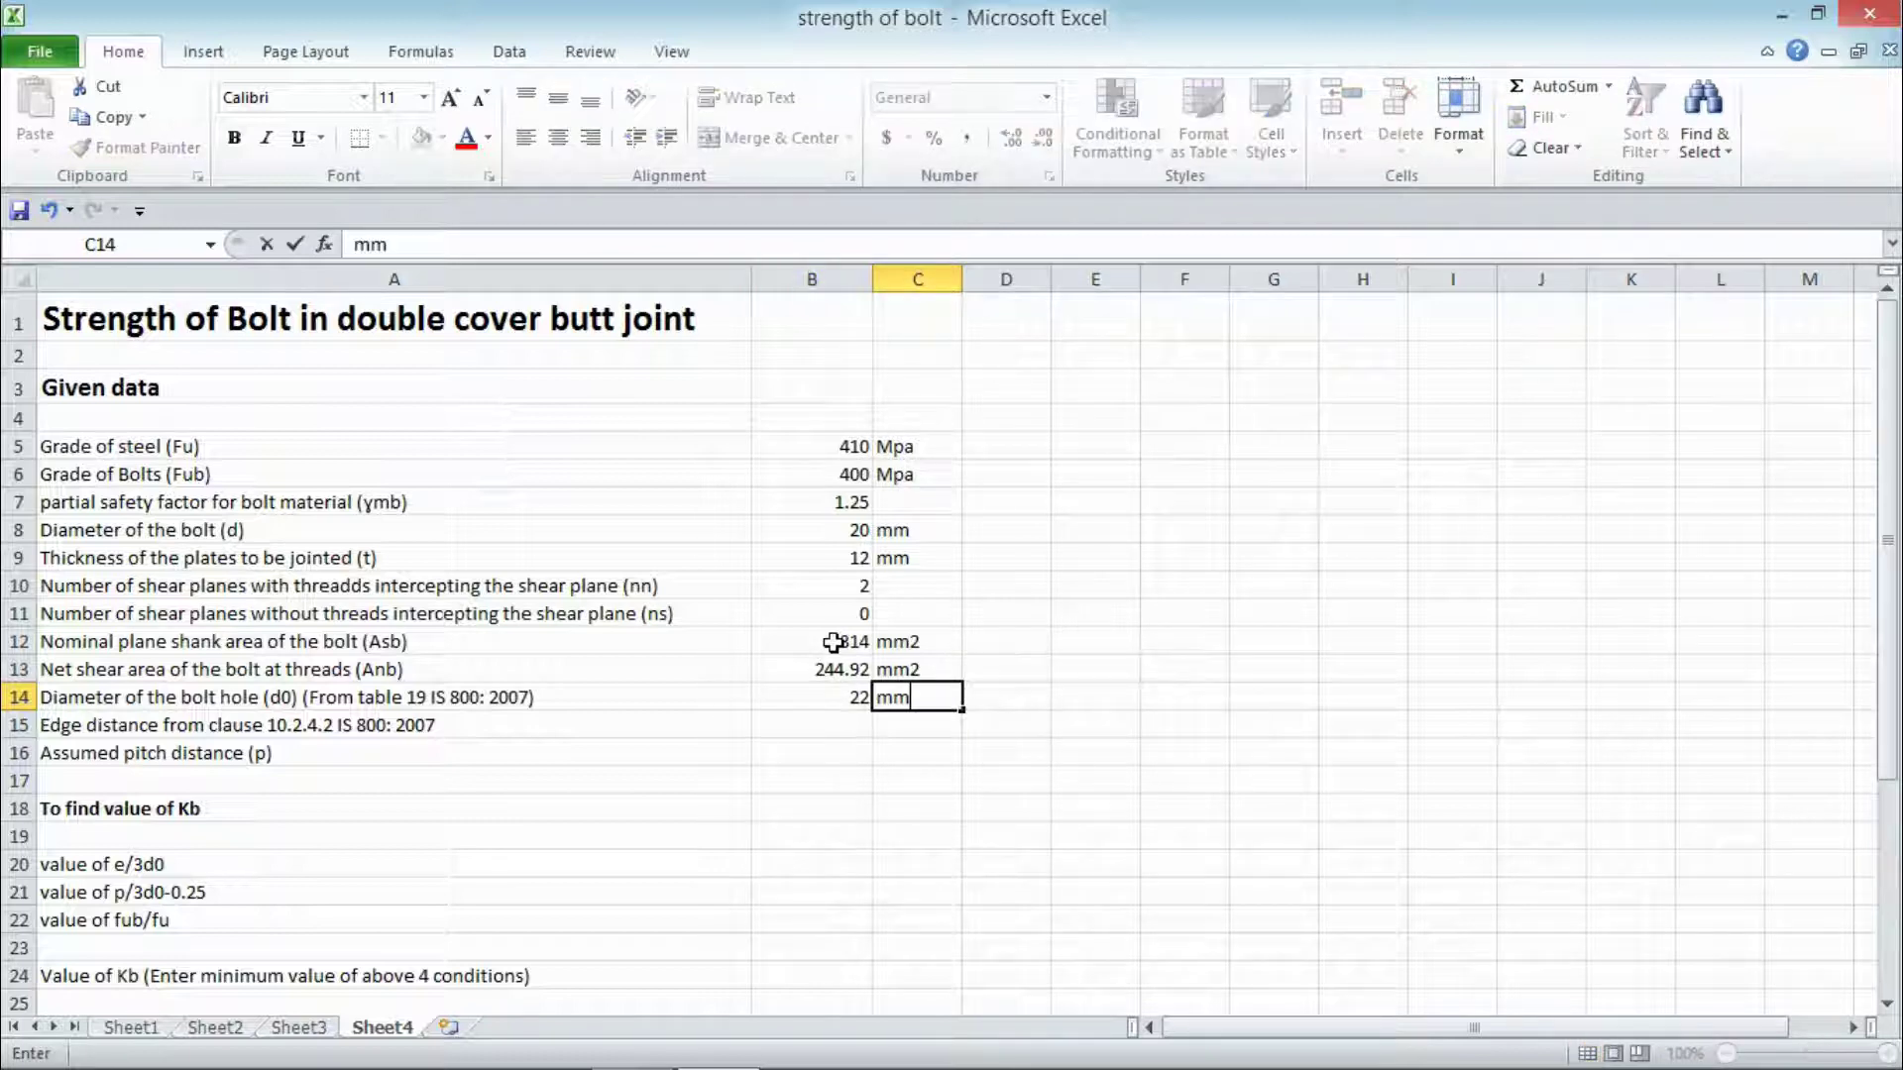
{"action": "key", "text": "Return"}
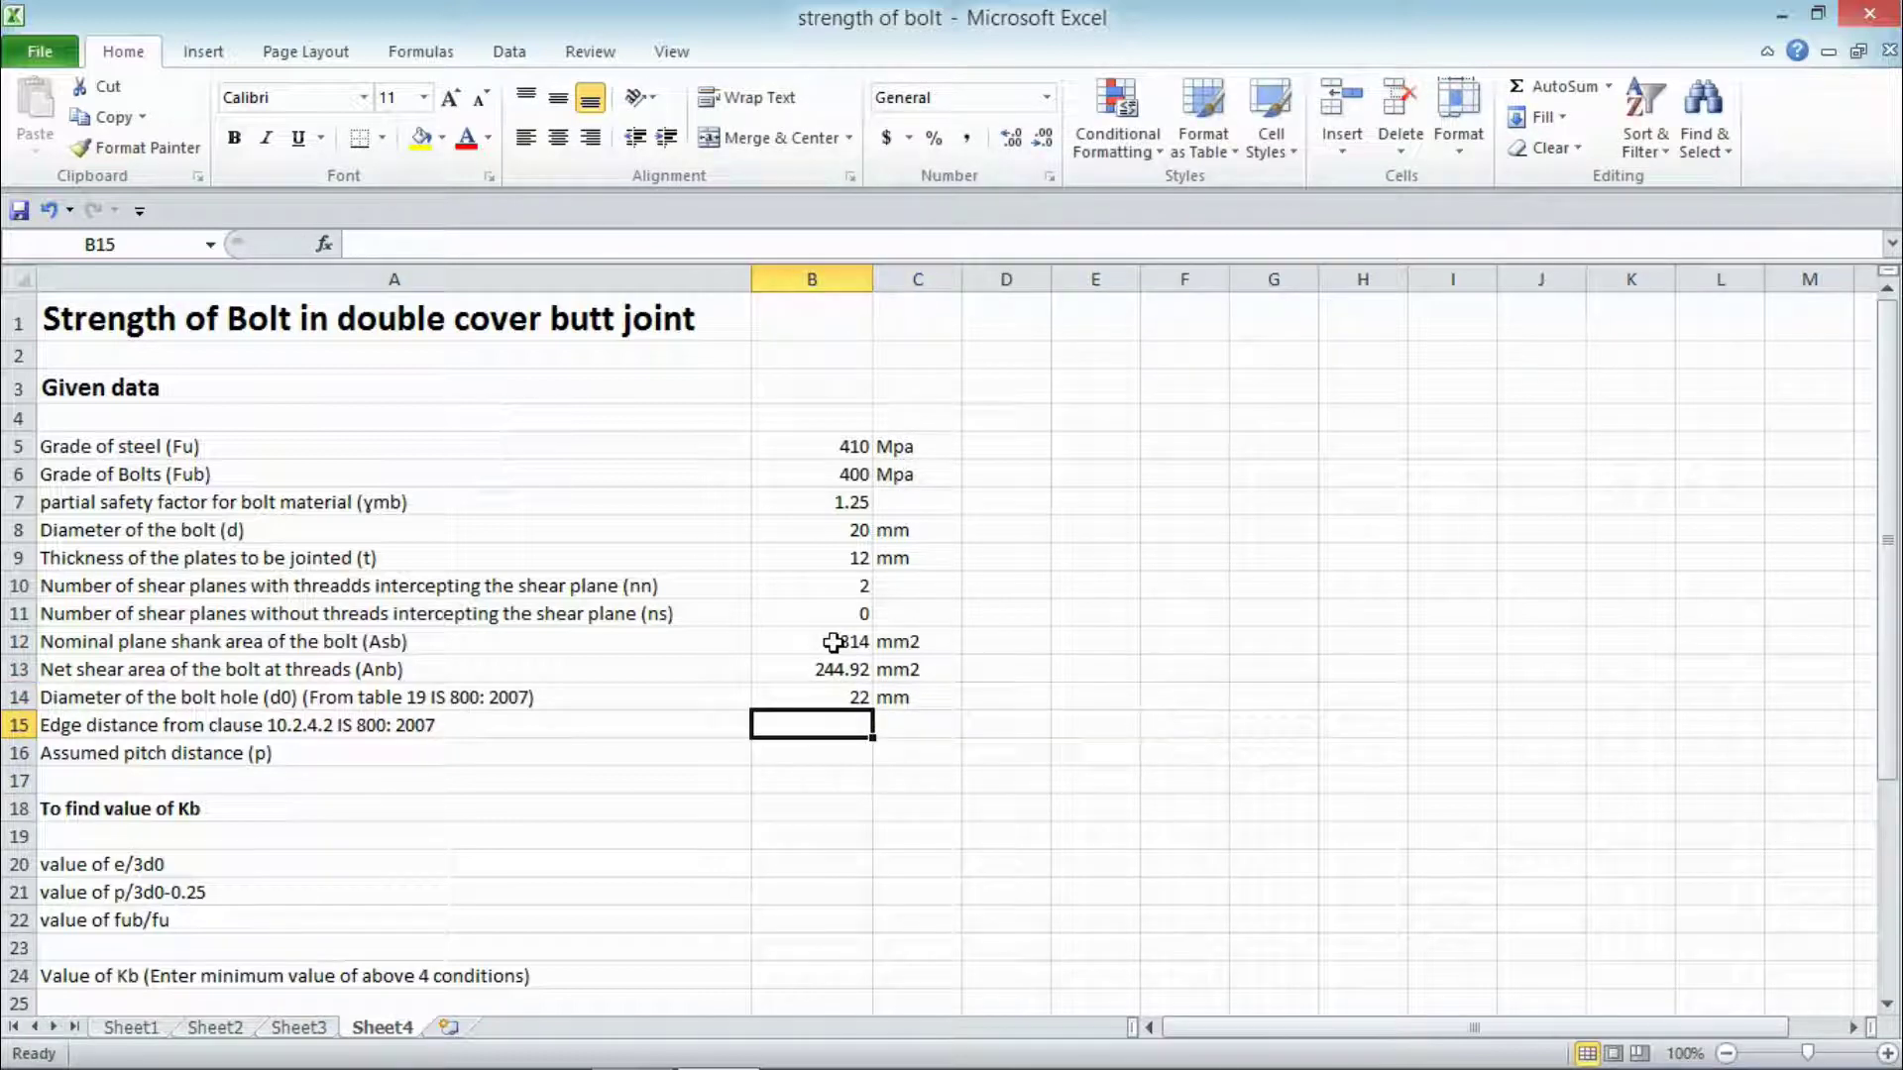
Step: Set edge distance to =1.5*B14, giving 33 mm
{"action": "type", "text": "="}
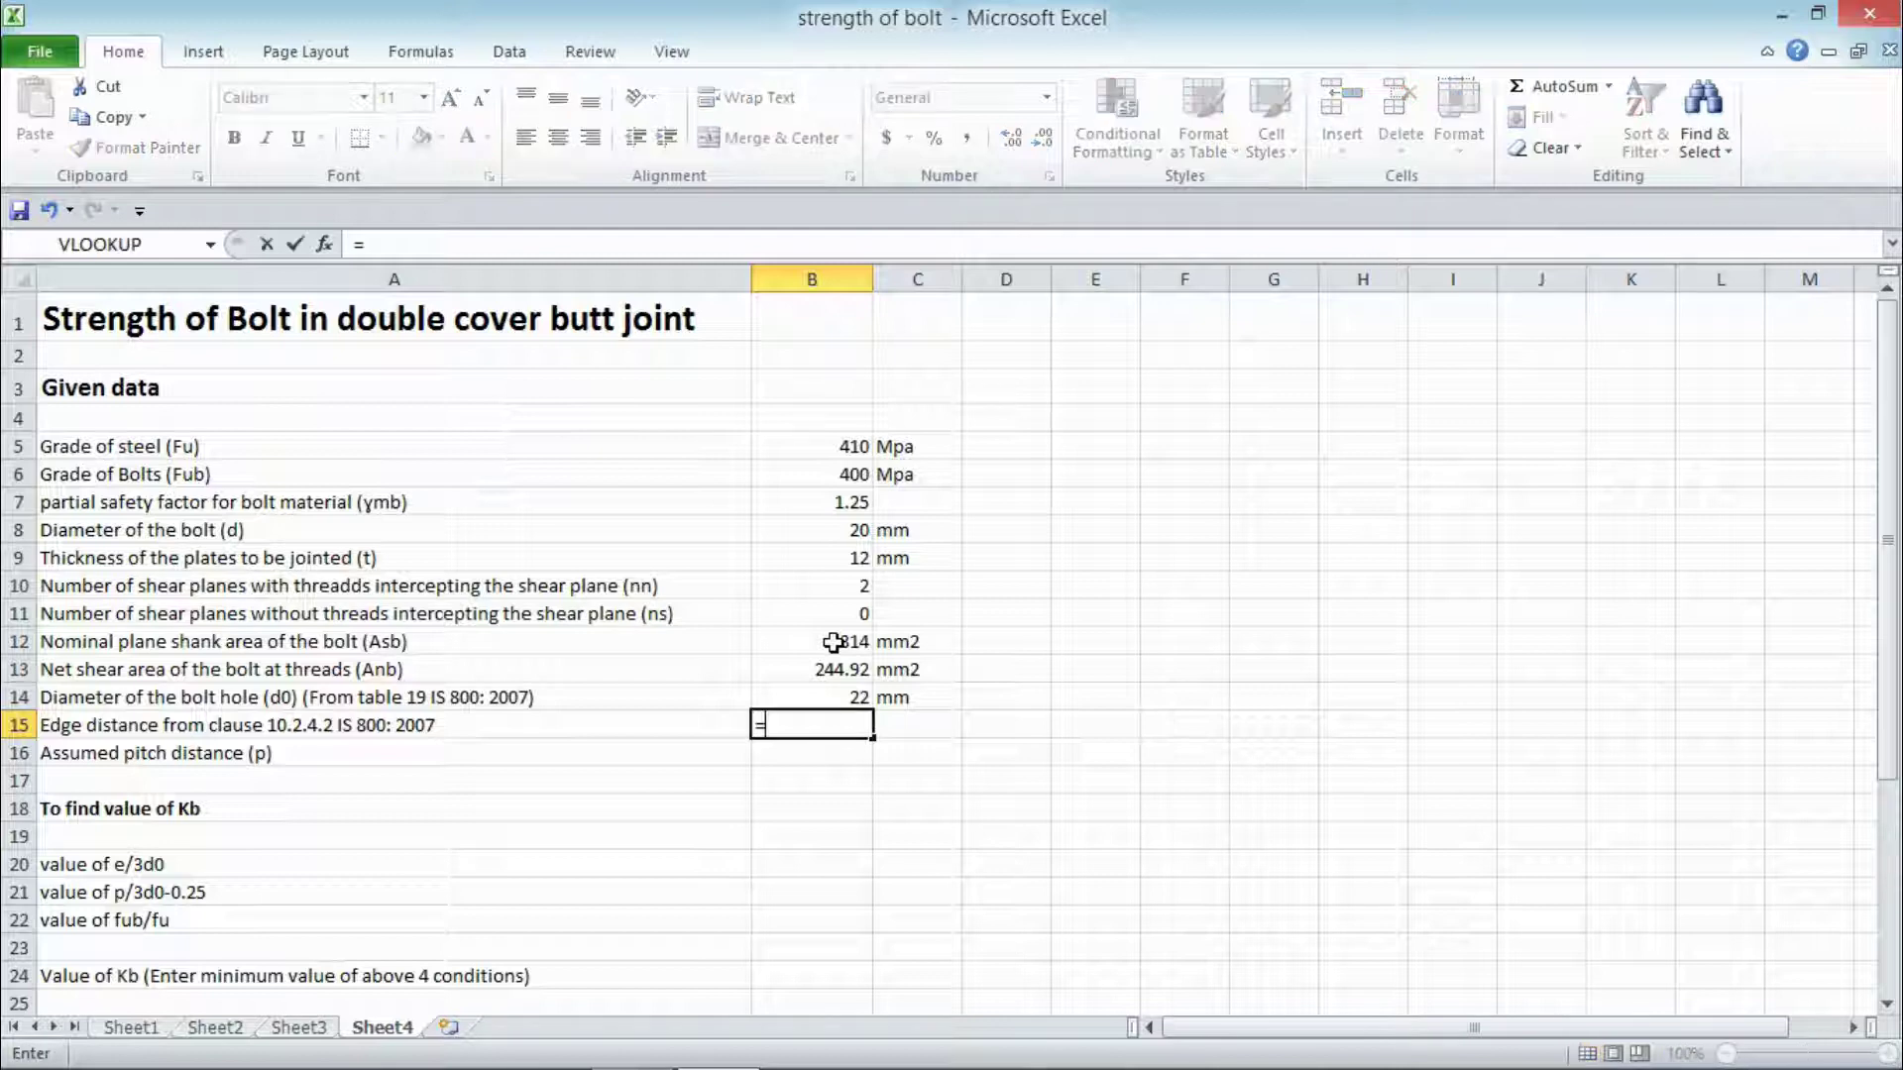
{"action": "type", "text": "1.5*"}
{"action": "left_click", "coordinate": [852, 699]}
{"action": "key", "text": "Return"}
{"action": "key", "text": "Up"}
{"action": "key", "text": "Right"}
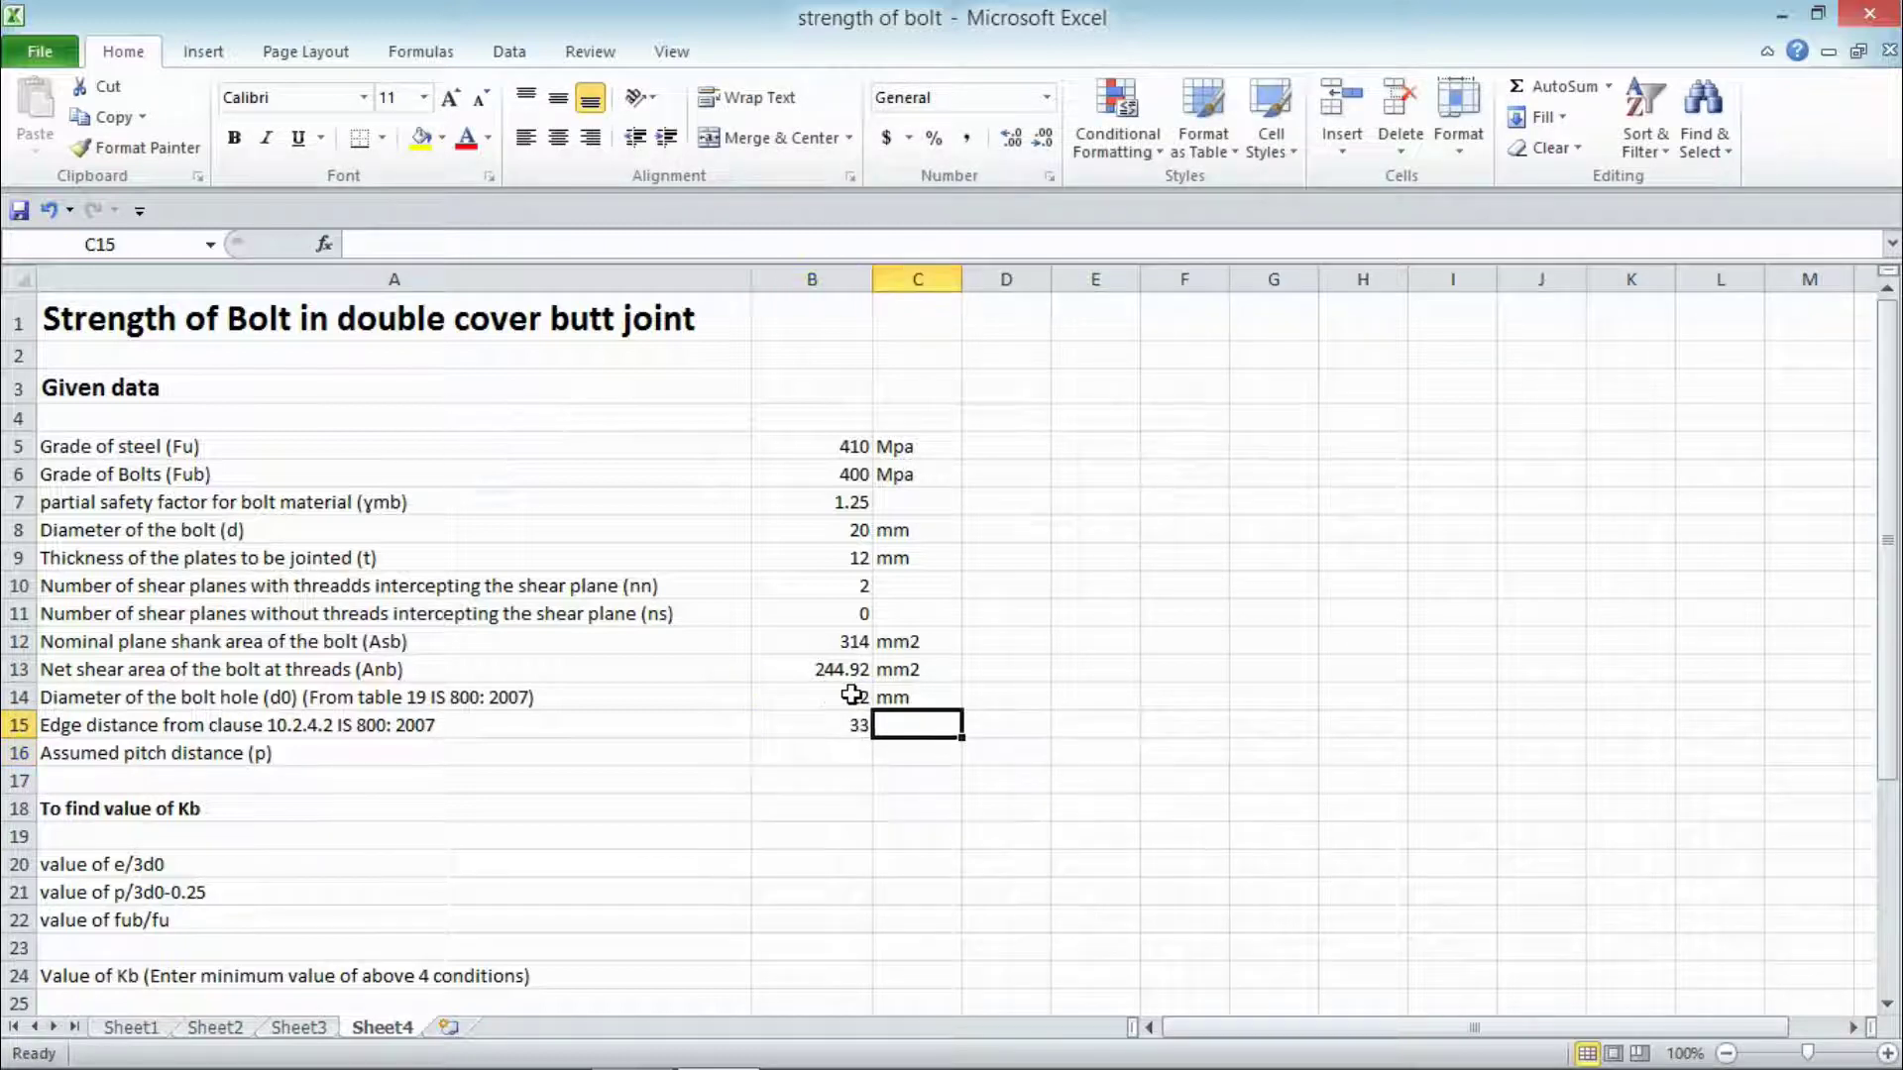
{"action": "type", "text": "mm"}
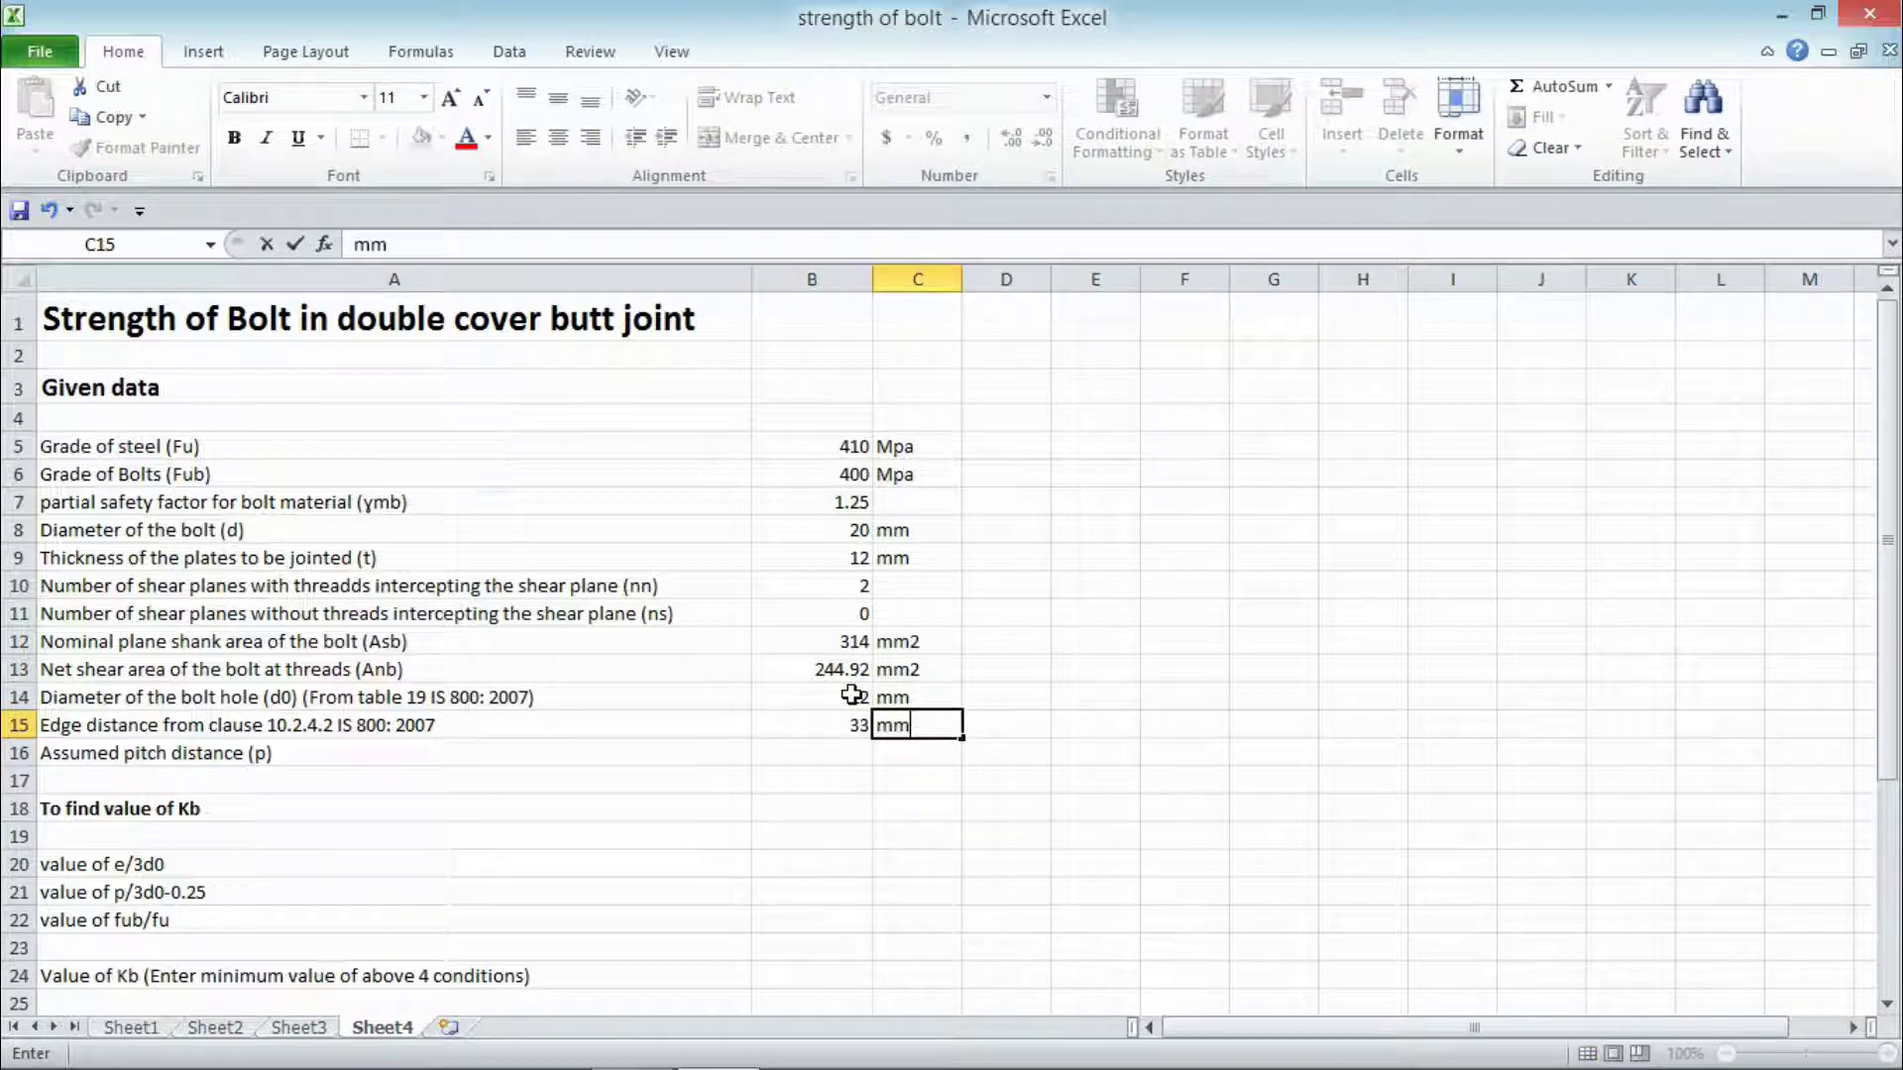
{"action": "key", "text": "Return"}
Step: Enter pitch distance as 50 mm
{"action": "key", "text": "Left"}
{"action": "type", "text": "50"}
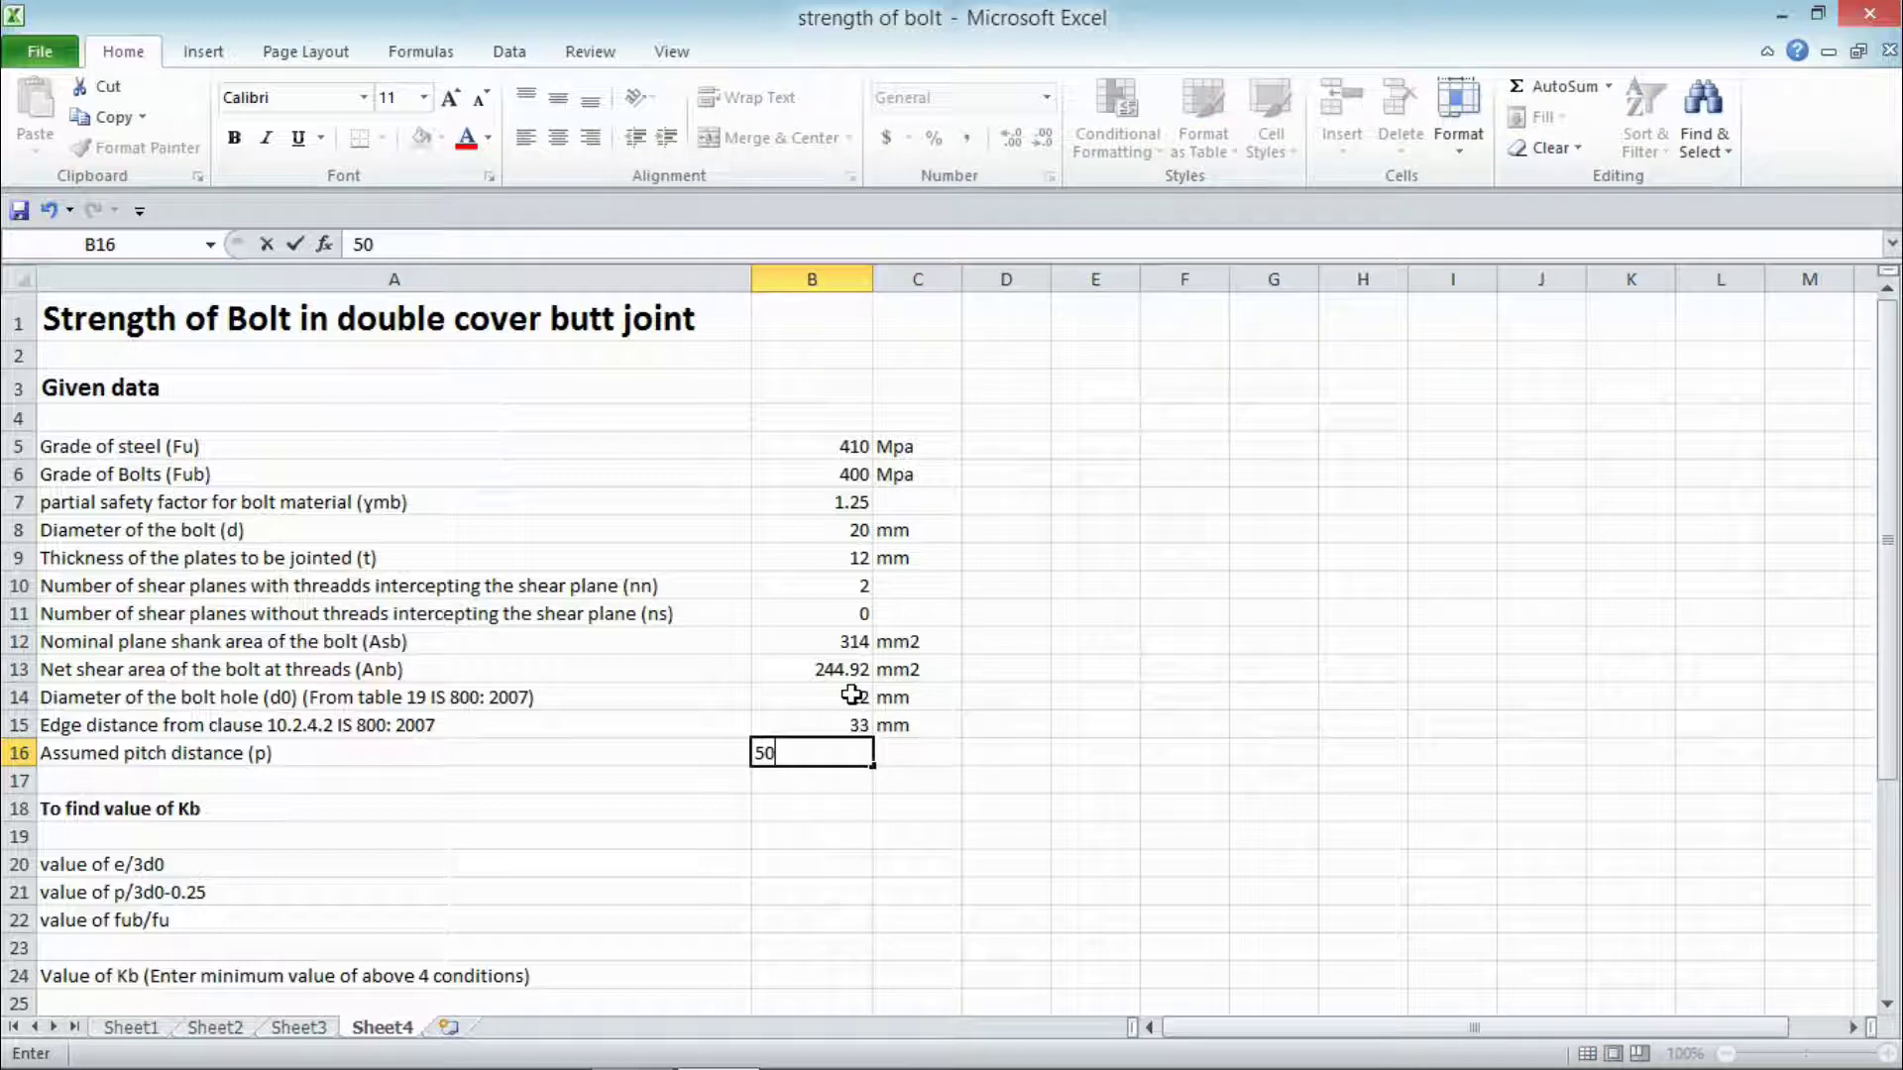
{"action": "key", "text": "Right"}
{"action": "type", "text": "mm"}
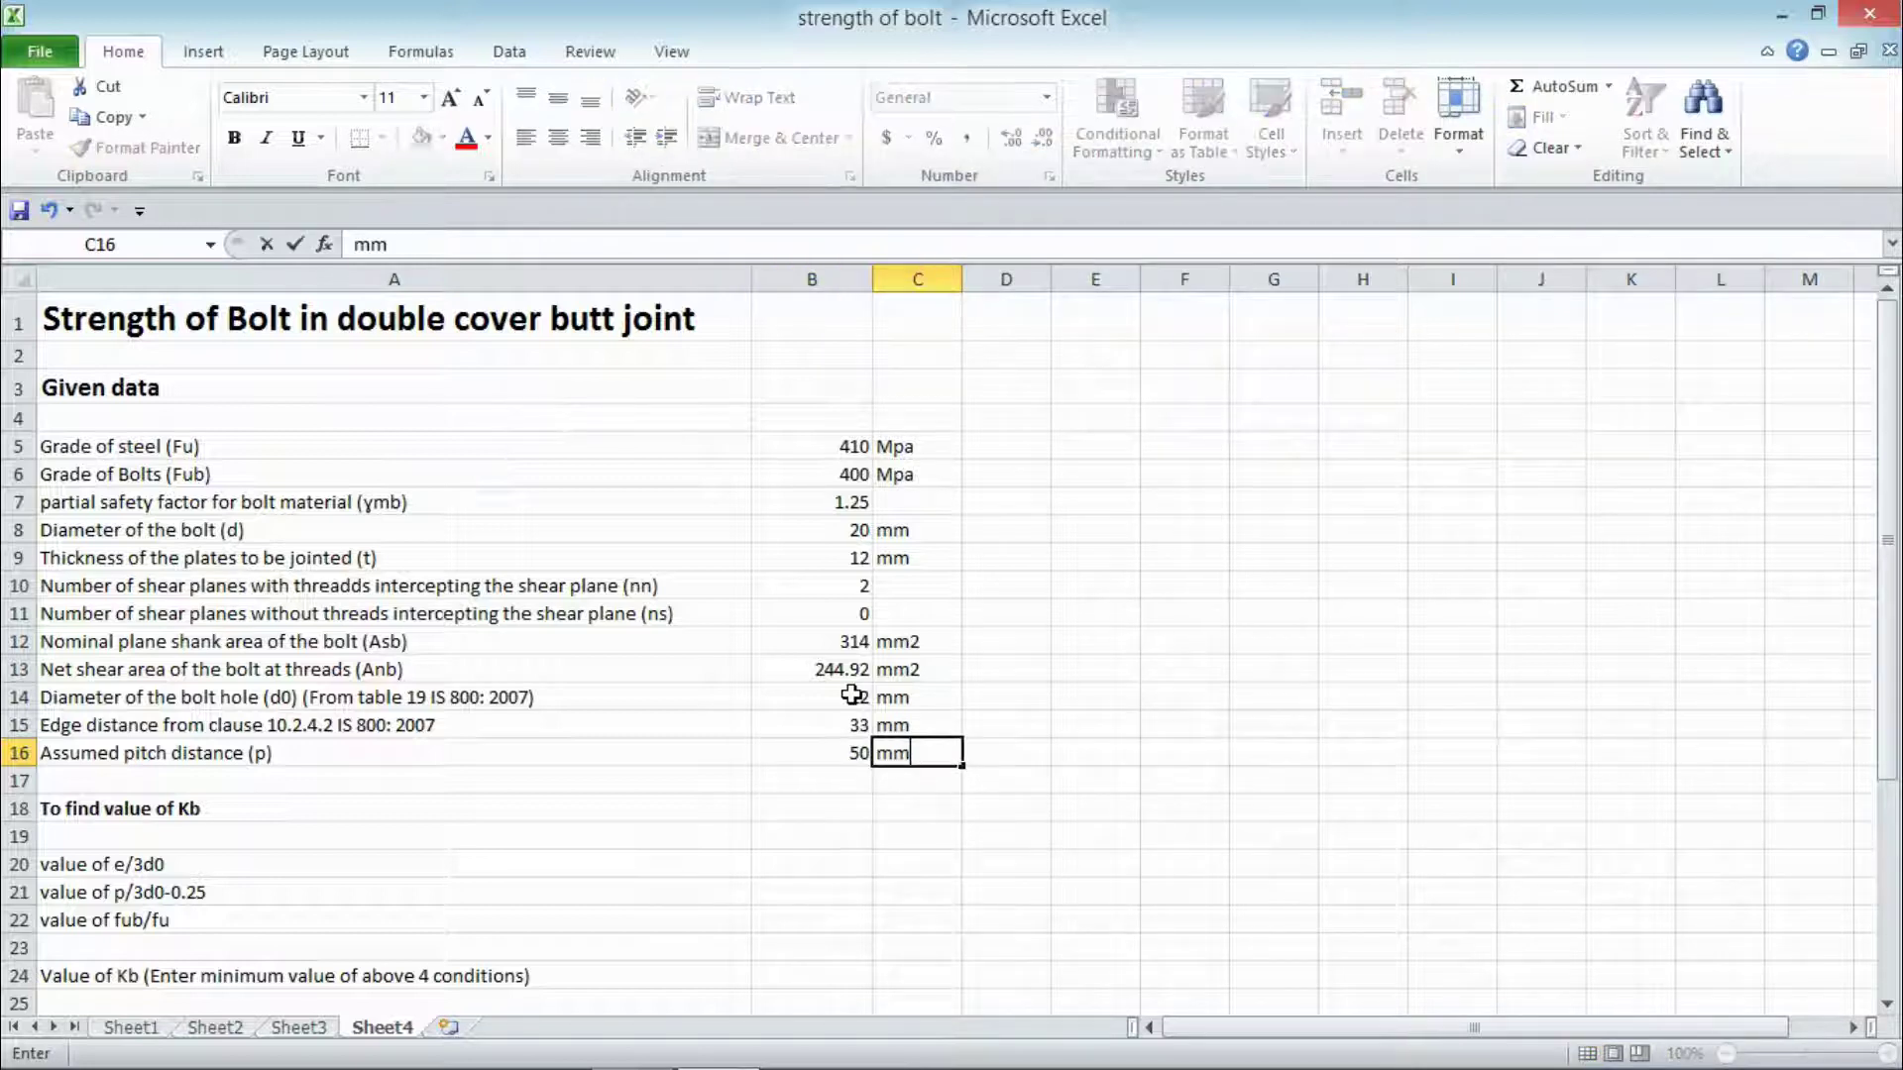
{"action": "key", "text": "Return"}
{"action": "key", "text": "Down"}
{"action": "key", "text": "Down"}
{"action": "key", "text": "Down"}
{"action": "key", "text": "Down"}
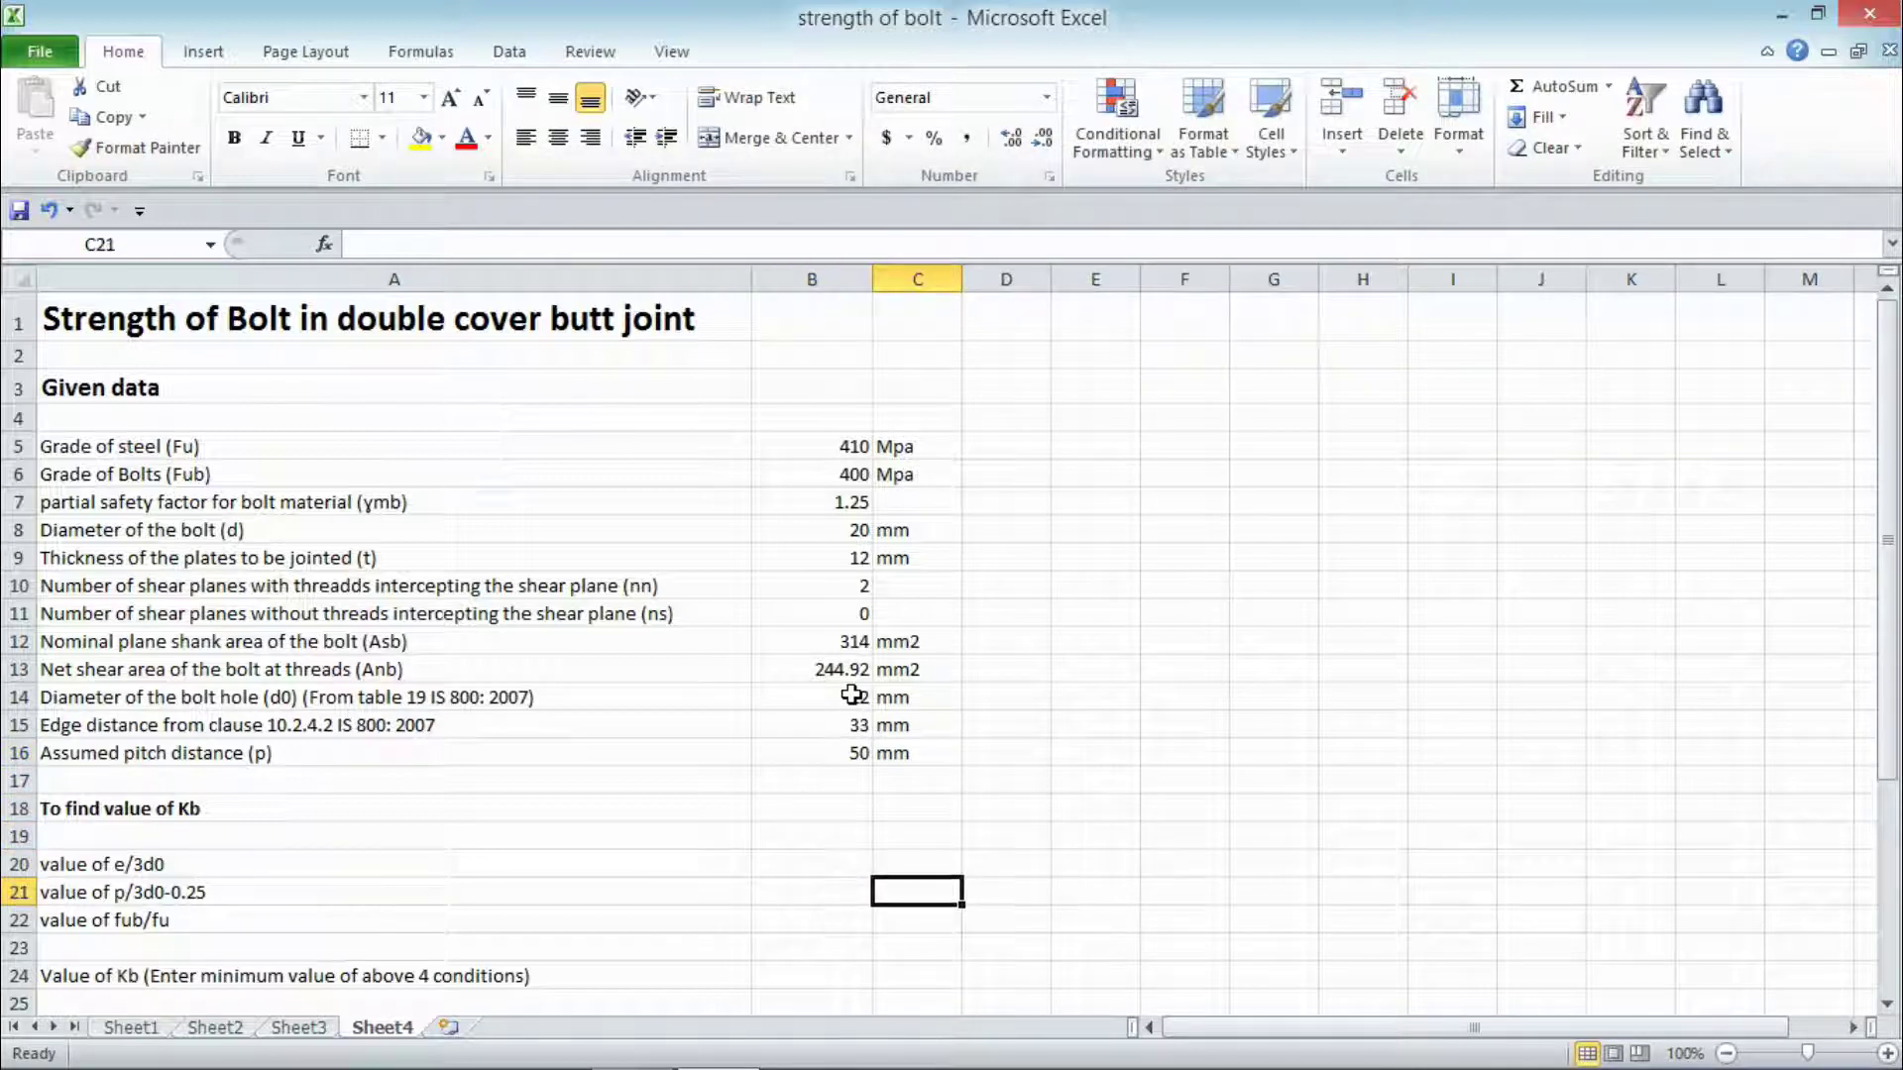
Step: Enter the e/3d0 check =((B15)/(3*B14)), giving 0.5
{"action": "key", "text": "Left"}
{"action": "key", "text": "Left"}
{"action": "key", "text": "Up"}
{"action": "key", "text": "Right"}
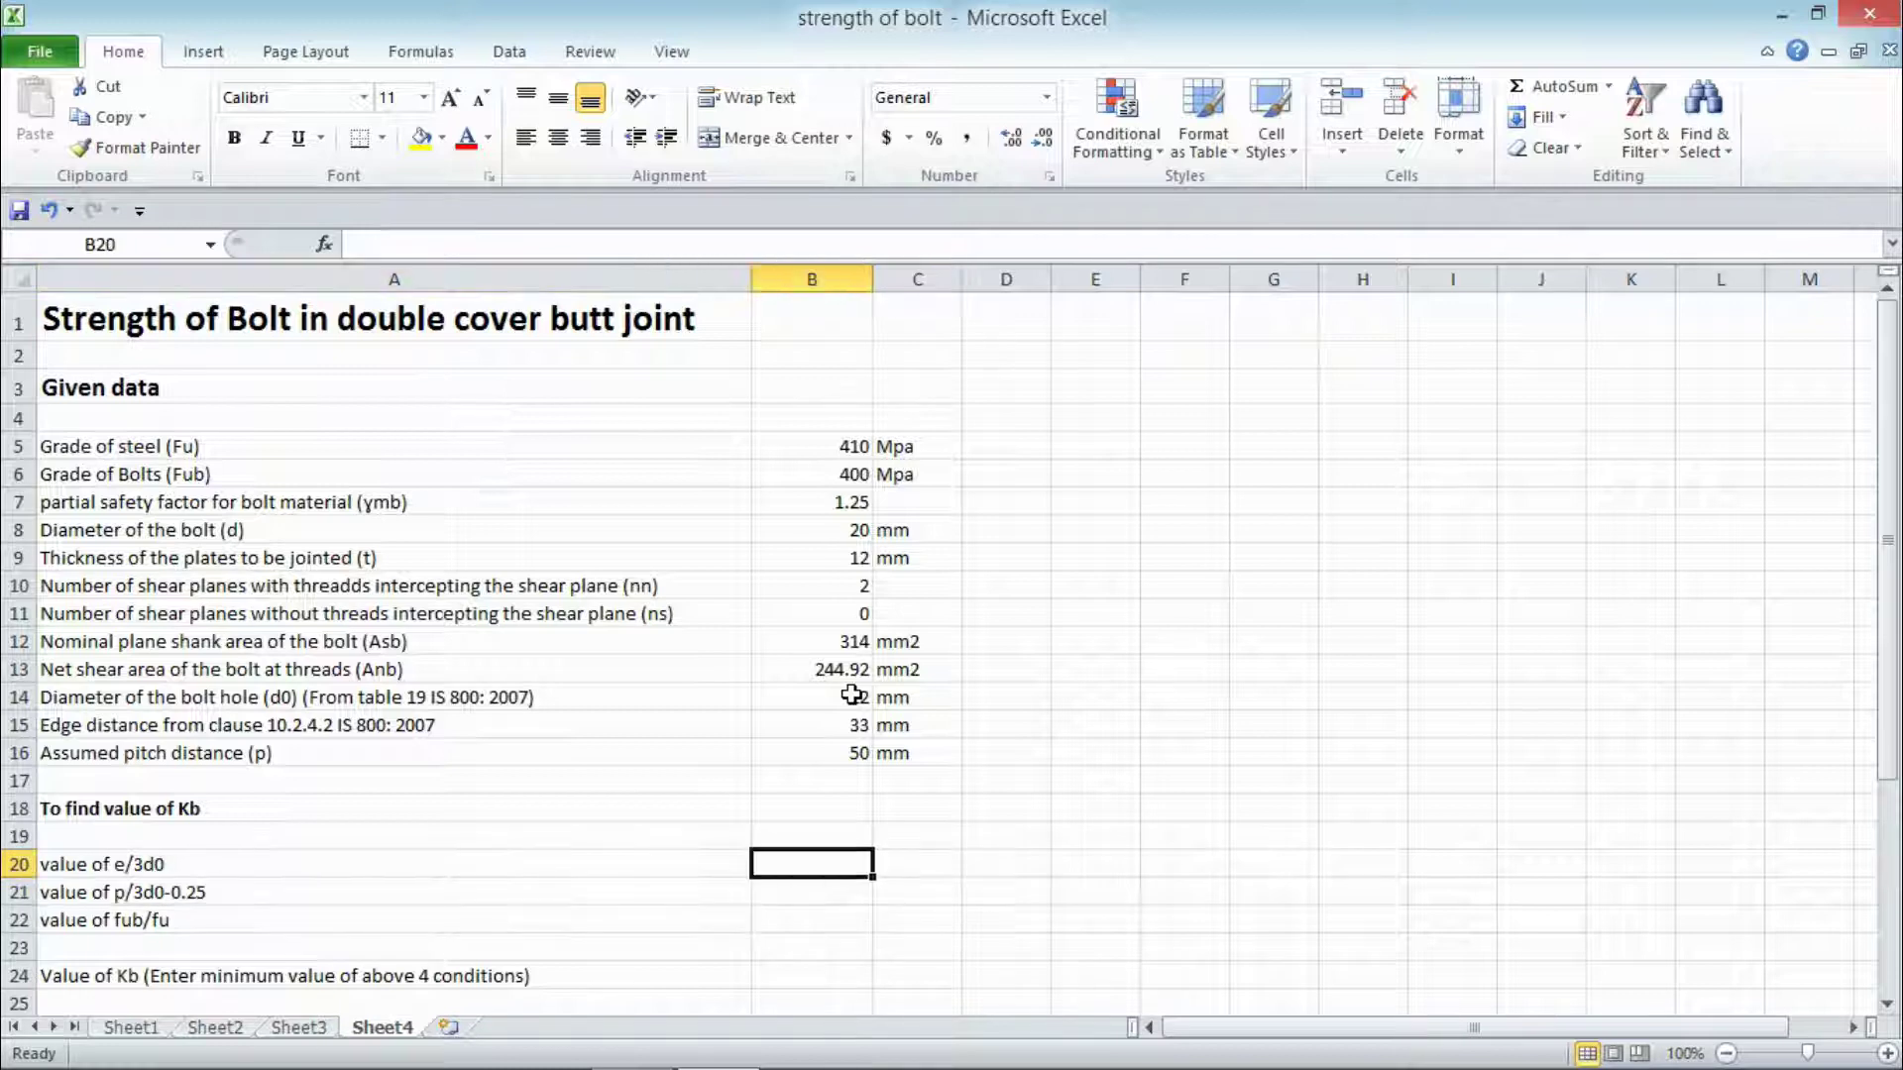
{"action": "type", "text": "="}
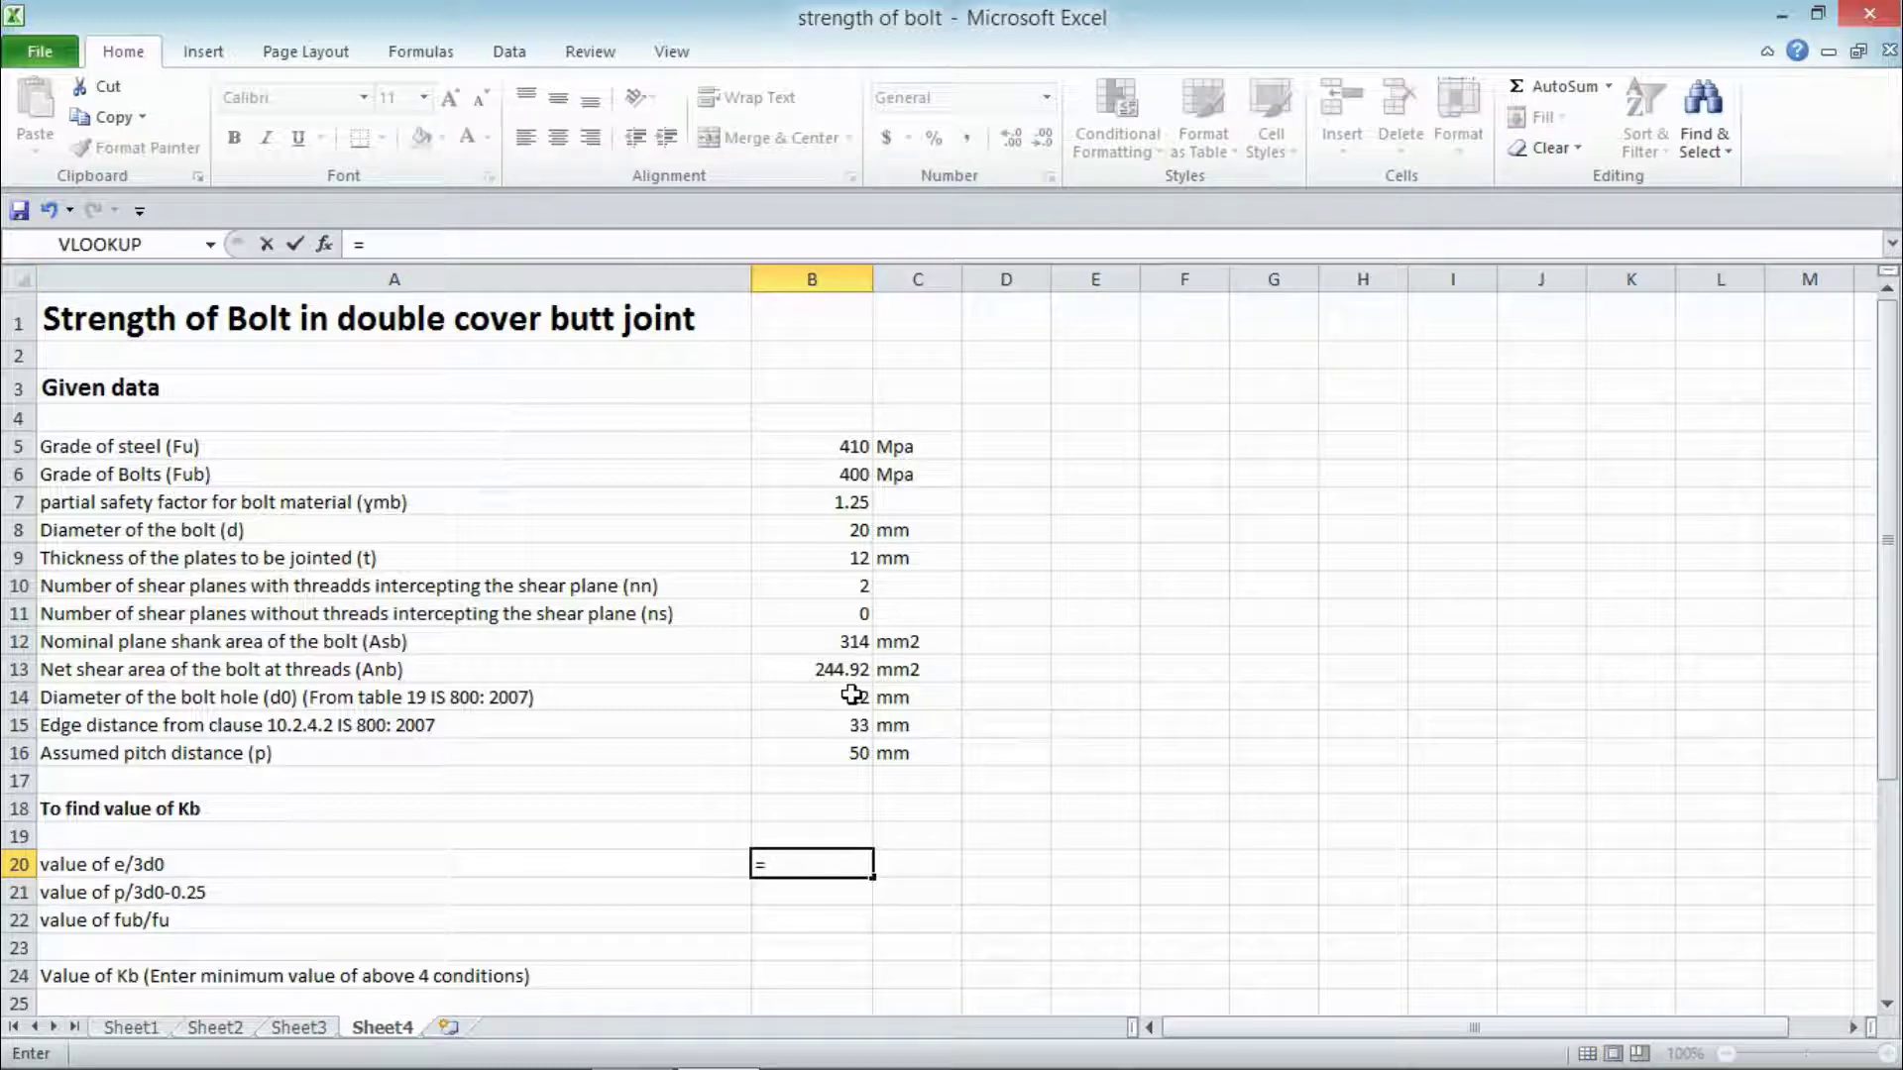
{"action": "type", "text": "(("}
{"action": "left_click", "coordinate": [835, 725]}
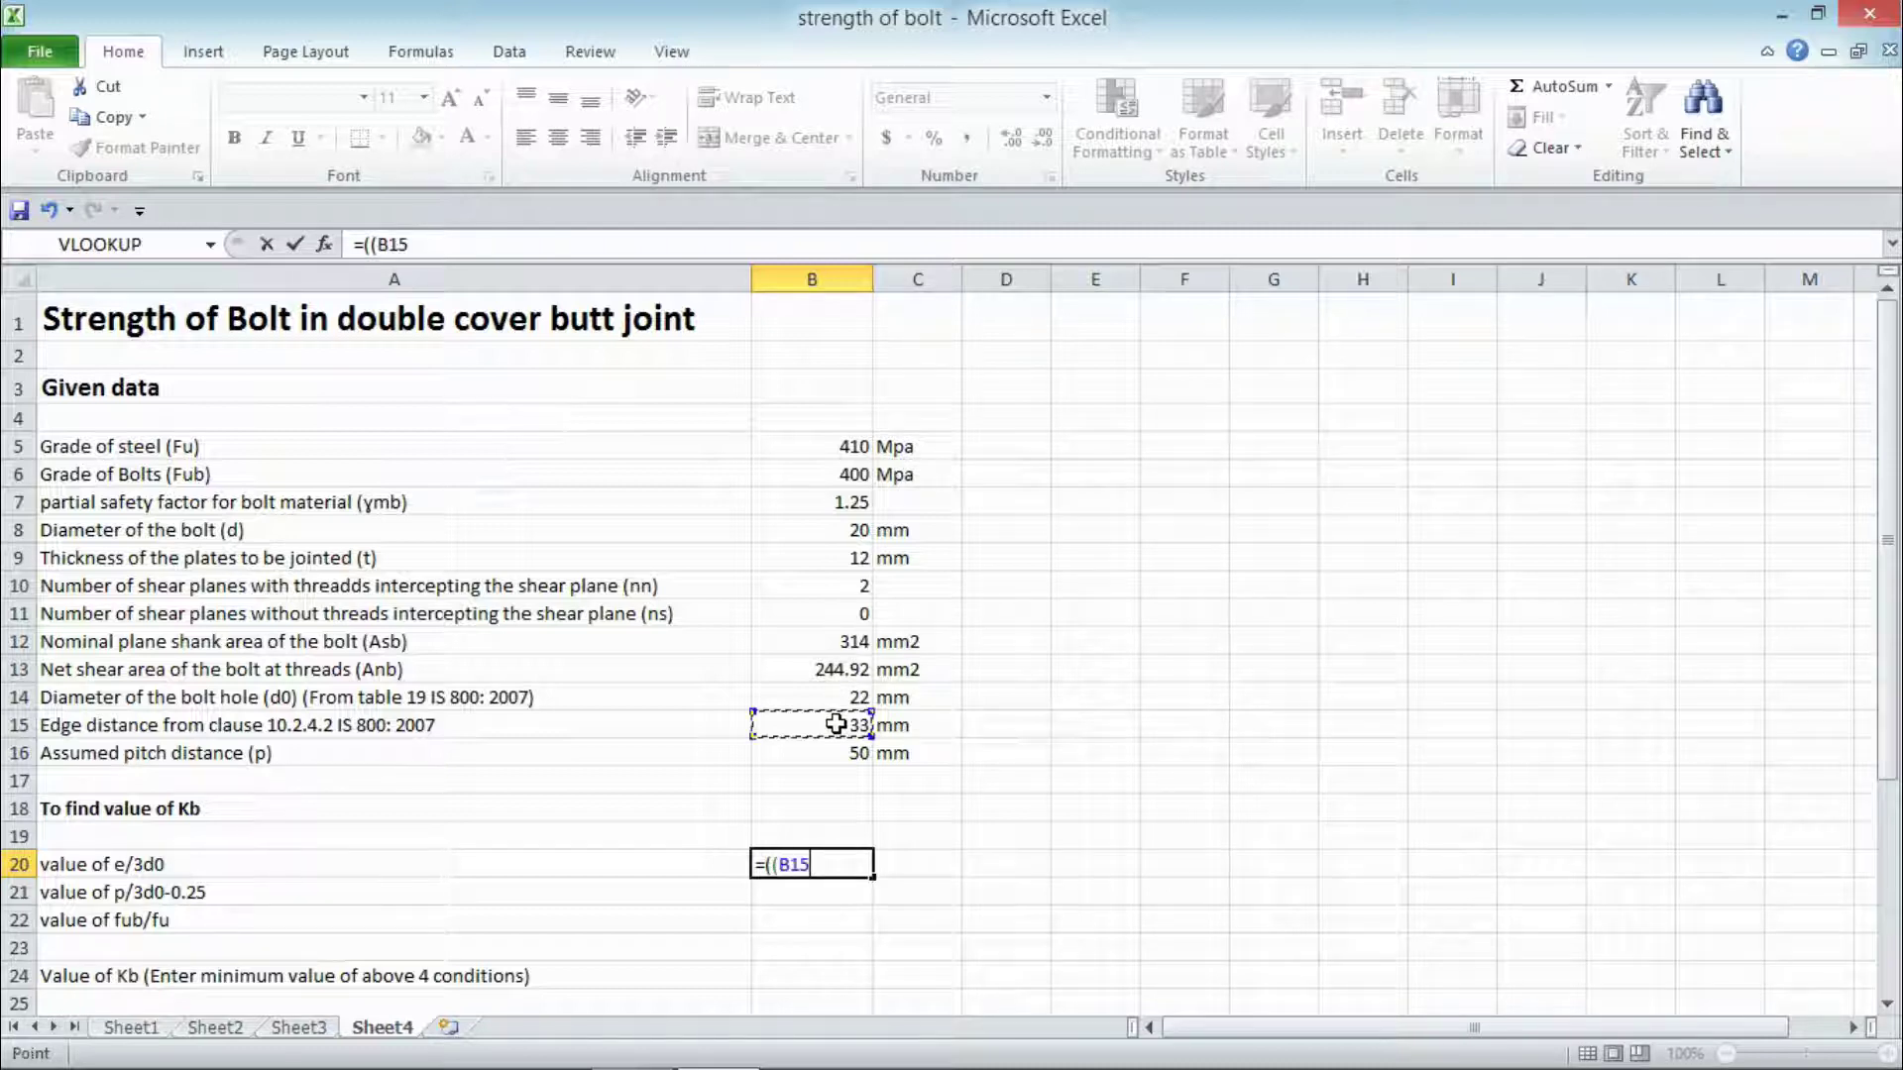
{"action": "type", "text": ")/(3*"}
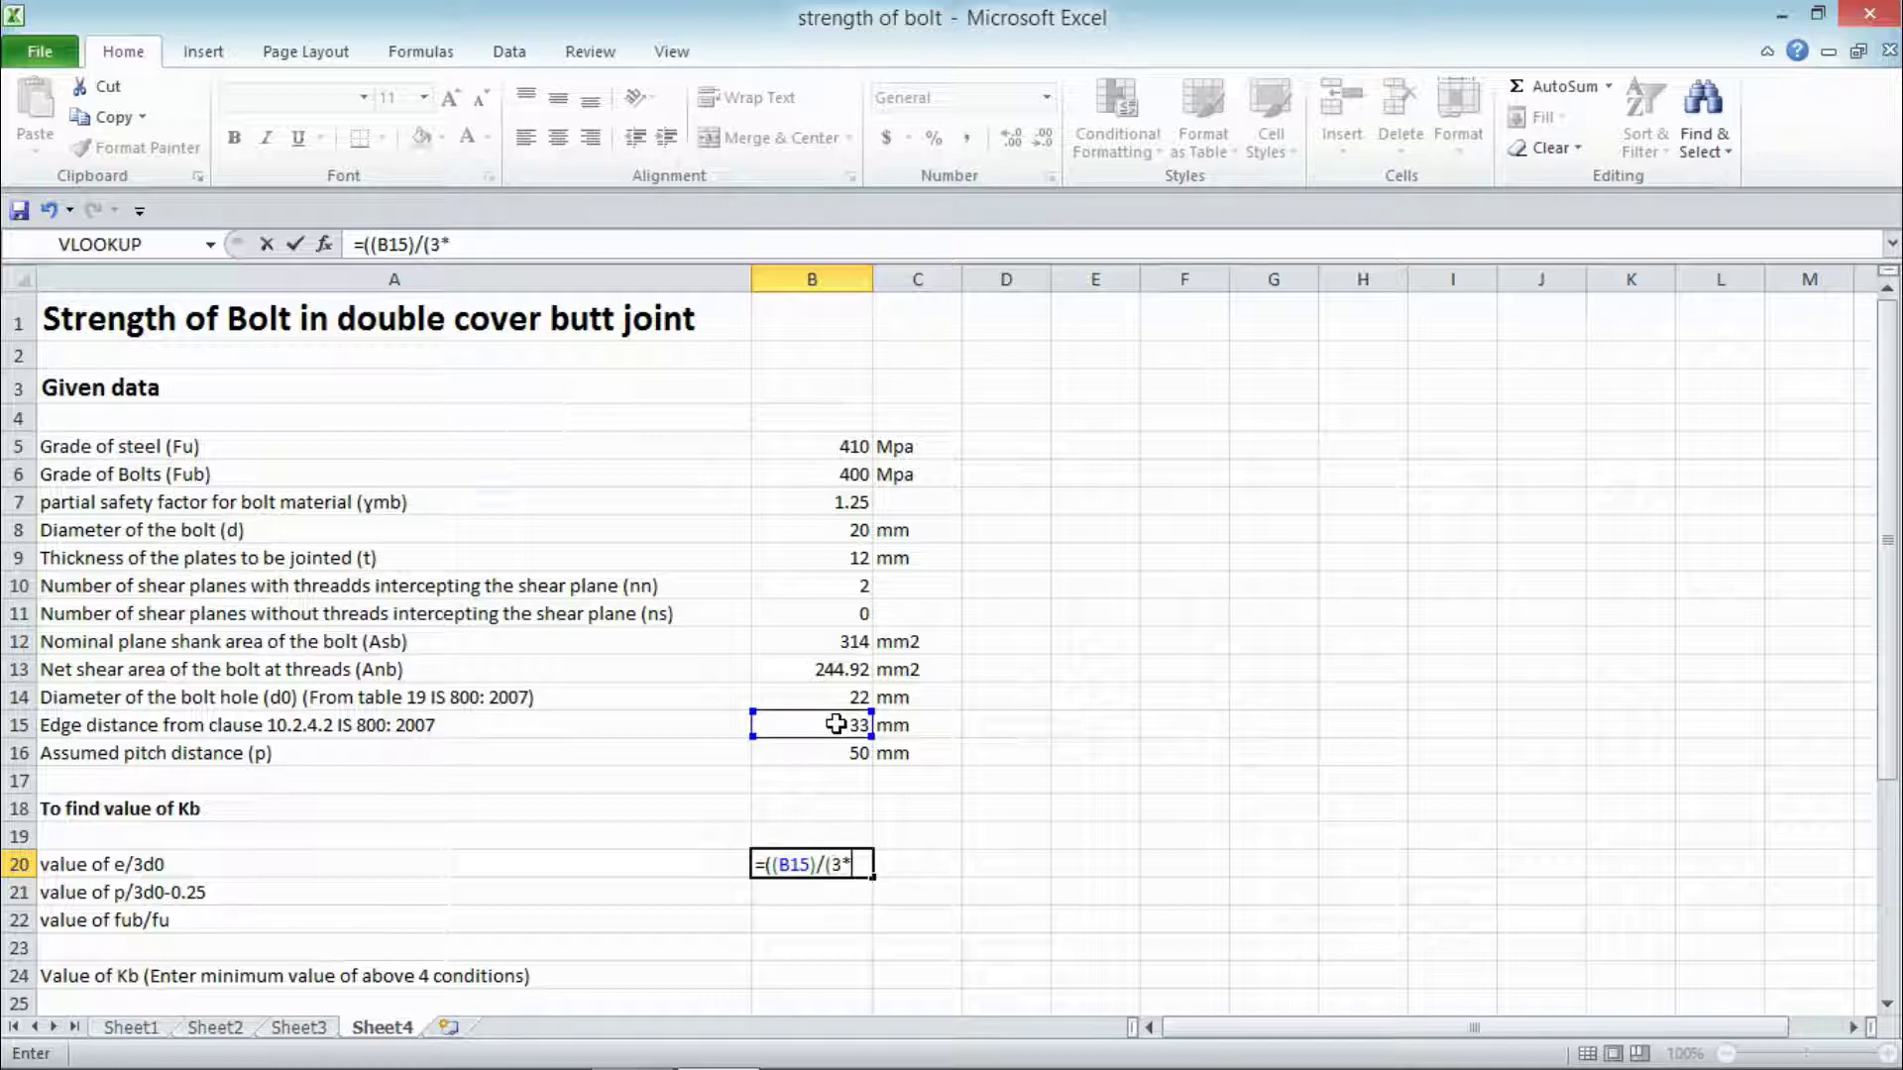
{"action": "left_click", "coordinate": [842, 693]}
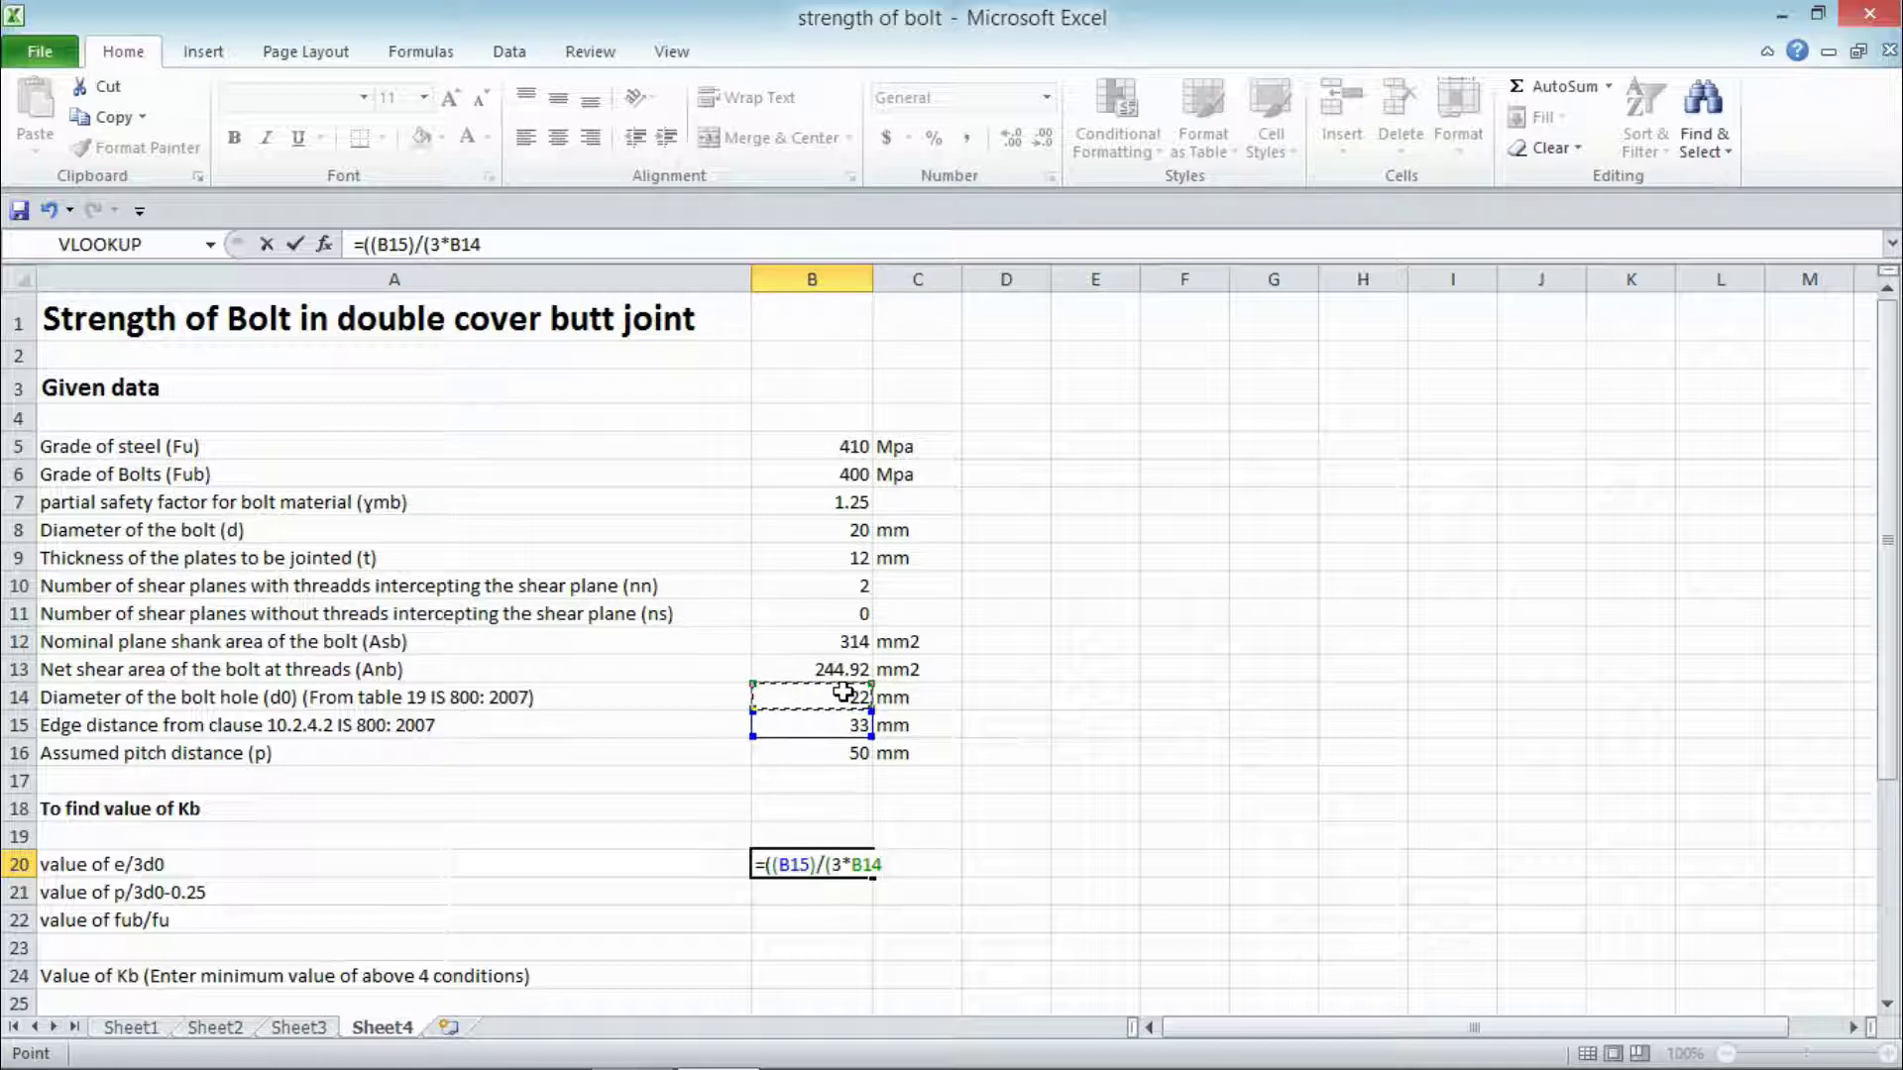
{"action": "type", "text": "))"}
{"action": "key", "text": "Return"}
{"action": "key", "text": "Up"}
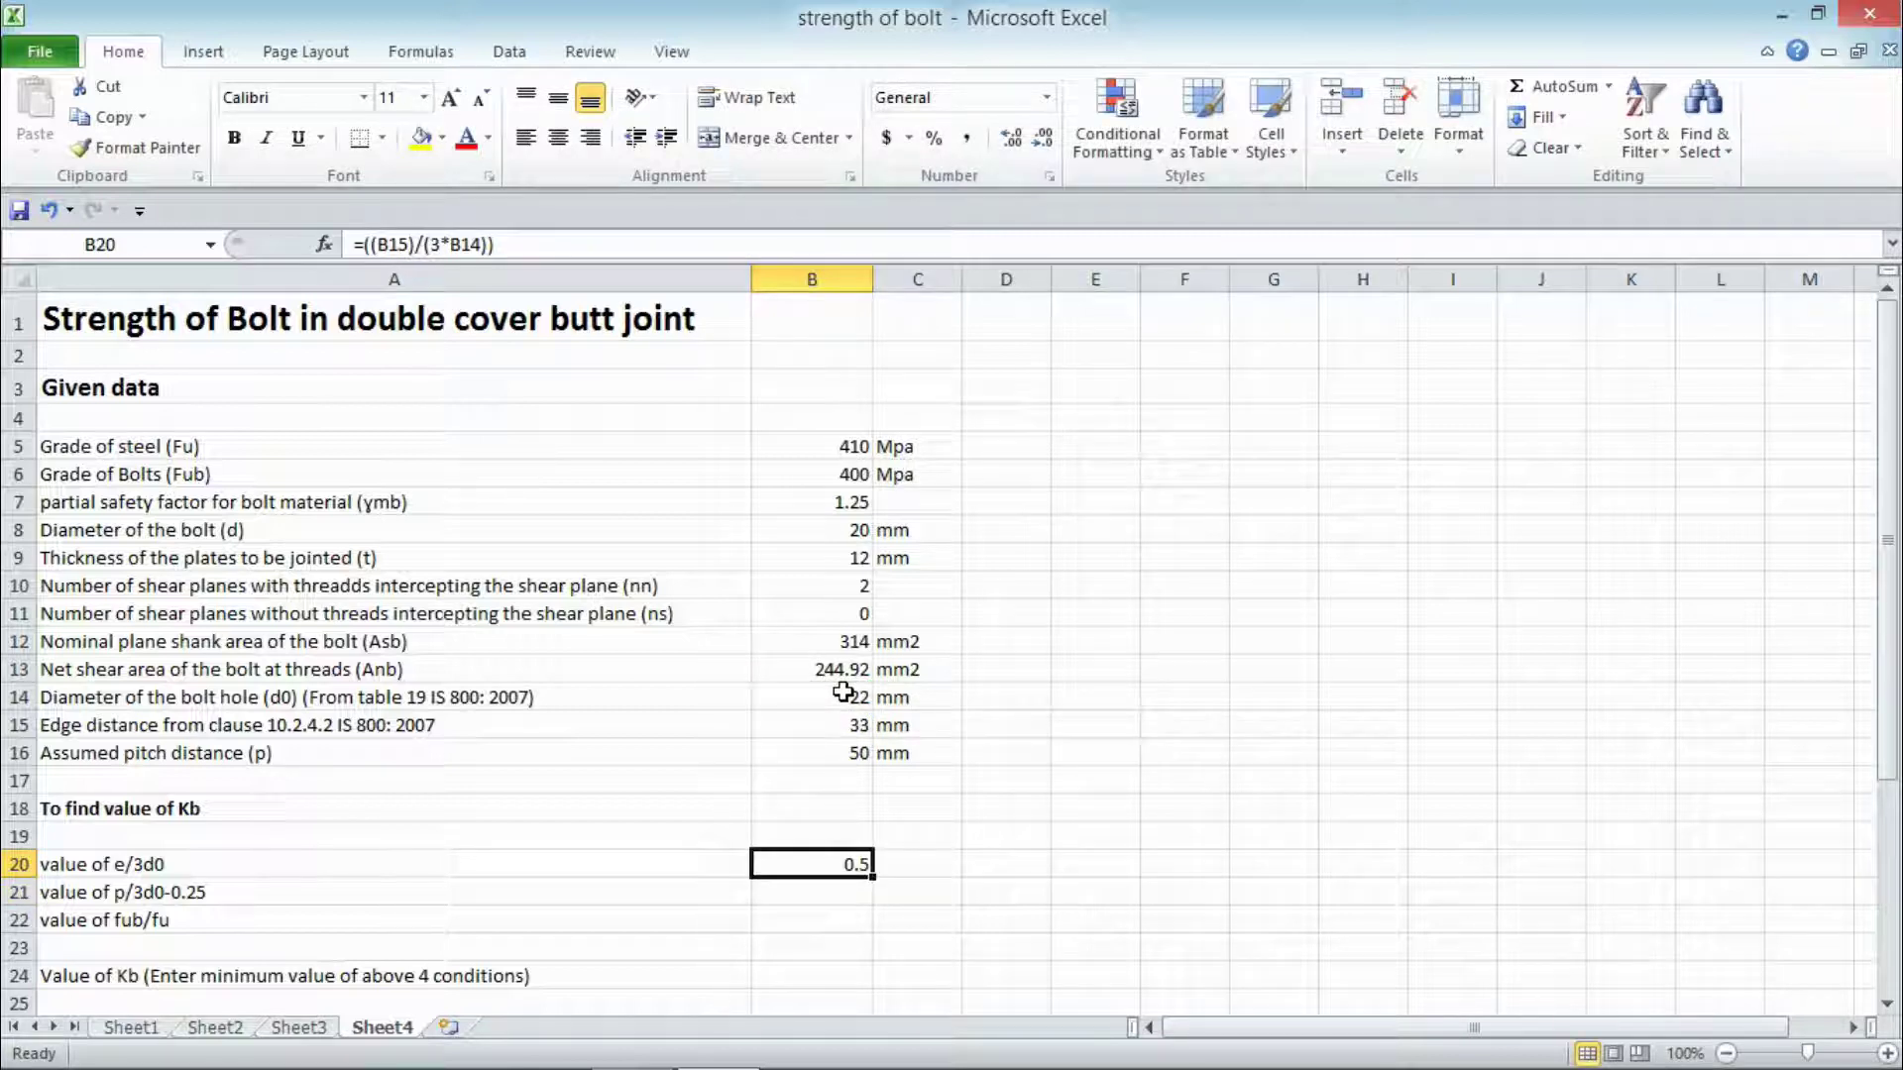
Step: Enter the p/3d0-0.25 check =(((B16)/(3*B14))-(0.25)), giving 0.507575758
{"action": "key", "text": "Down"}
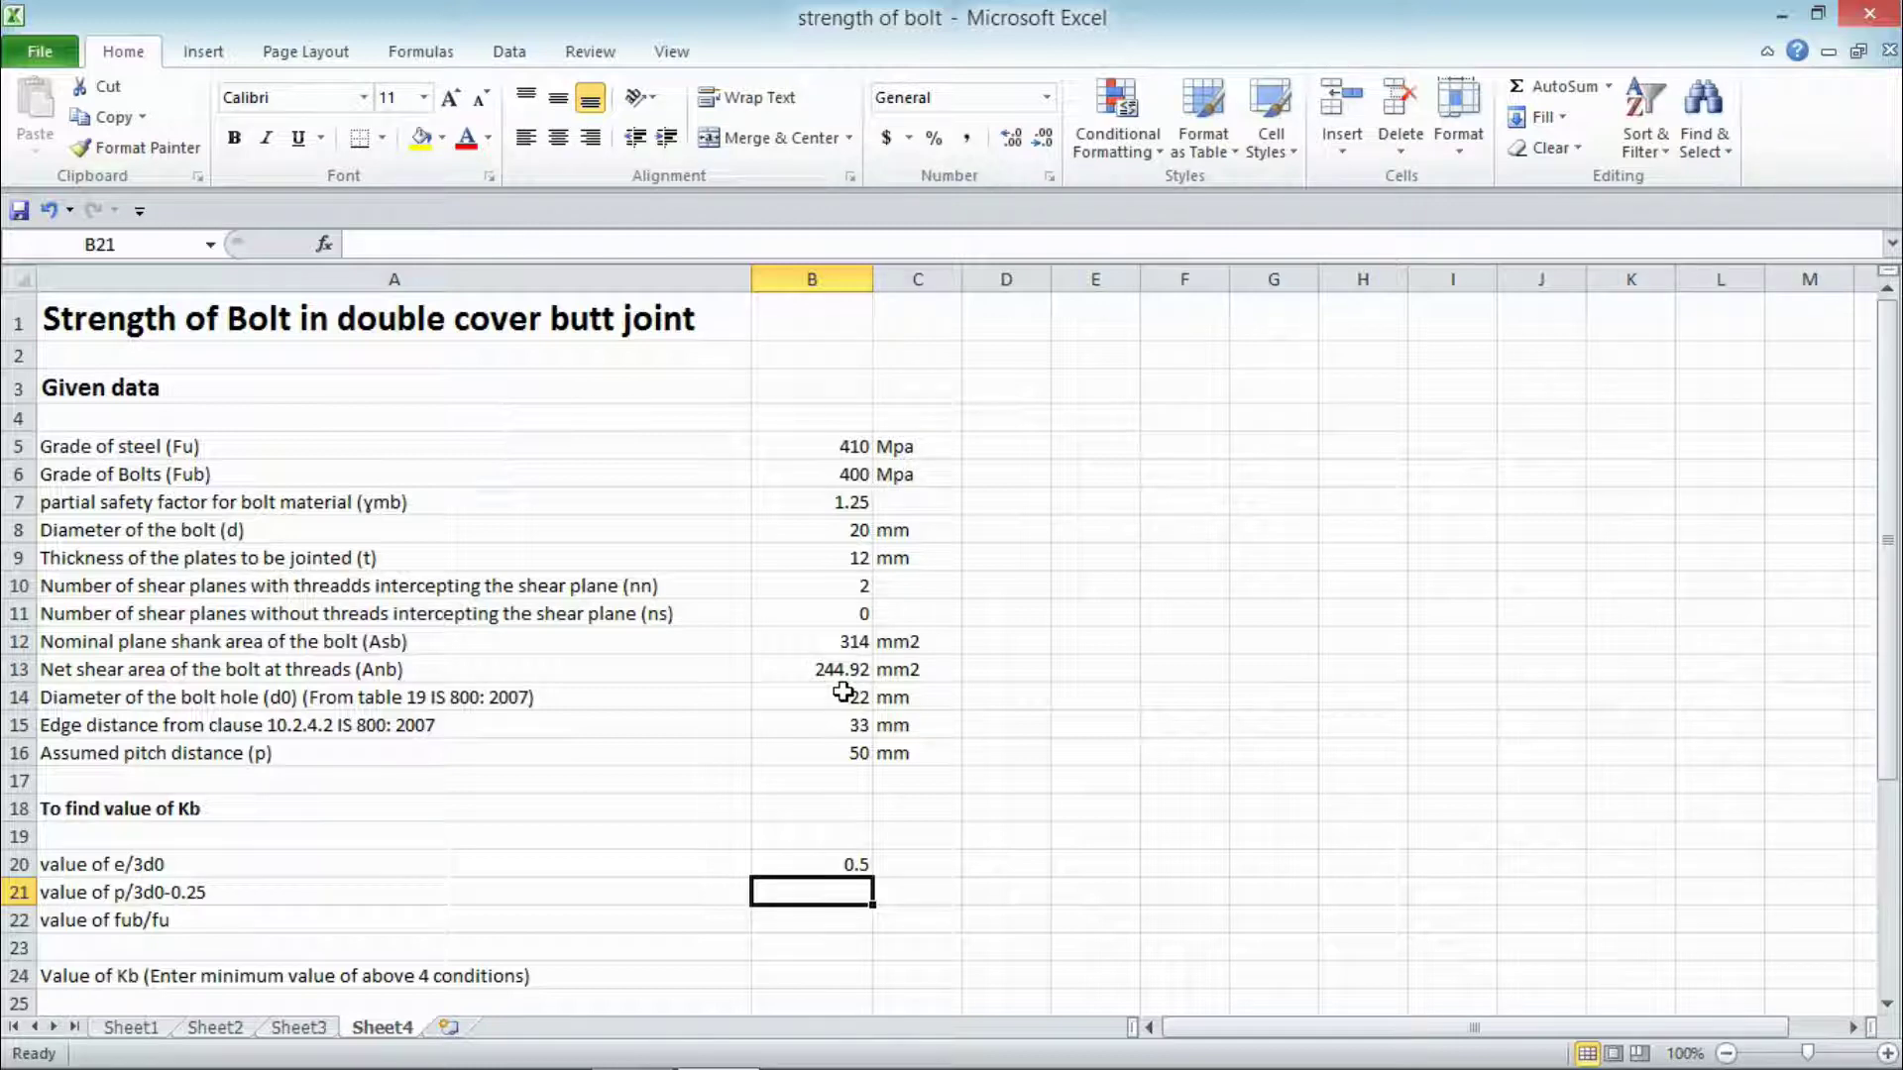
{"action": "type", "text": "=(("}
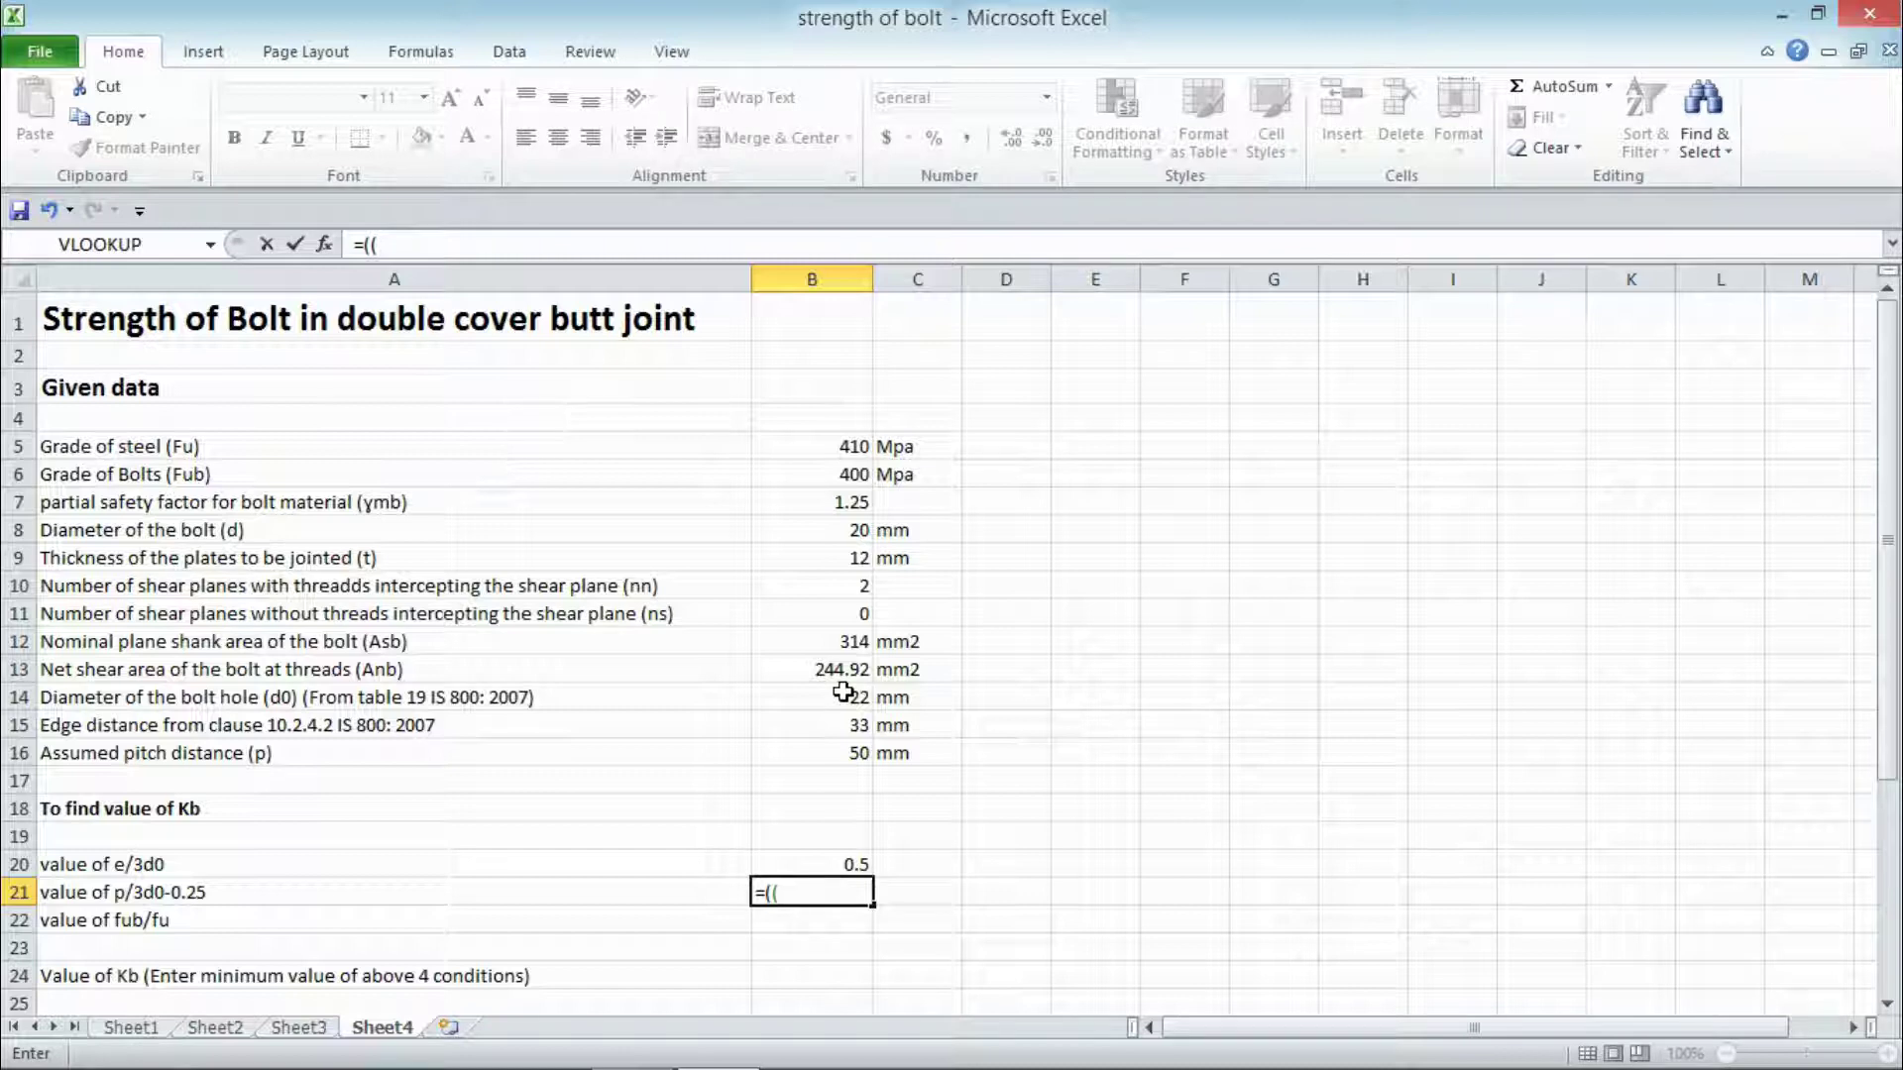
{"action": "type", "text": "("}
{"action": "left_click", "coordinate": [832, 755]}
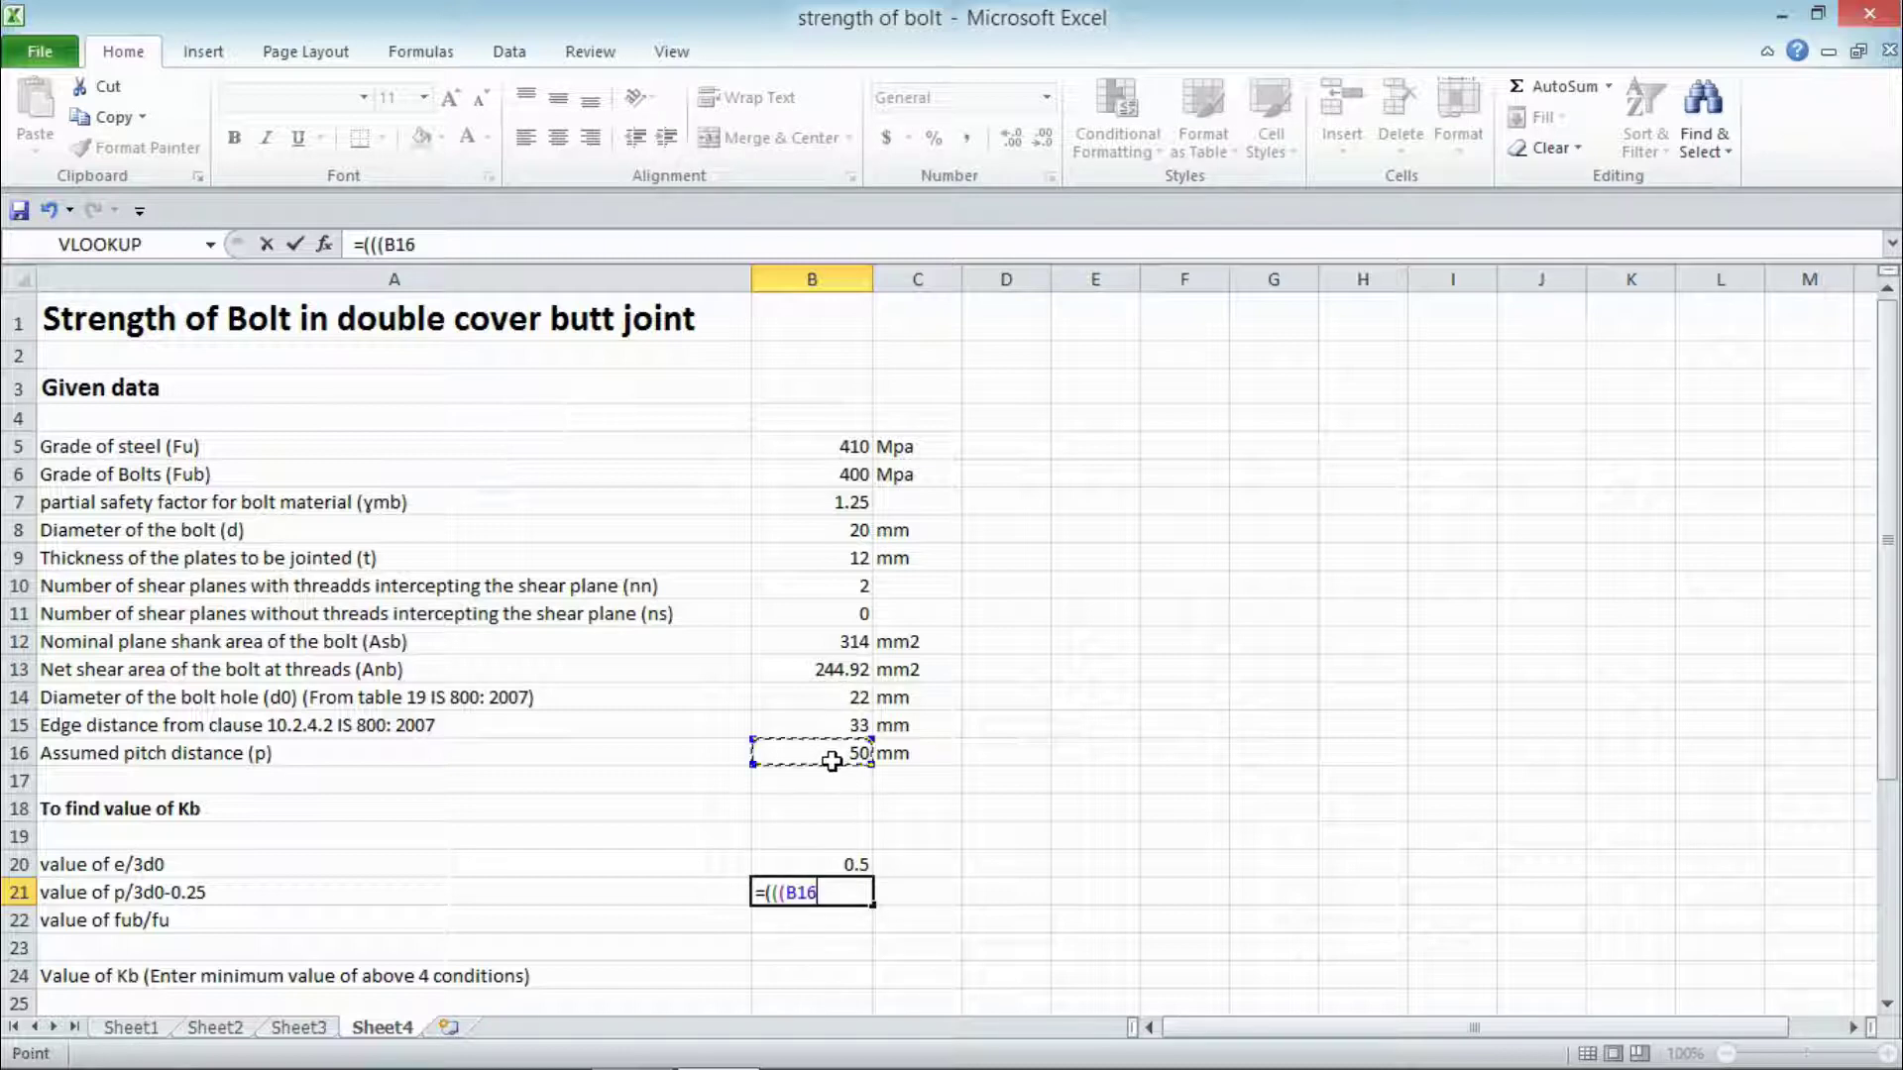
{"action": "type", "text": ")/(3*"}
{"action": "left_click", "coordinate": [850, 701]}
{"action": "type", "text": "))"}
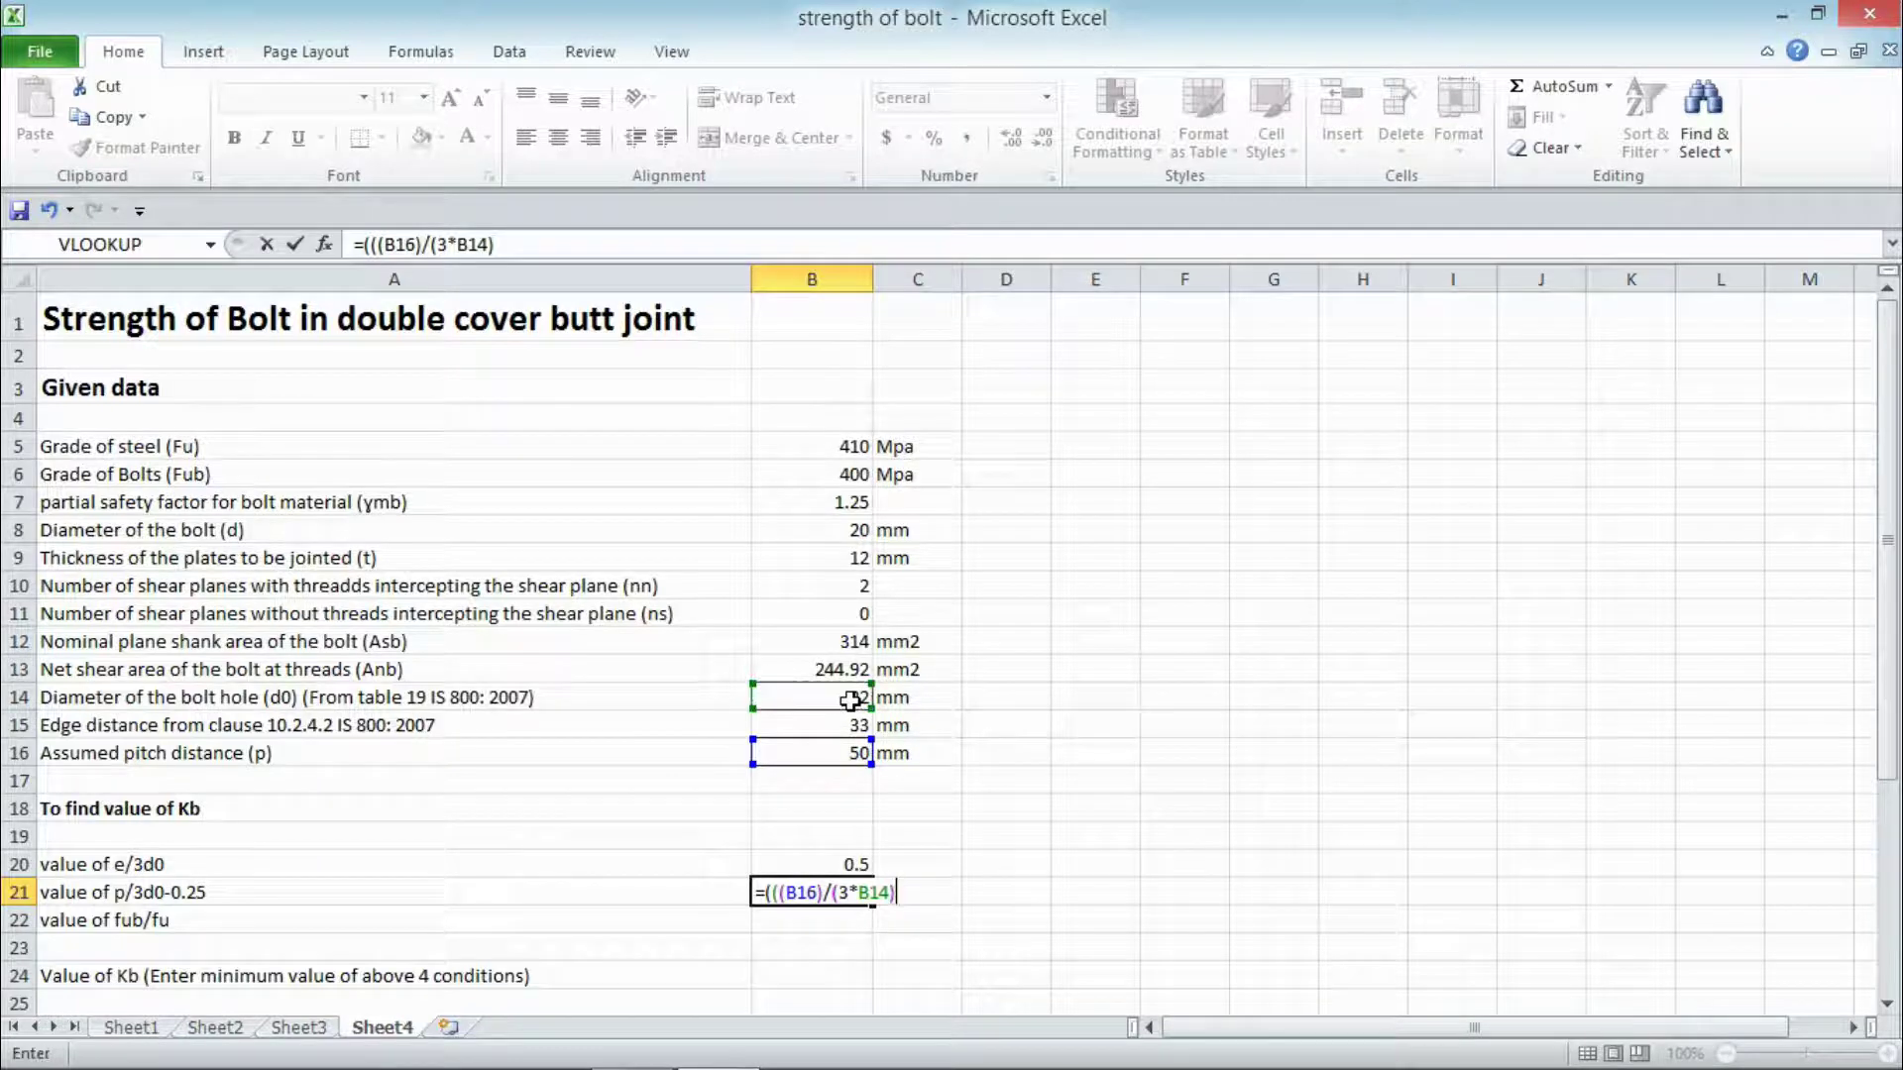
{"action": "type", "text": "-(0.25"}
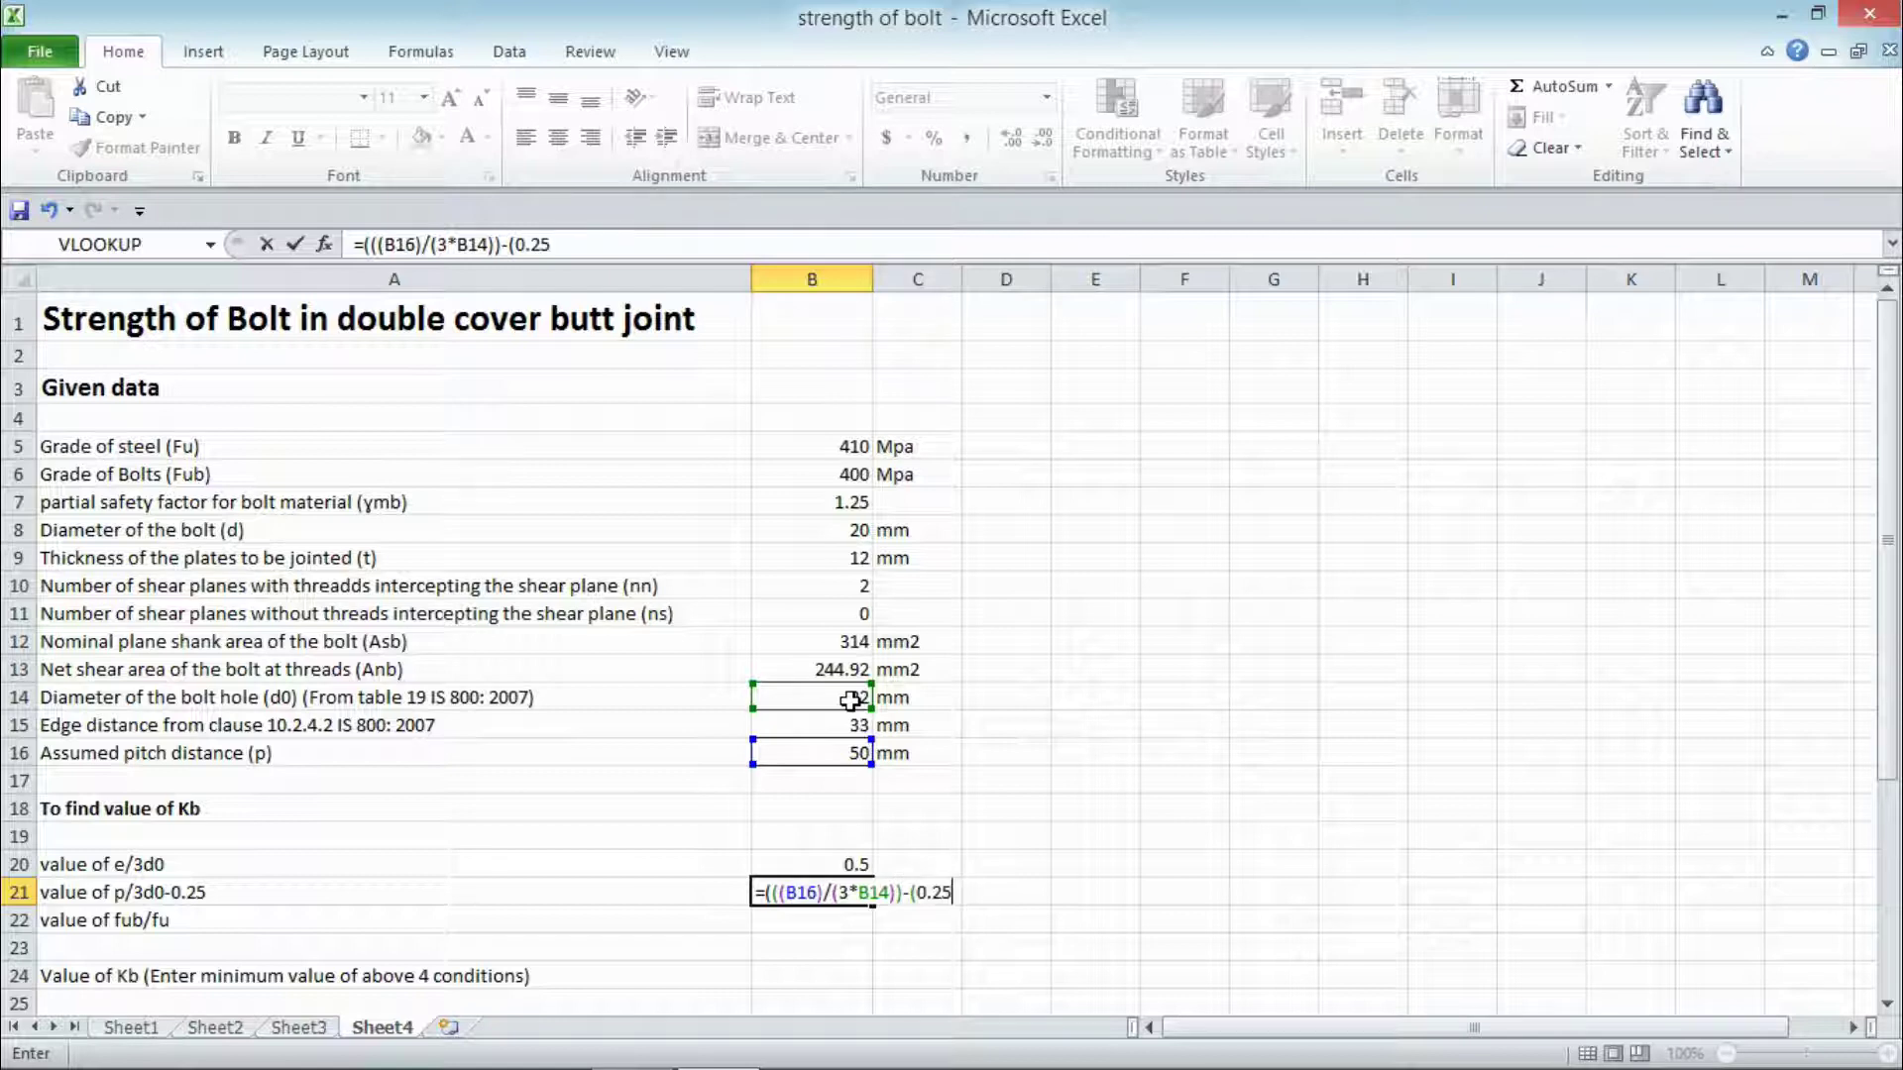
{"action": "type", "text": ")"}
{"action": "key", "text": "Return"}
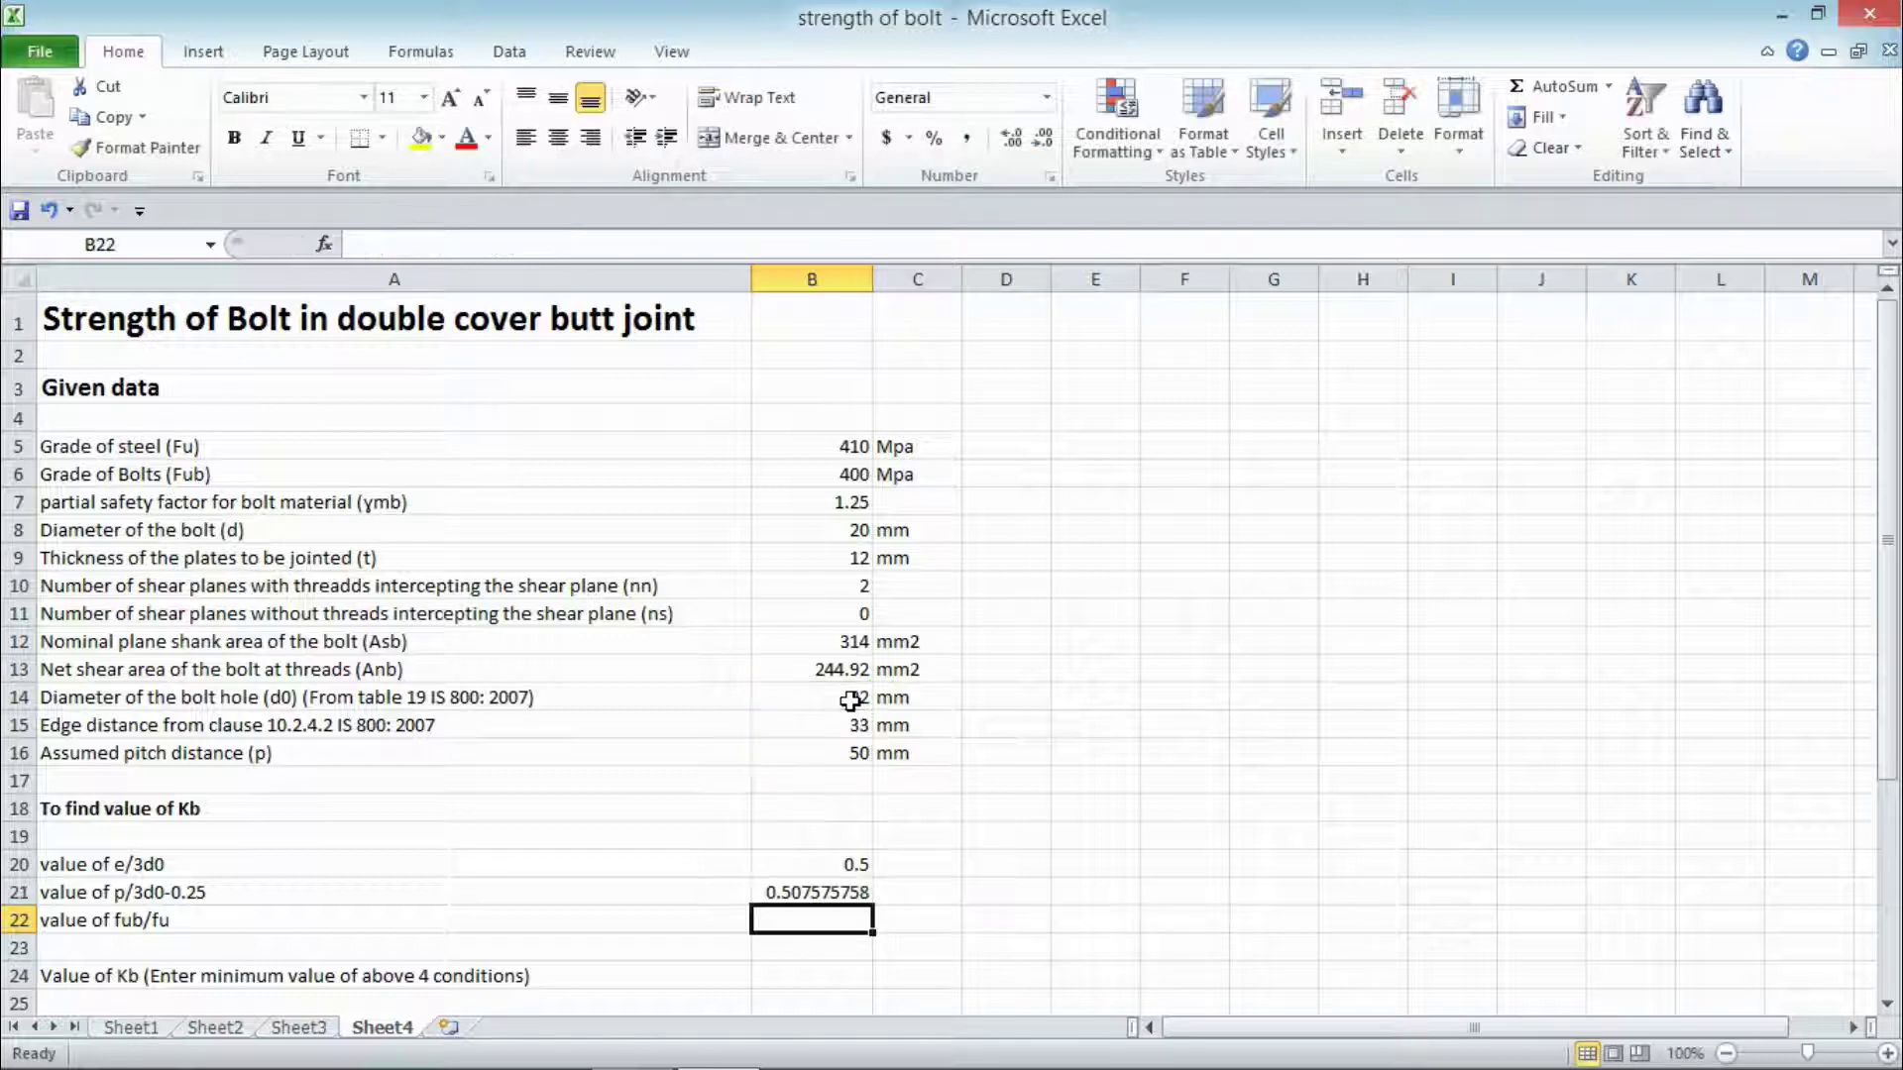
Step: Enter the fub/fu ratio =B6/B5, giving 0.975609756
{"action": "type", "text": "="}
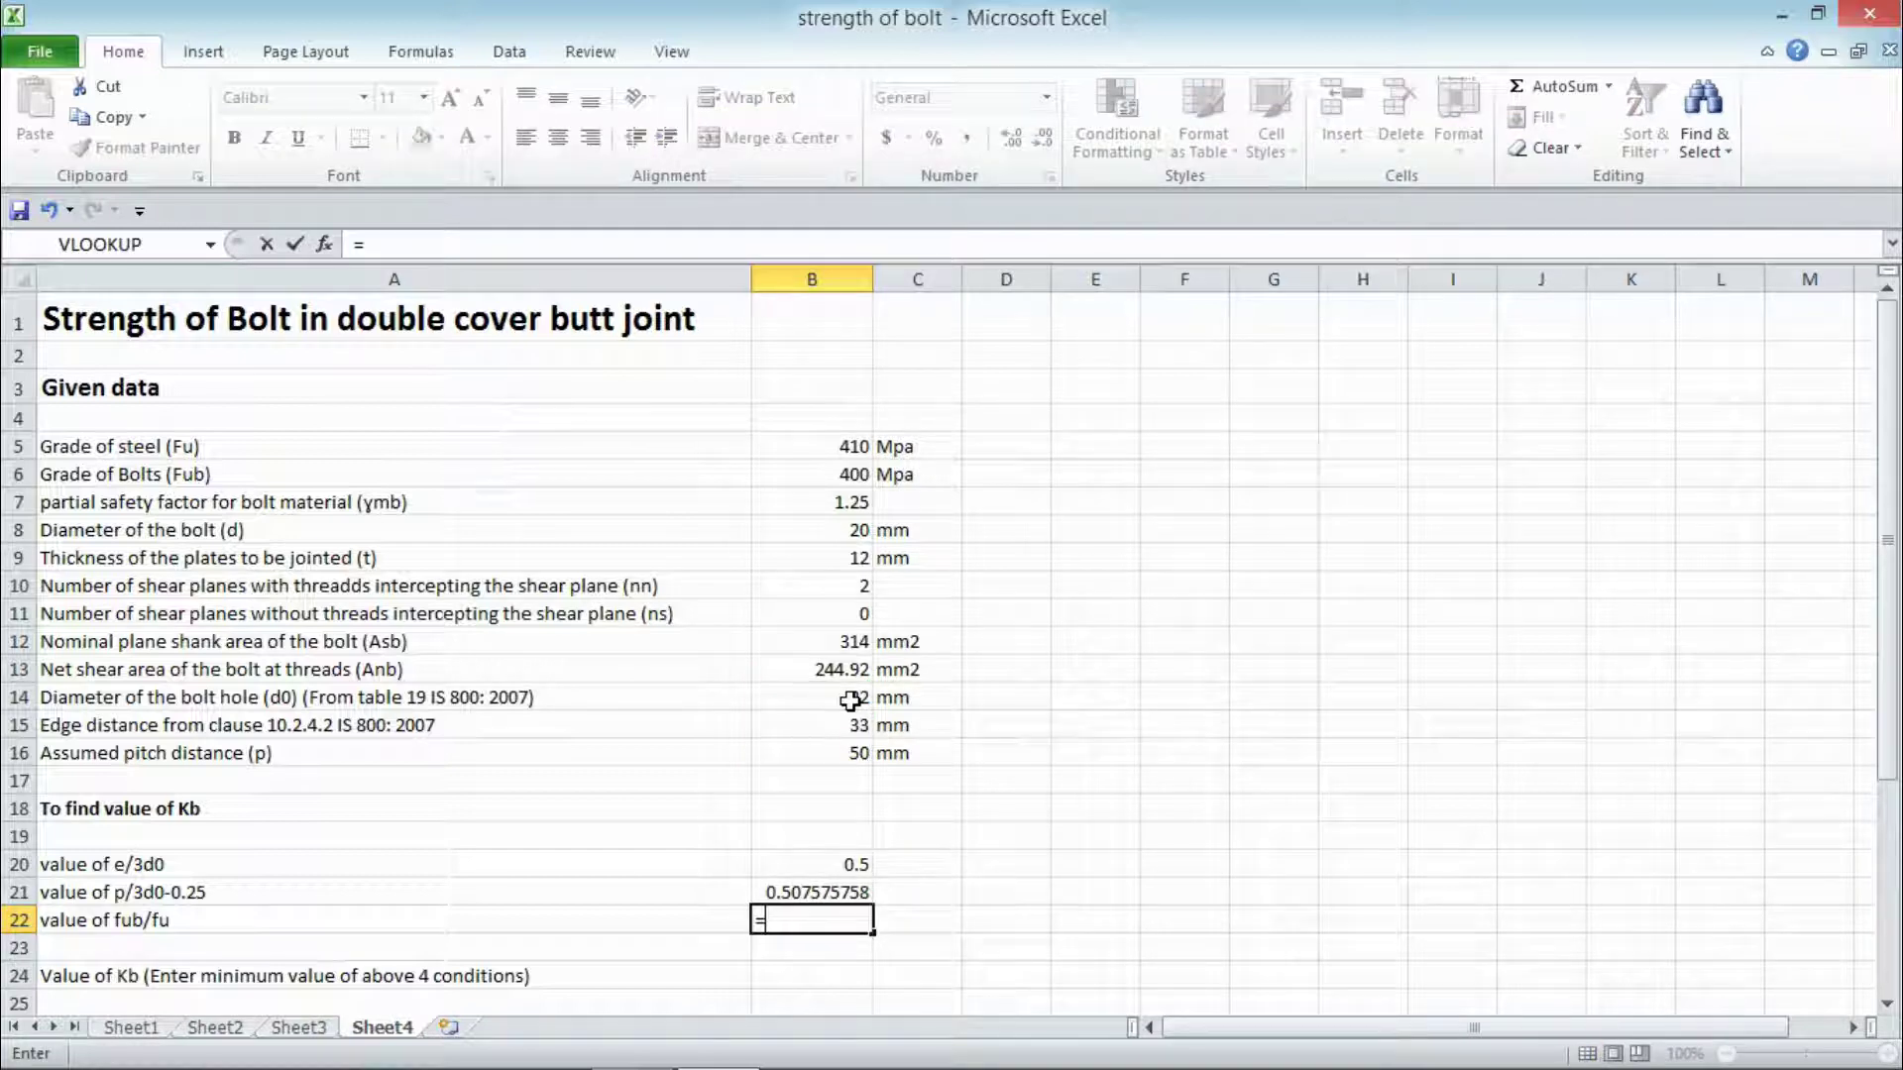
{"action": "left_click", "coordinate": [793, 474]}
{"action": "type", "text": "/"}
{"action": "left_click", "coordinate": [802, 448]}
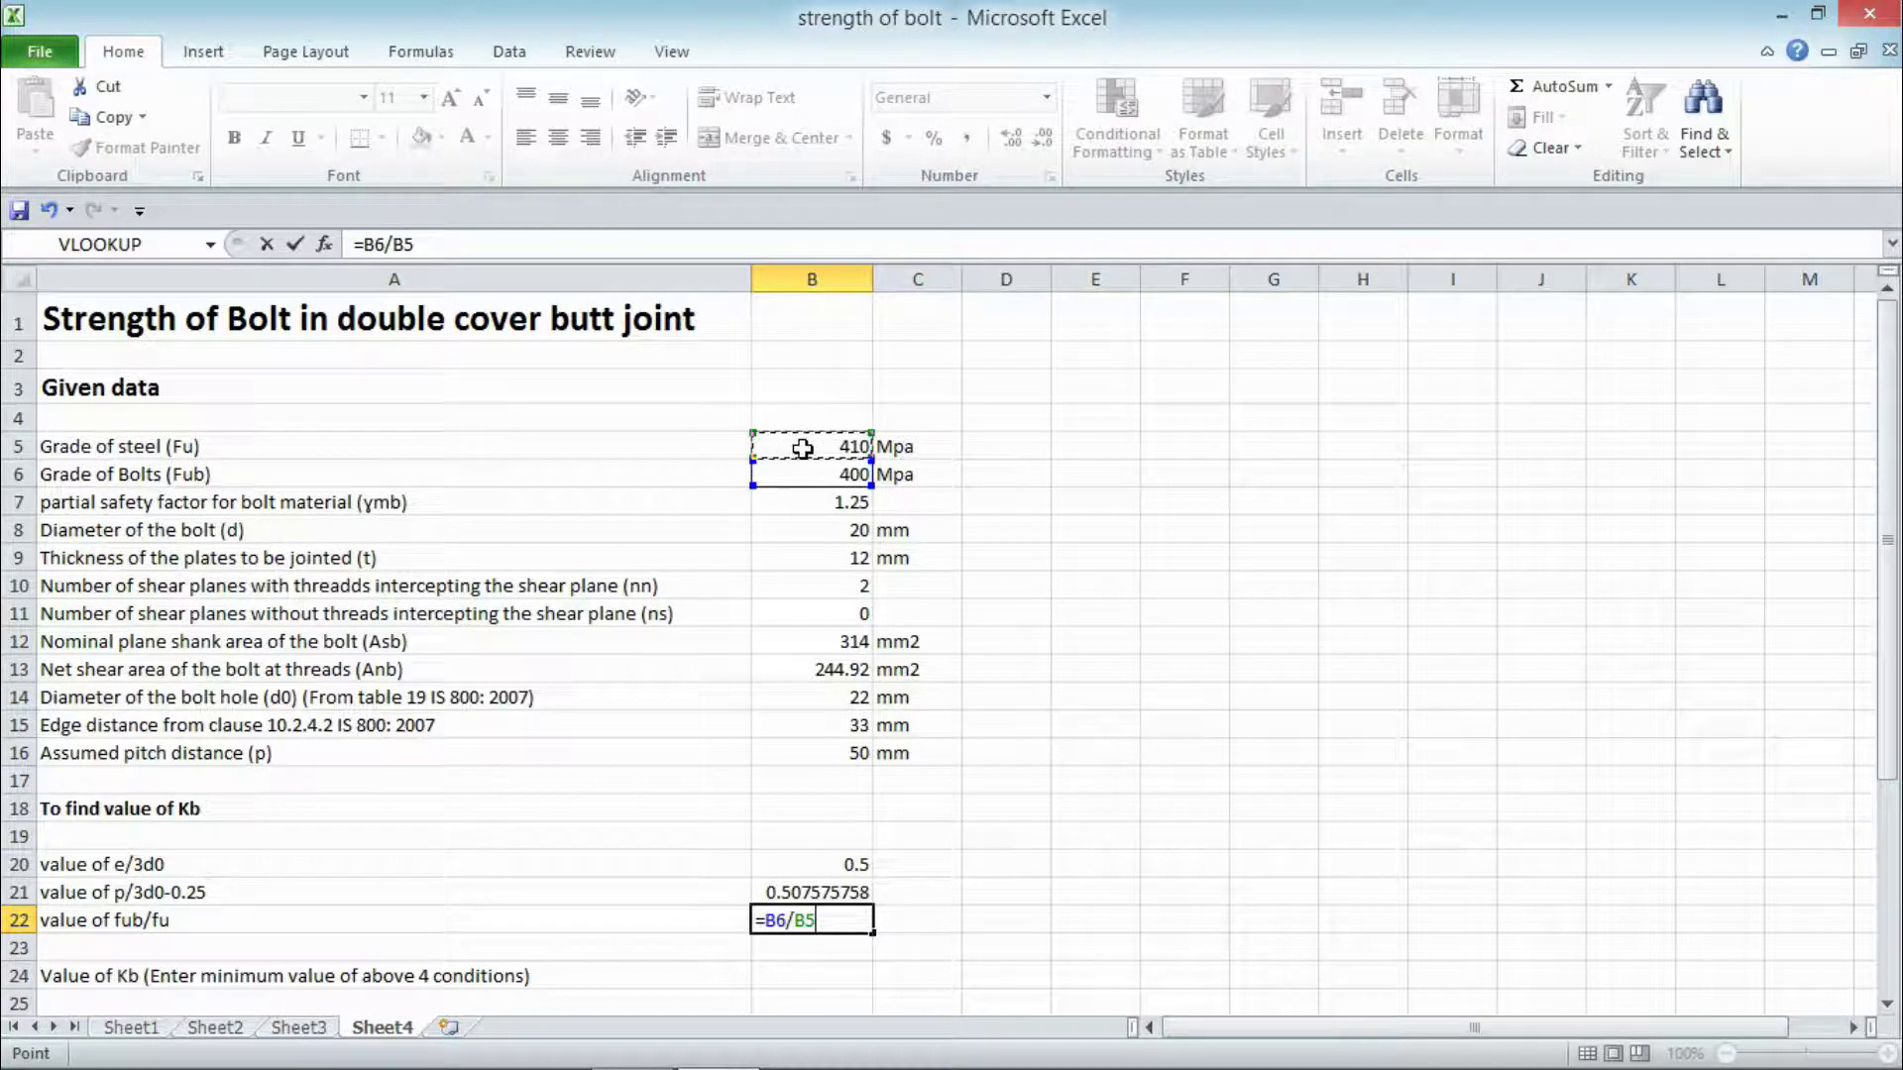
{"action": "key", "text": "Return"}
Step: Enter 1 as the fourth condition and Kb as the minimum, 0.5
{"action": "type", "text": "1"}
{"action": "key", "text": "Return"}
{"action": "type", "text": "0"}
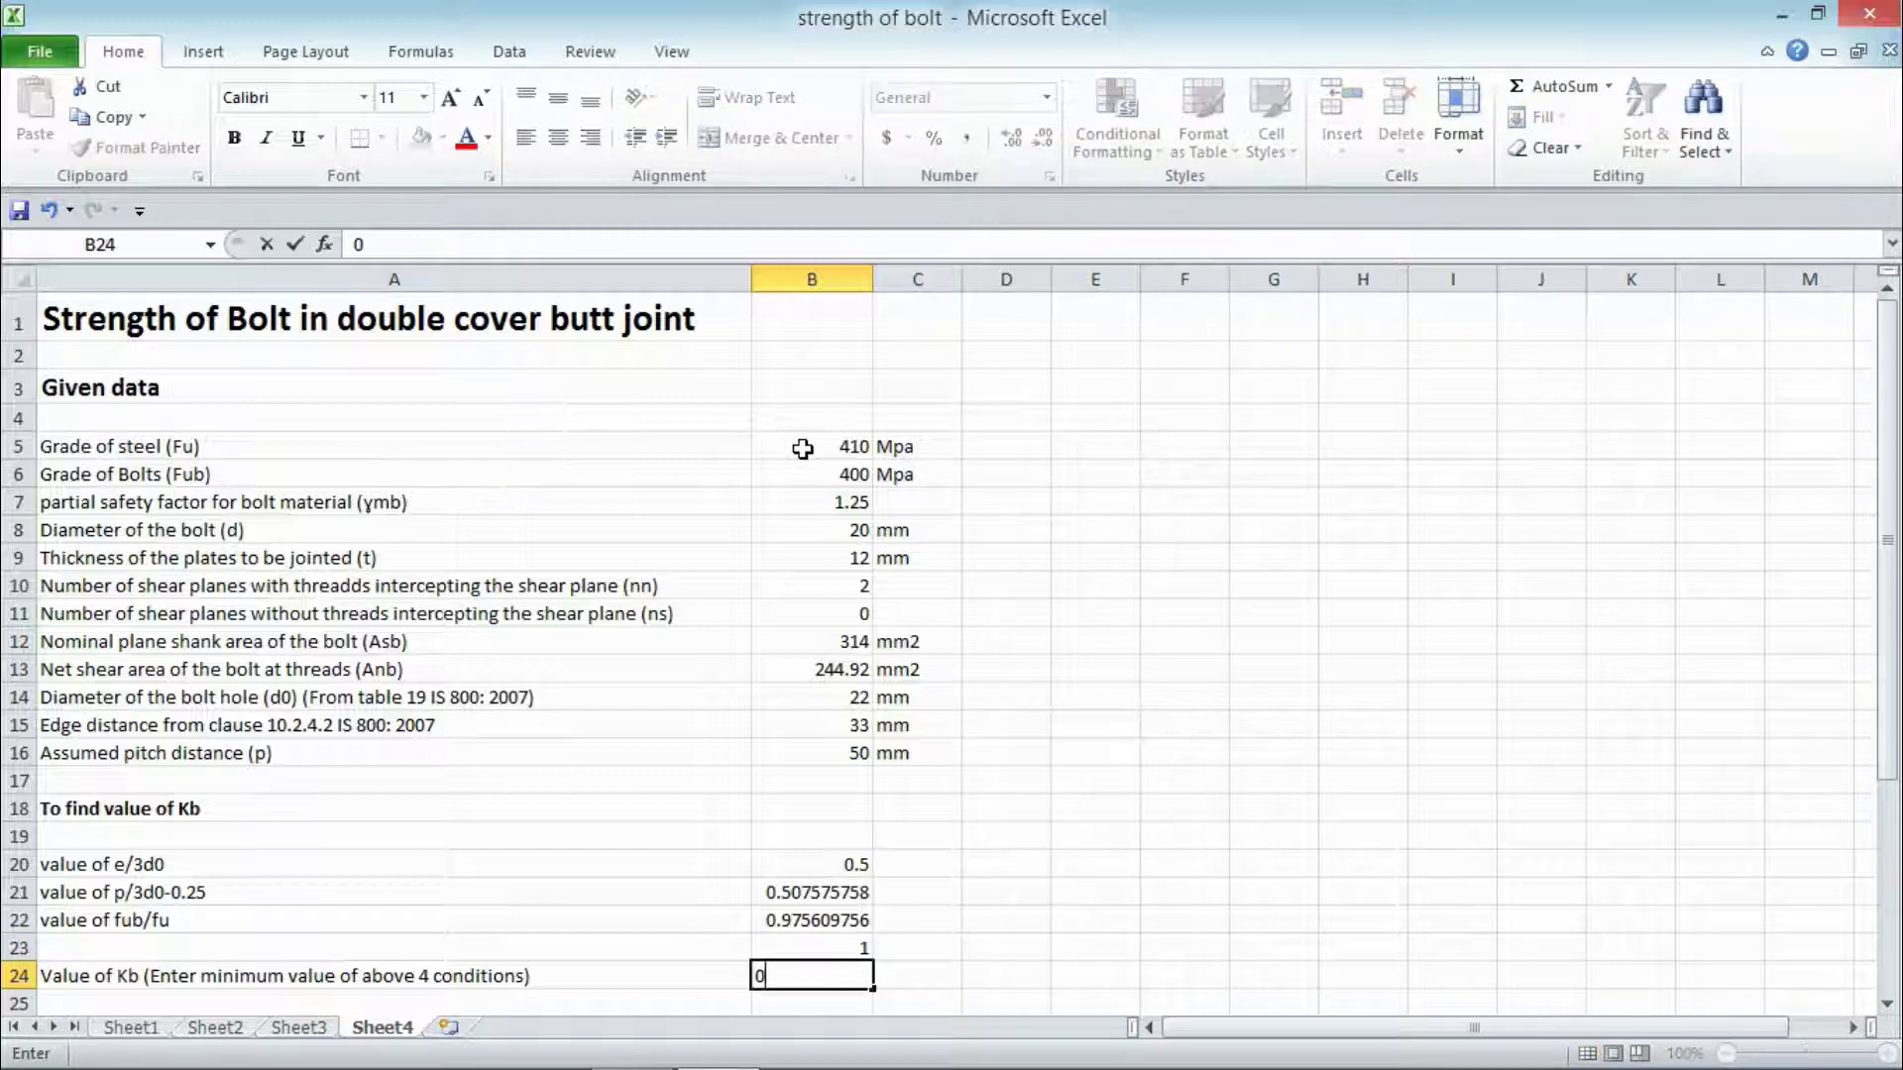
{"action": "type", "text": ".5"}
{"action": "key", "text": "Return"}
{"action": "key", "text": "Down"}
{"action": "key", "text": "Down"}
{"action": "key", "text": "Down"}
{"action": "key", "text": "Down"}
{"action": "key", "text": "Down"}
{"action": "key", "text": "Down"}
{"action": "key", "text": "Down"}
{"action": "key", "text": "Down"}
{"action": "key", "text": "Down"}
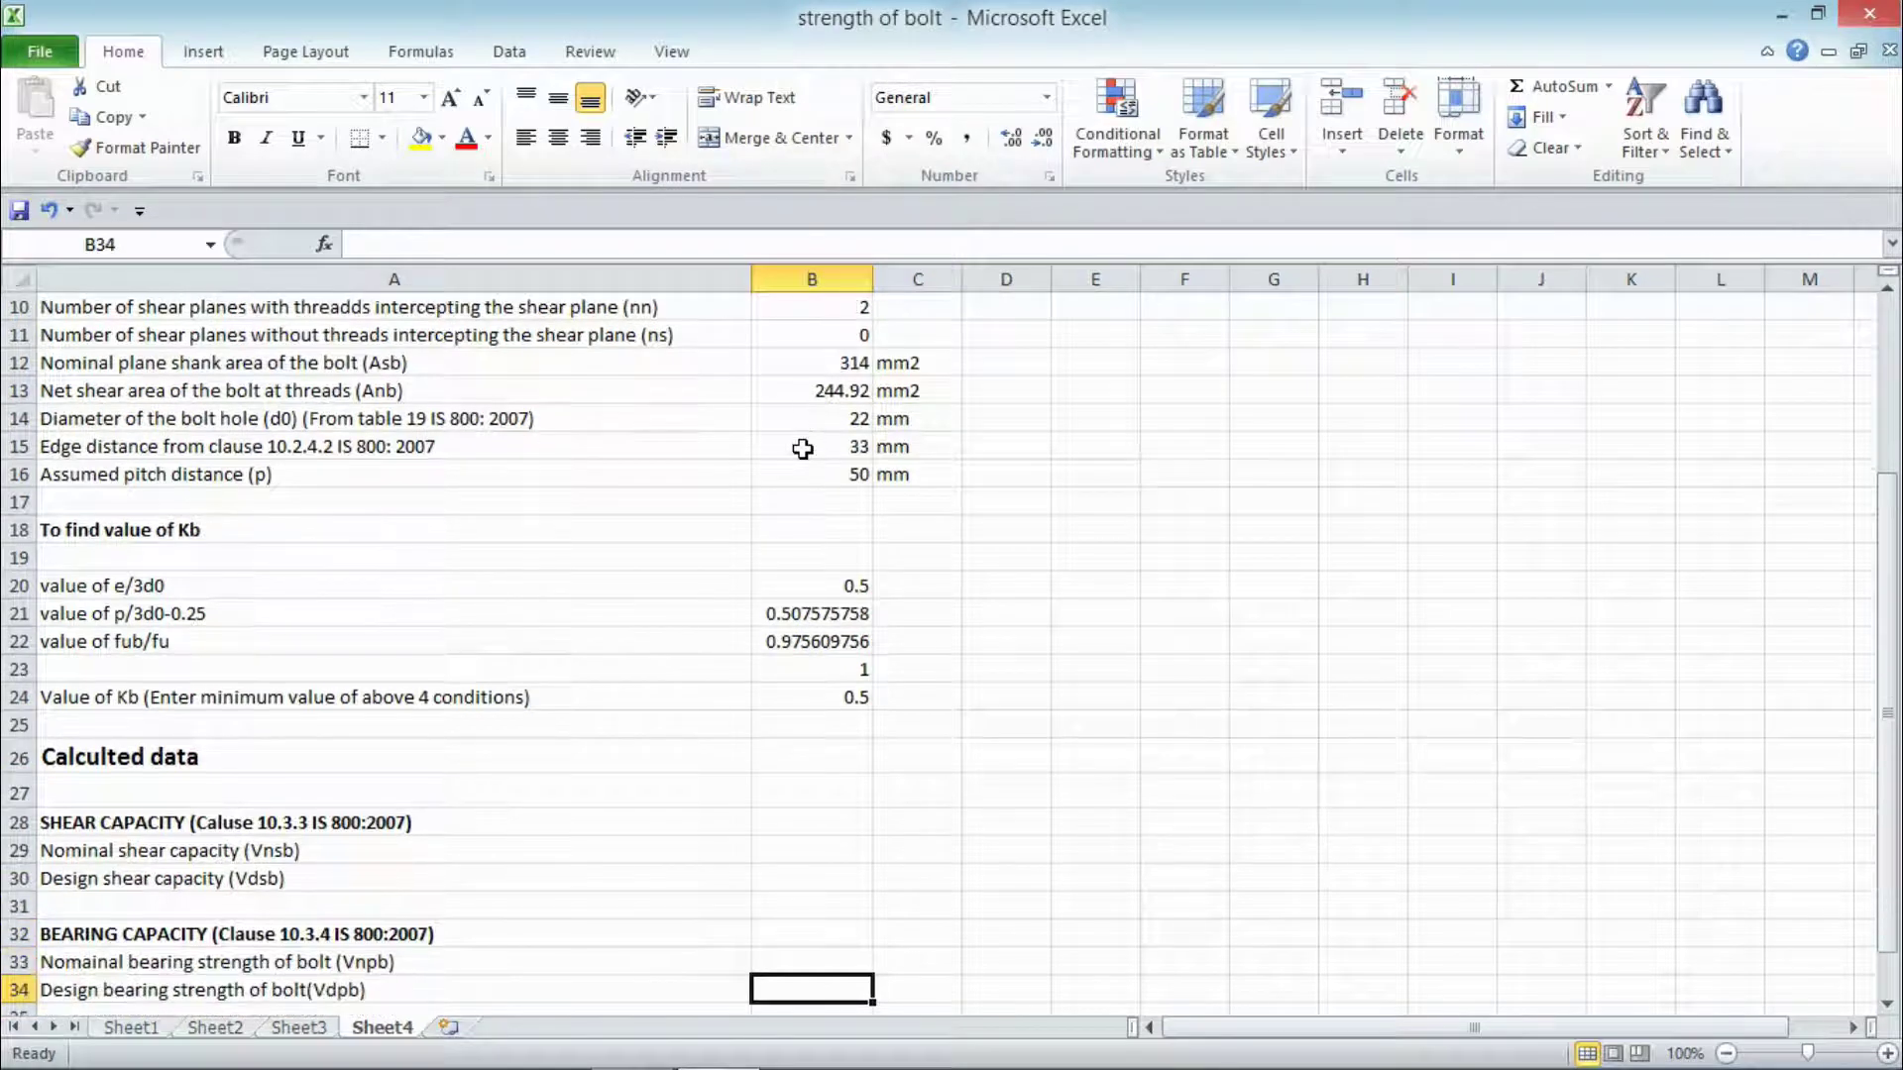
Step: Move to B29 in the calculated data and type =((( to begin Vnsb
{"action": "scroll", "coordinate": [802, 449], "scroll_direction": "down", "scroll_amount": 2}
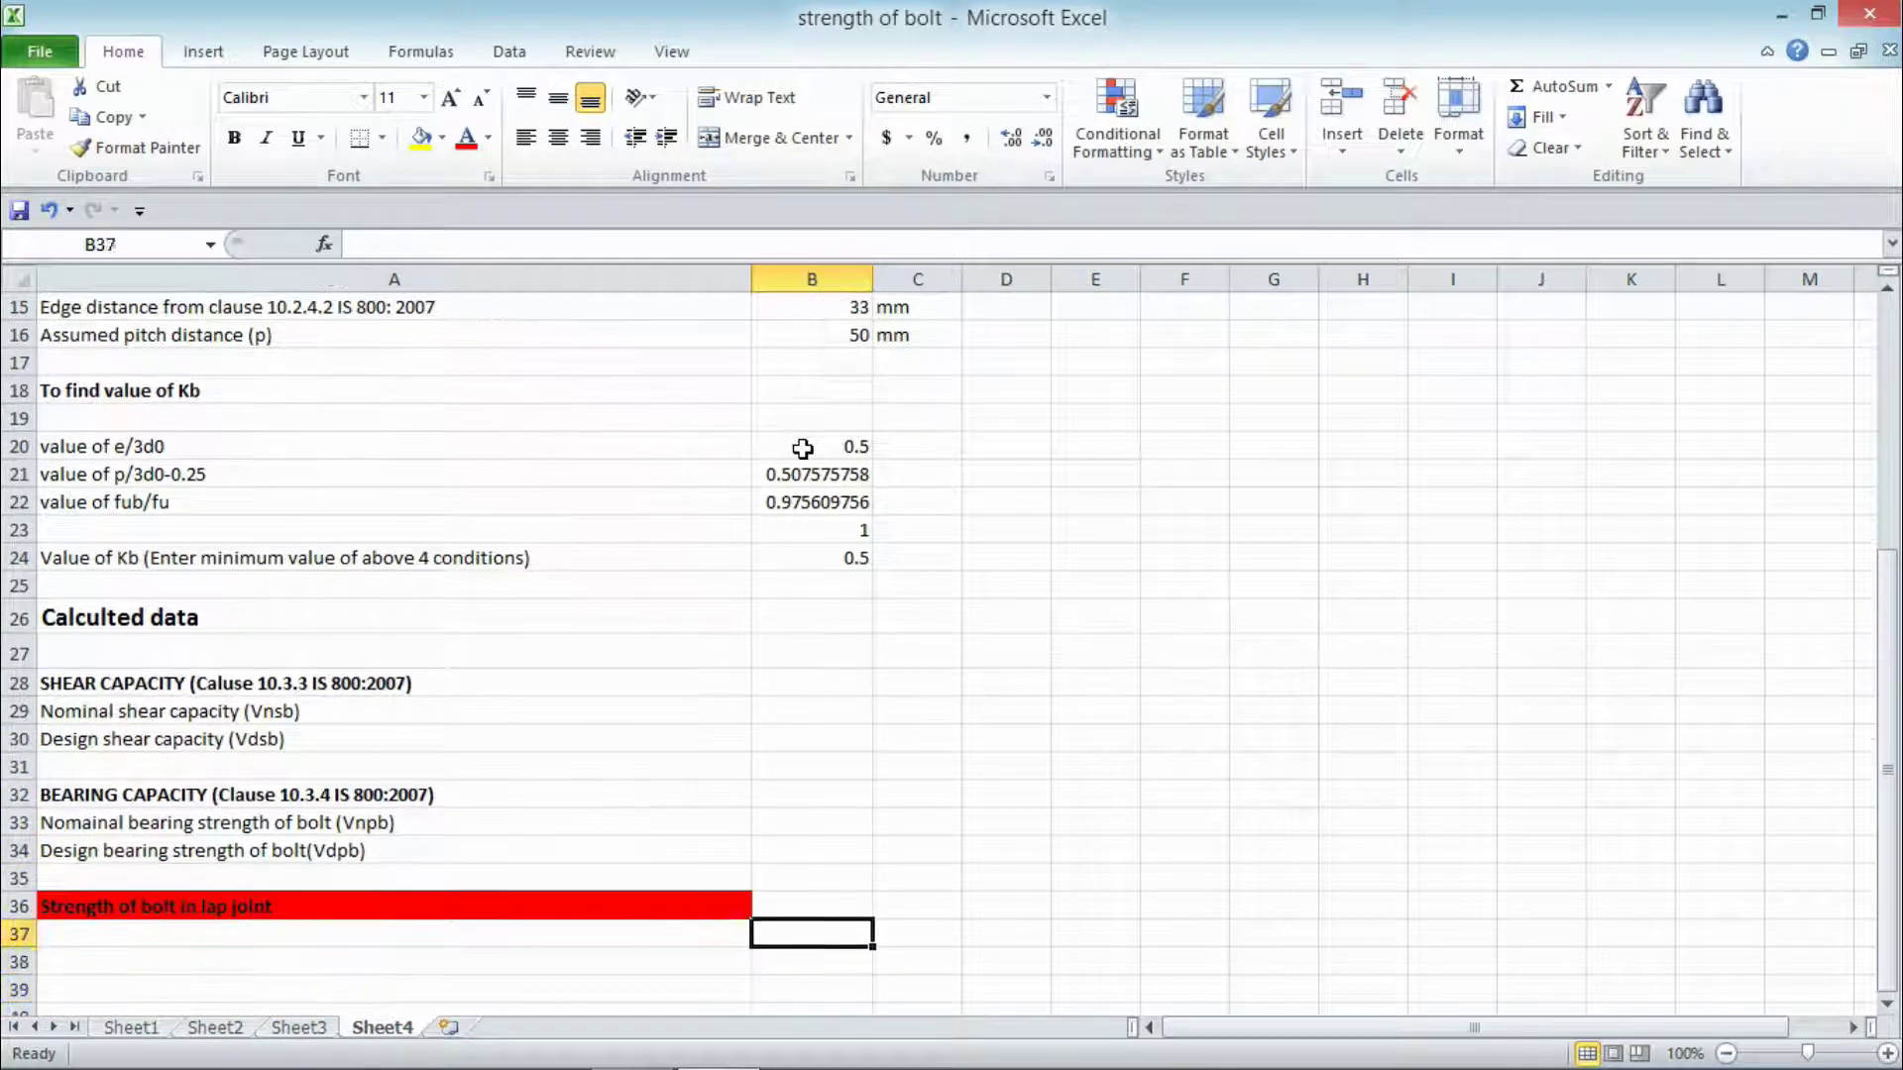
{"action": "key", "text": "Up"}
{"action": "key", "text": "Up"}
{"action": "key", "text": "Up"}
{"action": "key", "text": "Down"}
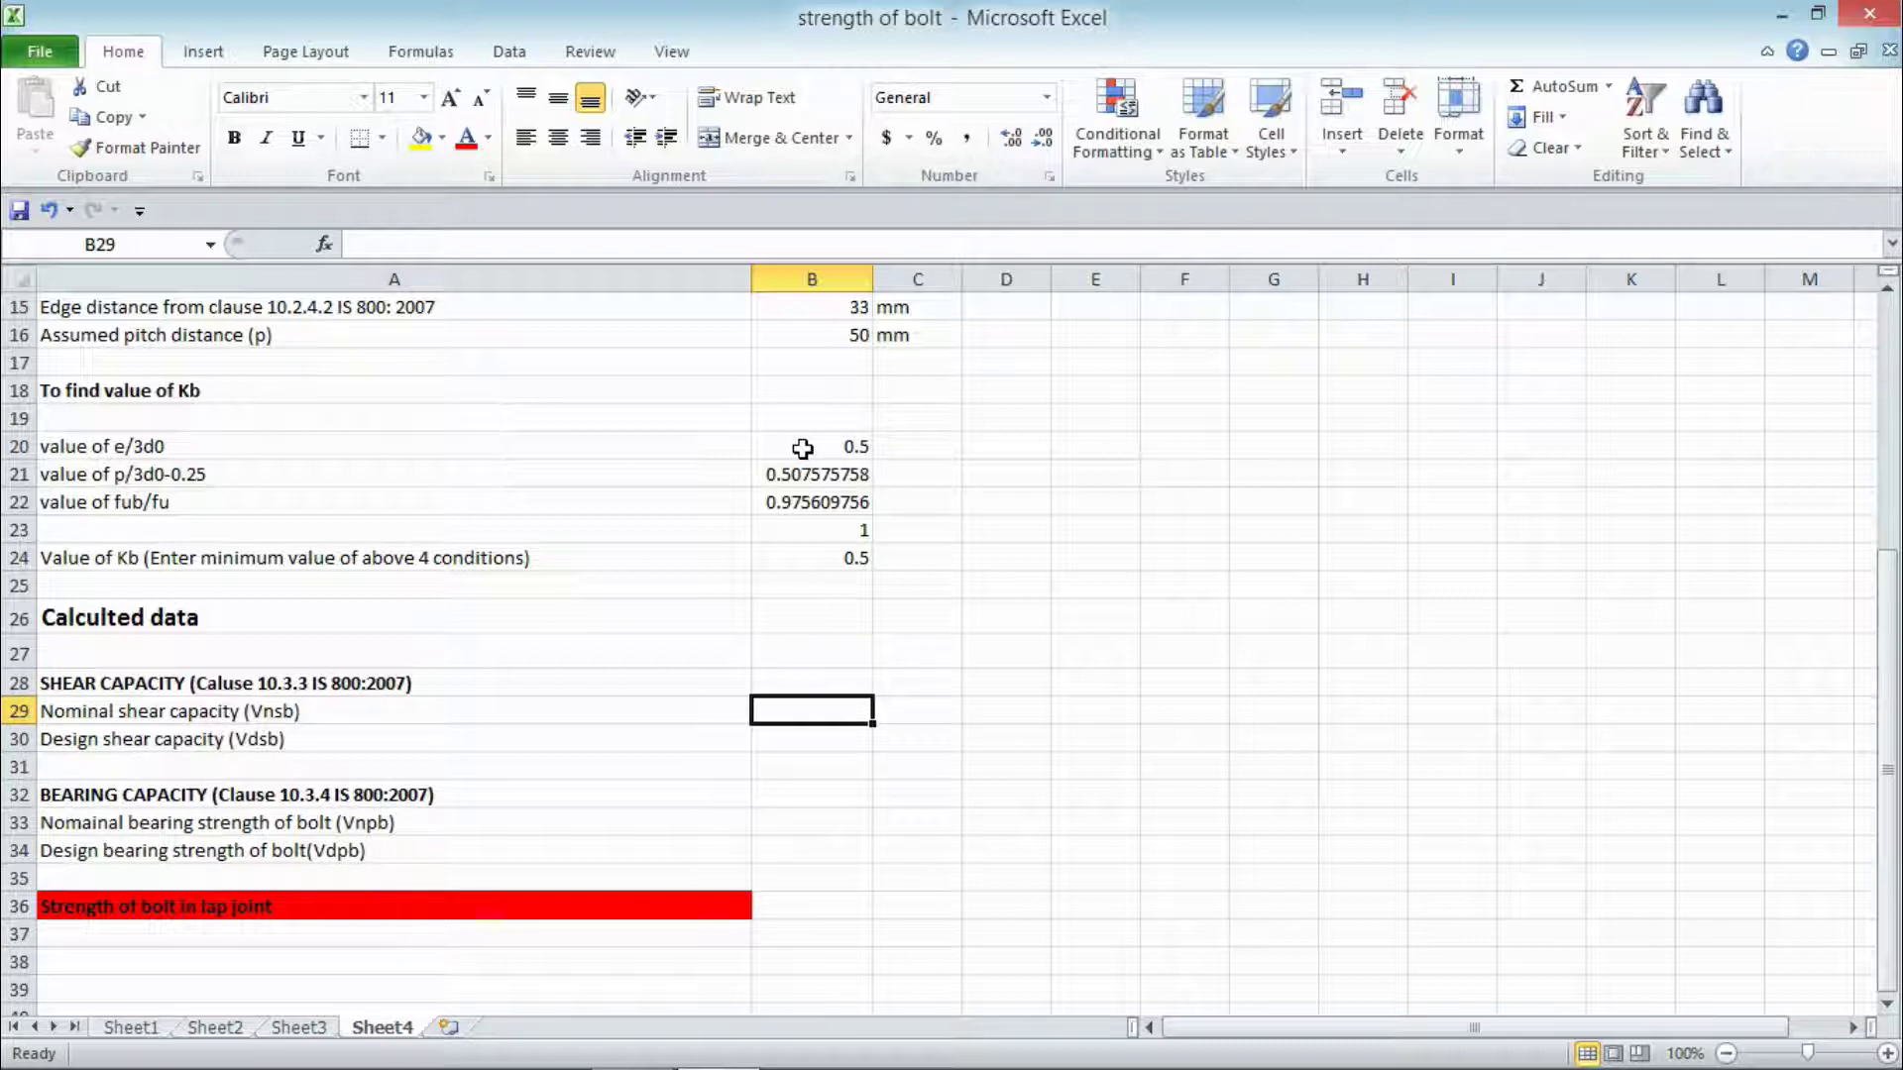
{"action": "type", "text": "="}
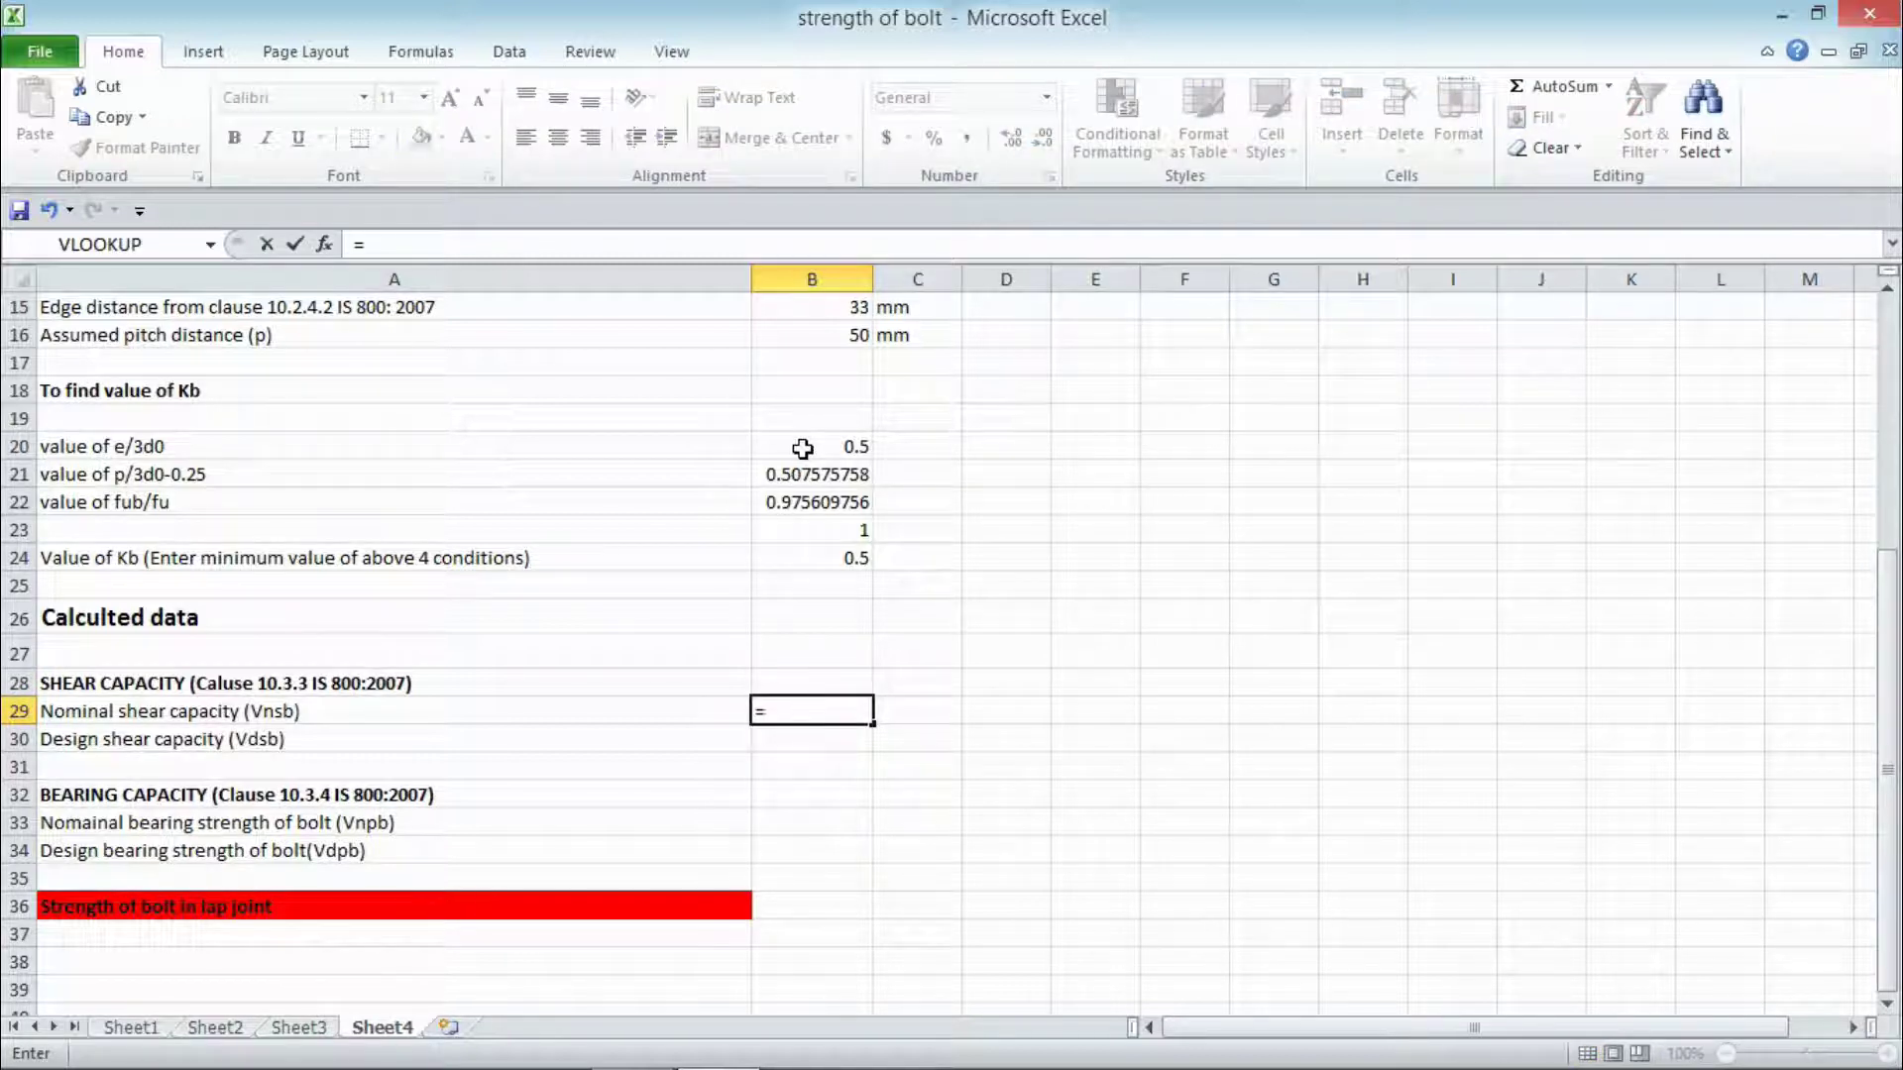
{"action": "type", "text": "(("}
{"action": "type", "text": "("}
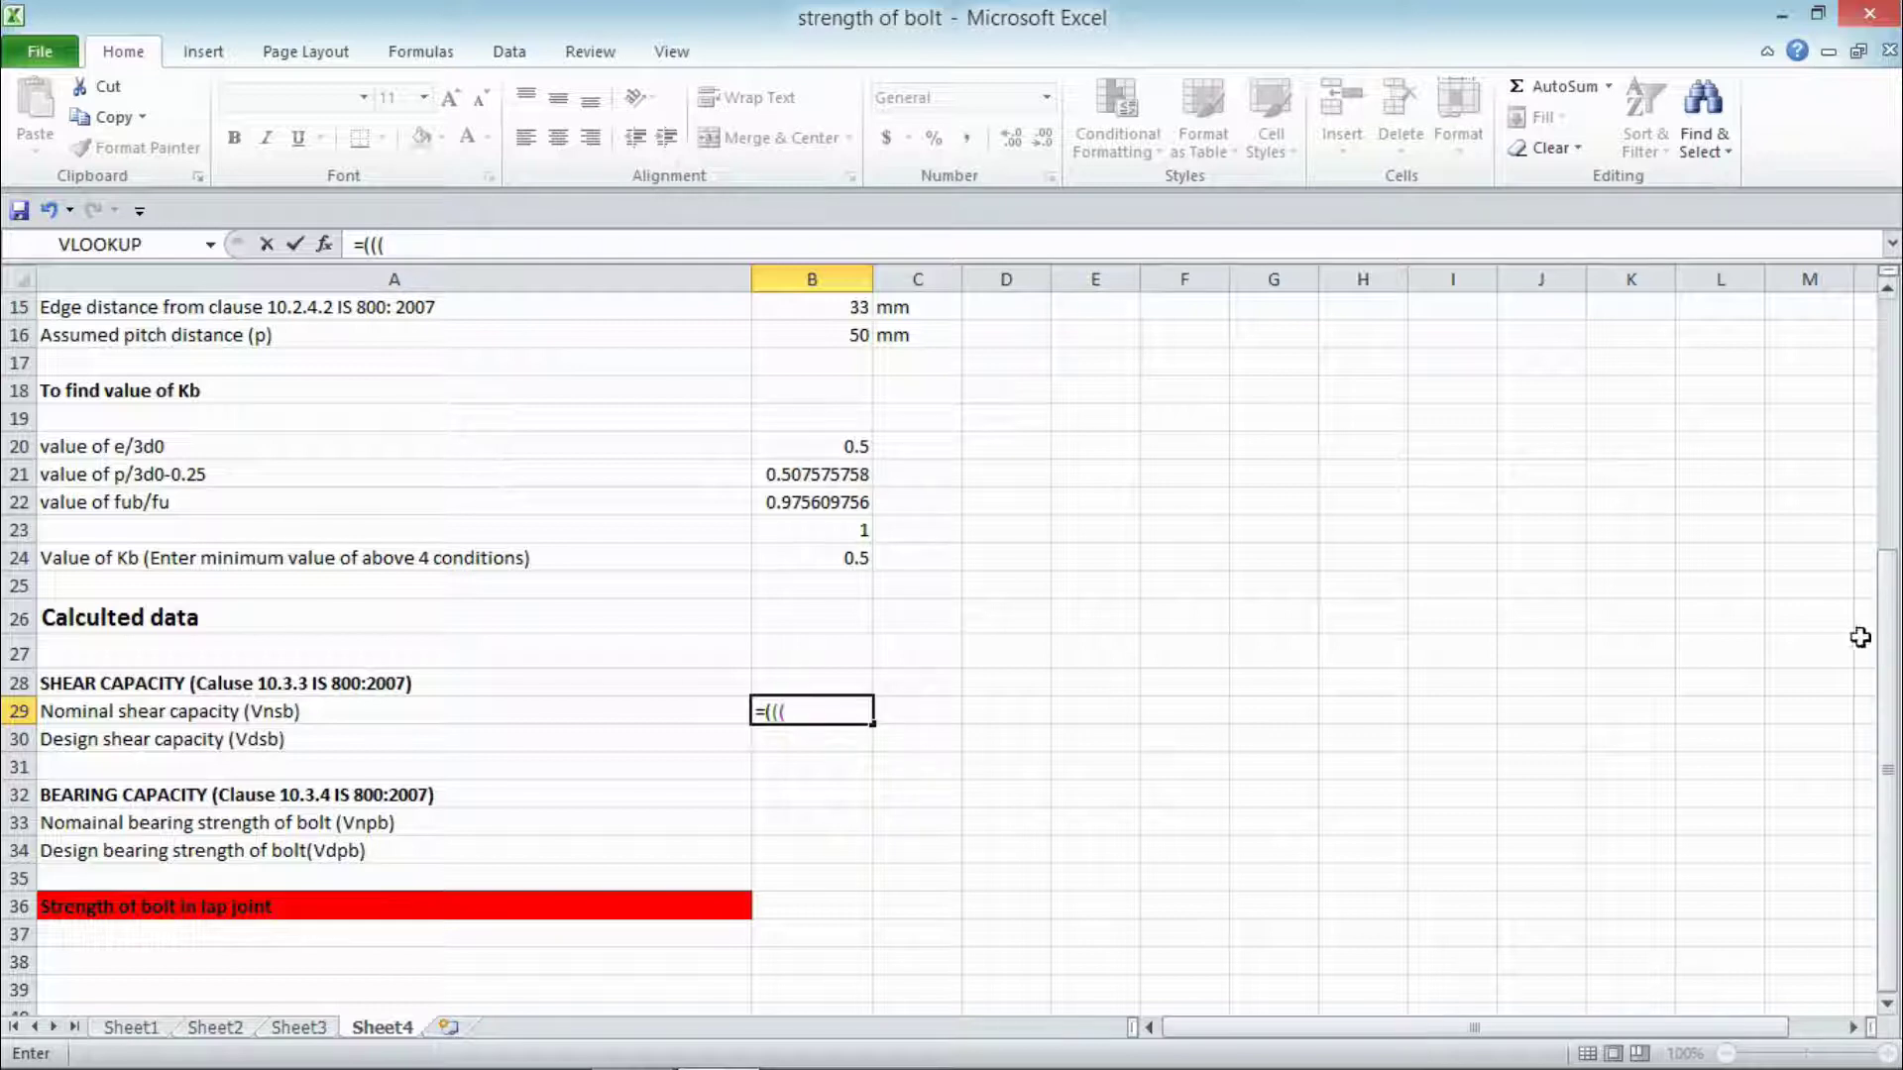
Step: Build the first part of Vnsb: bolt grade B6 divided by 1.732
{"action": "left_click_drag", "start_coordinate": [1893, 654], "coordinate": [1894, 403]}
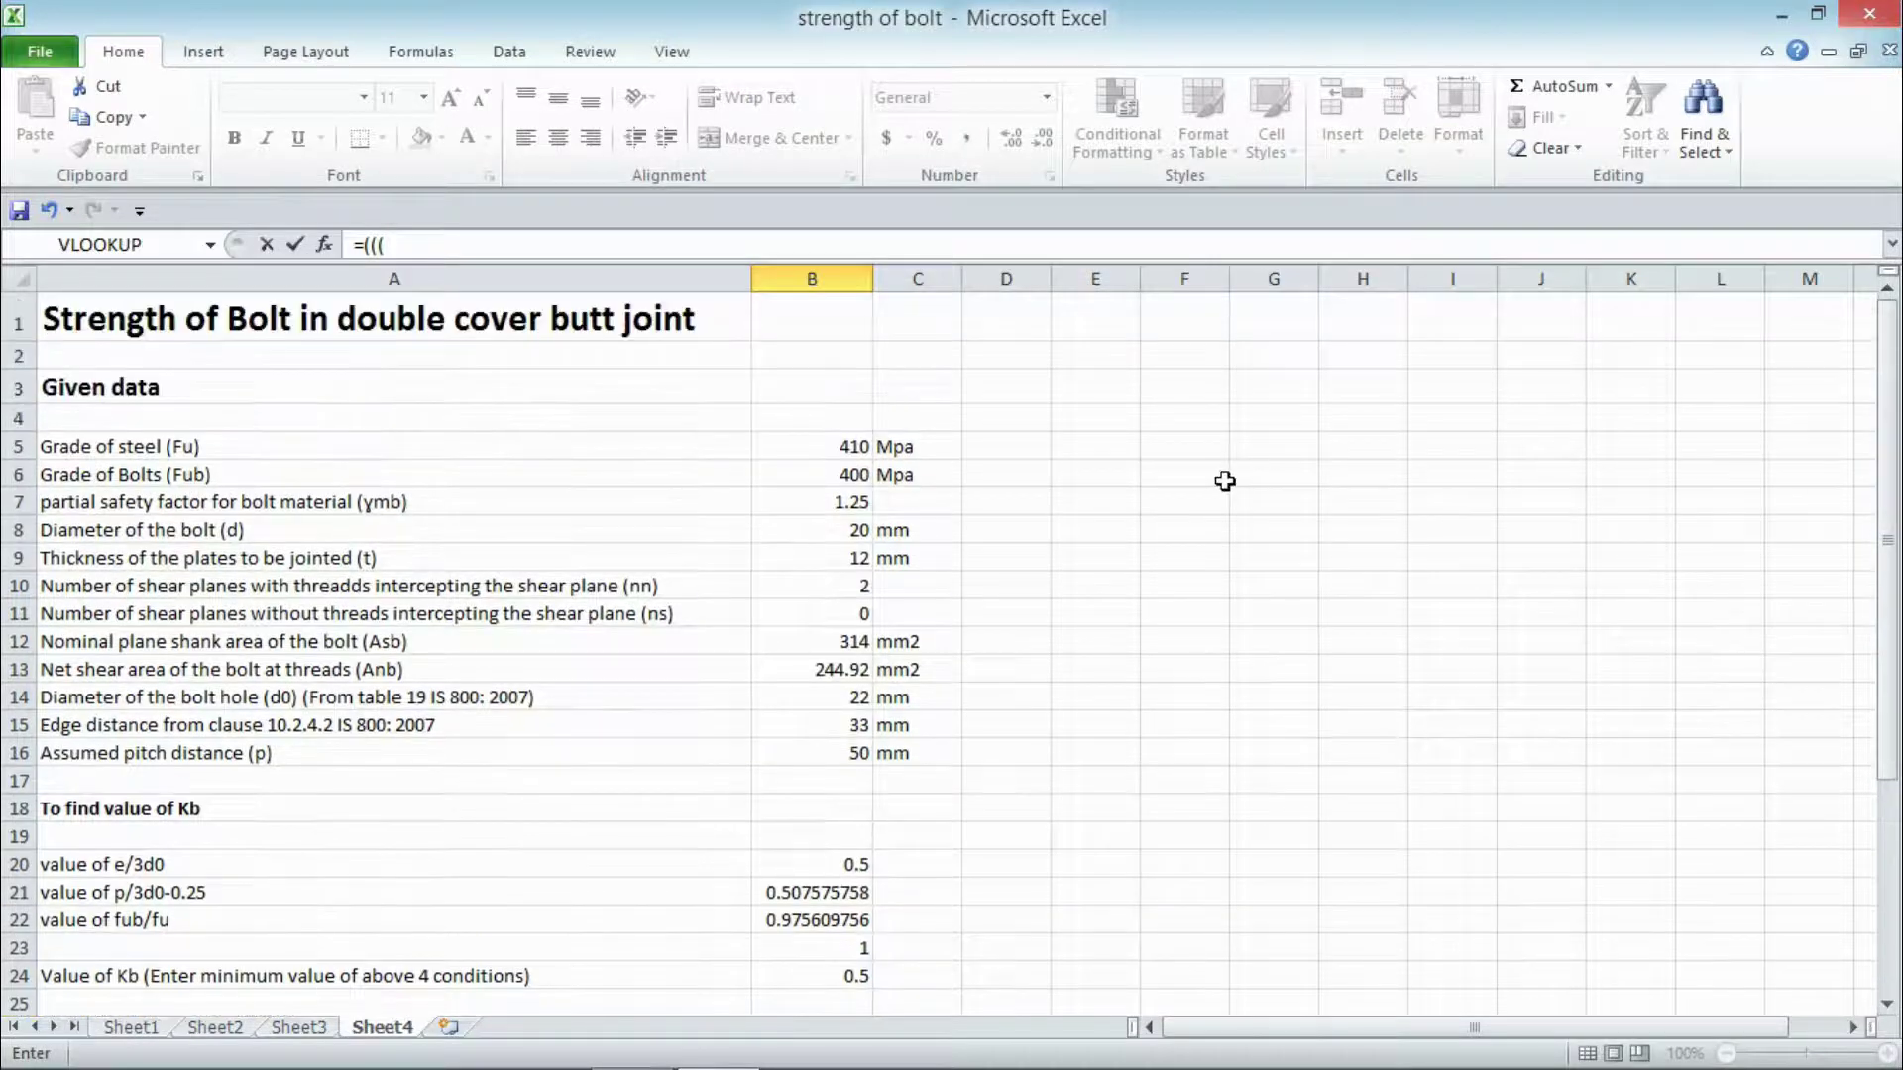
{"action": "left_click", "coordinate": [851, 447]}
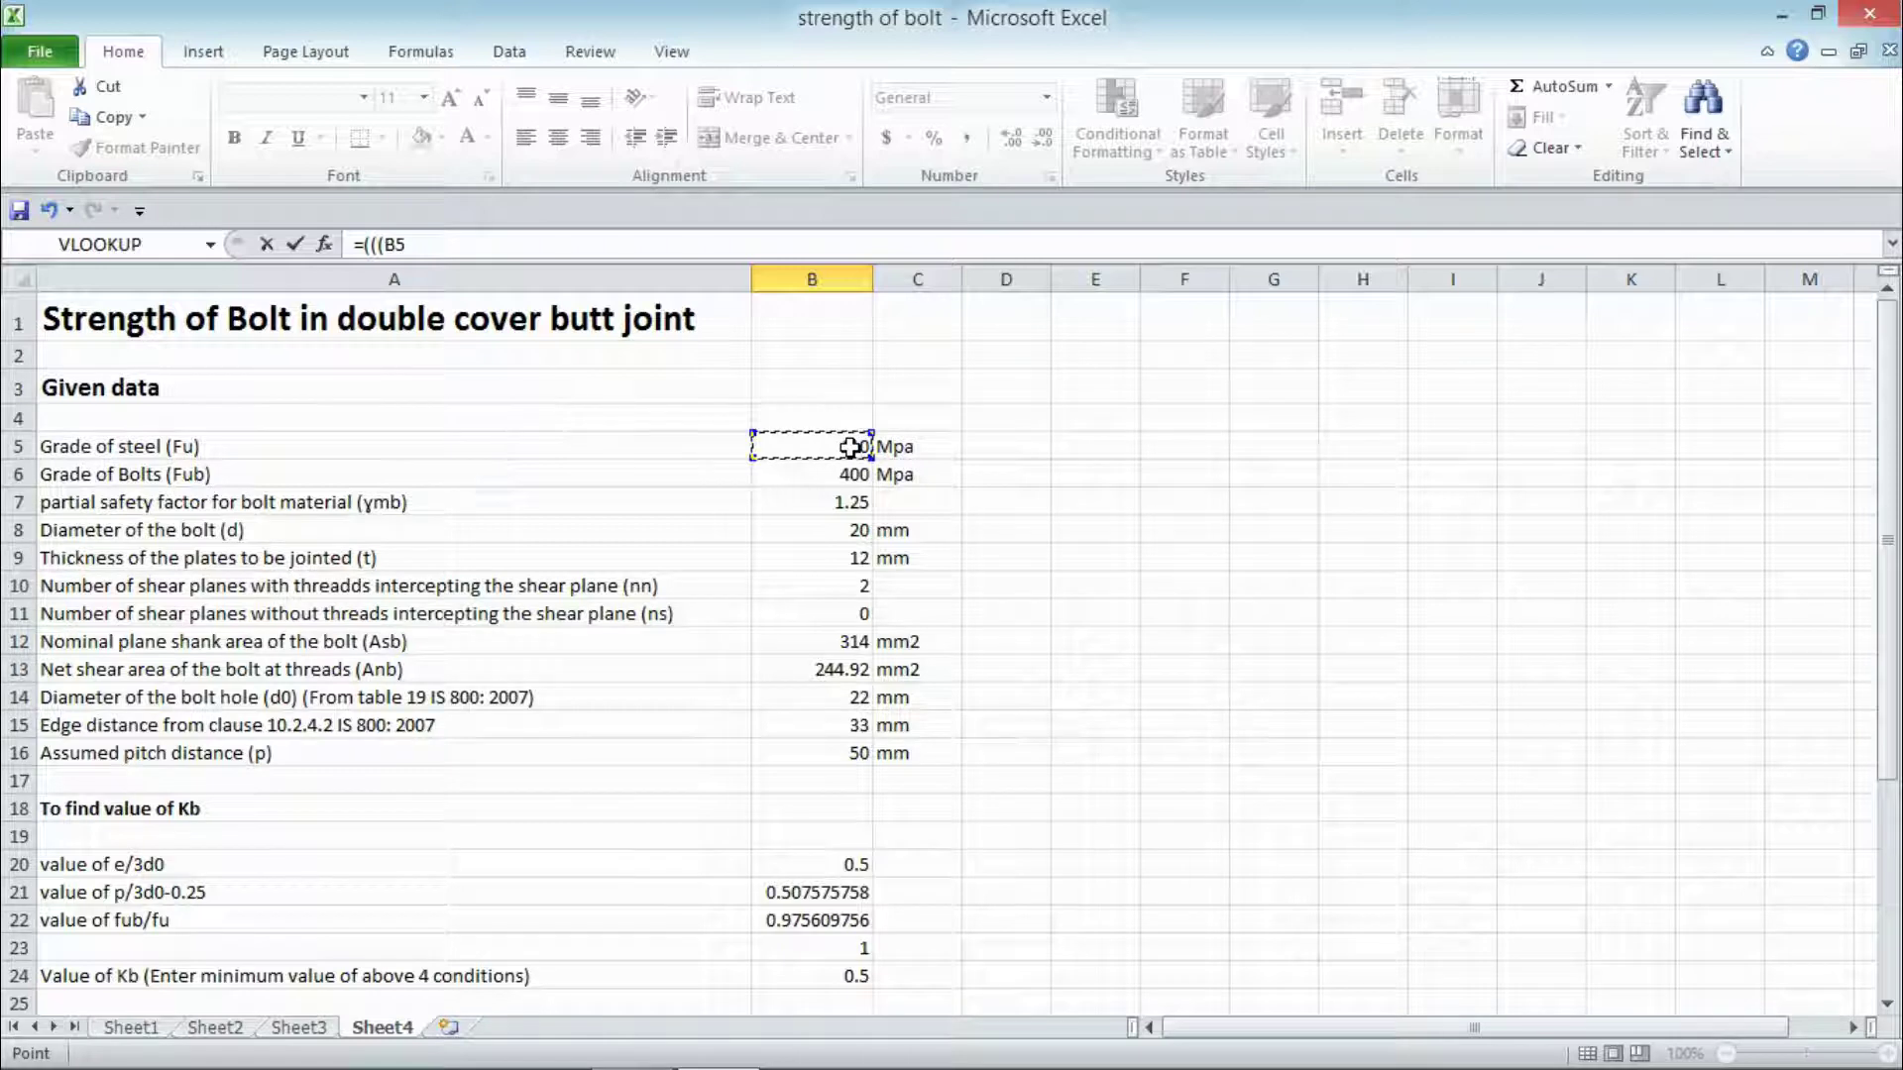
{"action": "left_click", "coordinate": [828, 476]}
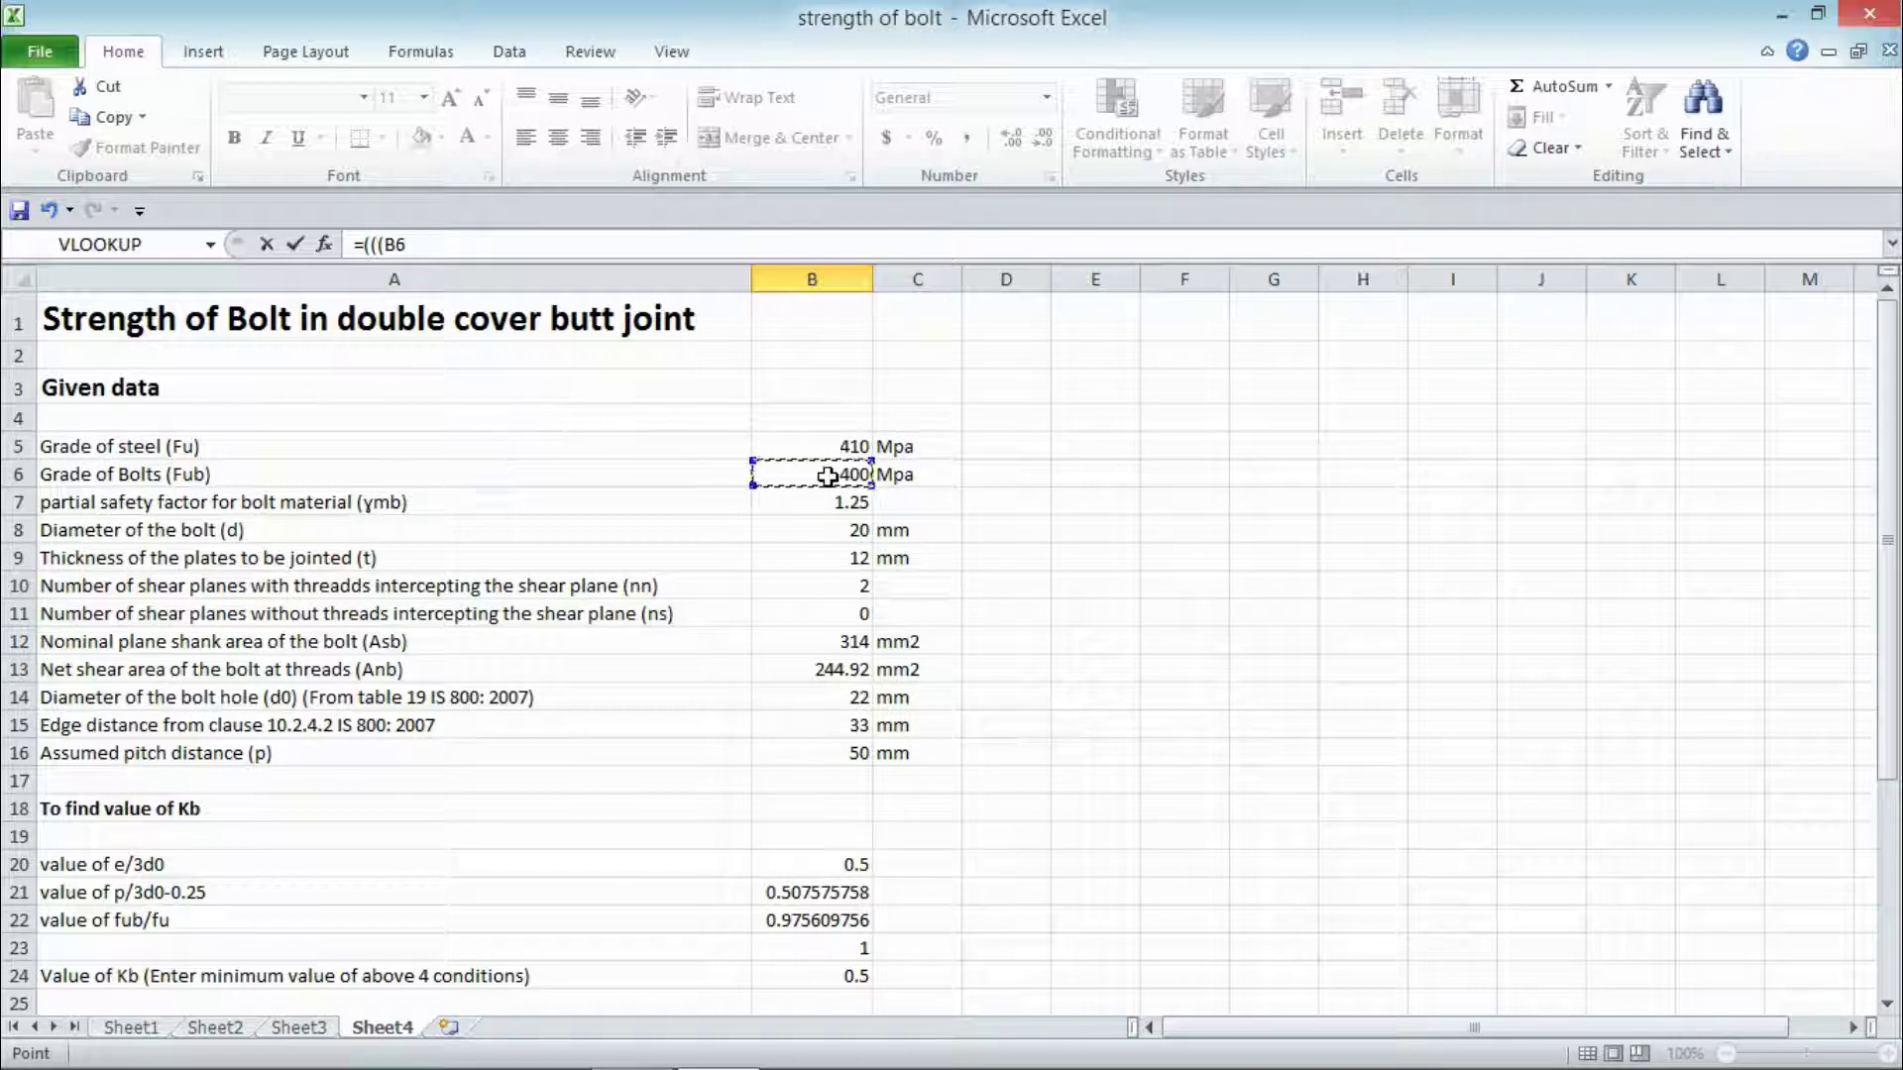
{"action": "type", "text": ")/(1.732"}
{"action": "type", "text": "))*(("}
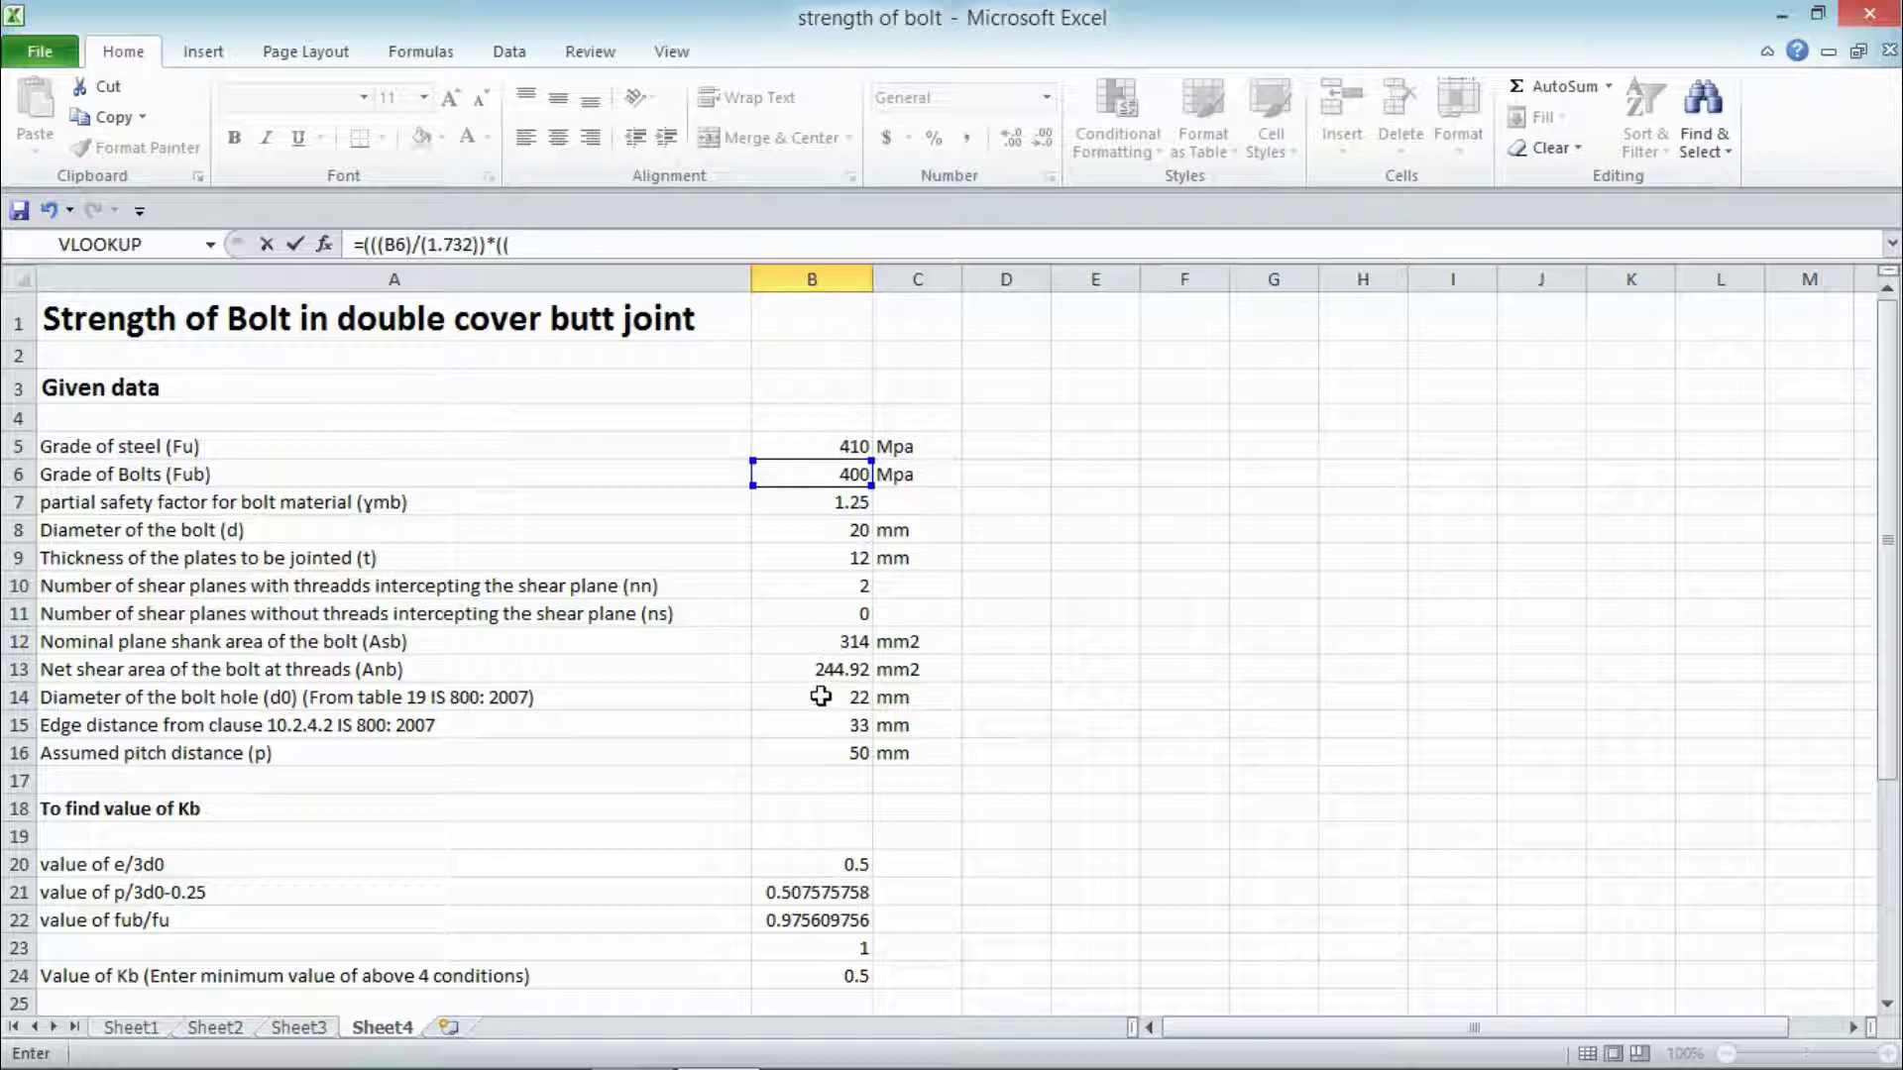
Step: Multiply by (B10*B13)+(B11*B12) and commit, giving Vnsb 113127.0208
{"action": "left_click", "coordinate": [852, 585]}
{"action": "type", "text": "*"}
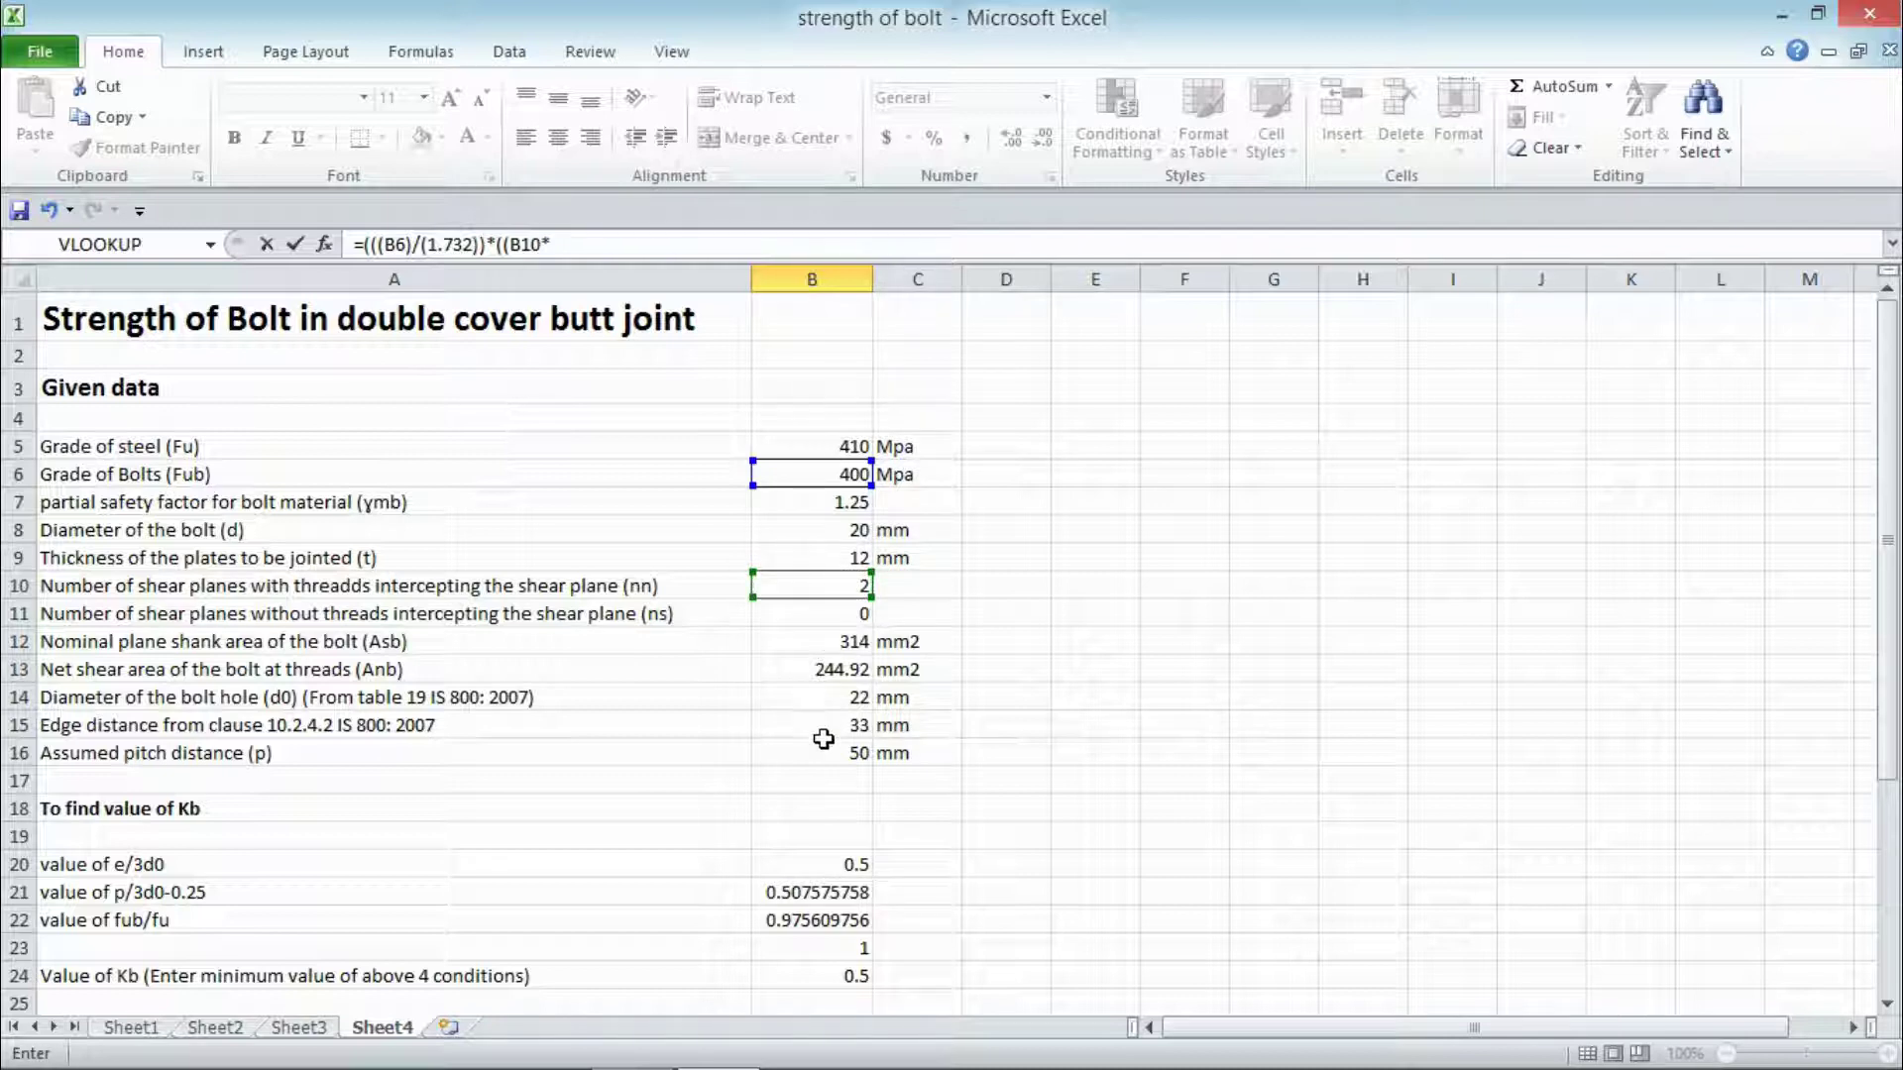
{"action": "left_click", "coordinate": [836, 678]}
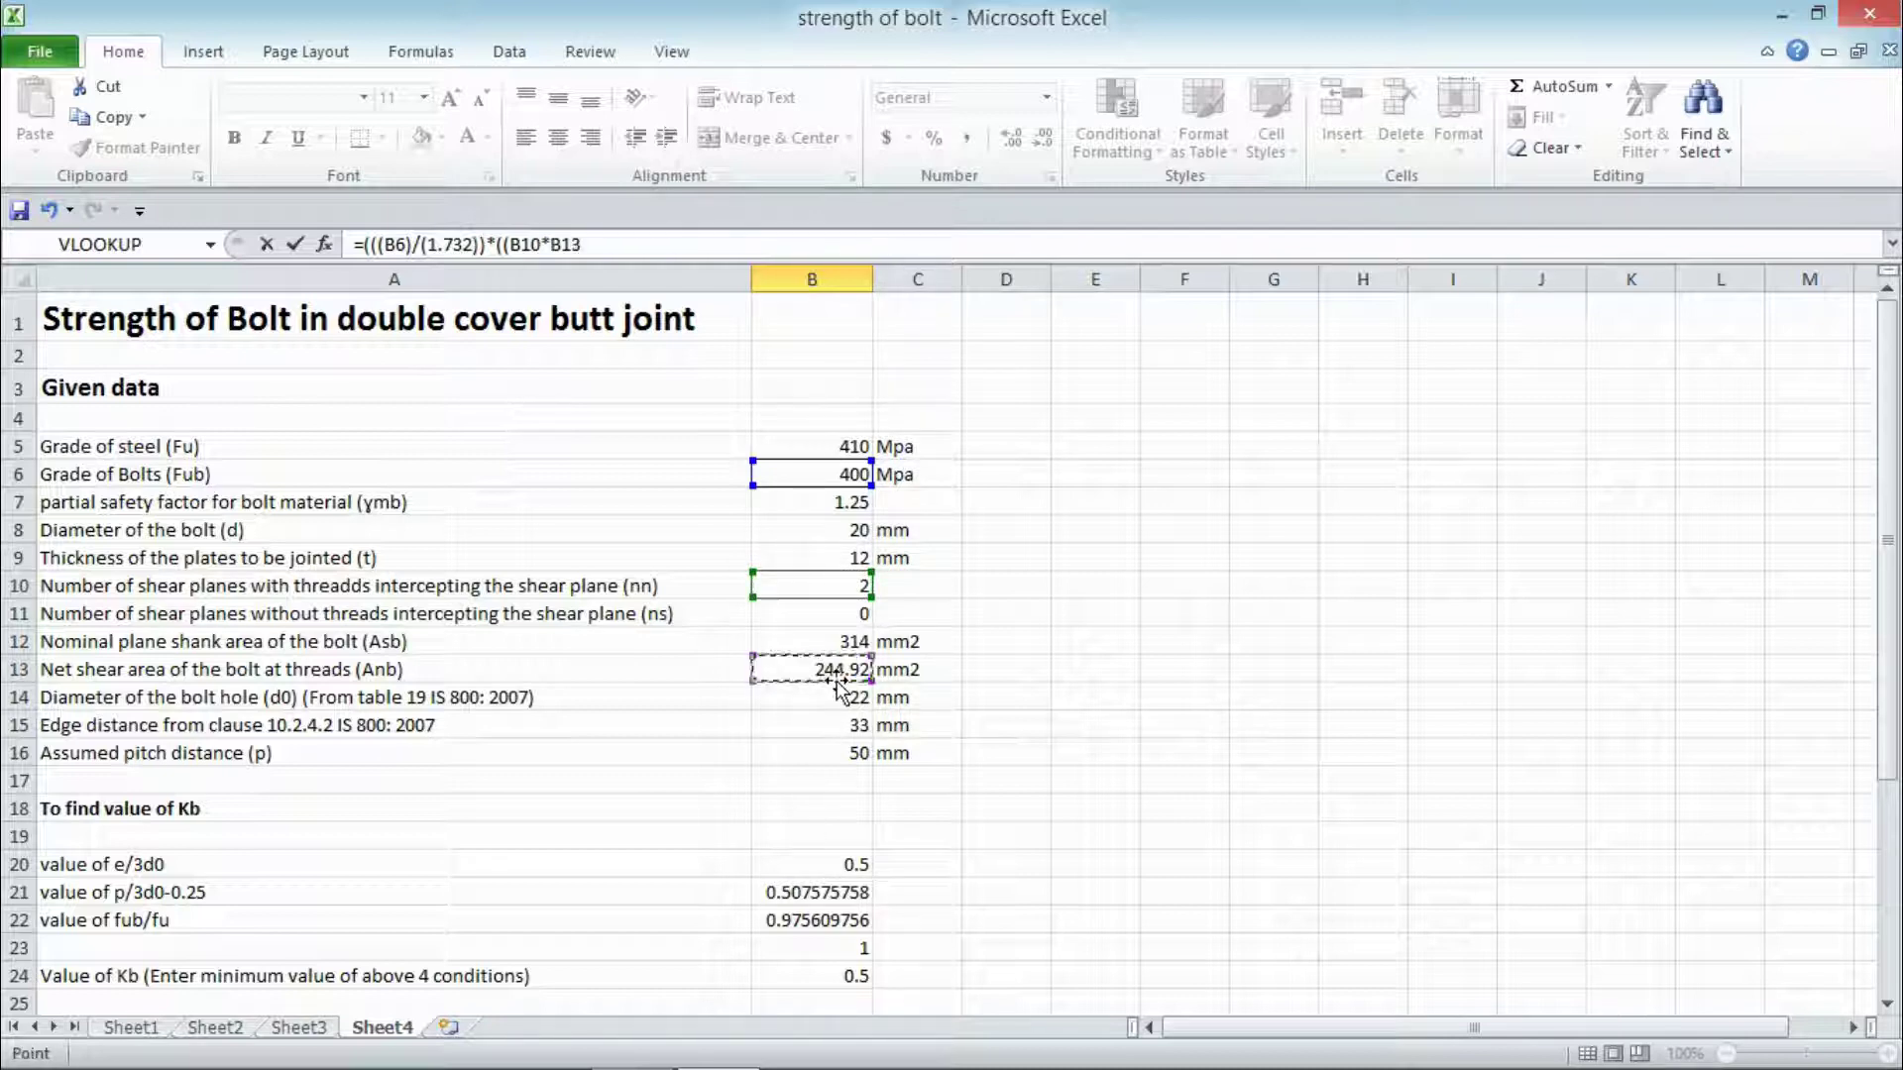
{"action": "type", "text": ")"}
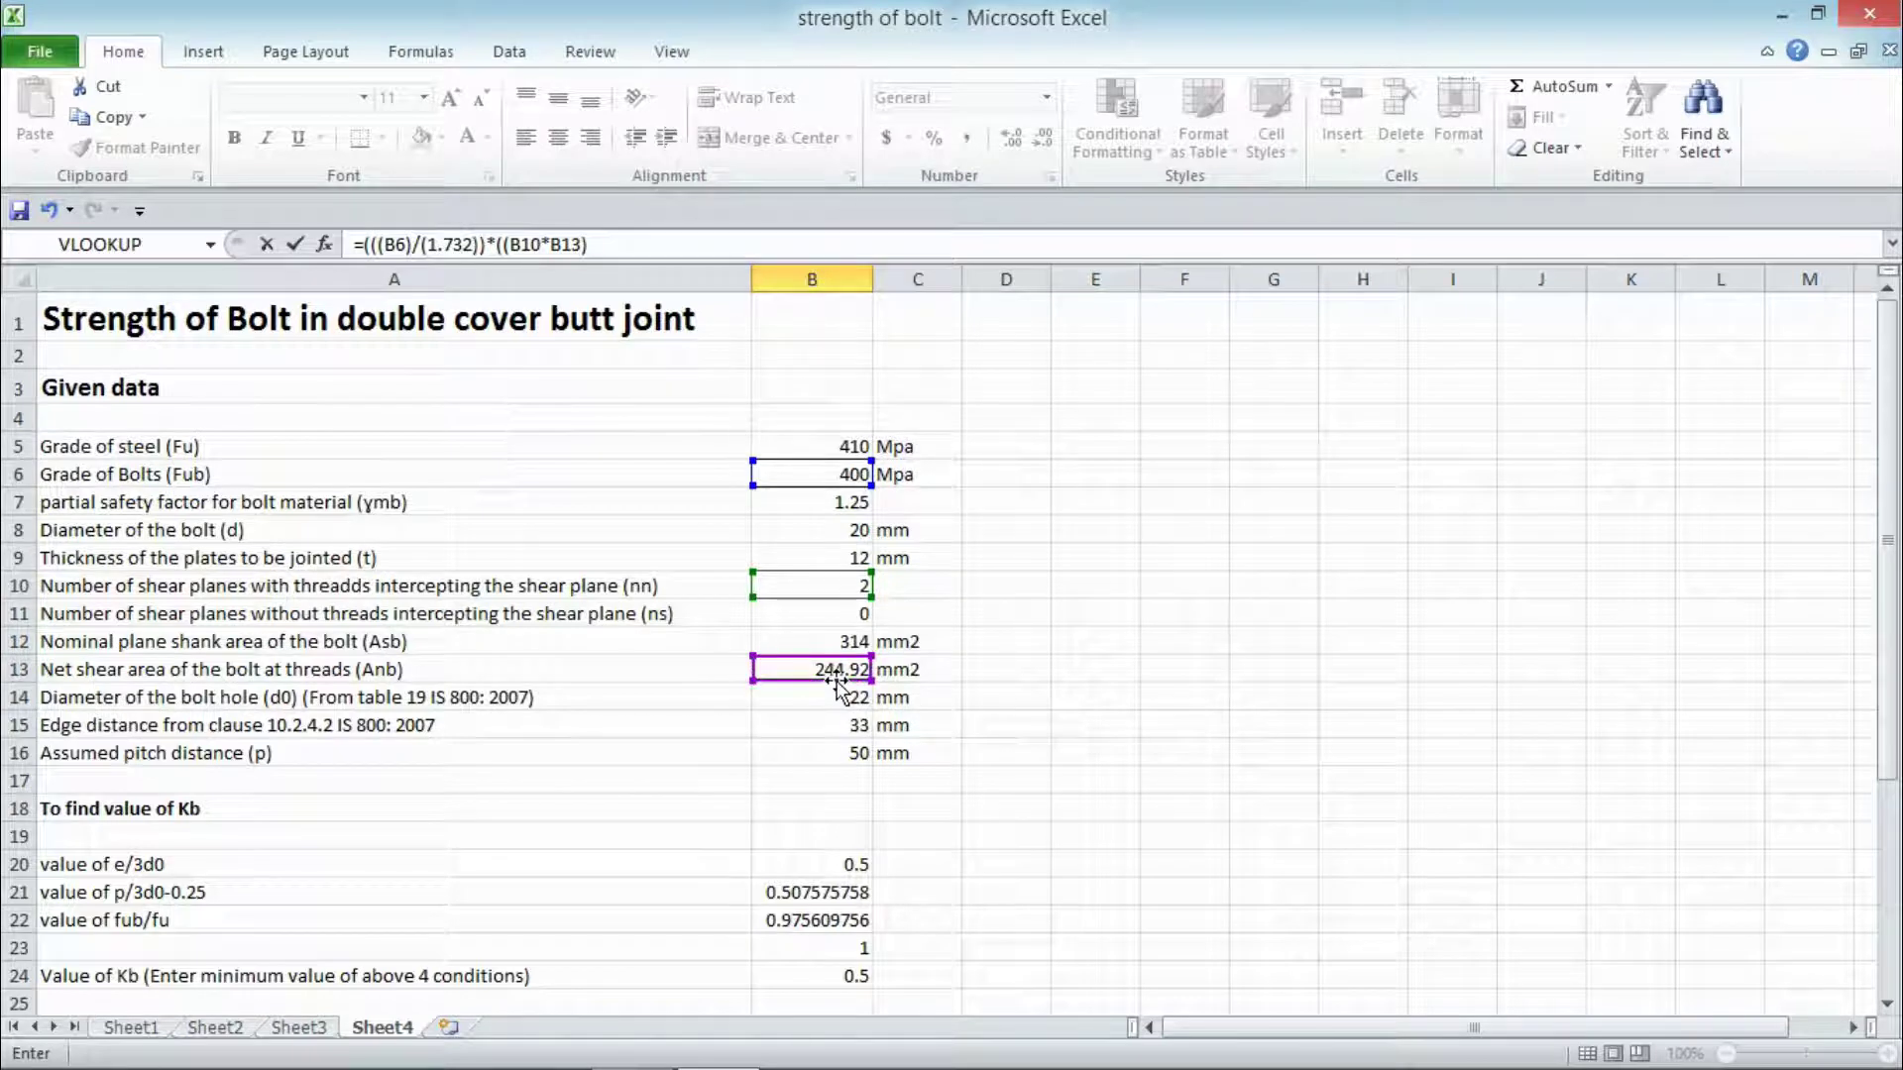
{"action": "type", "text": "+("}
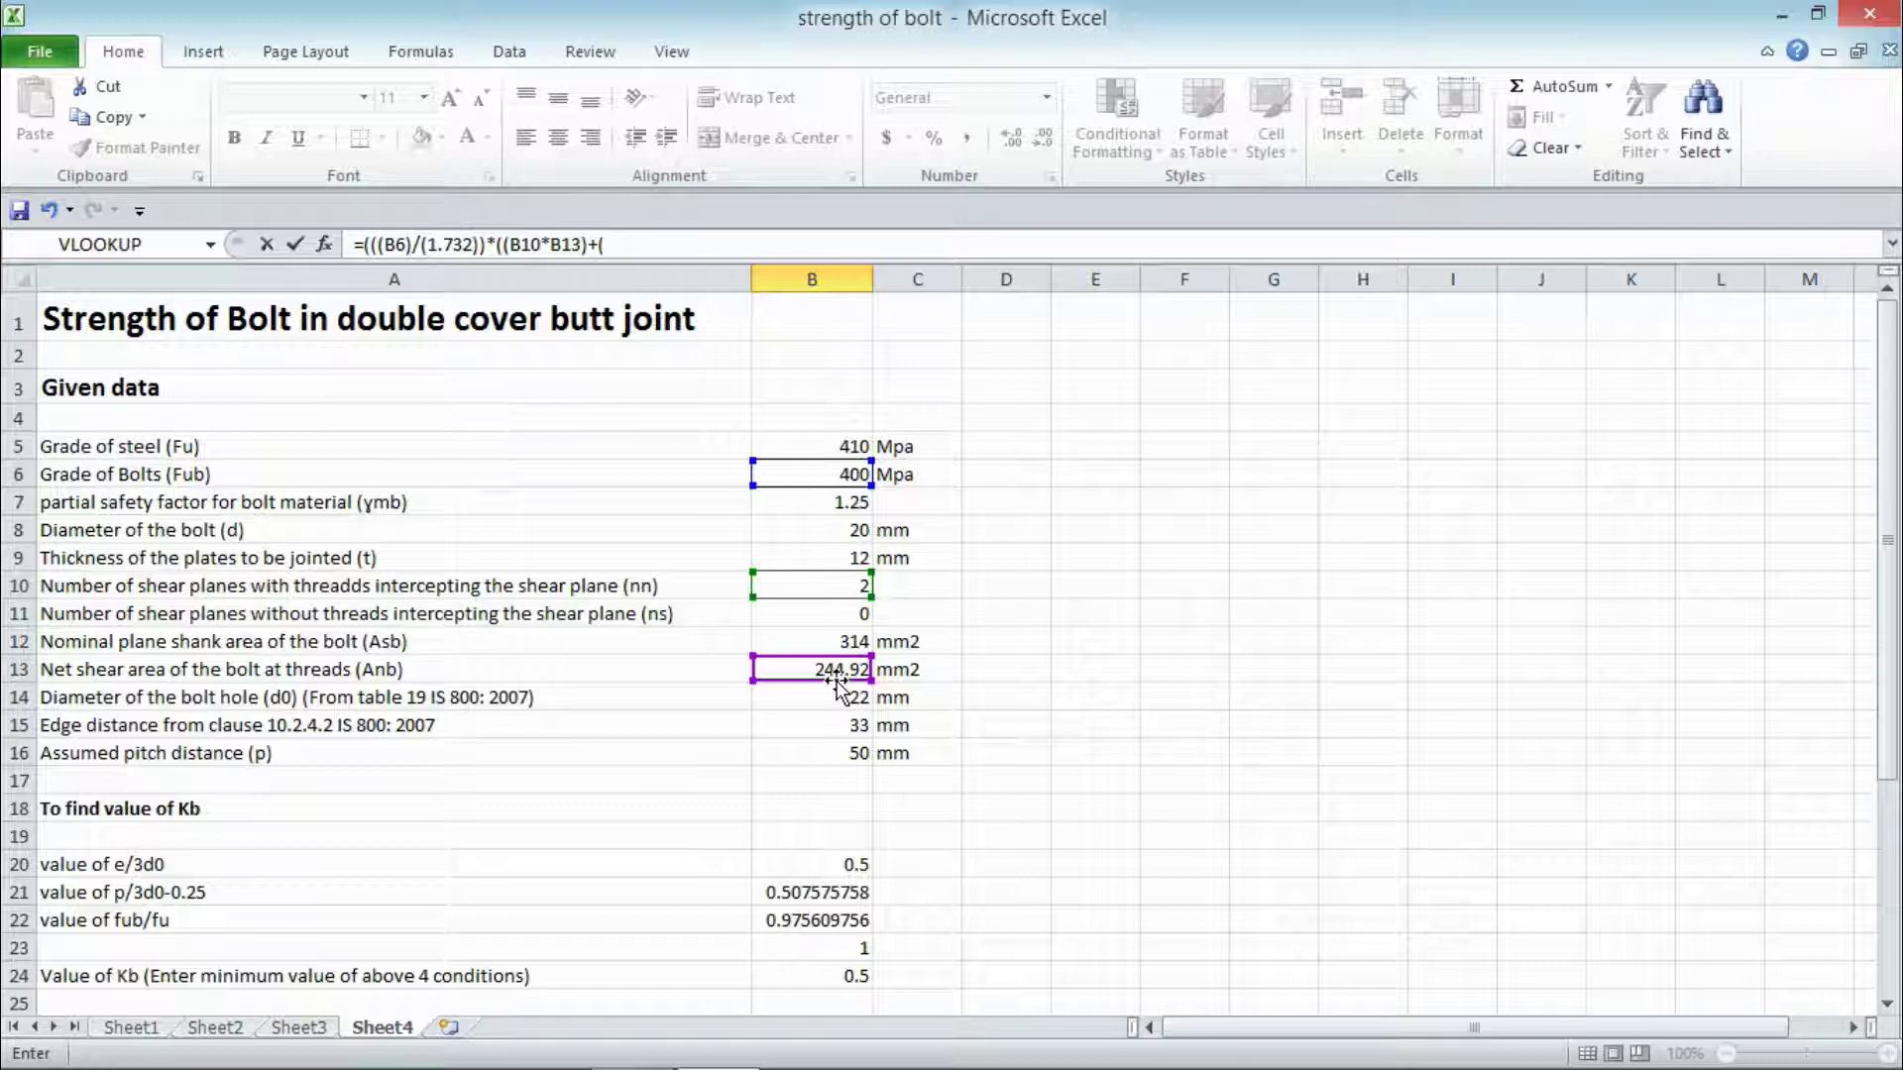
{"action": "left_click", "coordinate": [850, 612]}
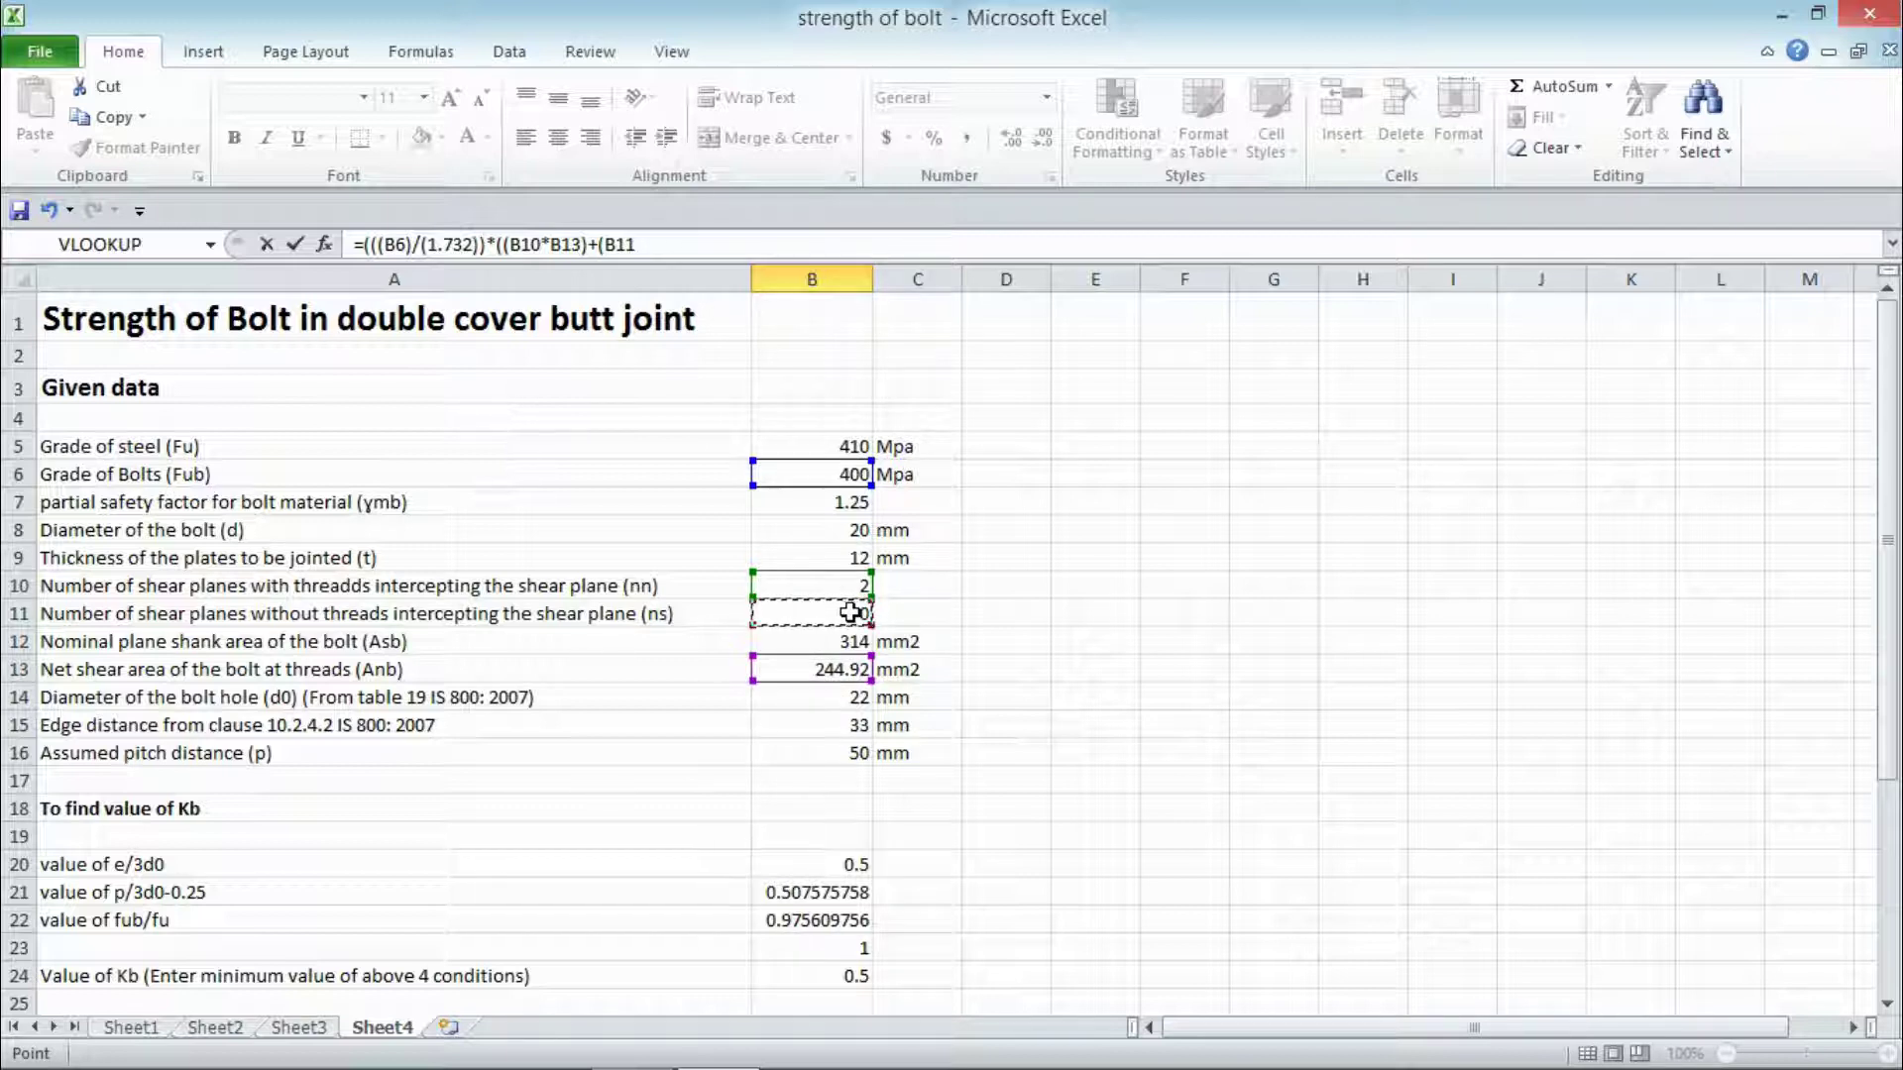
{"action": "type", "text": "*"}
{"action": "left_click", "coordinate": [837, 645]}
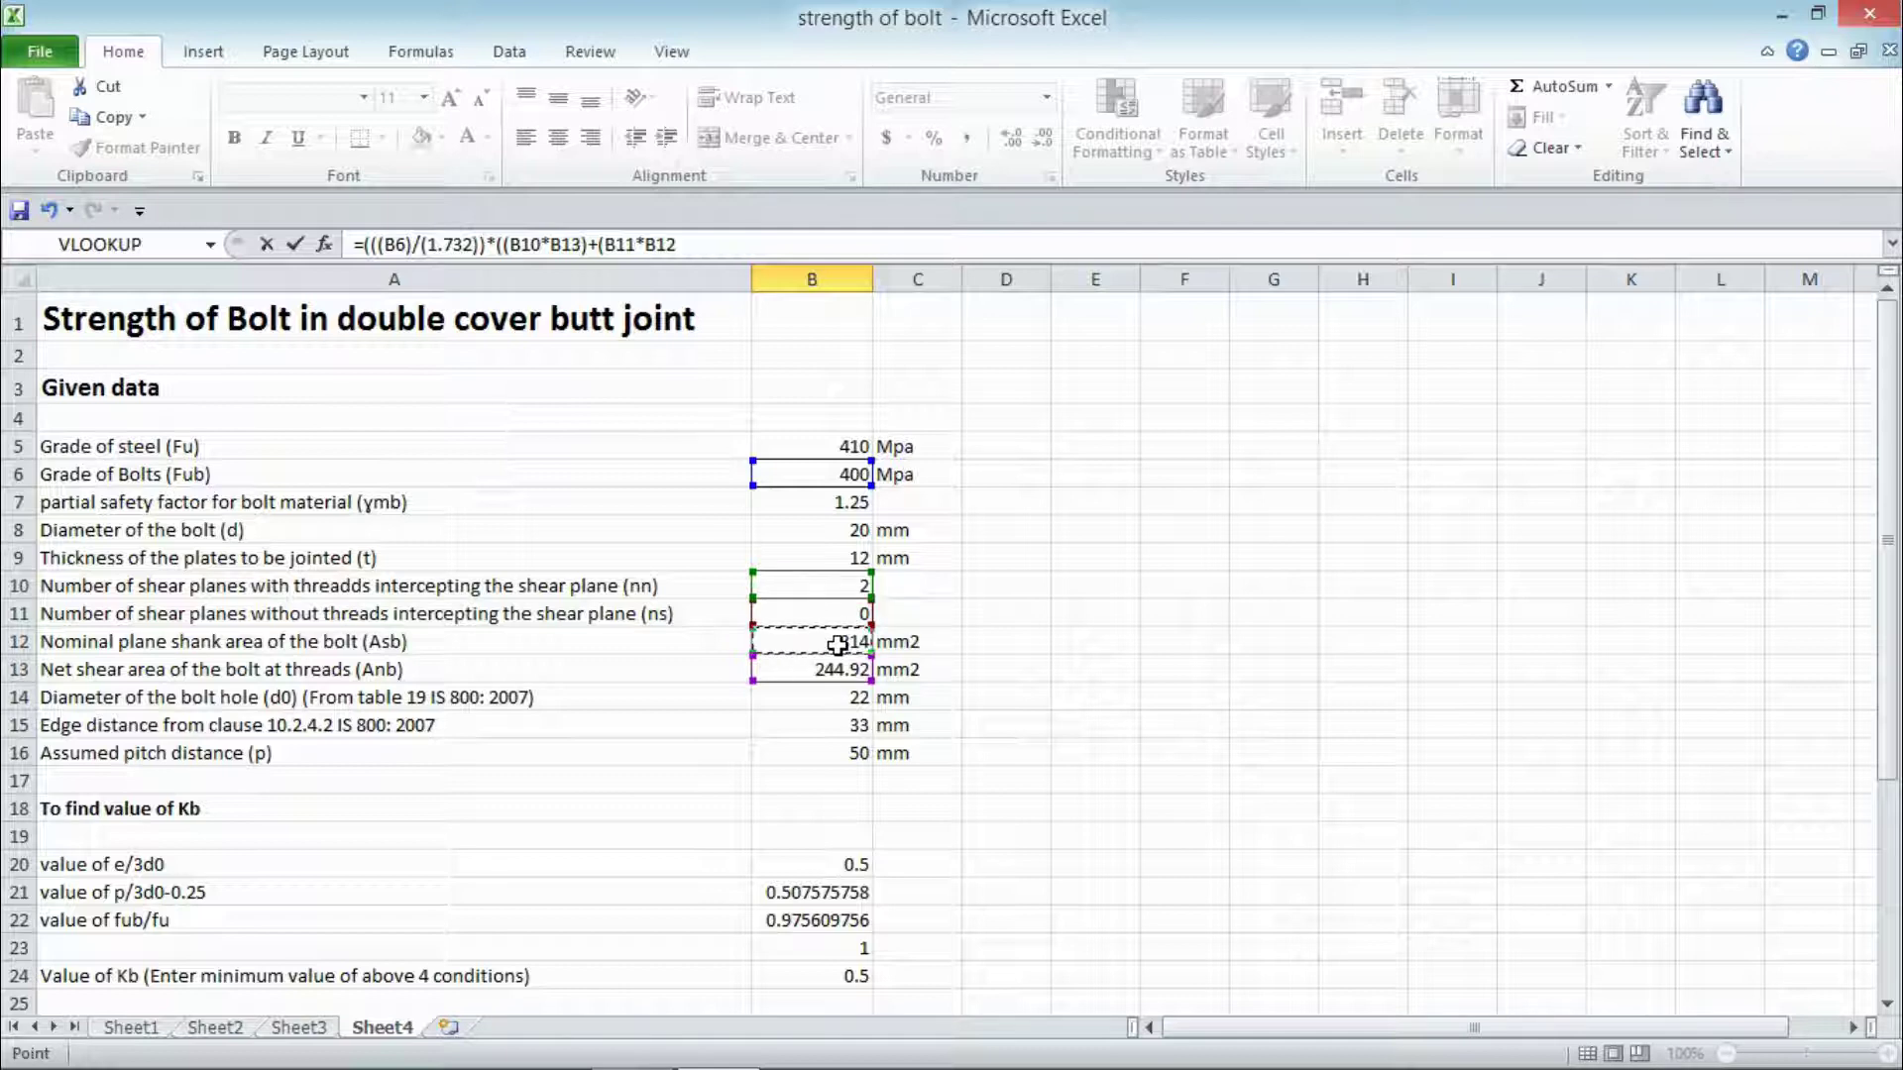
{"action": "type", "text": "))"}
{"action": "type", "text": ")"}
{"action": "left_click_drag", "start_coordinate": [1889, 485], "coordinate": [1888, 698]}
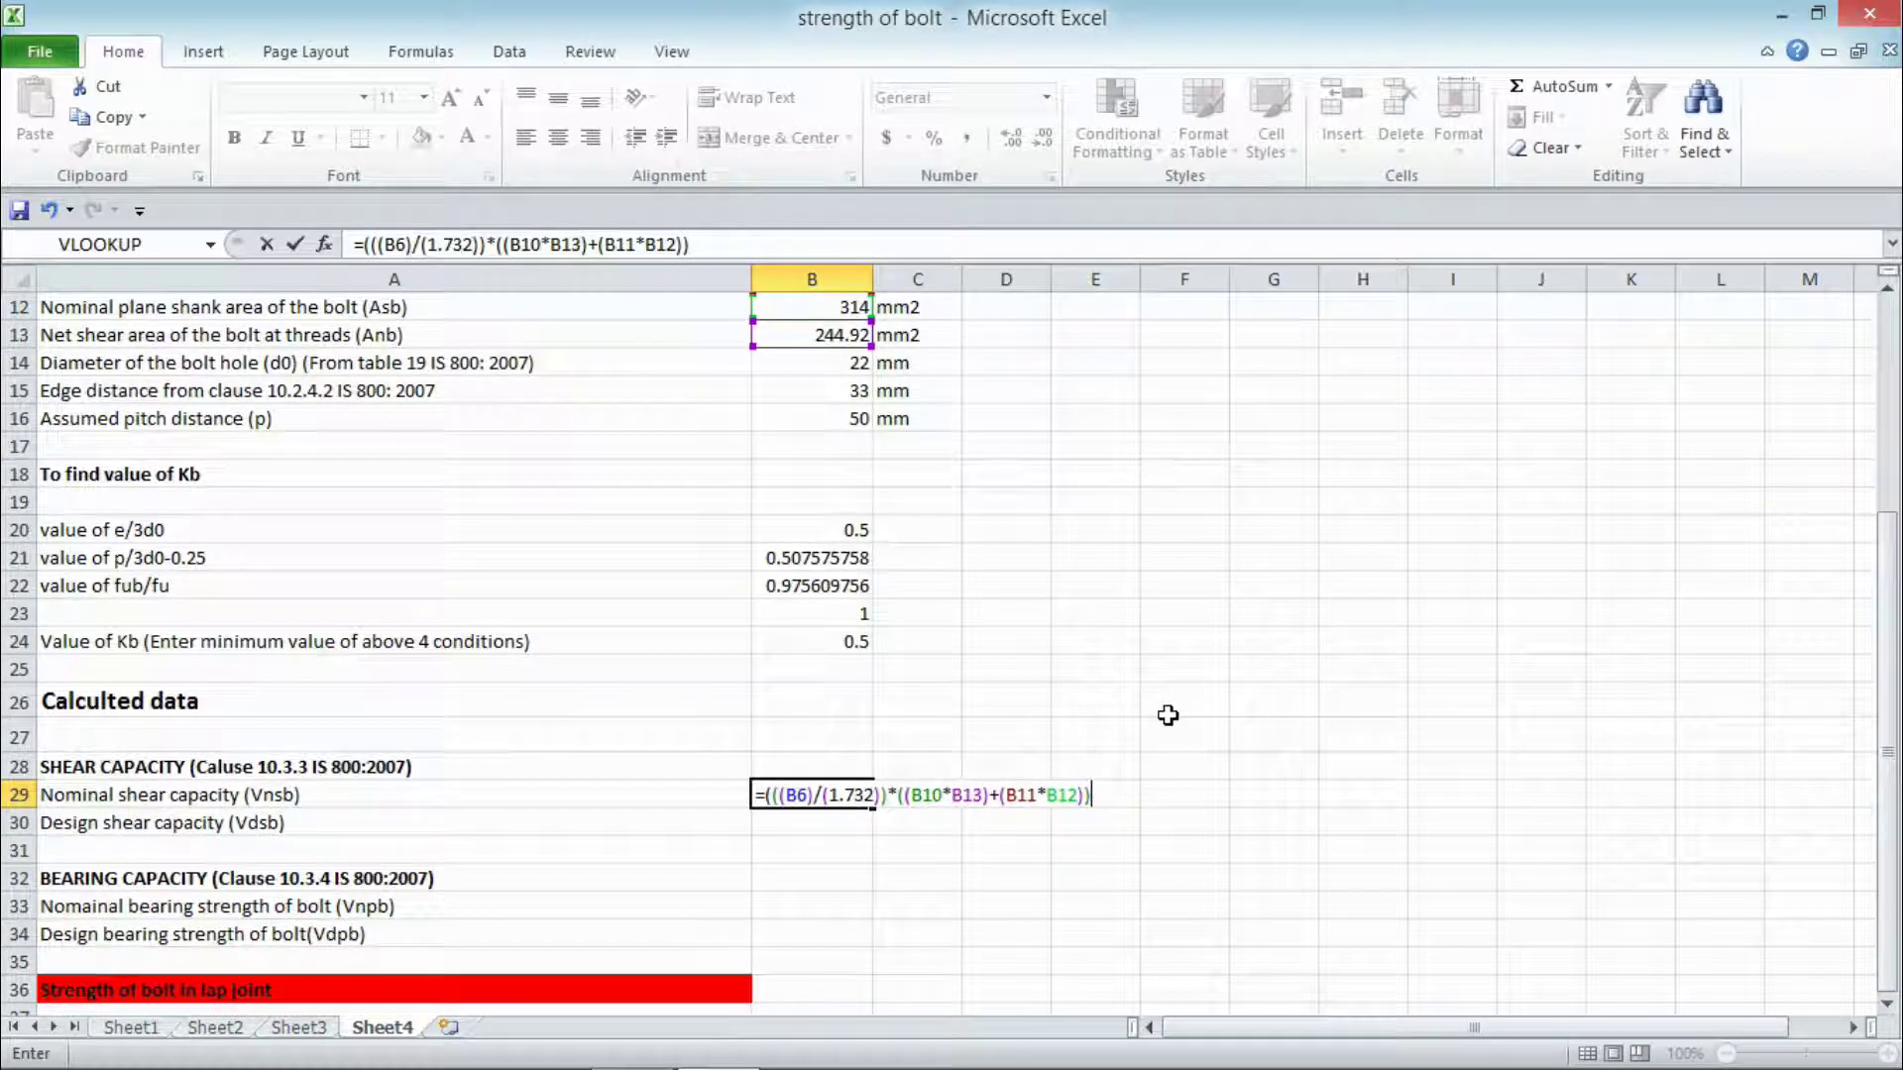
{"action": "type", "text": ")"}
{"action": "key", "text": "Return"}
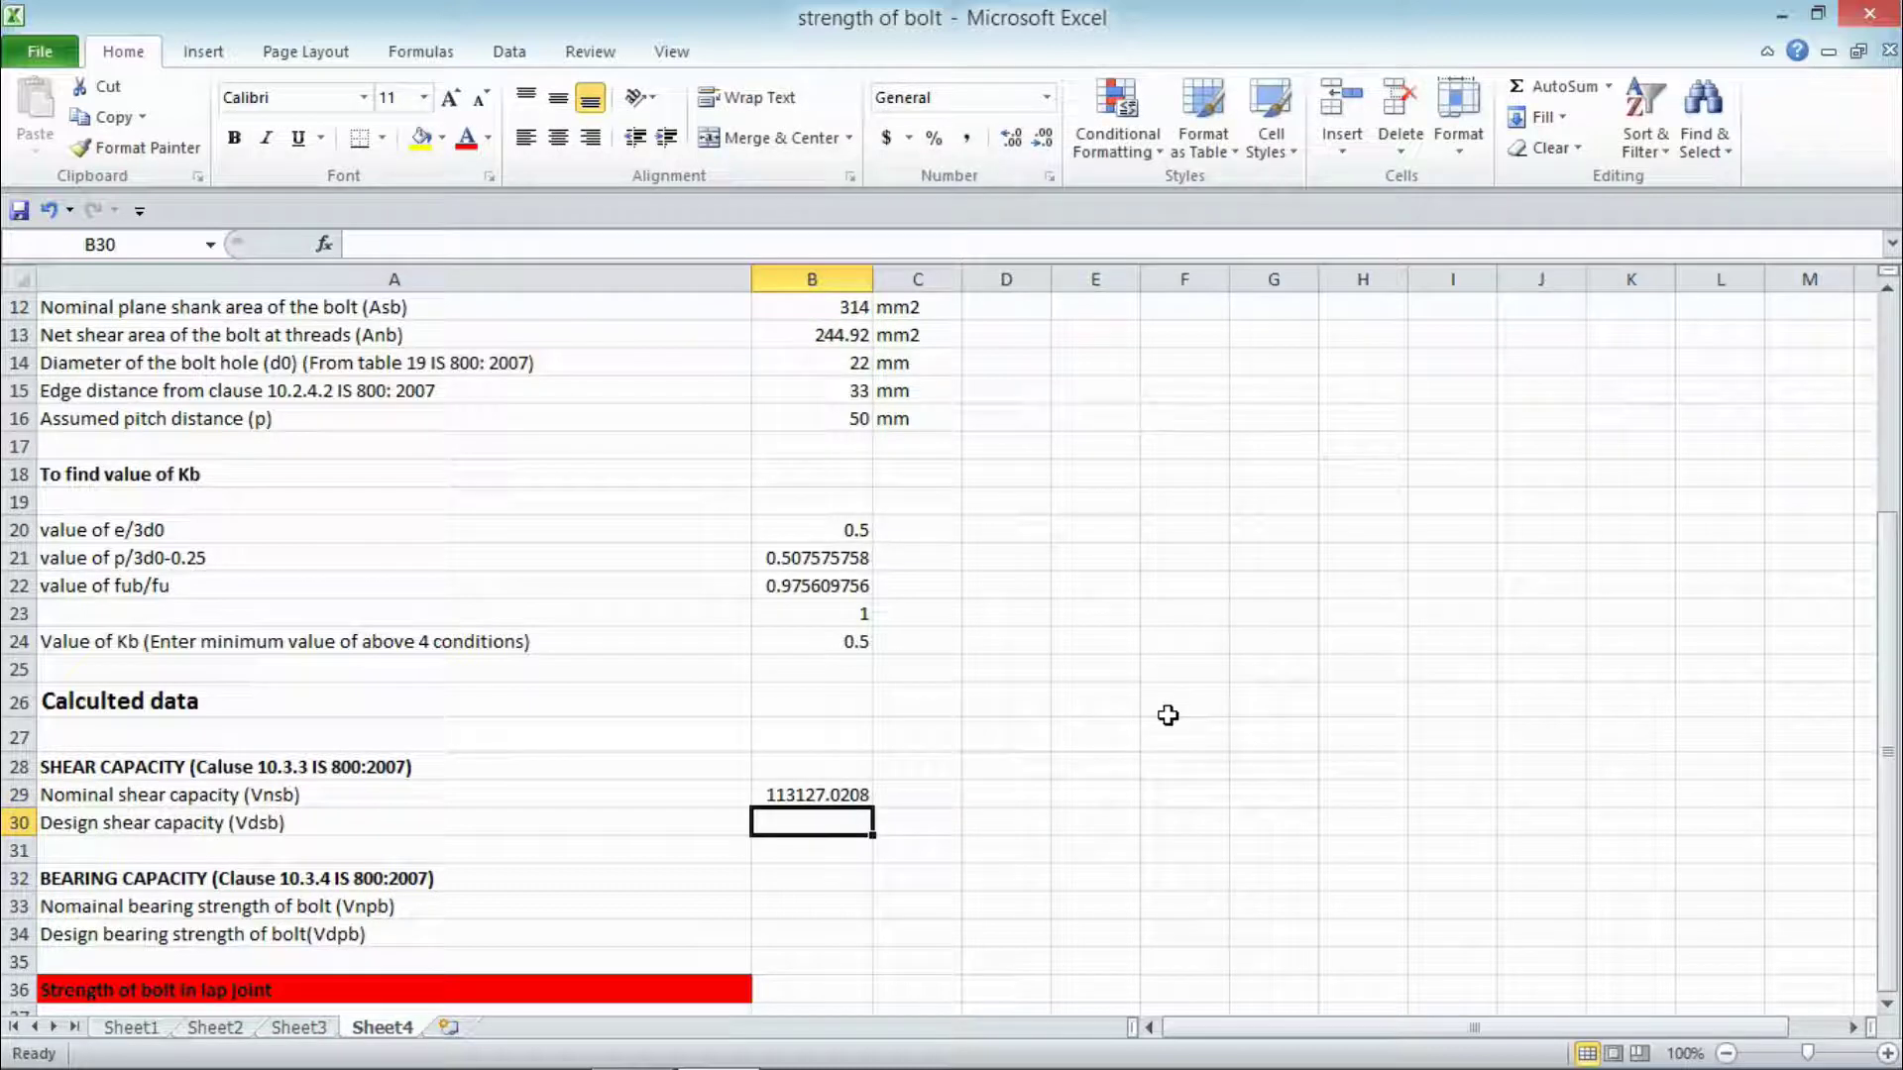
Step: Label the nominal shear capacity Vnsb with unit N
{"action": "key", "text": "Up"}
{"action": "key", "text": "Right"}
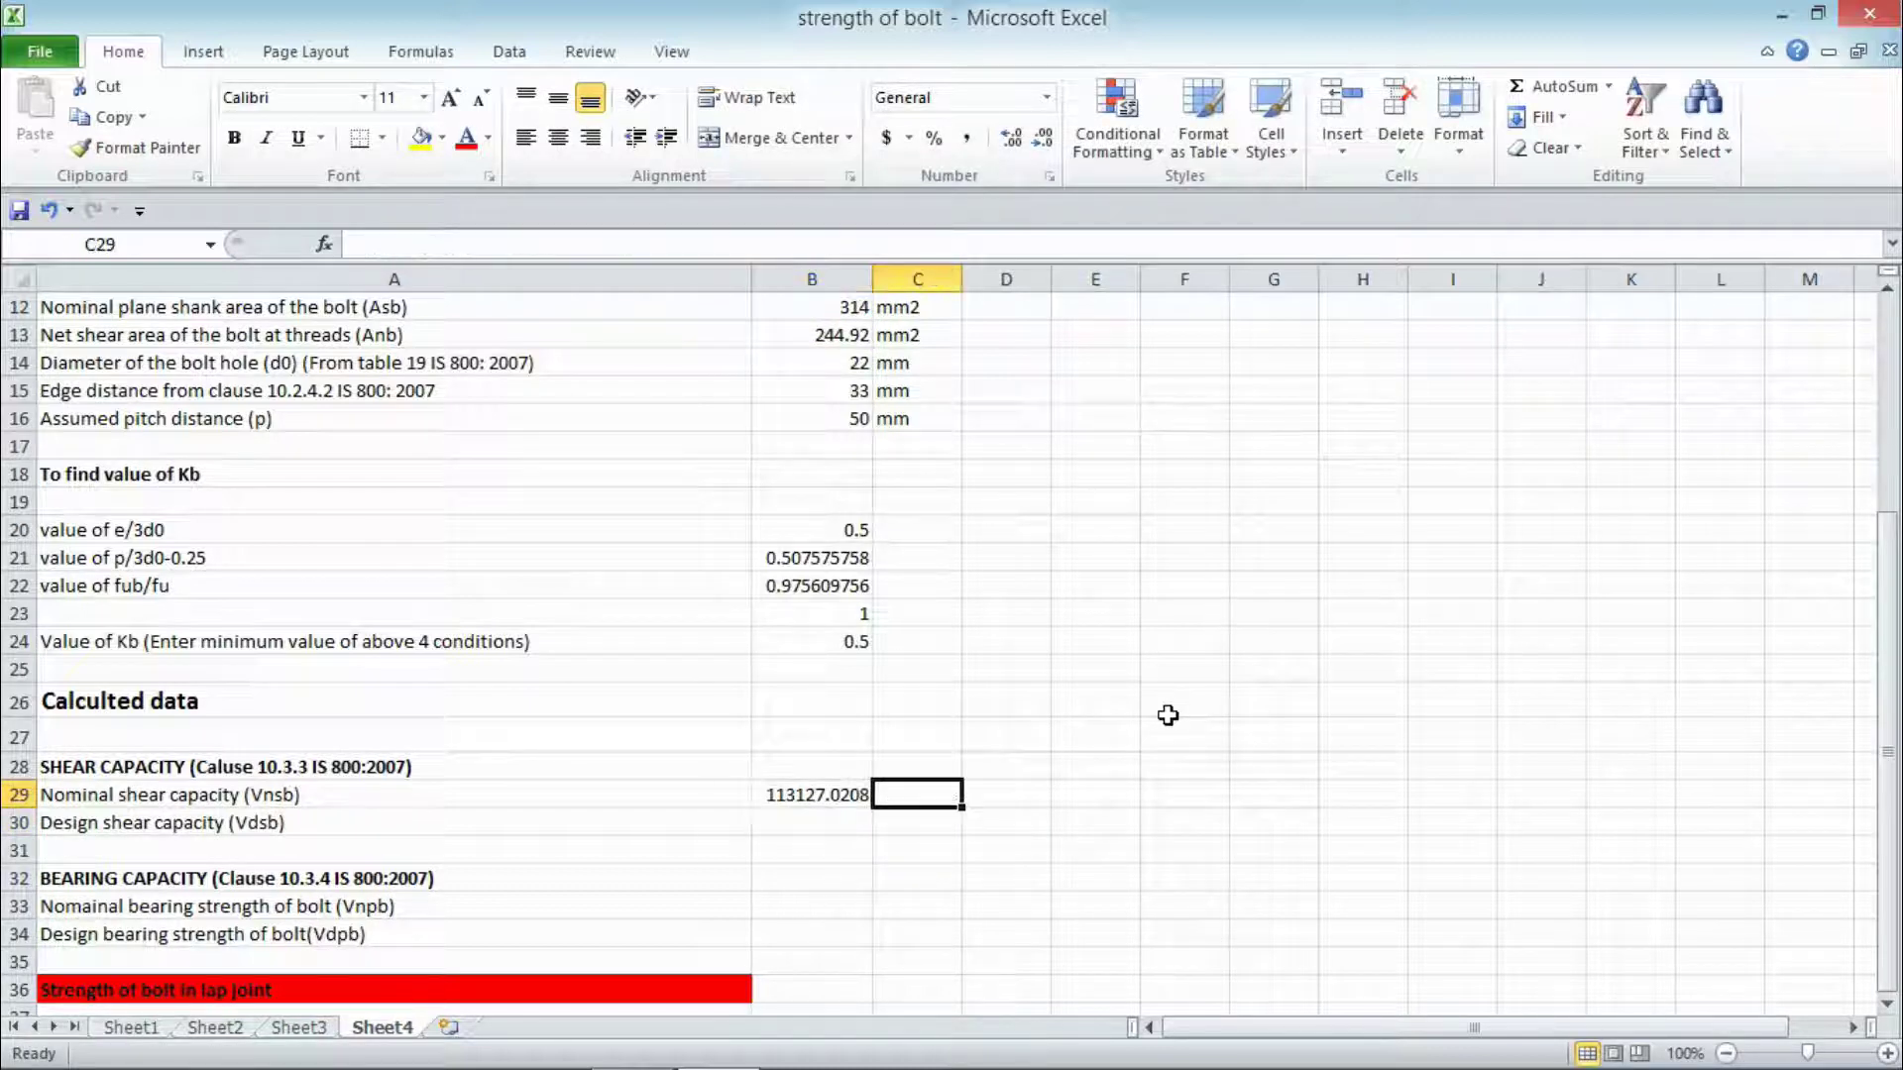
{"action": "type", "text": "N"}
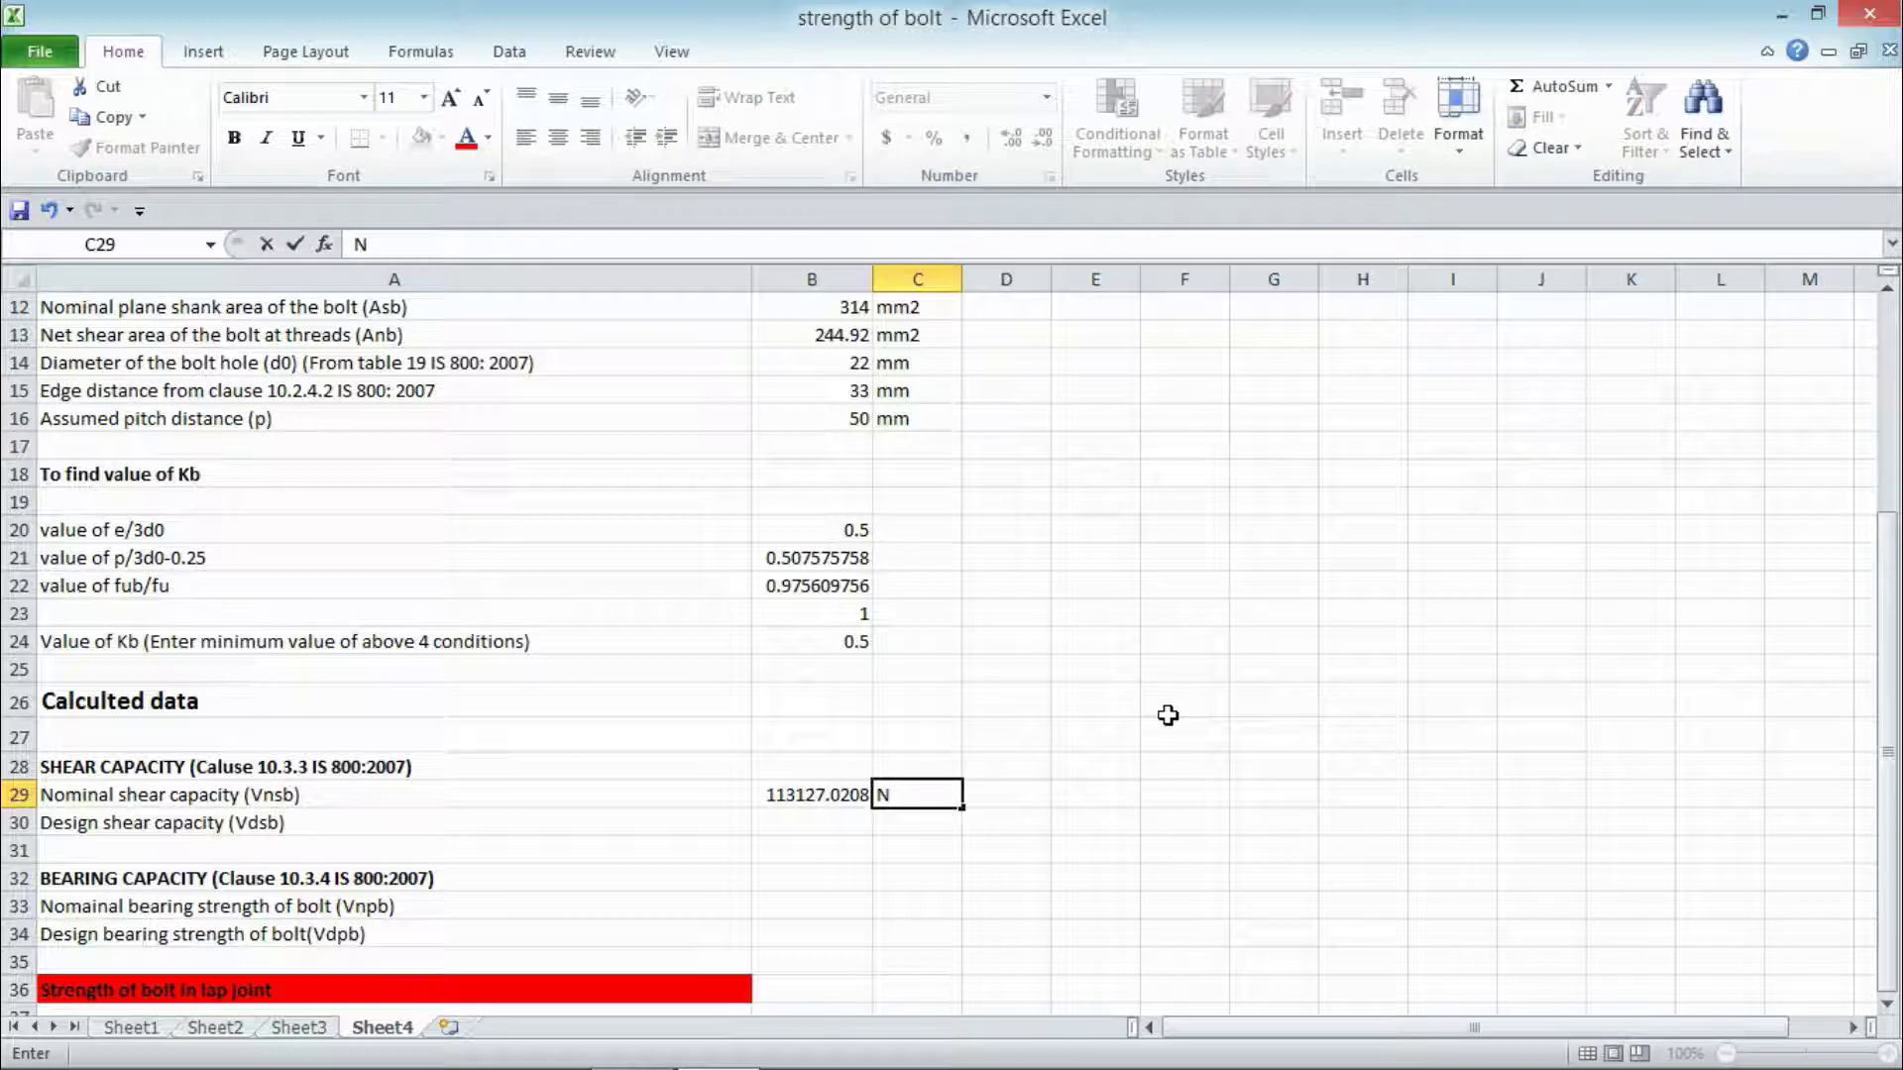
{"action": "key", "text": "Return"}
Step: Enter design shear capacity Vdsb as =B29/B7, giving 90501.61663
{"action": "key", "text": "Left"}
{"action": "type", "text": "="}
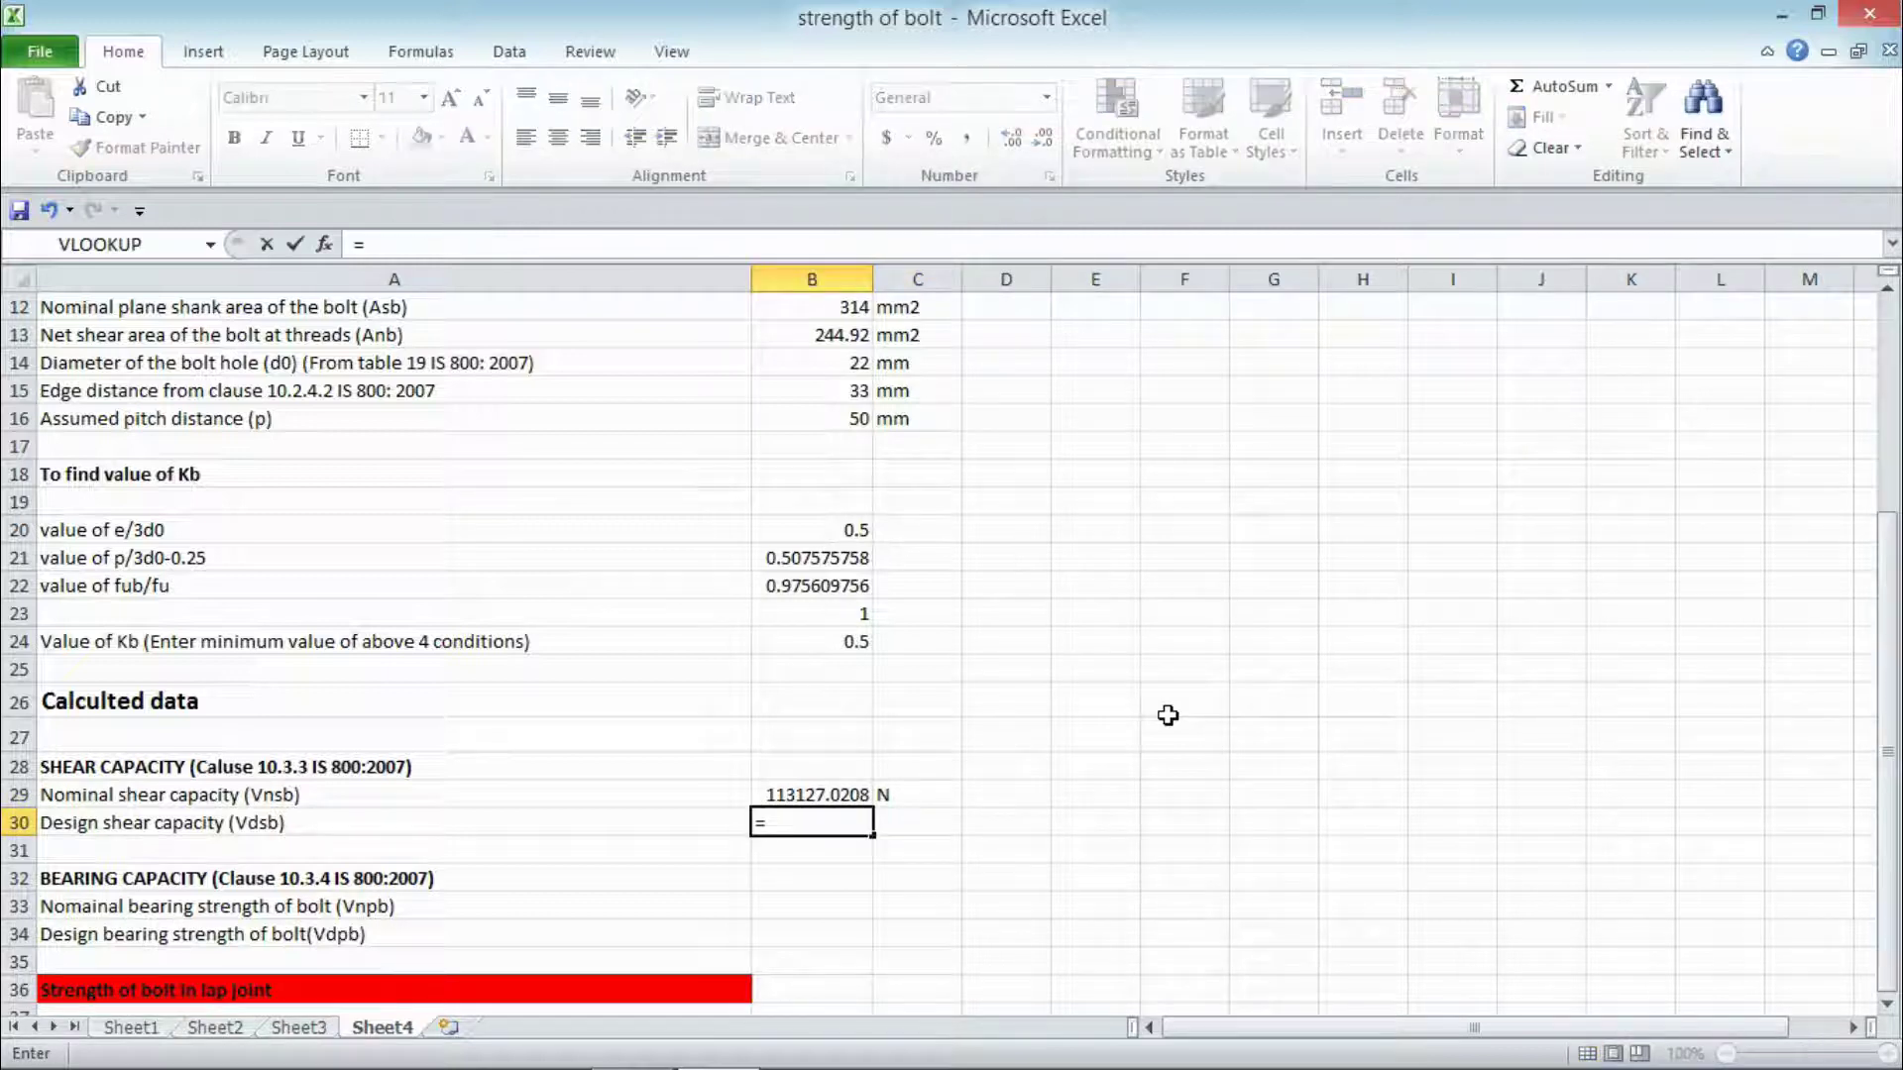
{"action": "left_click", "coordinate": [858, 793]}
{"action": "type", "text": "/1.25"}
{"action": "key", "text": "BackSpace"}
{"action": "key", "text": "BackSpace"}
{"action": "key", "text": "BackSpace"}
{"action": "key", "text": "BackSpace"}
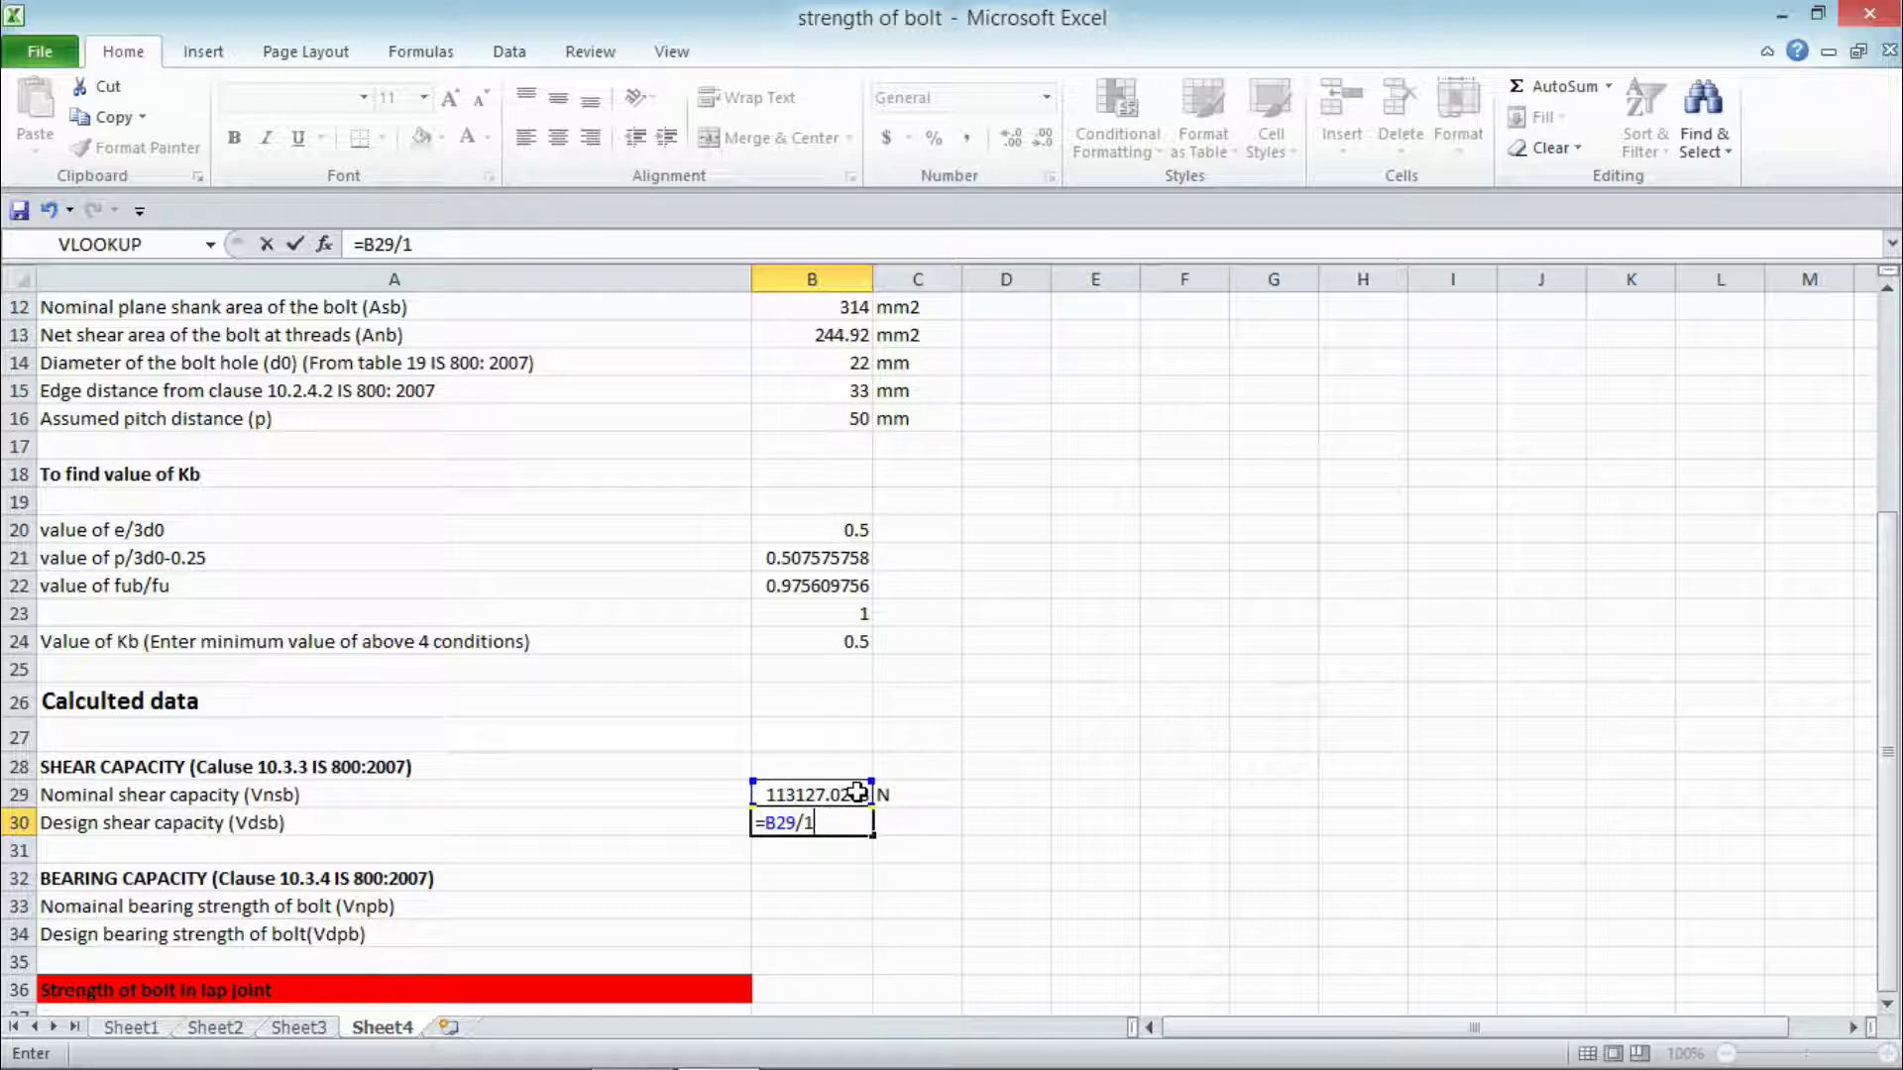
{"action": "key", "text": "Up"}
{"action": "key", "text": "Up"}
{"action": "key", "text": "Up"}
{"action": "key", "text": "Up"}
{"action": "key", "text": "Up"}
{"action": "key", "text": "Up"}
{"action": "key", "text": "Up"}
{"action": "key", "text": "Up"}
{"action": "key", "text": "Up"}
{"action": "key", "text": "Up"}
{"action": "key", "text": "Up"}
{"action": "key", "text": "Up"}
{"action": "key", "text": "Up"}
{"action": "key", "text": "Up"}
{"action": "key", "text": "Up"}
{"action": "key", "text": "Up"}
{"action": "key", "text": "Up"}
{"action": "key", "text": "Up"}
{"action": "key", "text": "Up"}
{"action": "key", "text": "Up"}
{"action": "key", "text": "Down"}
{"action": "key", "text": "Down"}
{"action": "key", "text": "Down"}
{"action": "key", "text": "Down"}
{"action": "key", "text": "Down"}
{"action": "key", "text": "Return"}
Step: Label Vdsb with unit N and move to spare cell E29
{"action": "key", "text": "Up"}
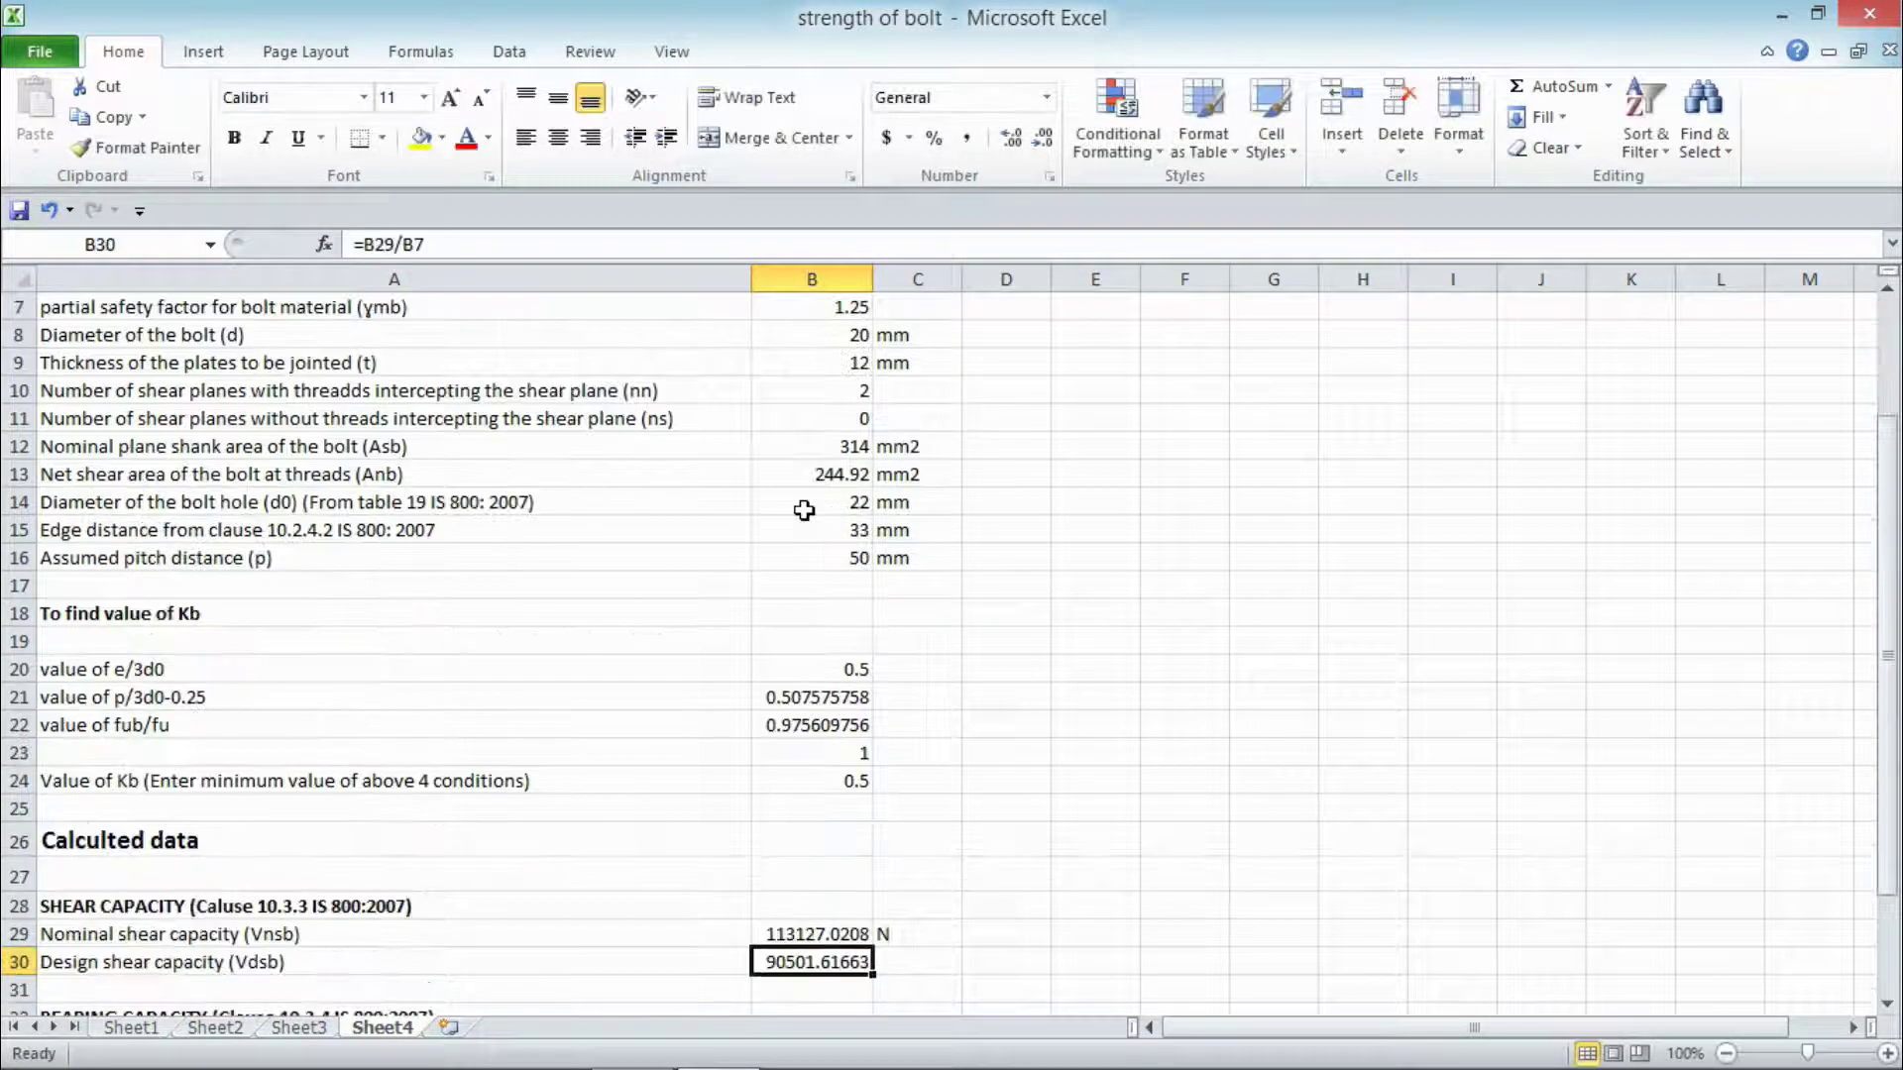
{"action": "key", "text": "Right"}
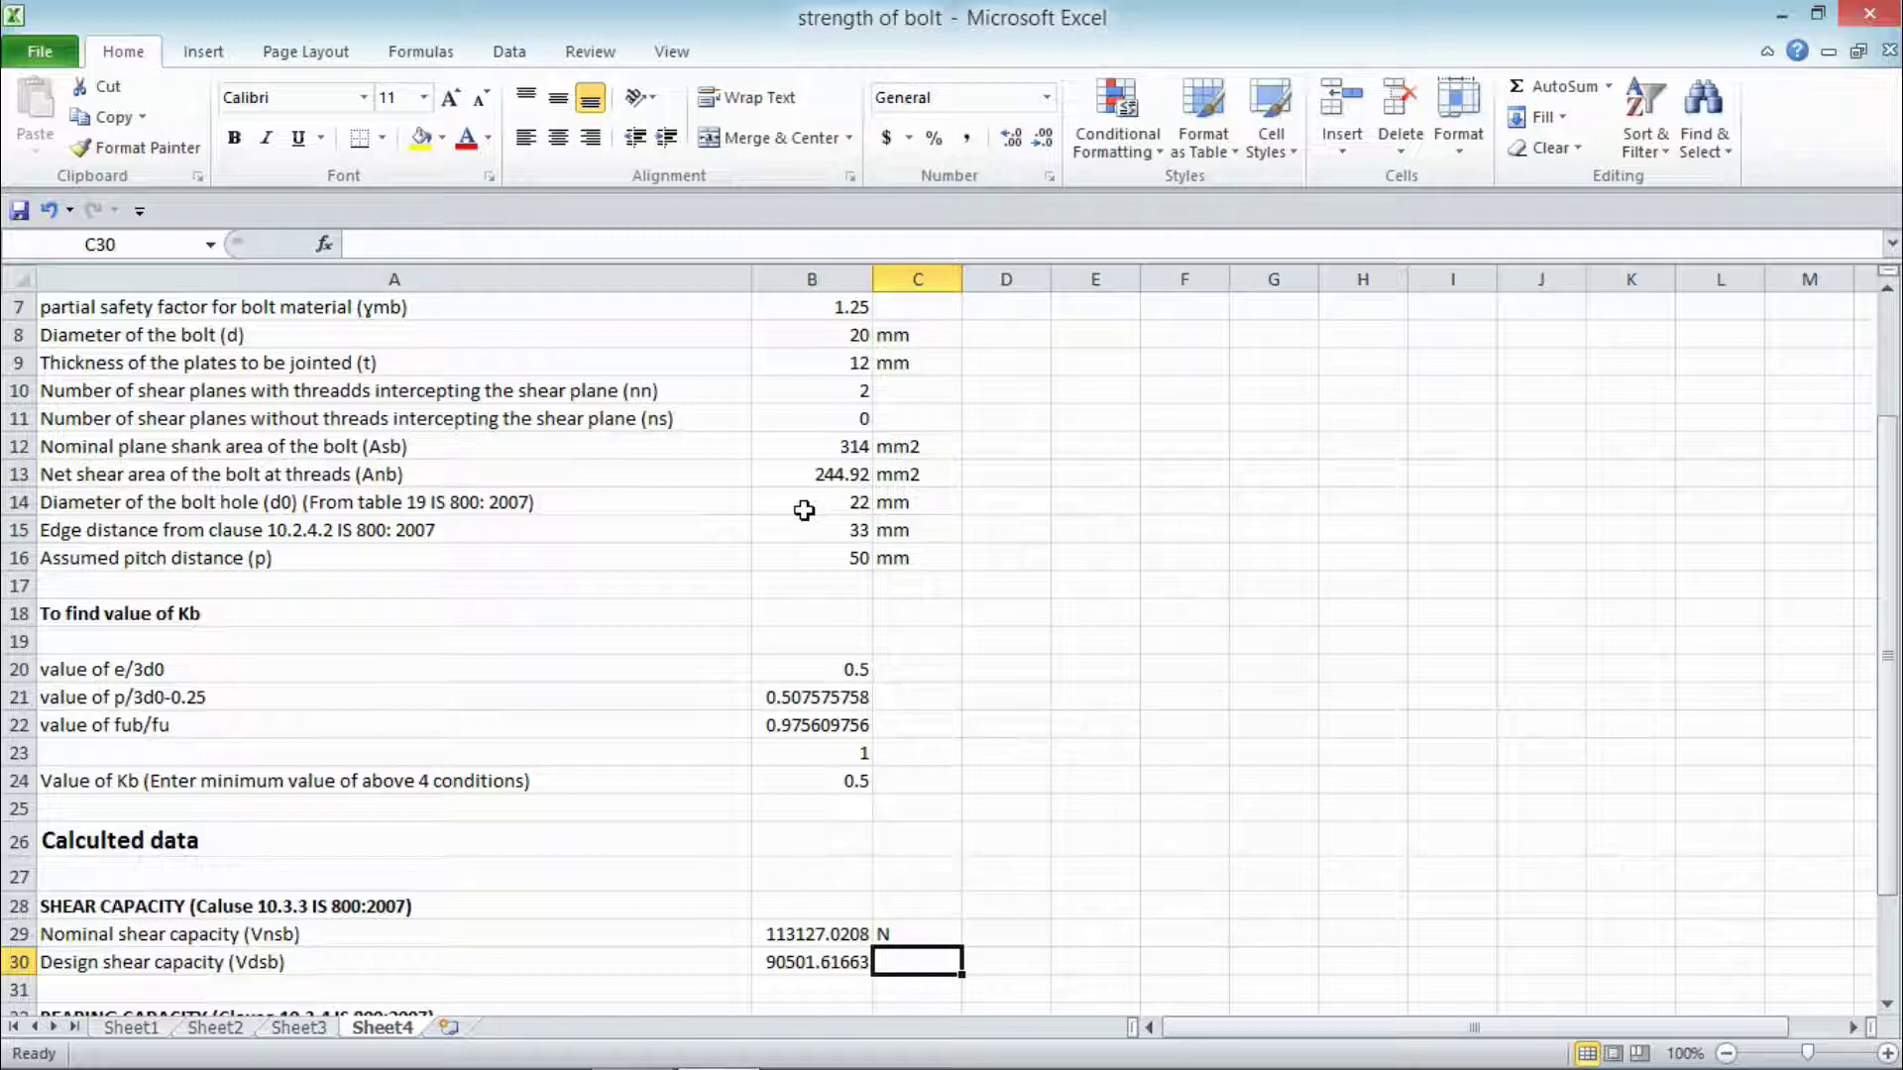
{"action": "type", "text": "N"}
{"action": "key", "text": "Up"}
{"action": "key", "text": "Down"}
{"action": "key", "text": "Right"}
{"action": "key", "text": "Right"}
{"action": "key", "text": "Up"}
Step: Convert the nominal shear capacity Vnsb to kilonewtons in E29 (113.127)
{"action": "type", "text": "="}
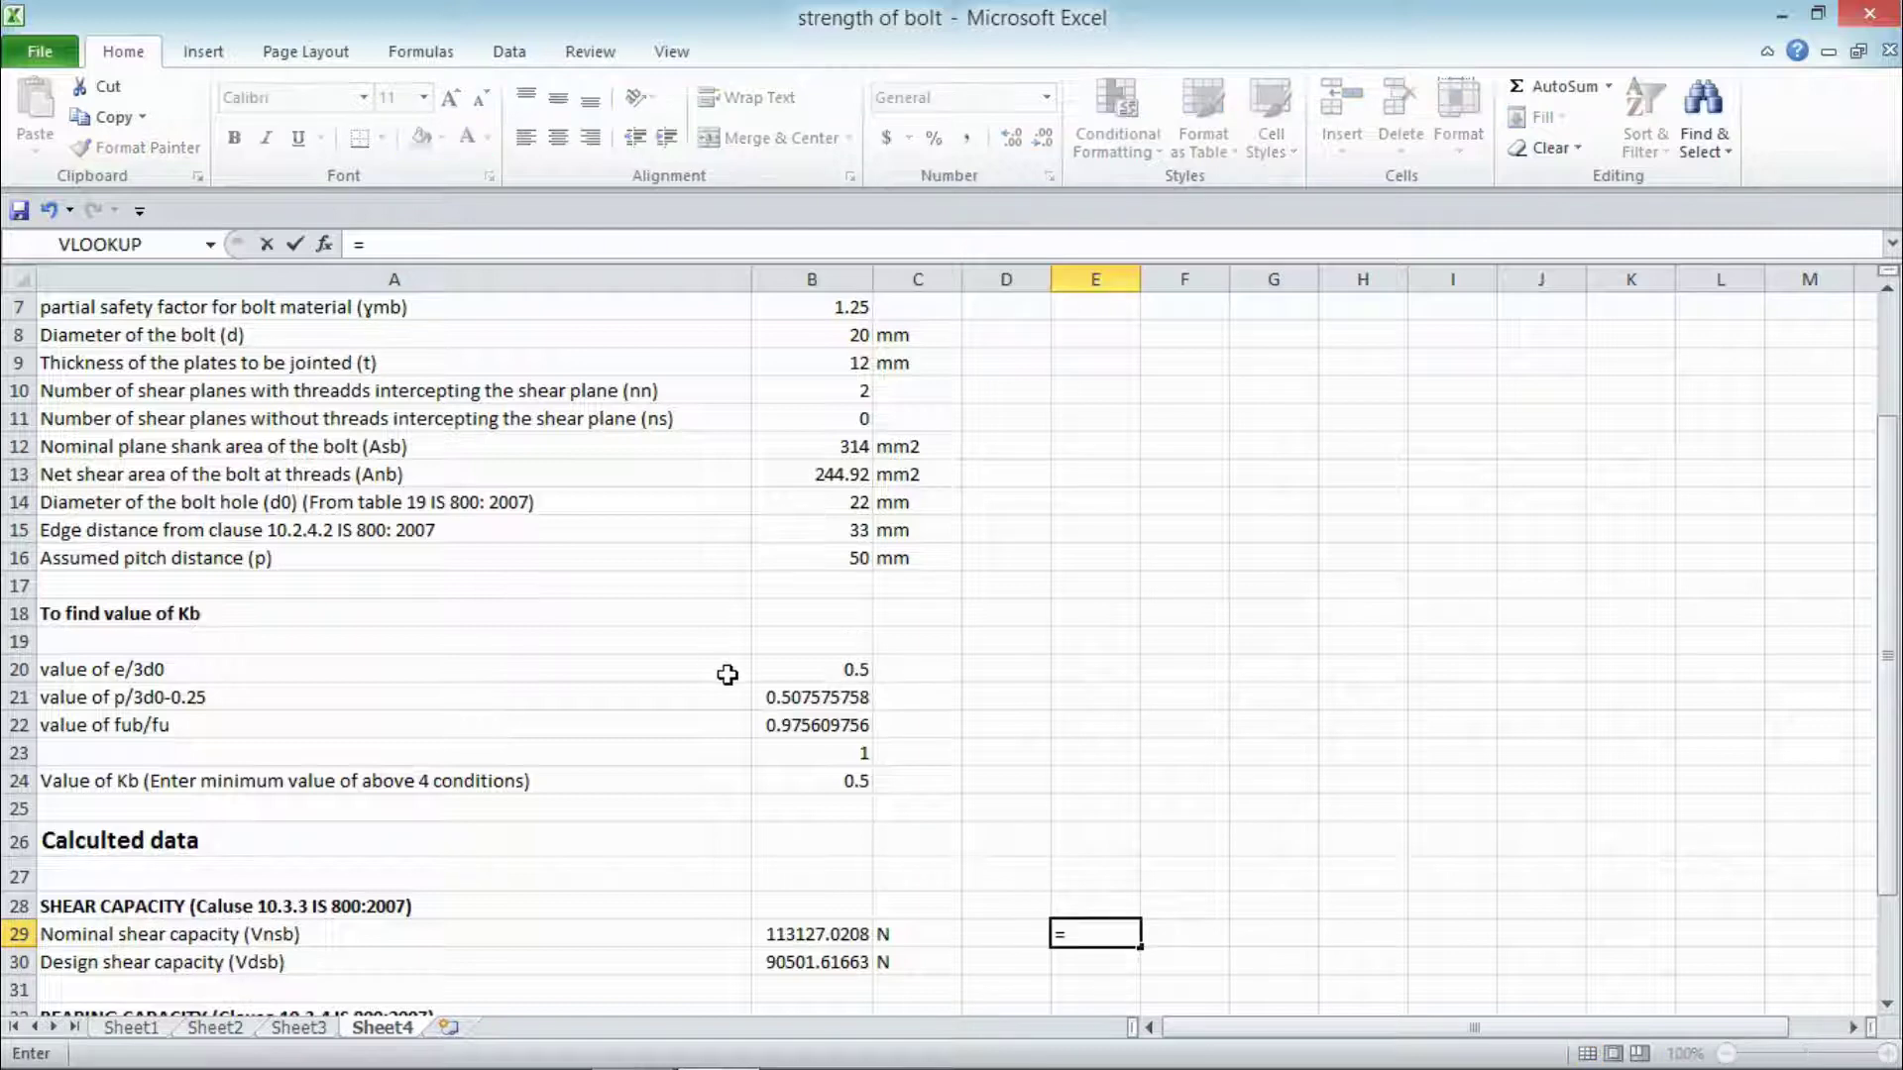
{"action": "left_click", "coordinate": [798, 934]}
{"action": "type", "text": "/1000"}
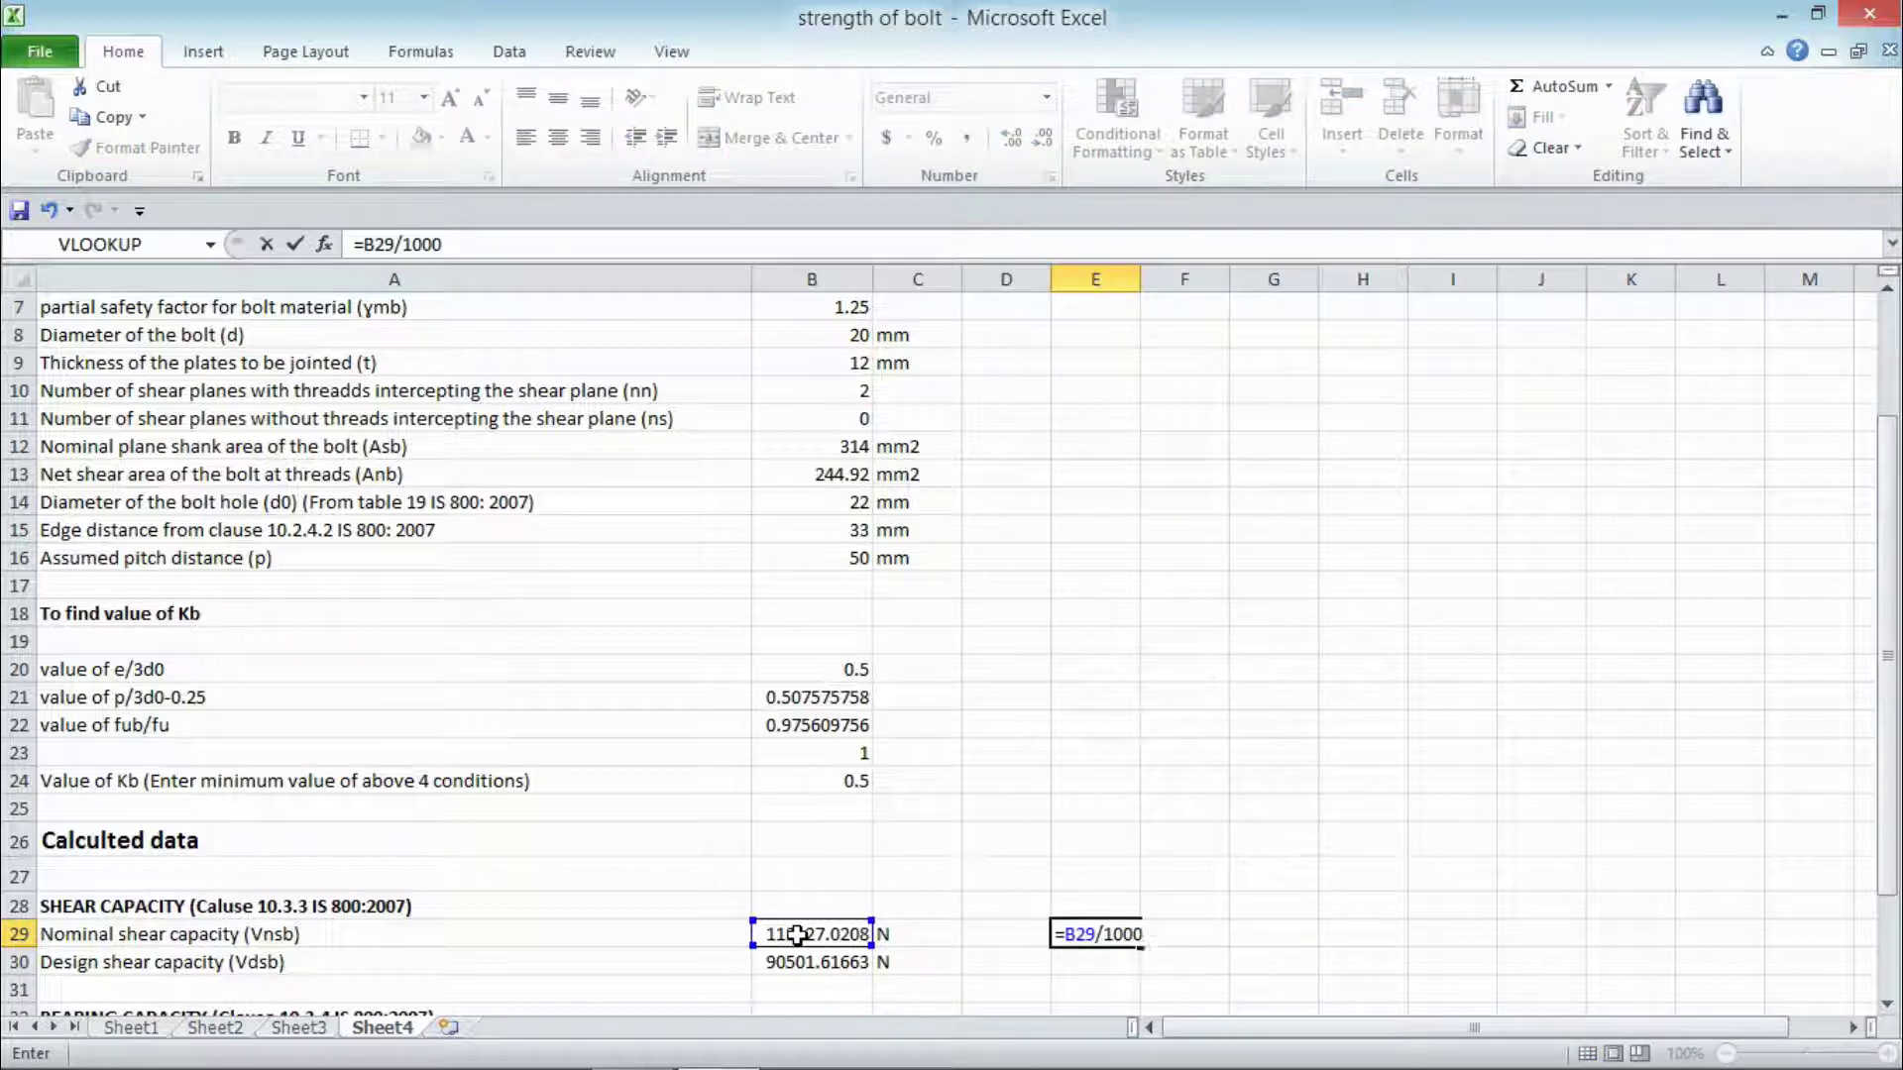
{"action": "key", "text": "Return"}
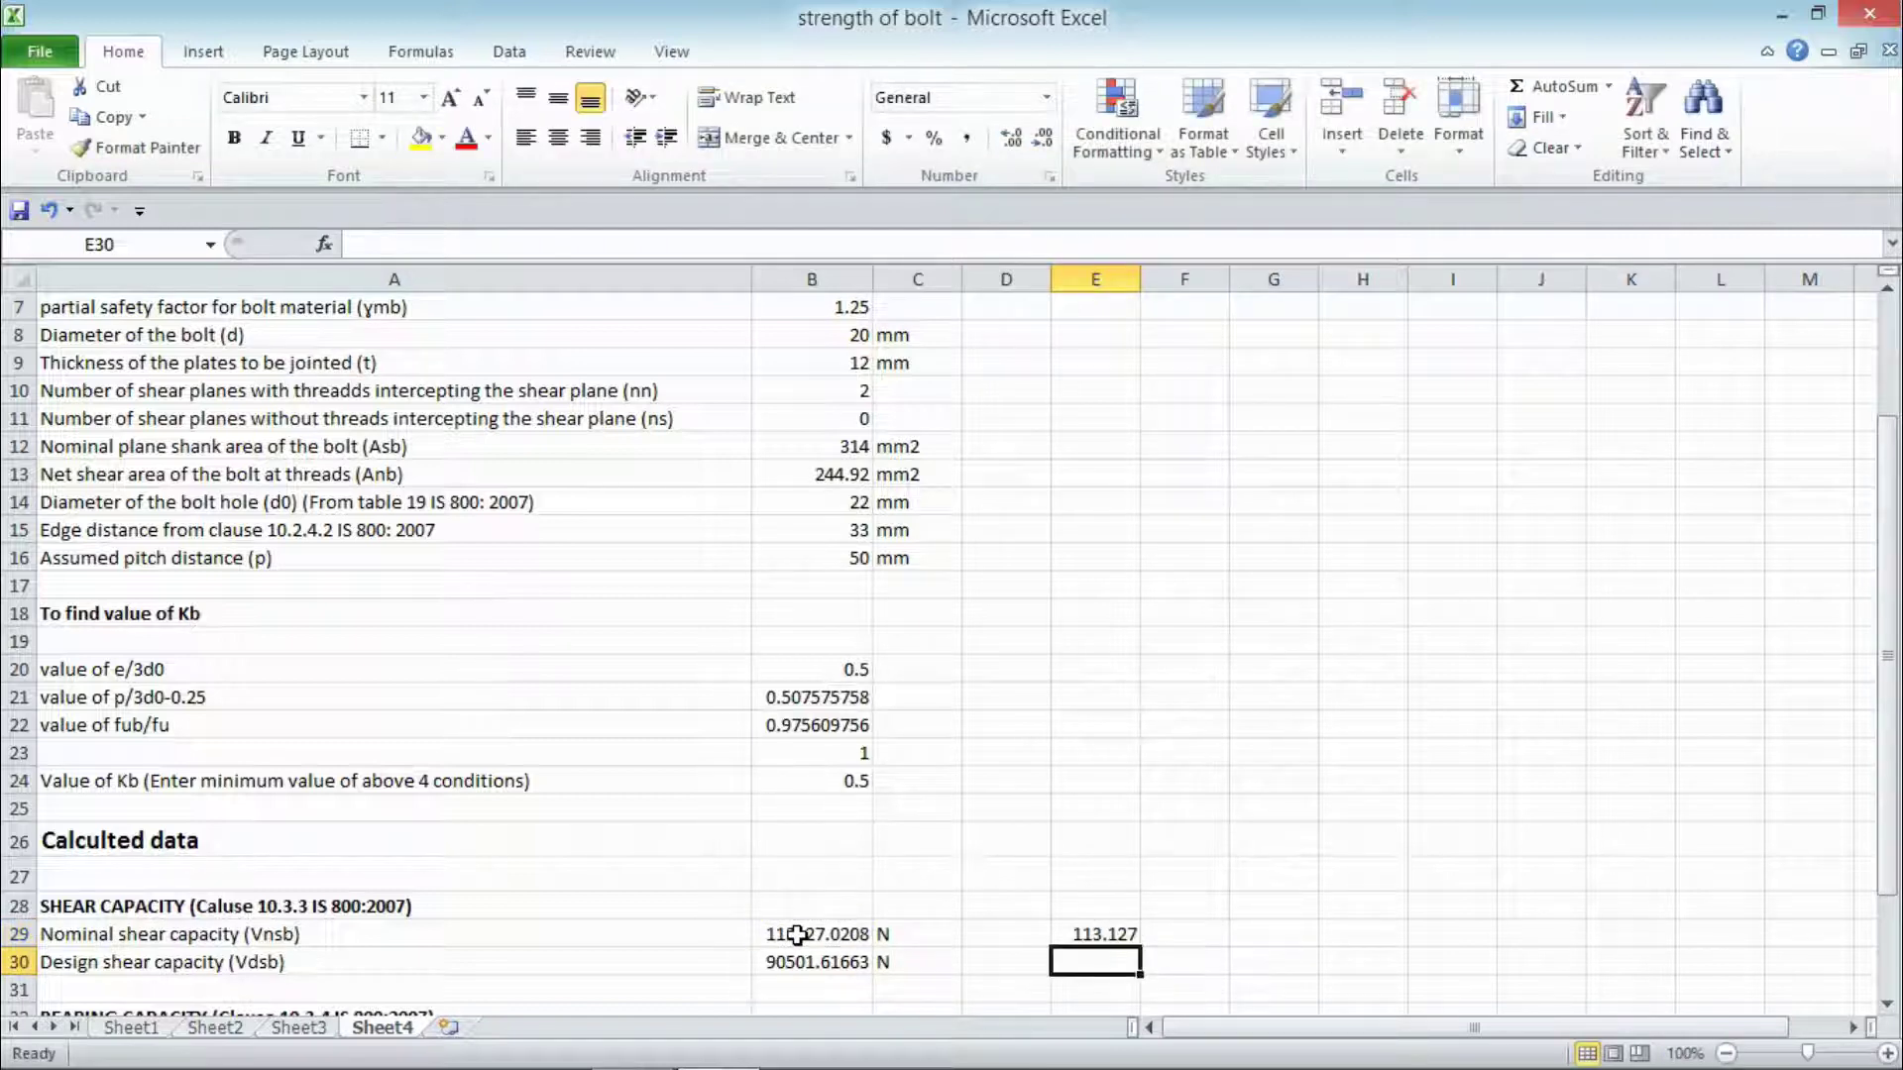
Step: Convert the design shear capacity Vdsb to kilonewtons in E30 (90.50162)
{"action": "left_click", "coordinate": [796, 964]}
{"action": "key", "text": "Right"}
{"action": "key", "text": "Right"}
{"action": "key", "text": "Right"}
{"action": "type", "text": "="}
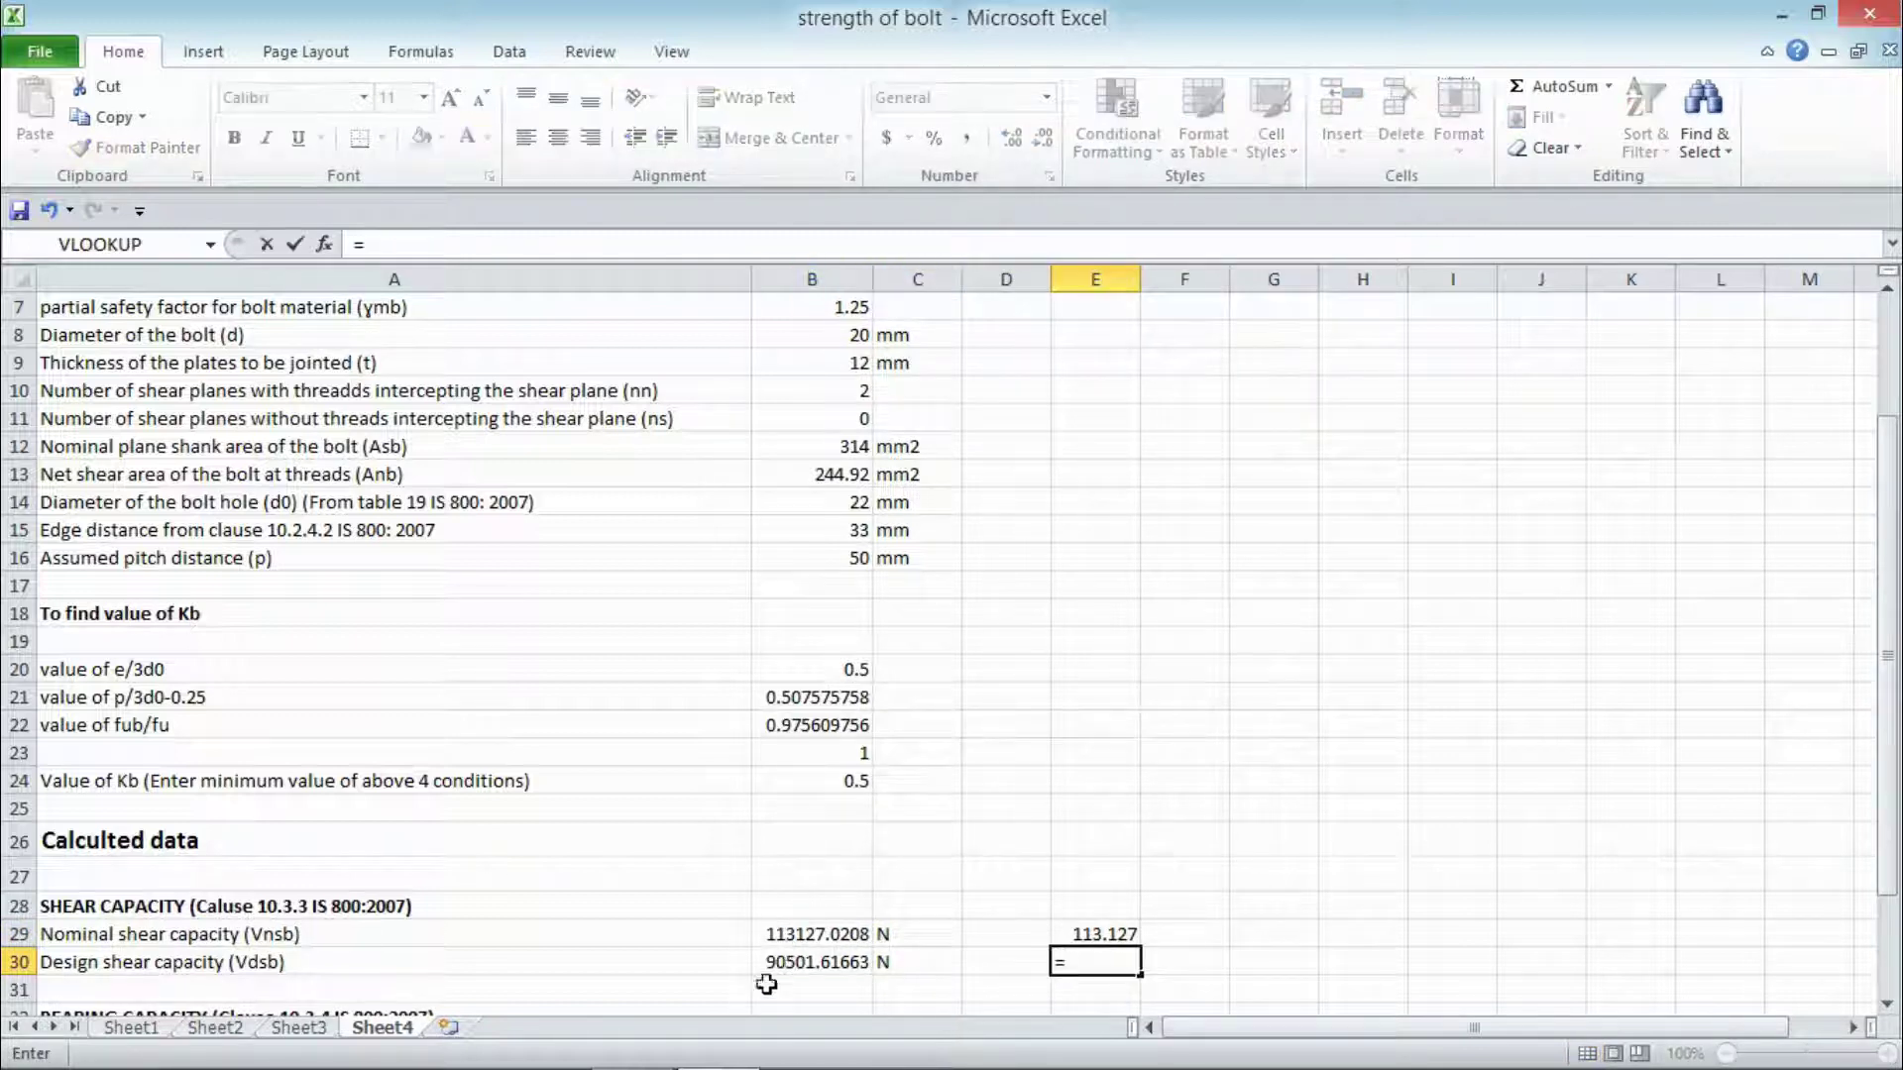
{"action": "left_click", "coordinate": [787, 963]}
{"action": "type", "text": "/1000"}
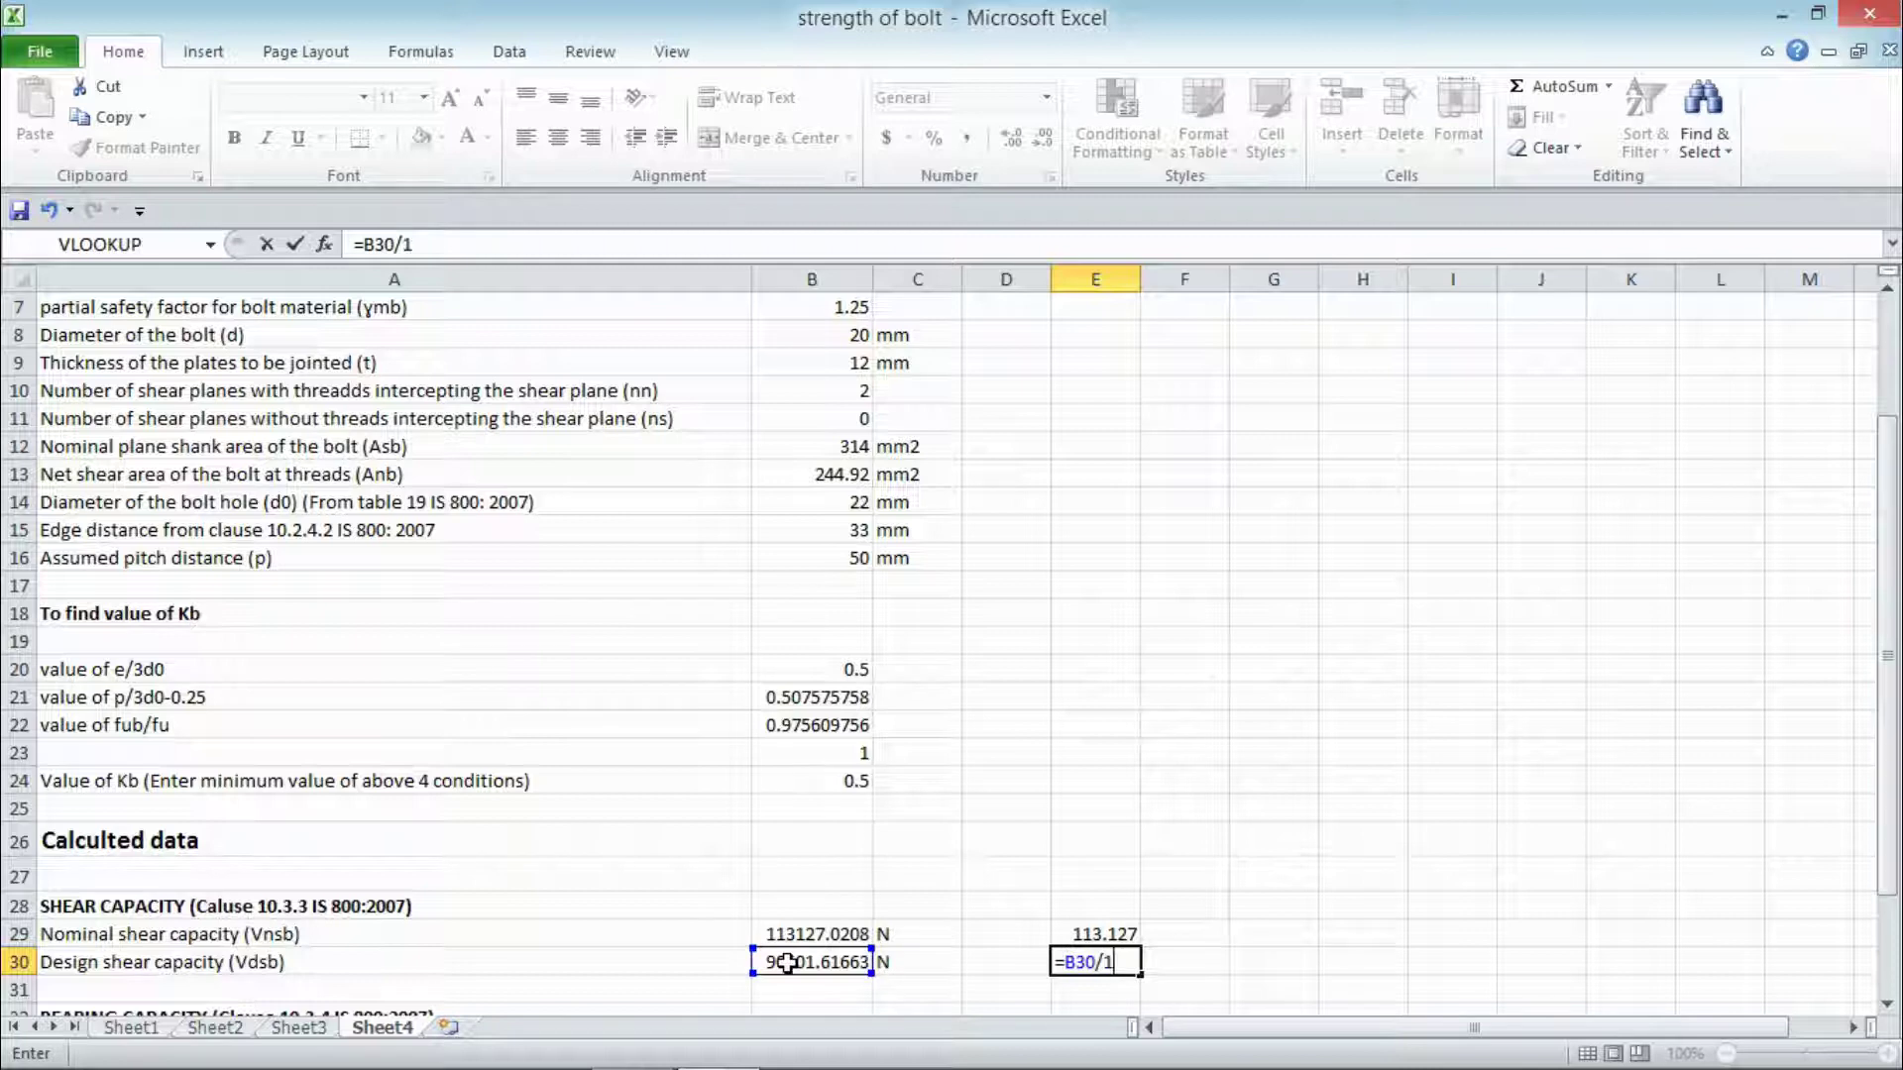
{"action": "key", "text": "Return"}
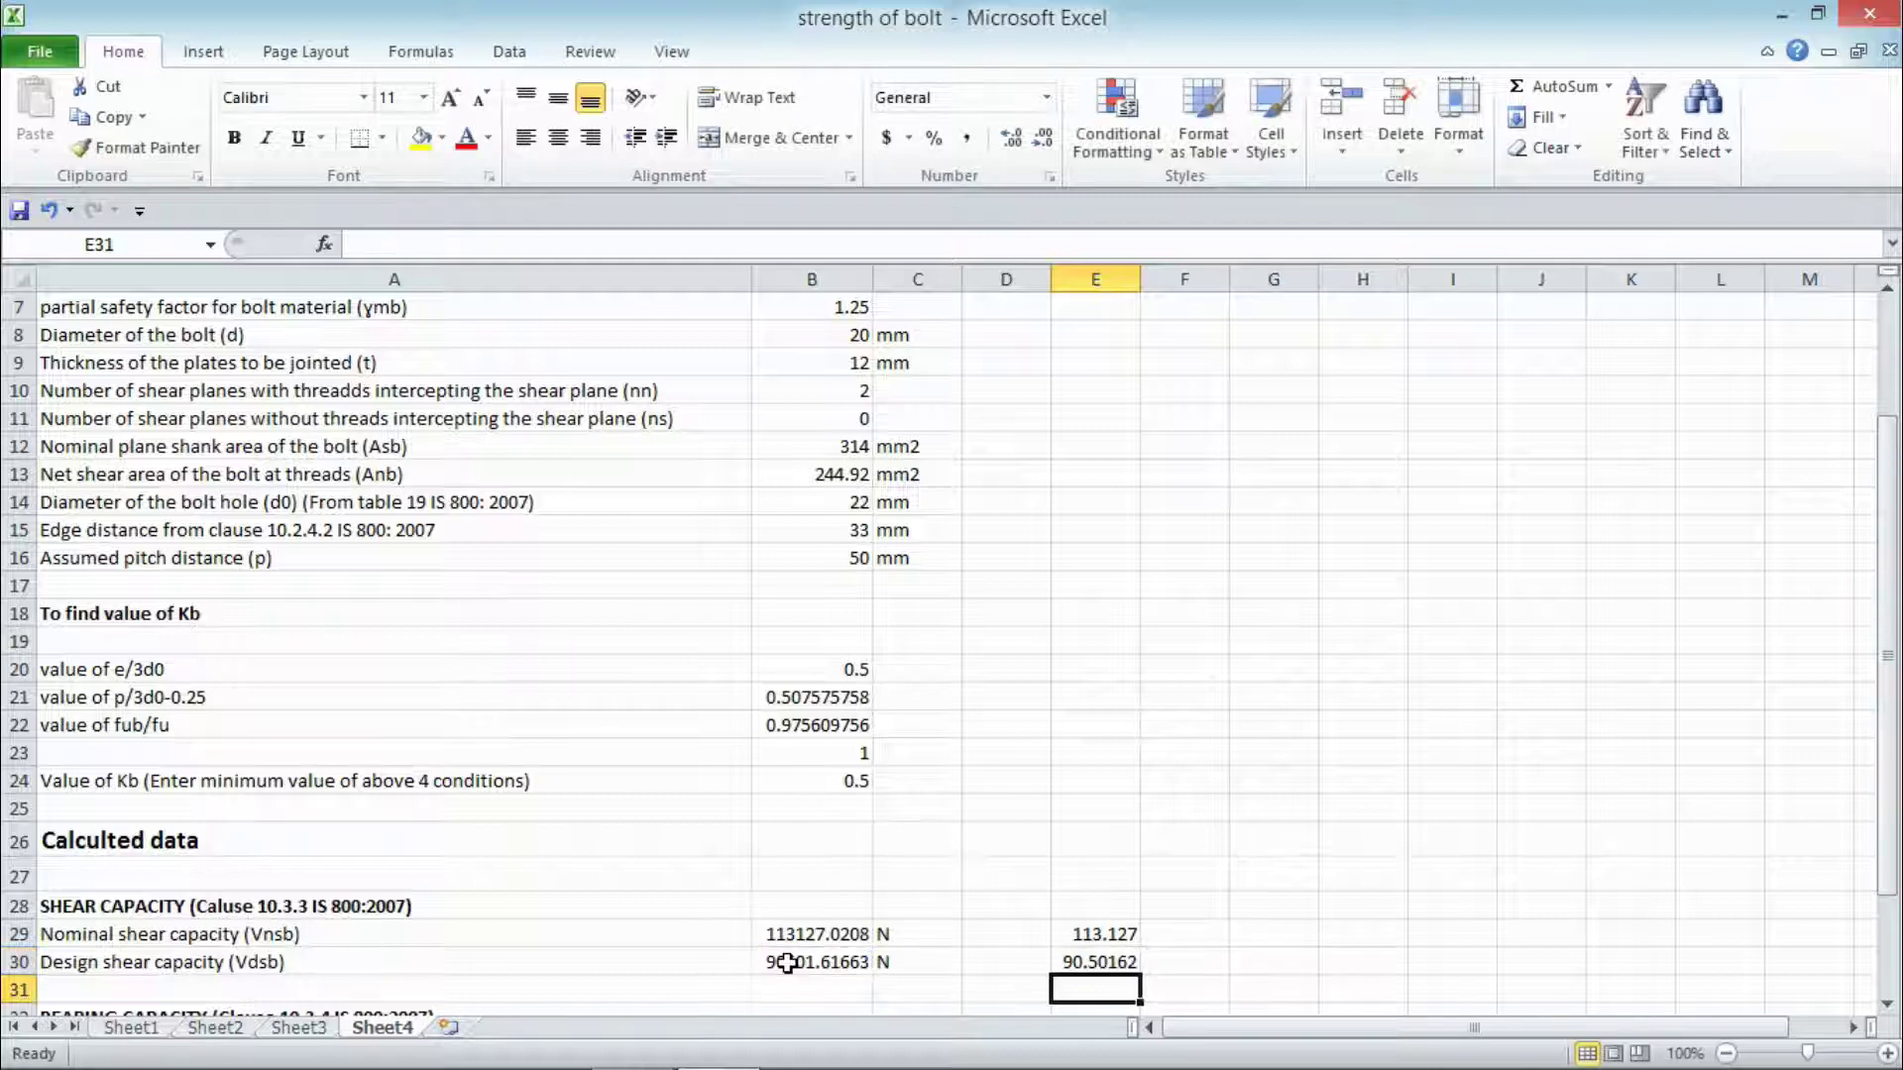
{"action": "key", "text": "Up"}
{"action": "key", "text": "Right"}
{"action": "key", "text": "Up"}
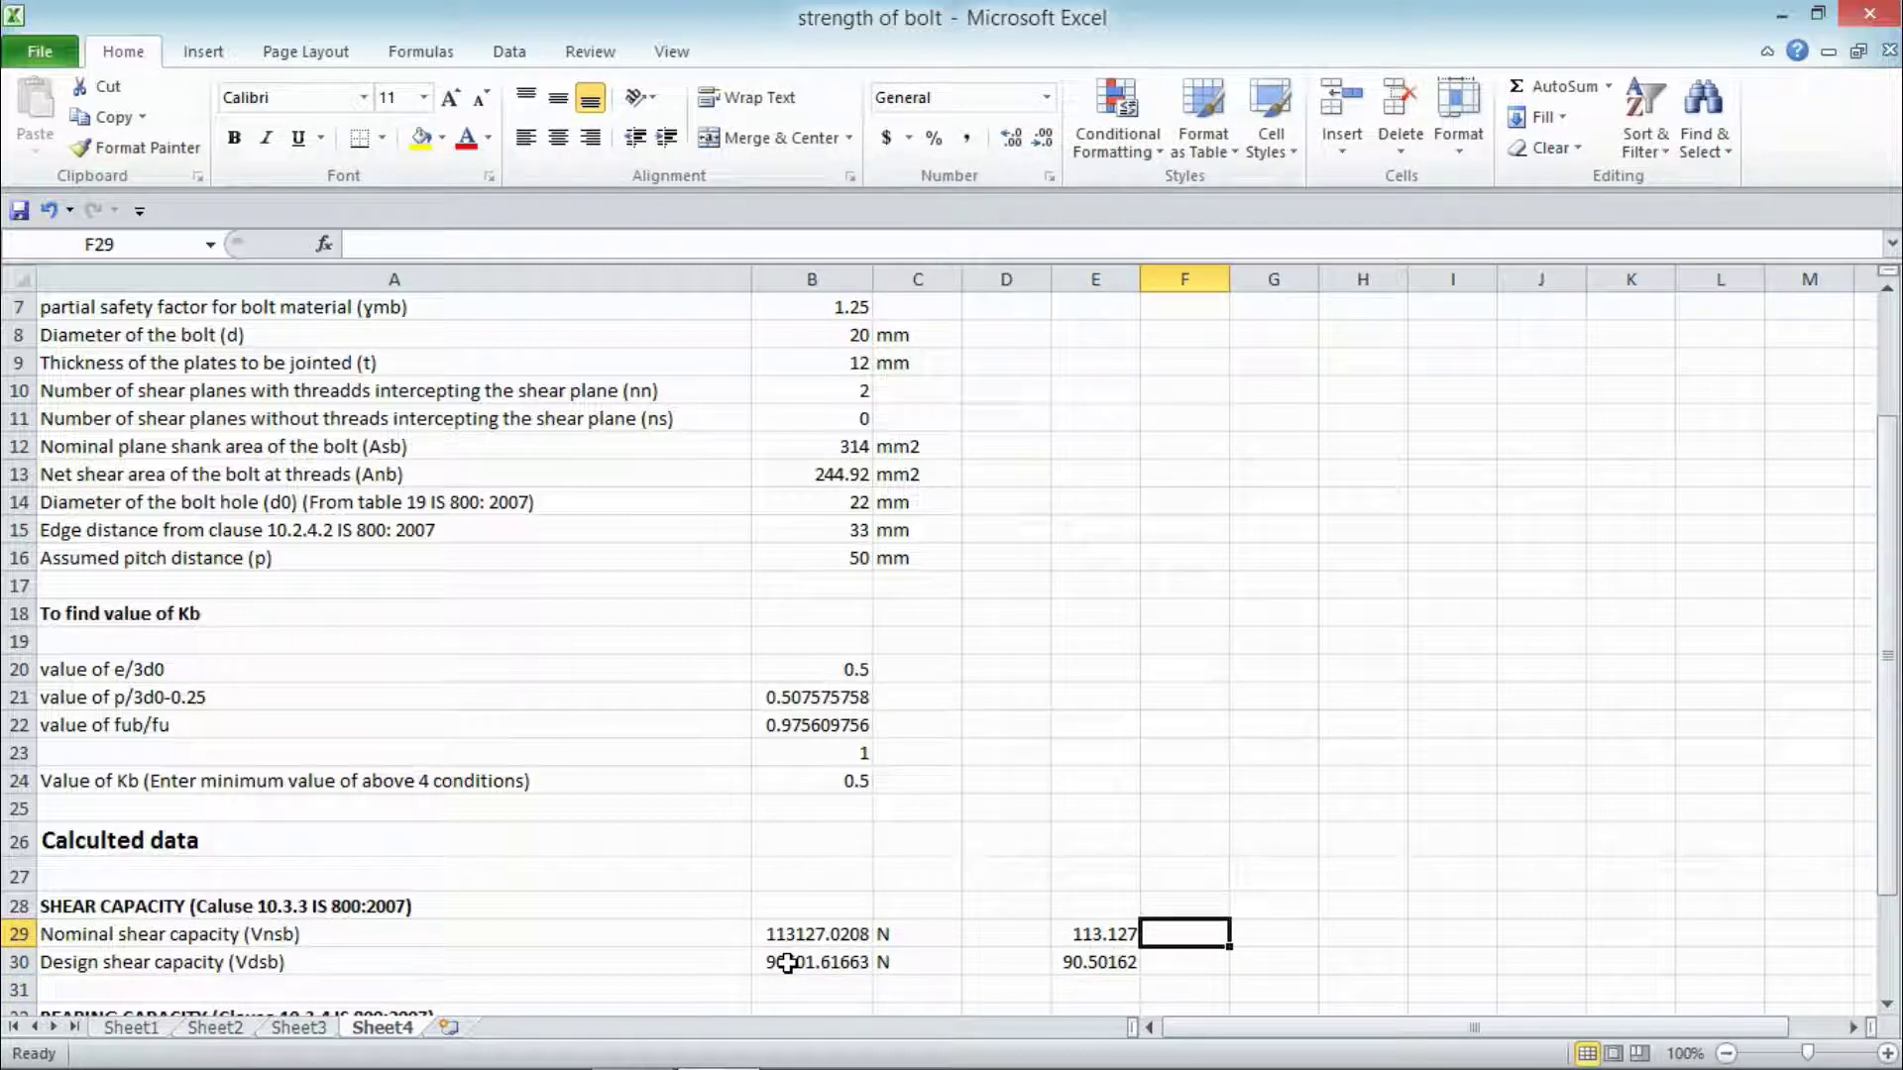
Step: Label both kilonewton values with KN in F29 and F30
{"action": "type", "text": "KN"}
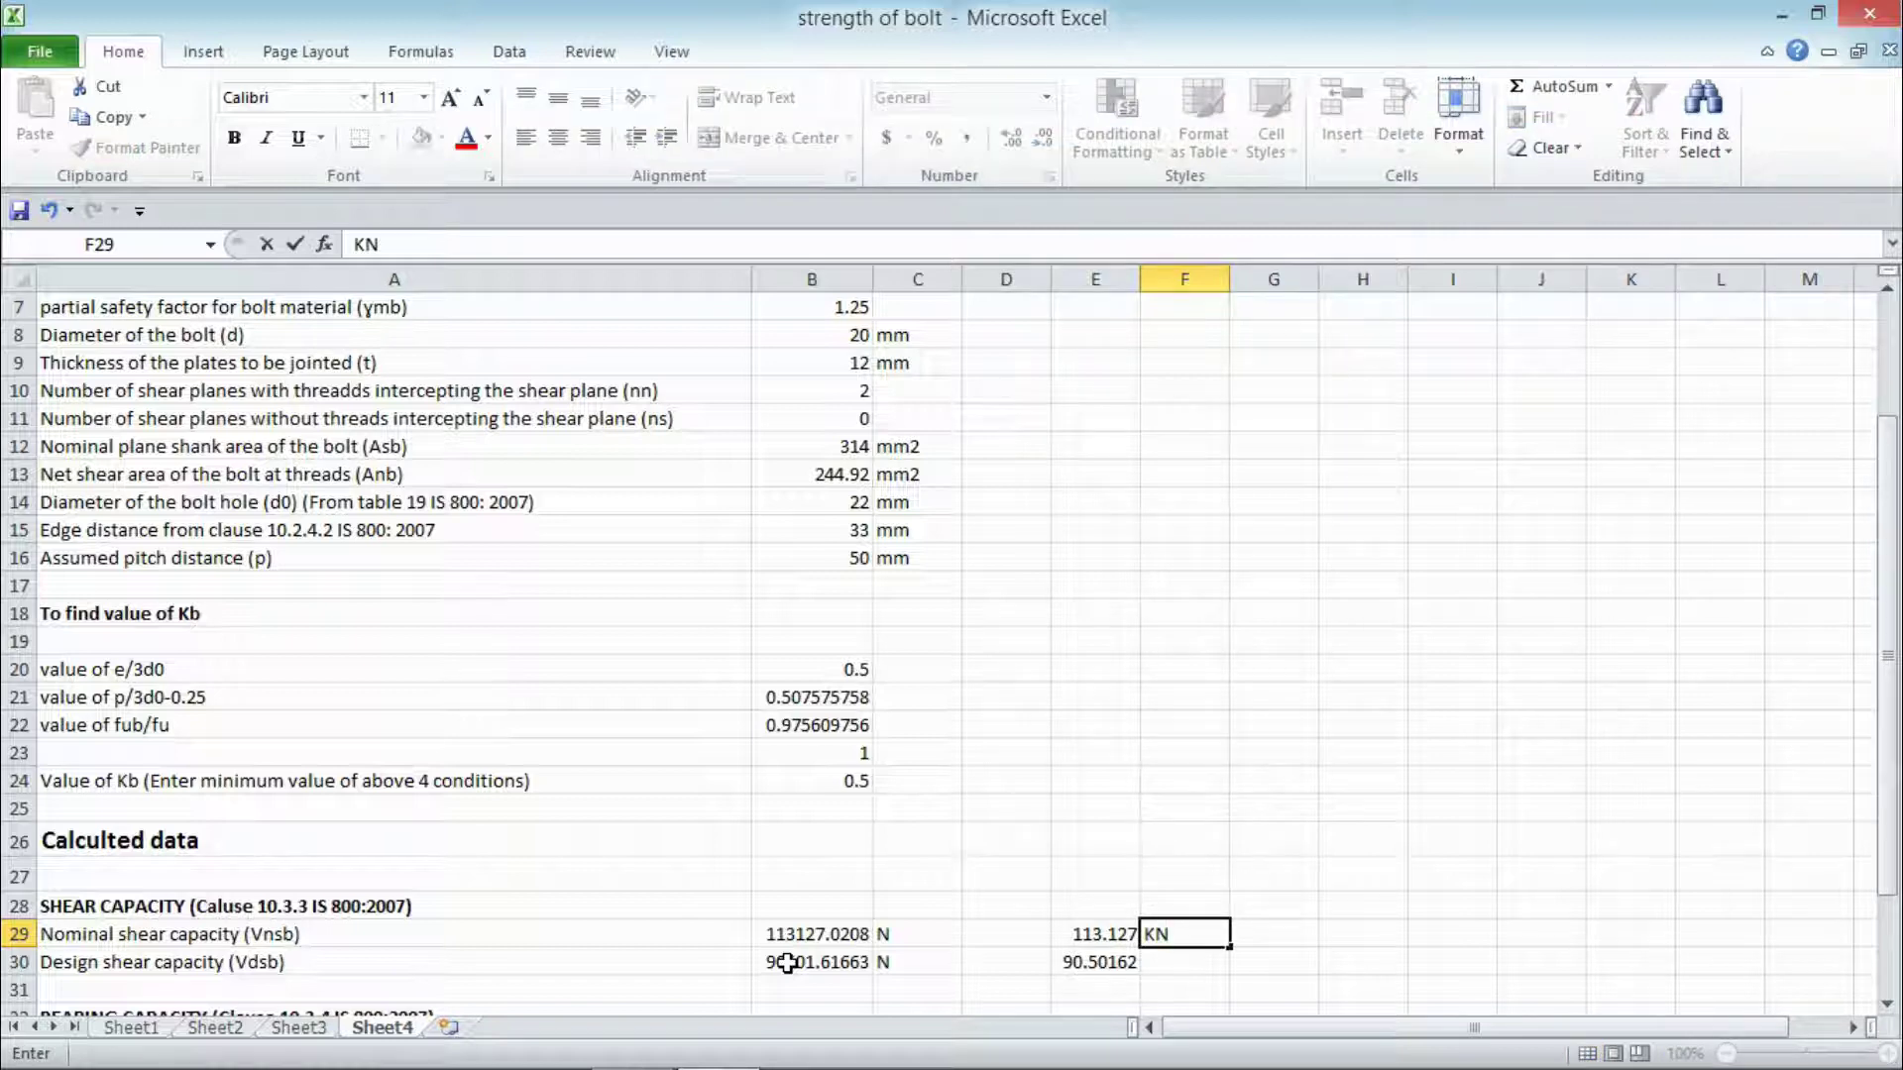
{"action": "key", "text": "Return"}
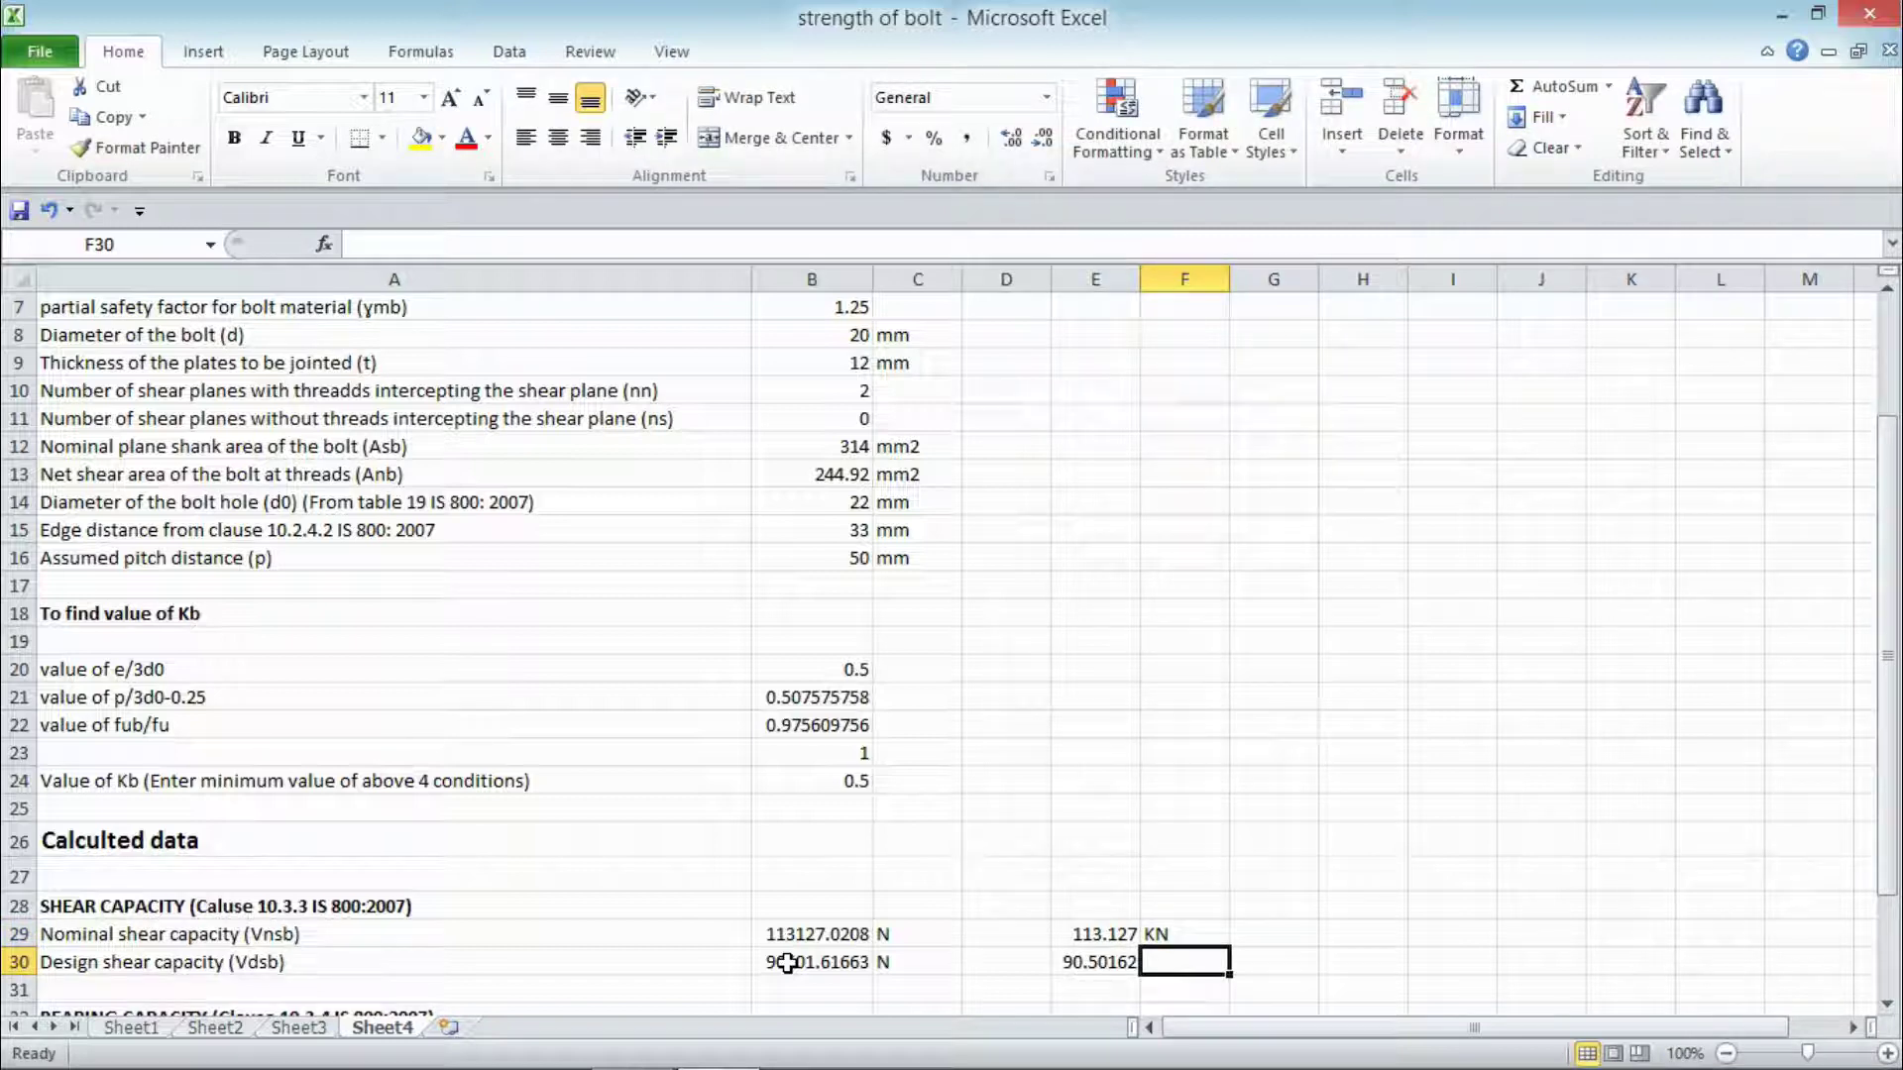
{"action": "type", "text": "KN"}
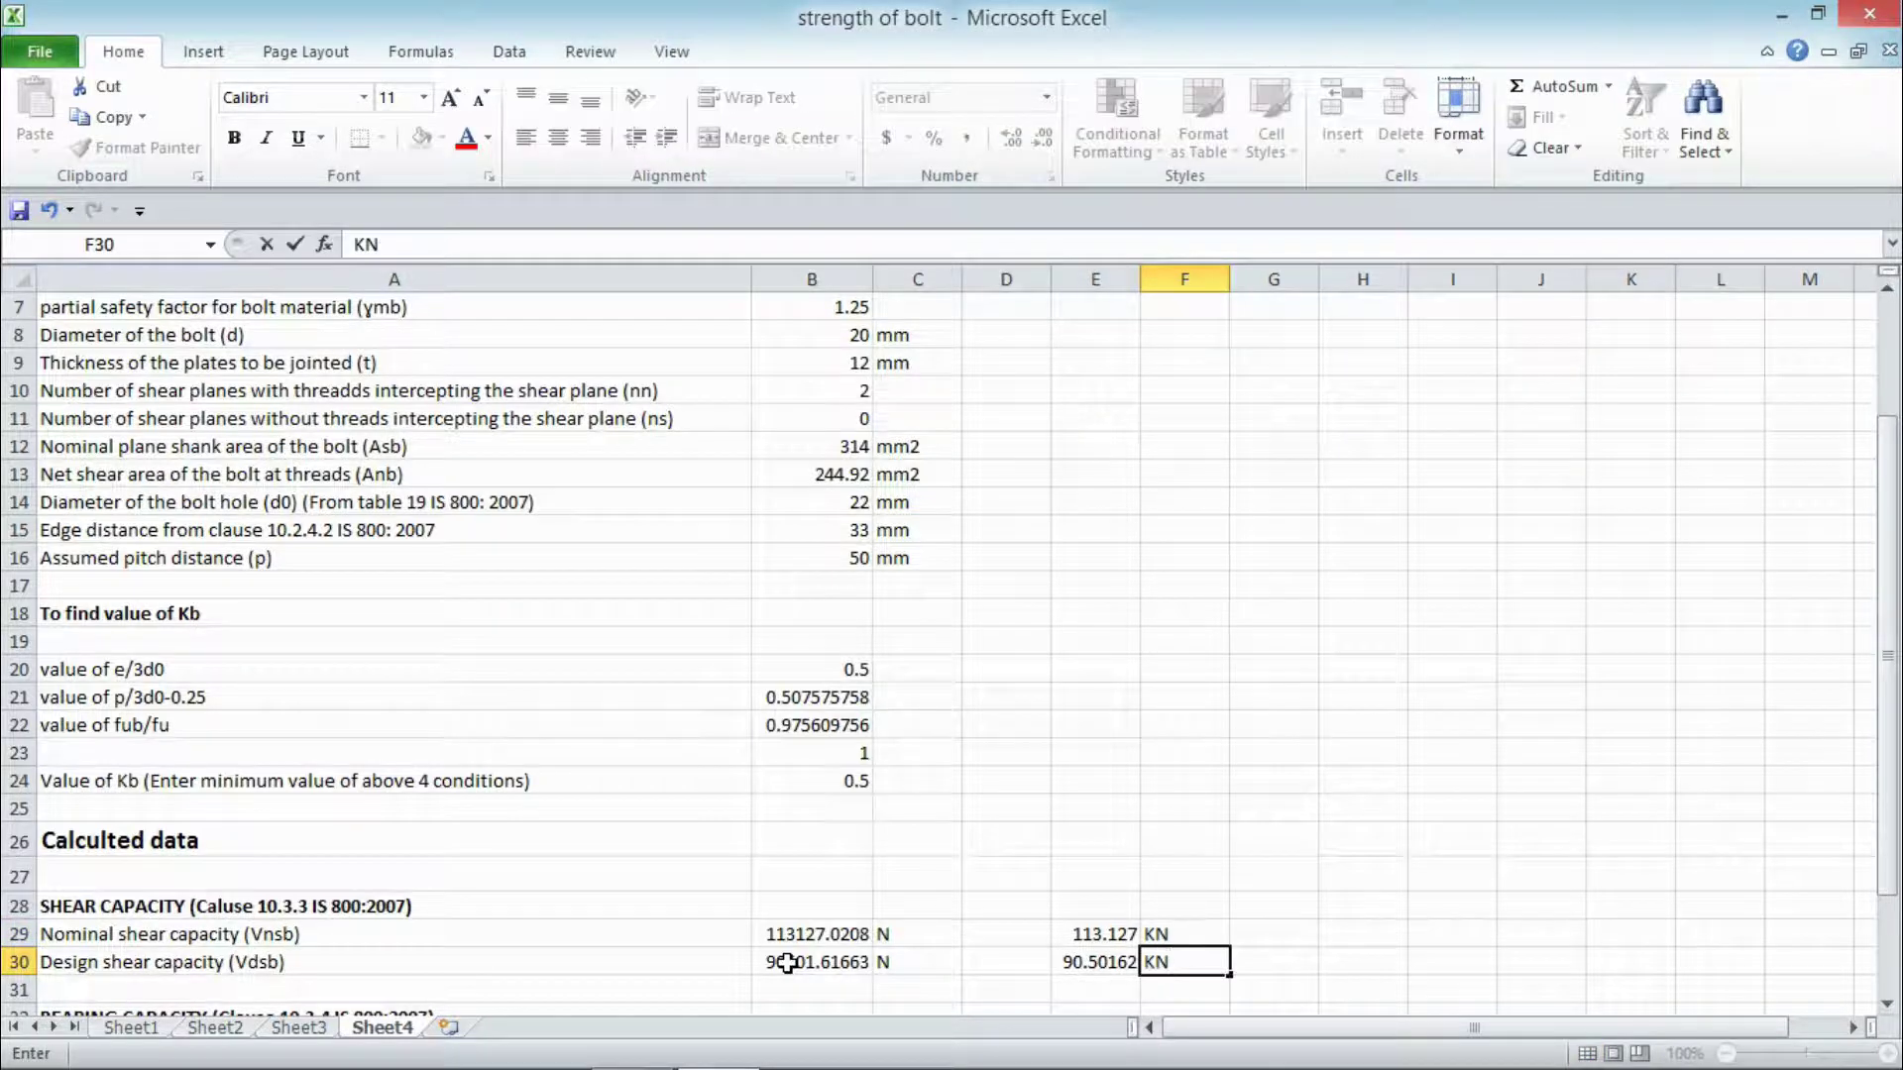
{"action": "key", "text": "Return"}
Step: Go to B33 and begin the nominal bearing formula with =(2.5*
{"action": "key", "text": "Down"}
{"action": "key", "text": "Down"}
{"action": "key", "text": "Down"}
{"action": "key", "text": "Left"}
{"action": "key", "text": "Left"}
{"action": "key", "text": "Left"}
{"action": "key", "text": "Left"}
{"action": "key", "text": "Left"}
{"action": "key", "text": "Up"}
{"action": "key", "text": "Right"}
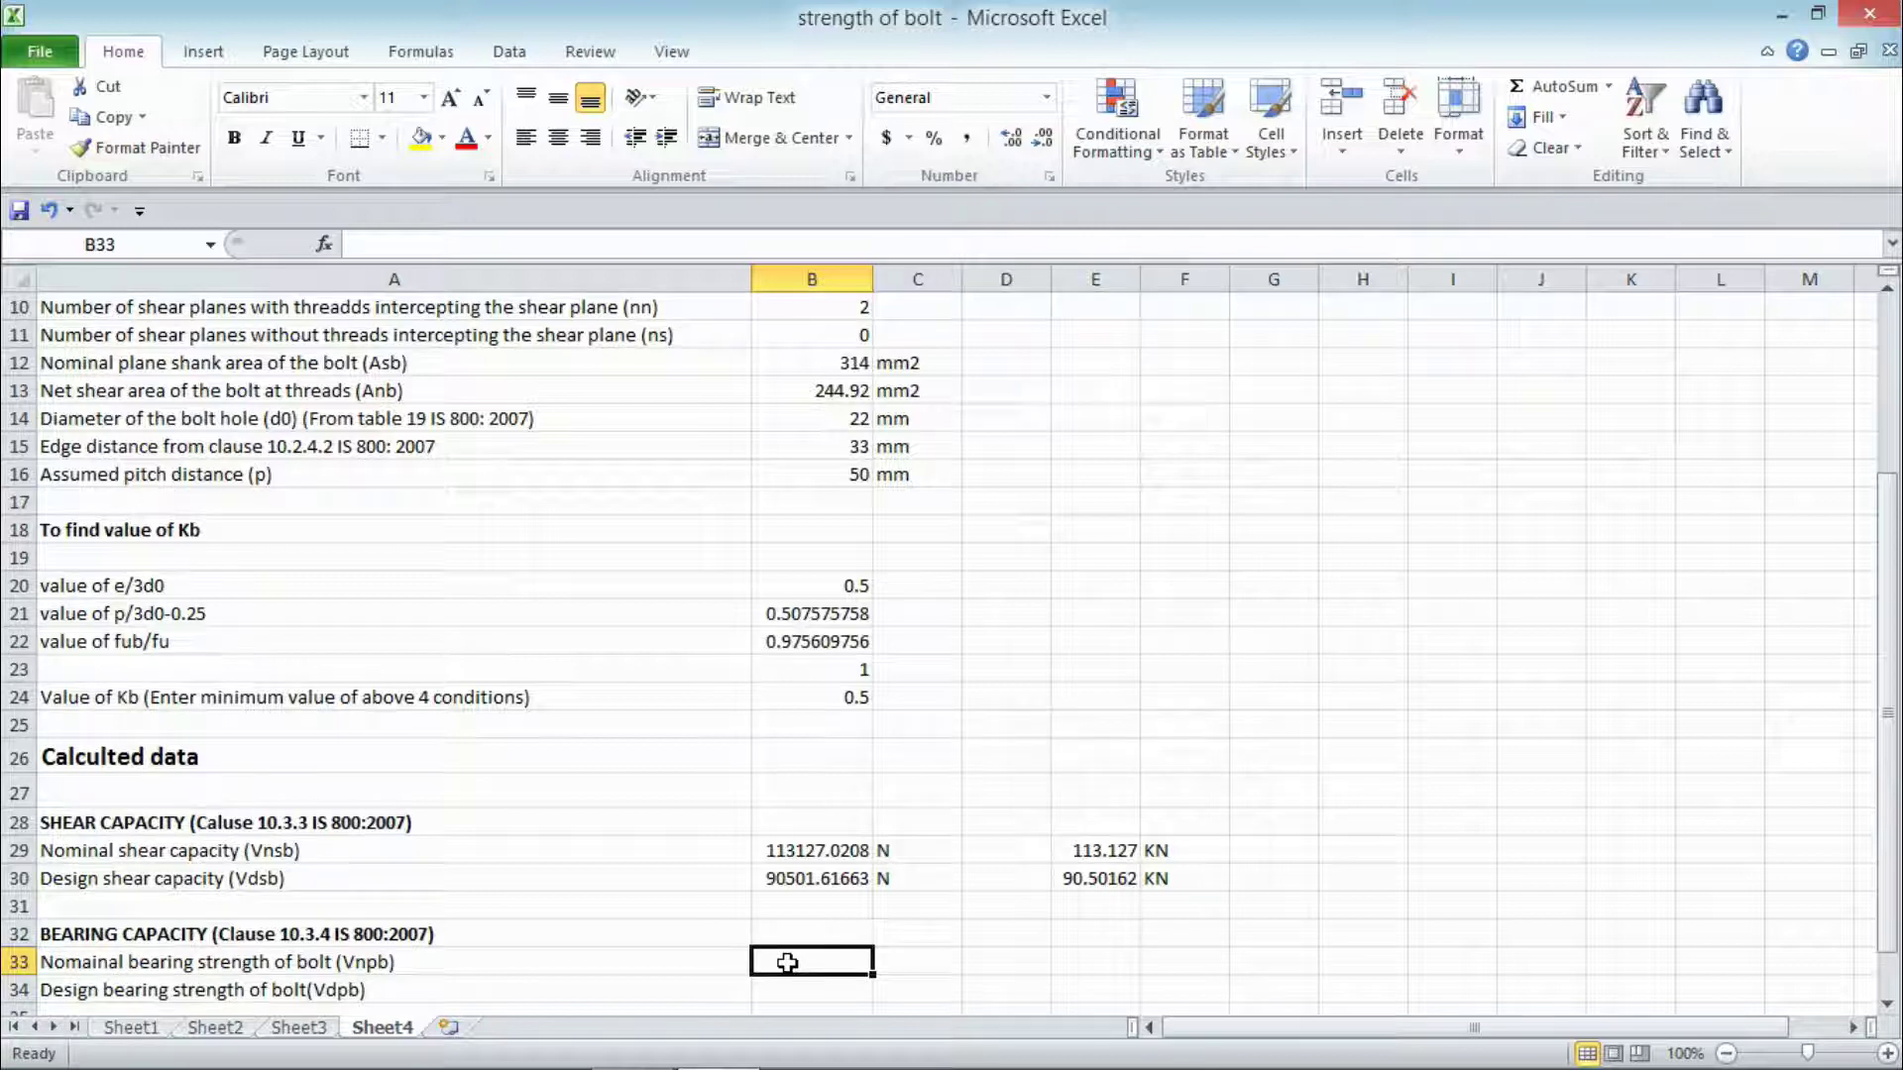
{"action": "type", "text": "=(2.5*"}
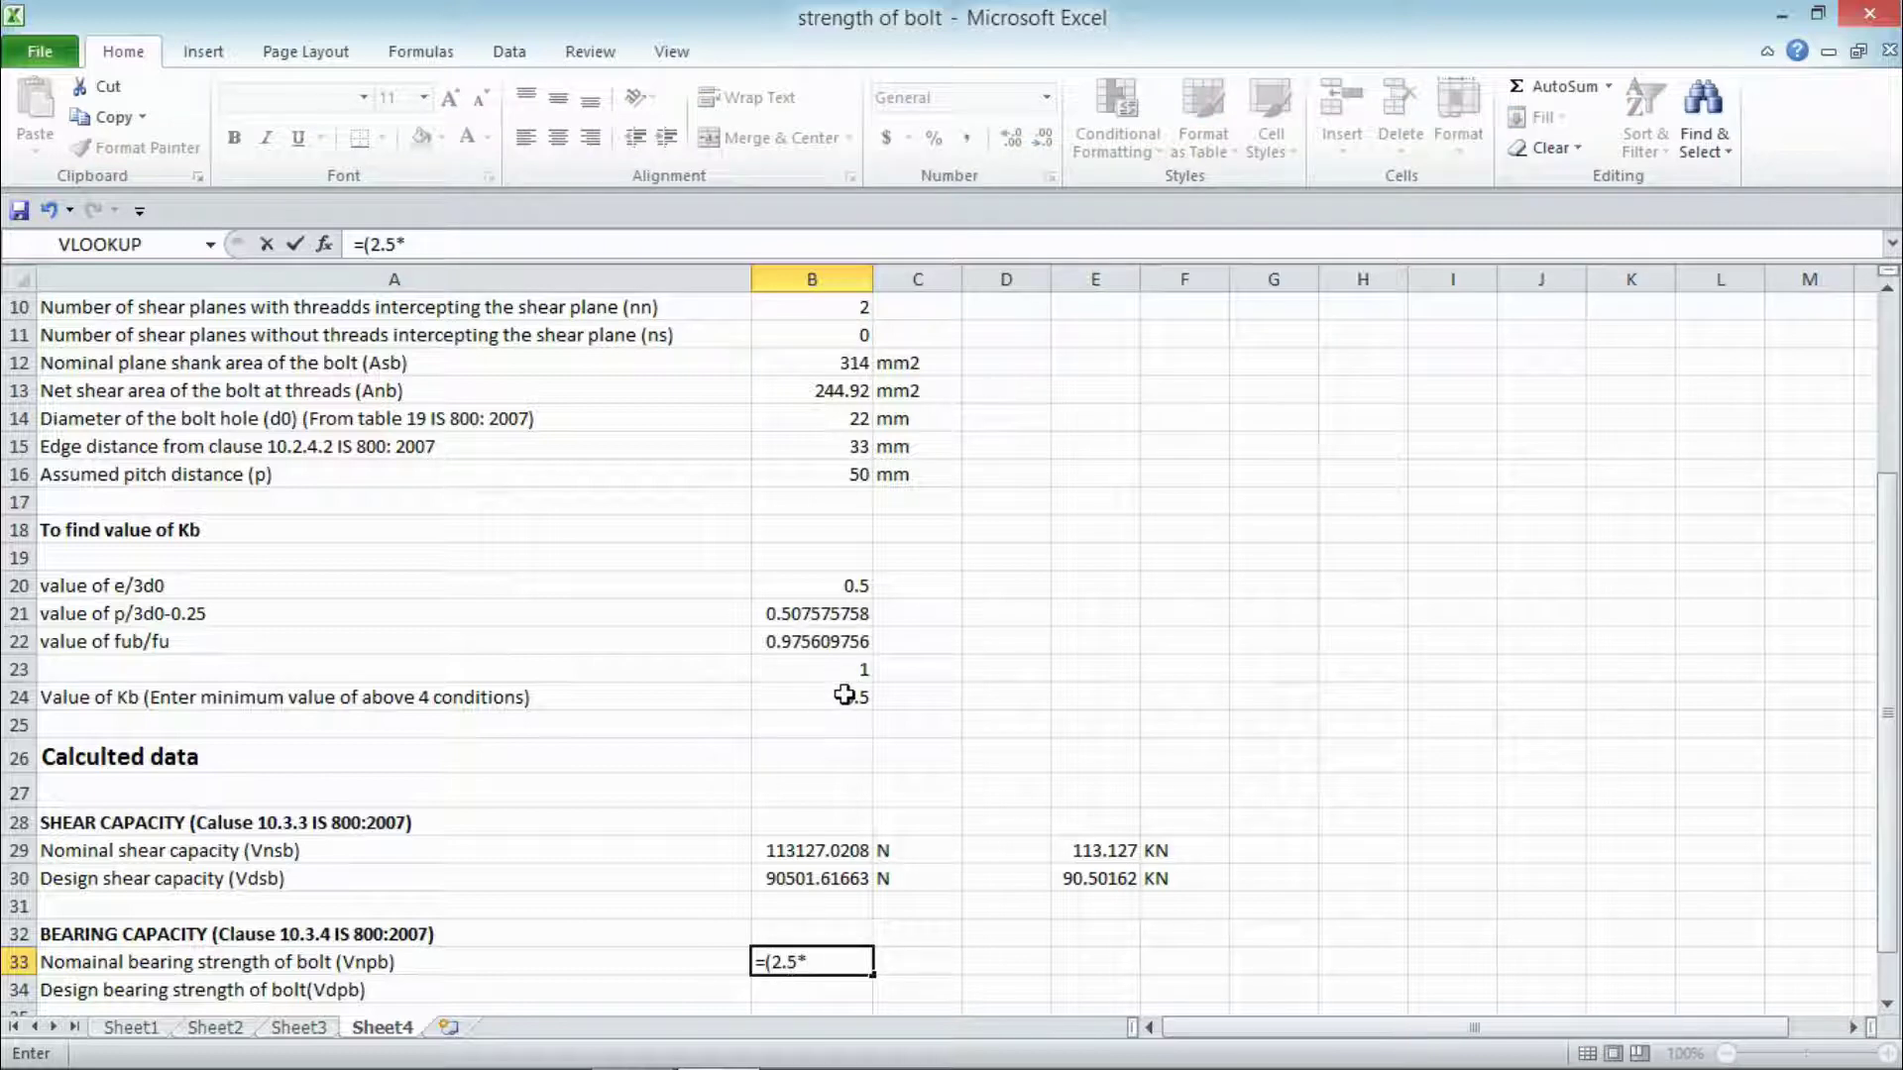
Step: Finish =(2.5*B24*B14*B9*B6) in B33, giving a nominal bearing strength of 132000
{"action": "left_click", "coordinate": [842, 697]}
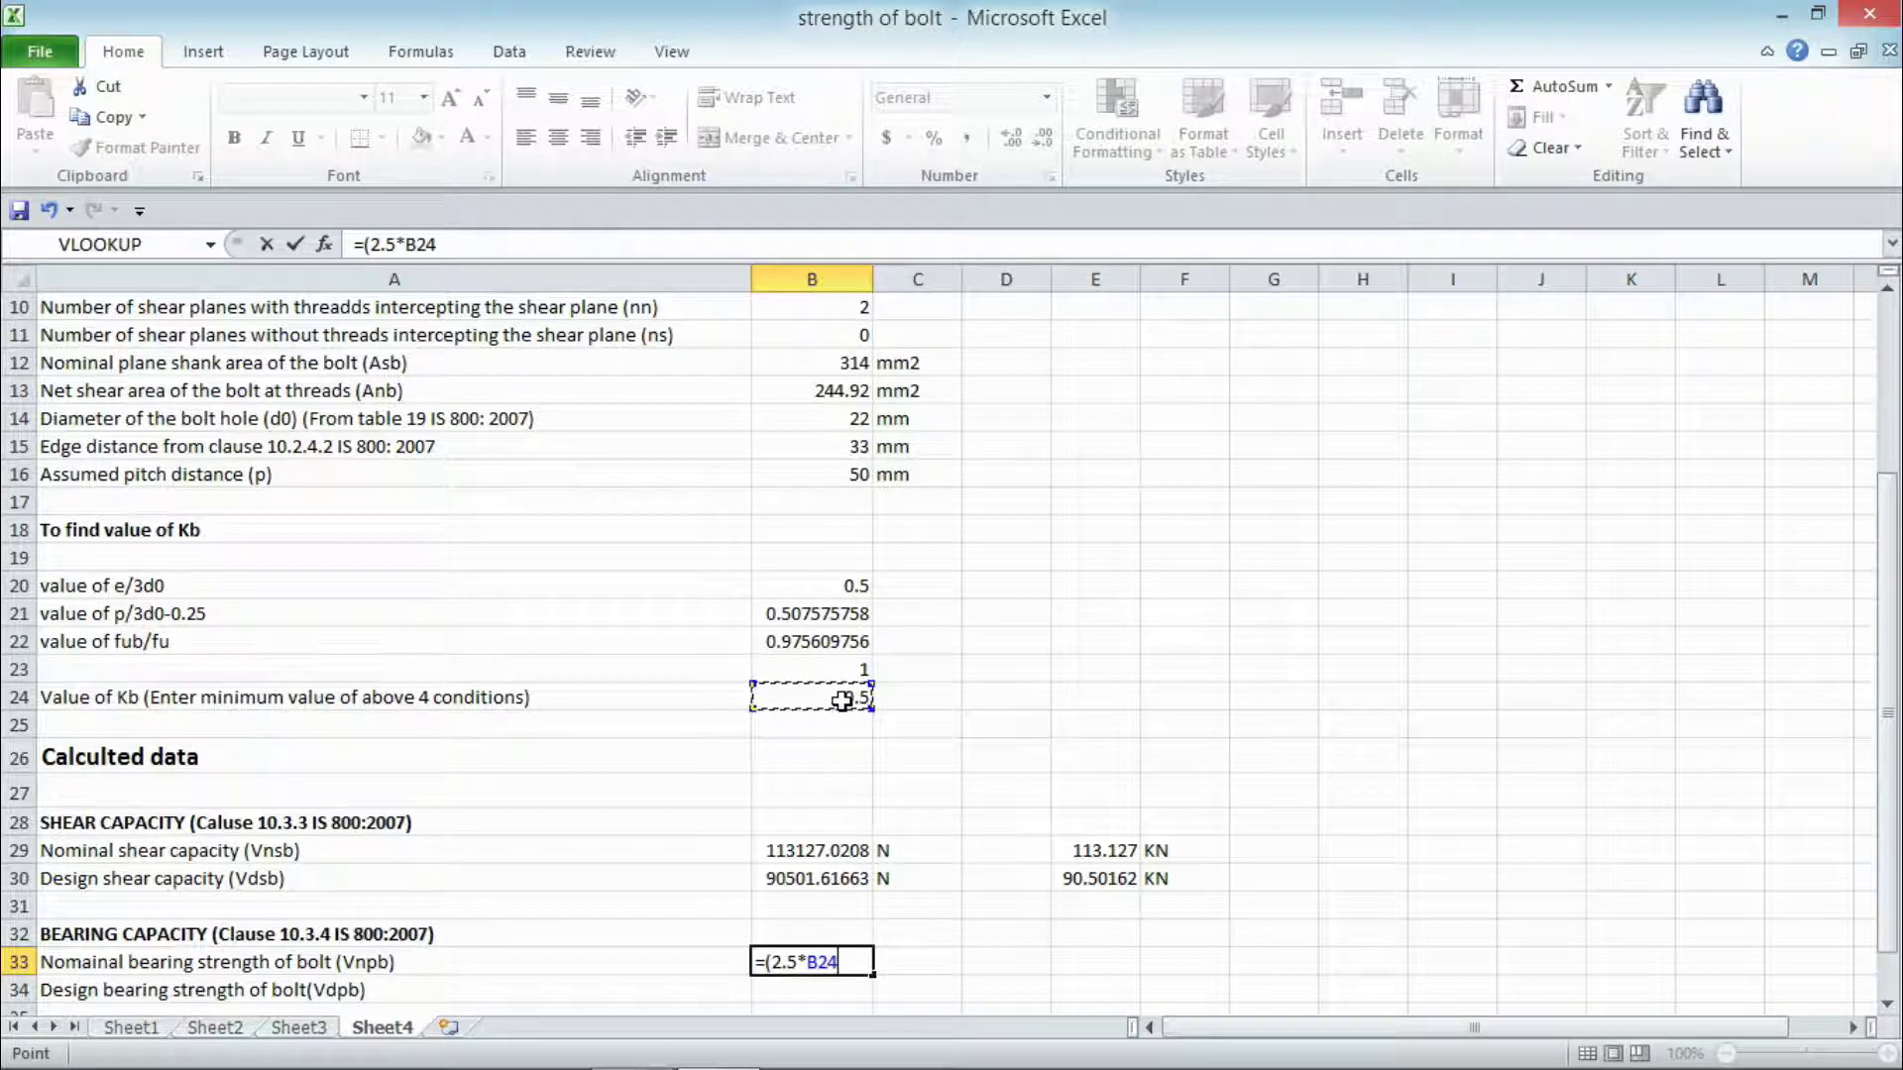
{"action": "type", "text": "*"}
{"action": "left_click", "coordinate": [854, 424]}
{"action": "type", "text": "*"}
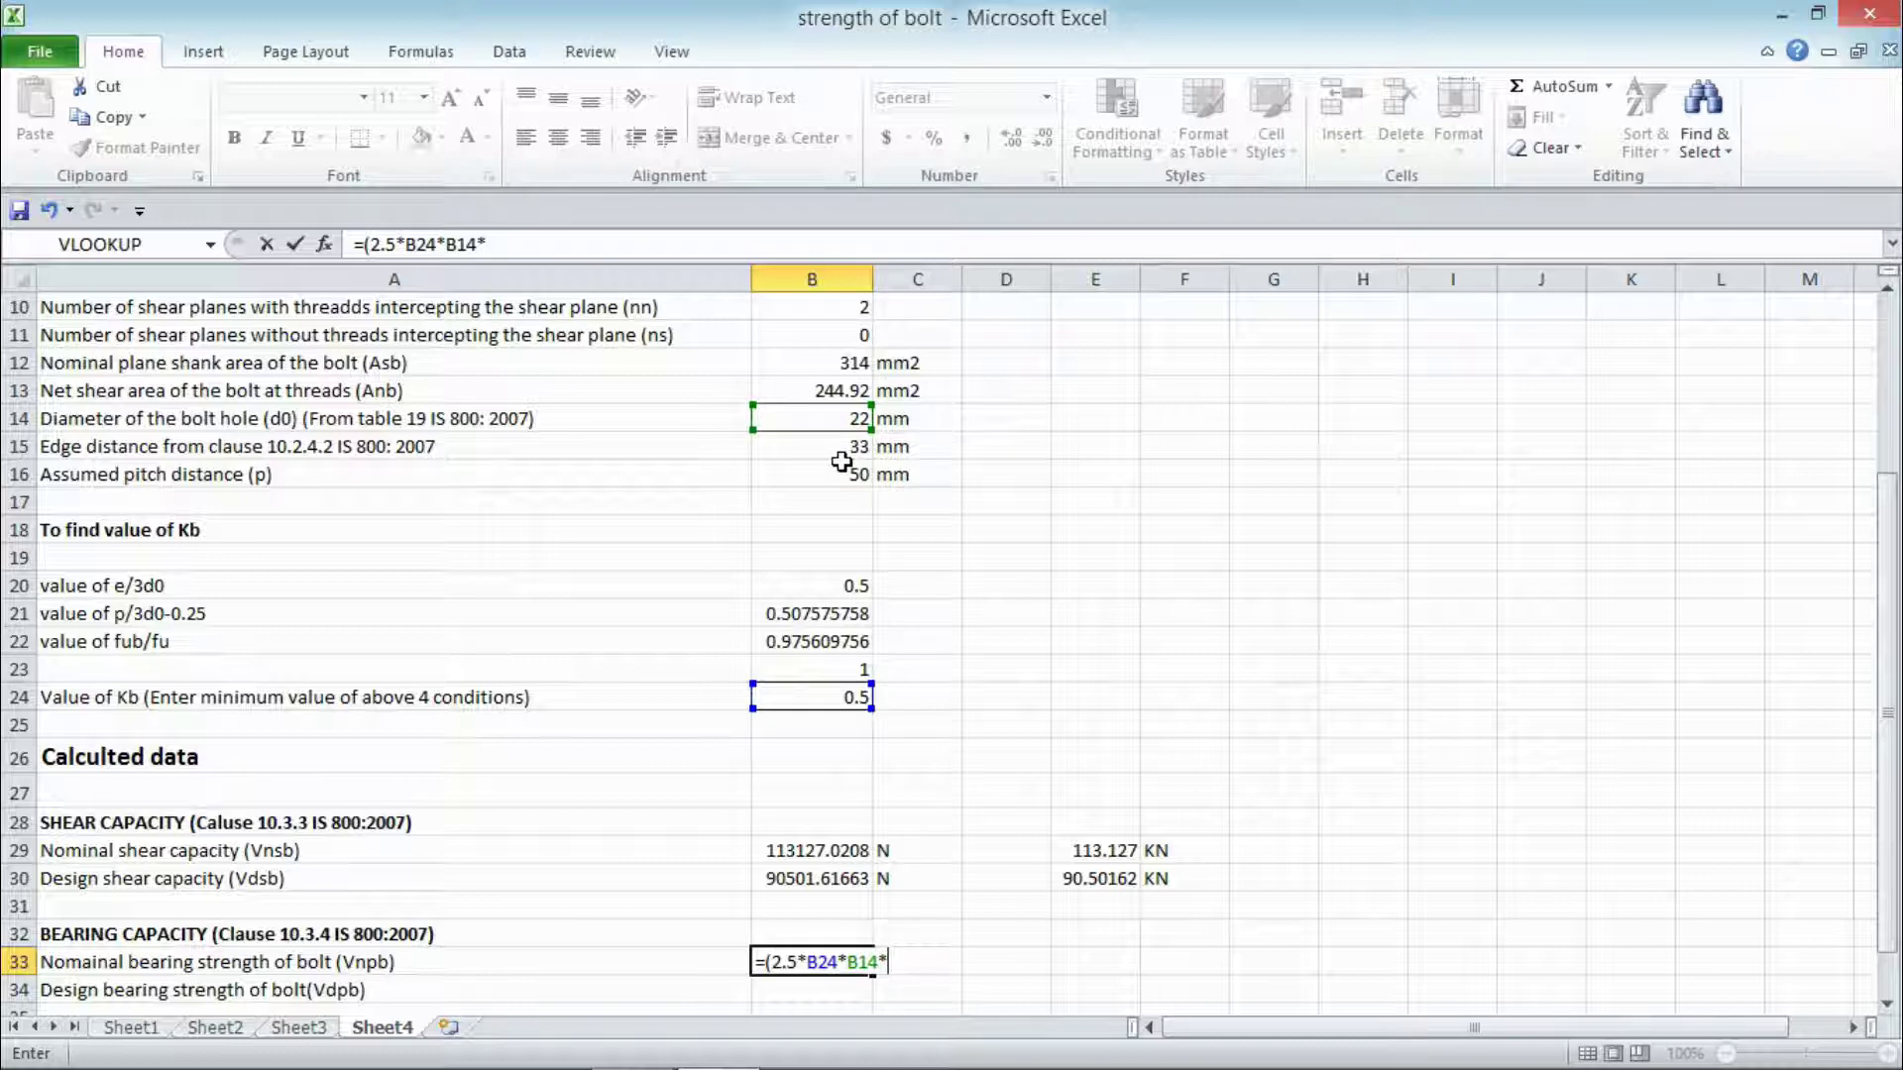
{"action": "key", "text": "Up"}
{"action": "key", "text": "Up"}
{"action": "key", "text": "Up"}
{"action": "key", "text": "Up"}
{"action": "key", "text": "Up"}
{"action": "key", "text": "Up"}
{"action": "key", "text": "Up"}
{"action": "key", "text": "Up"}
{"action": "key", "text": "Up"}
{"action": "key", "text": "Up"}
{"action": "key", "text": "Up"}
{"action": "key", "text": "Up"}
{"action": "key", "text": "Up"}
{"action": "key", "text": "Up"}
{"action": "key", "text": "Up"}
{"action": "key", "text": "Up"}
{"action": "key", "text": "Up"}
{"action": "key", "text": "Up"}
{"action": "key", "text": "Up"}
{"action": "key", "text": "Up"}
{"action": "key", "text": "Down"}
{"action": "key", "text": "Down"}
{"action": "key", "text": "Down"}
{"action": "key", "text": "Down"}
{"action": "key", "text": "Down"}
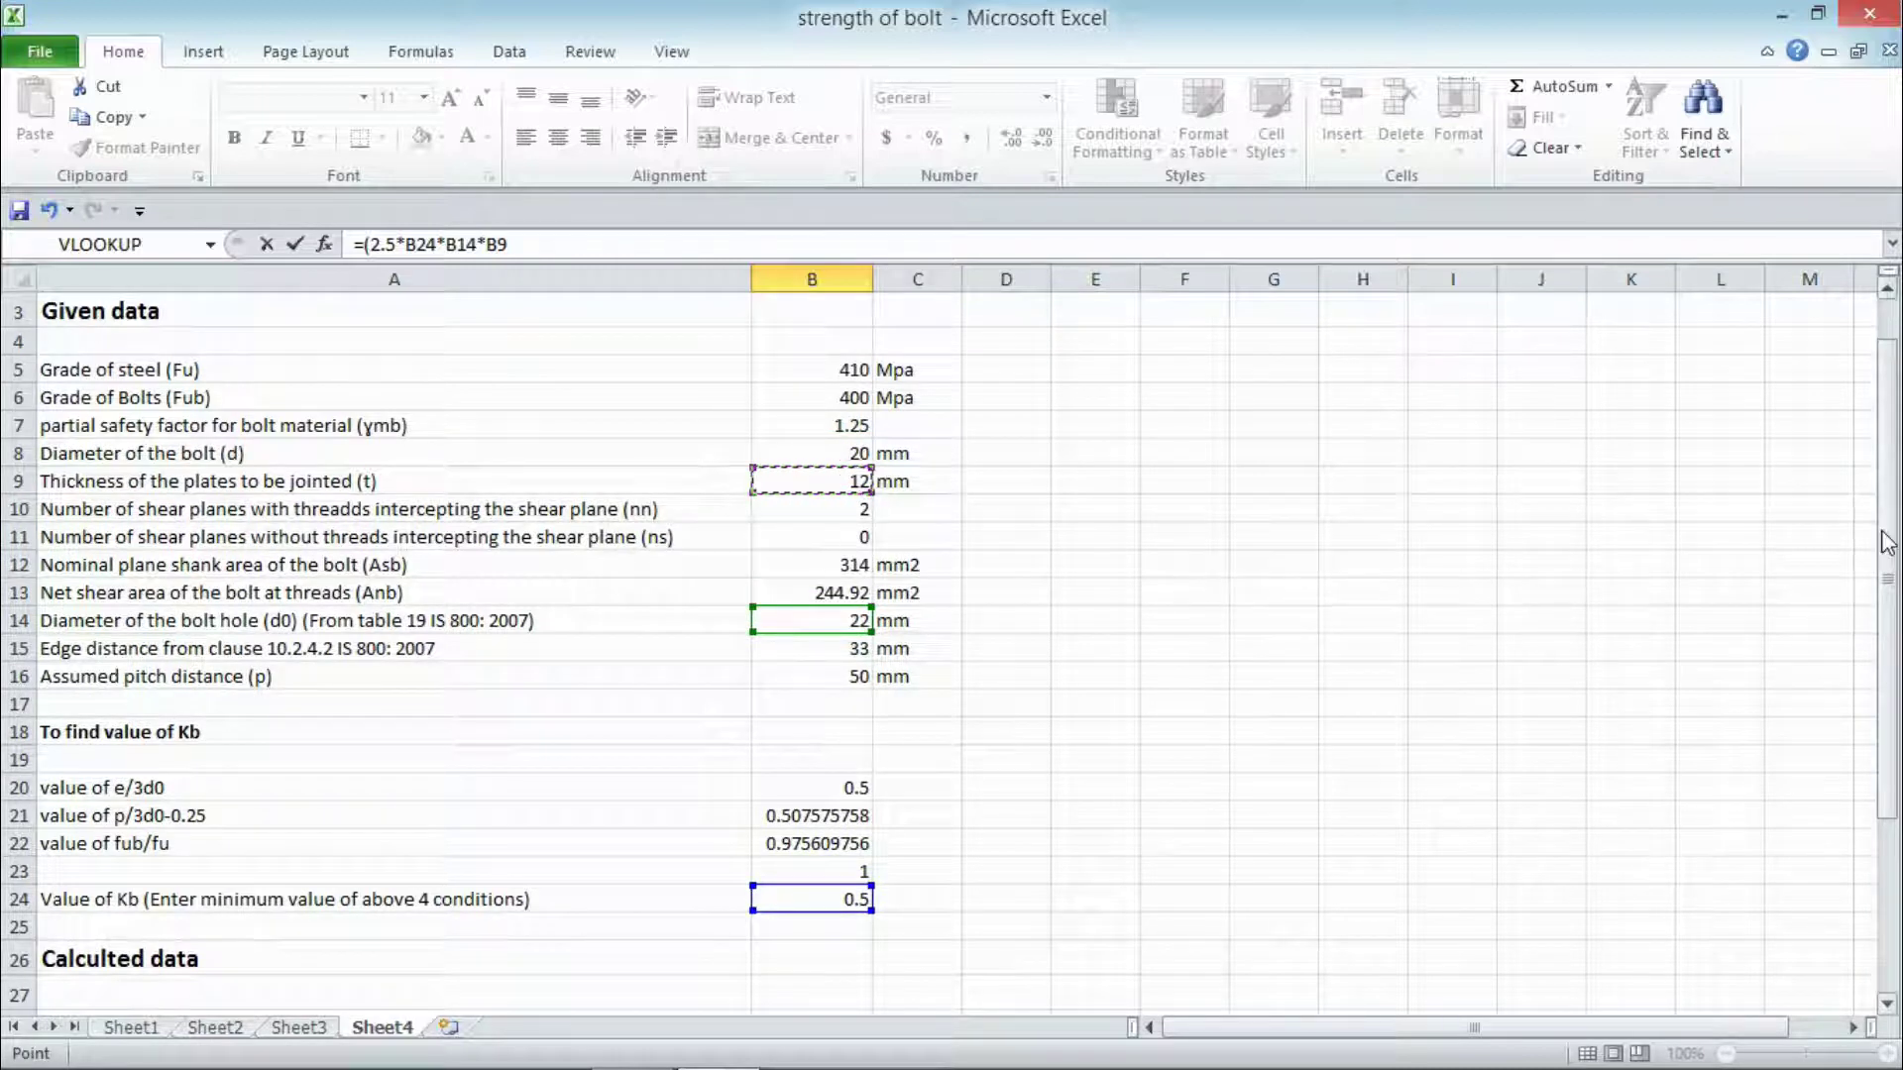
{"action": "left_click_drag", "start_coordinate": [1889, 543], "coordinate": [1889, 543]}
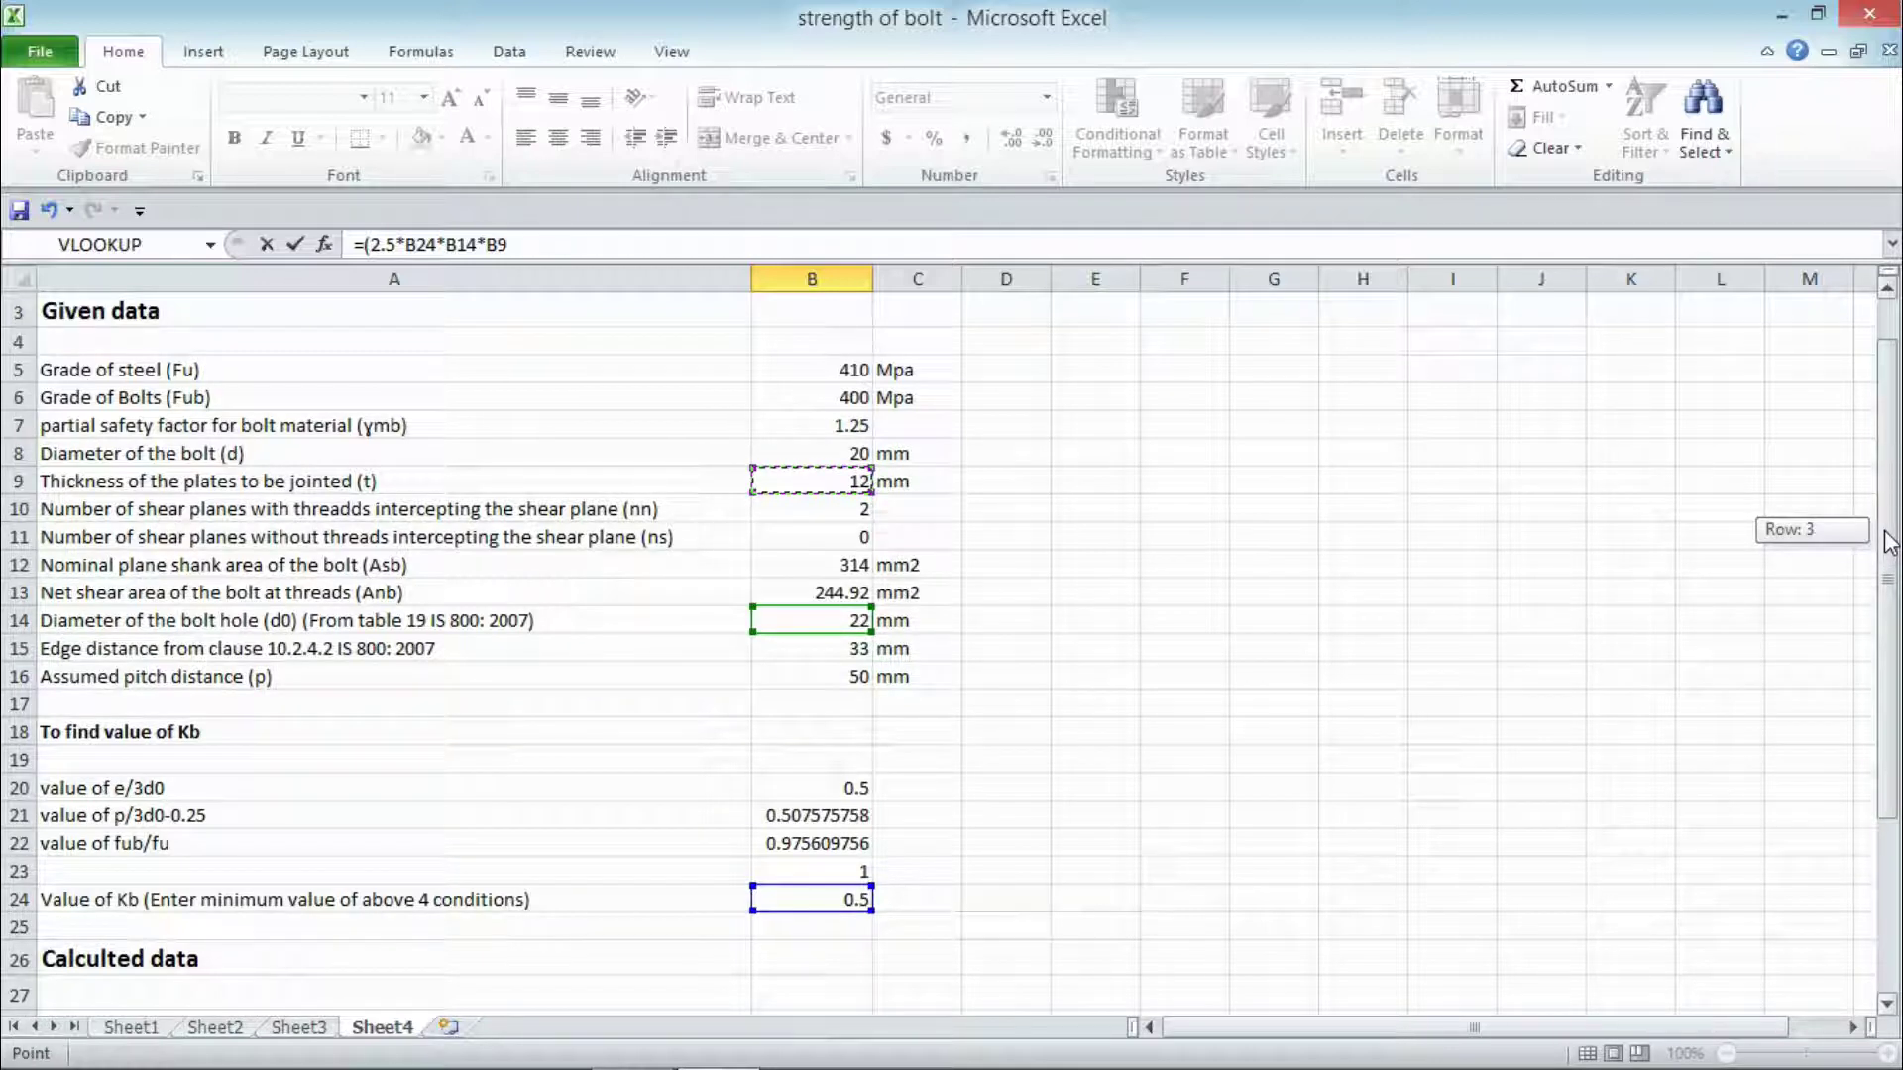
{"action": "left_click_drag", "start_coordinate": [1888, 543], "coordinate": [1889, 543]}
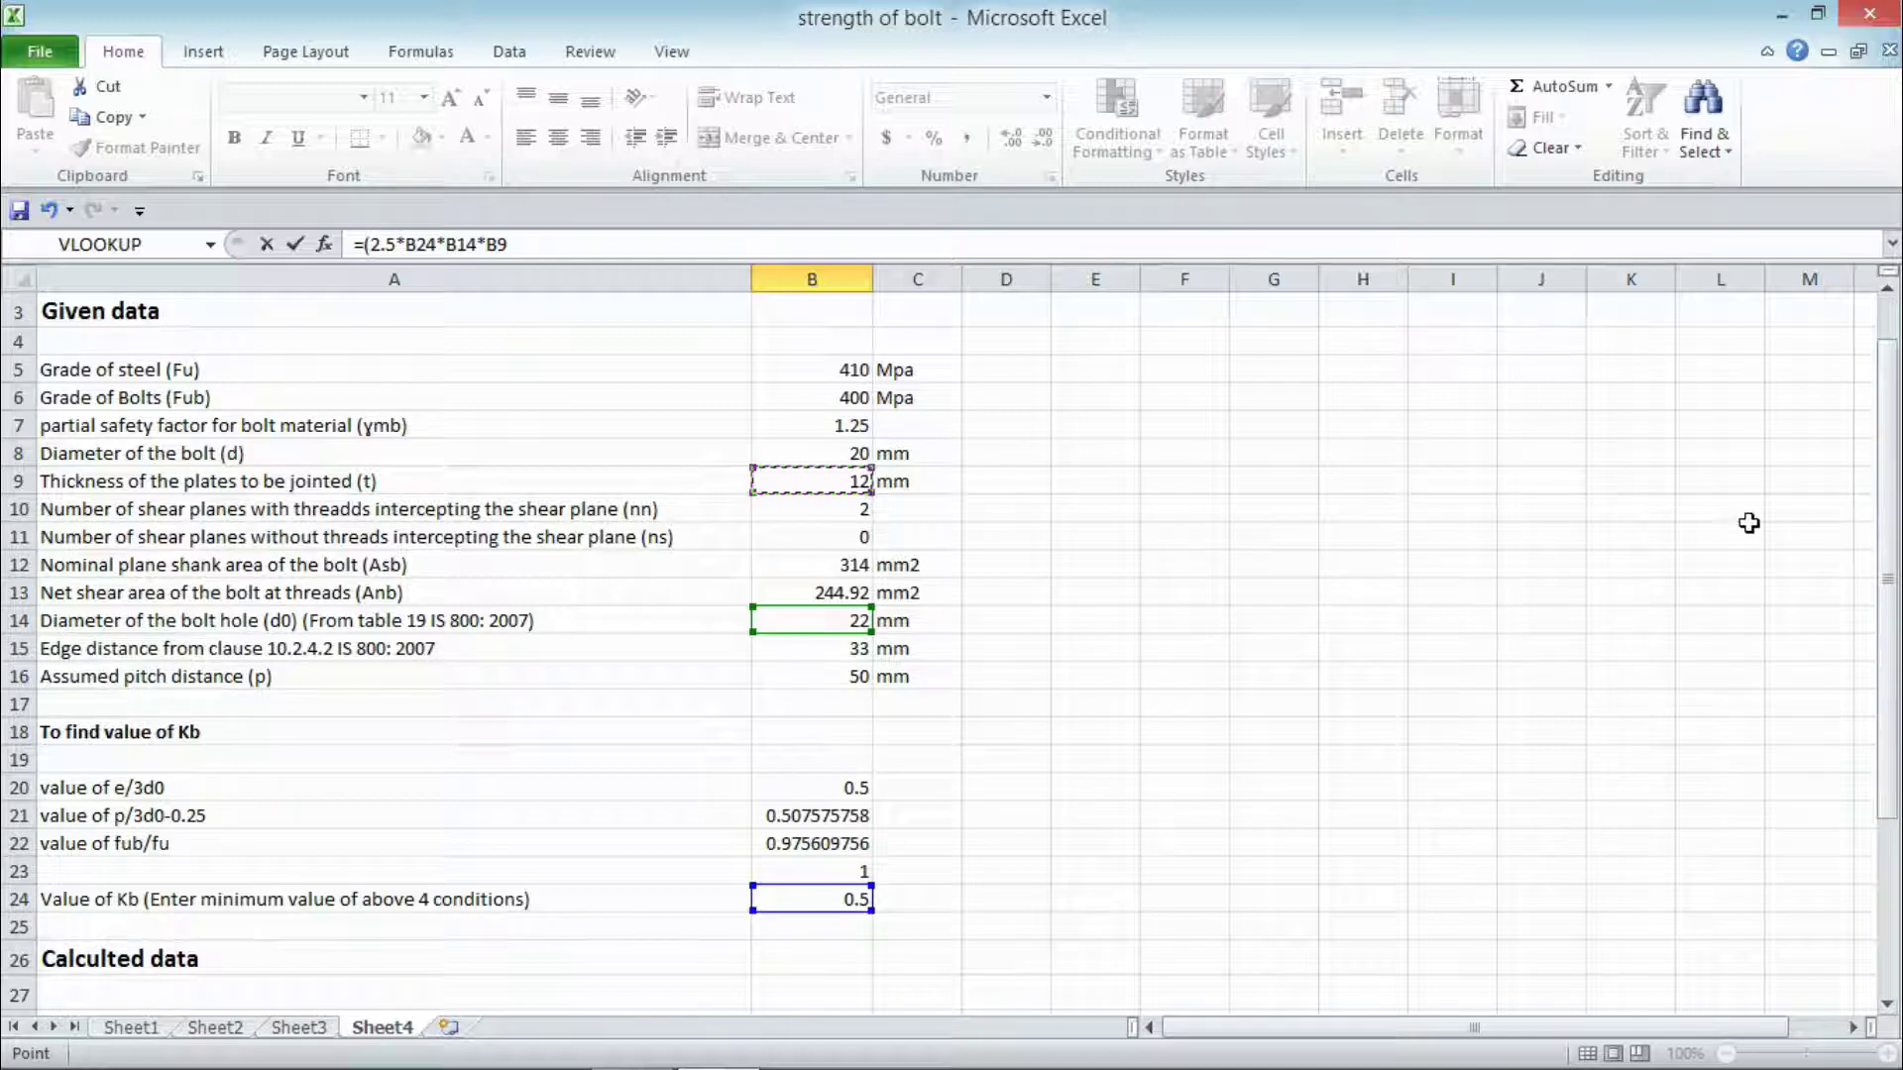
{"action": "type", "text": "*"}
{"action": "left_click", "coordinate": [837, 401]}
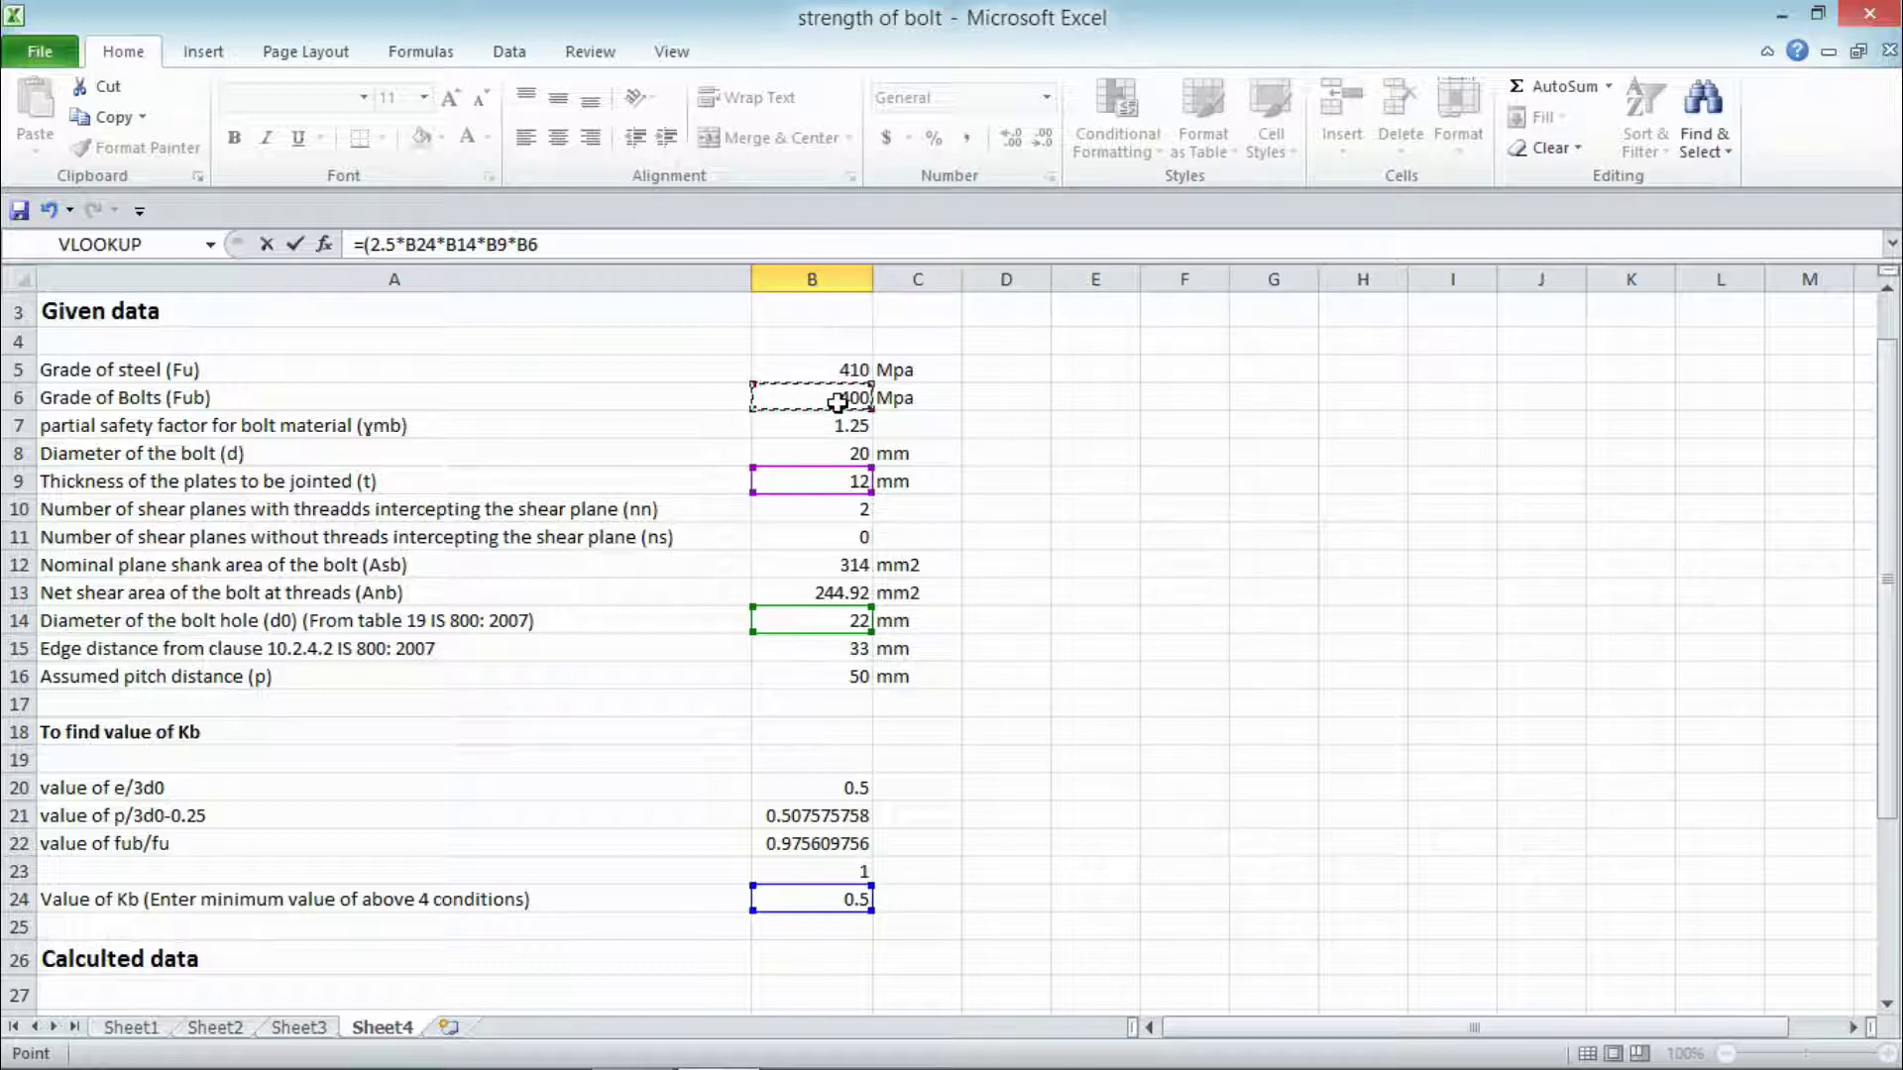
{"action": "type", "text": ")"}
{"action": "key", "text": "Return"}
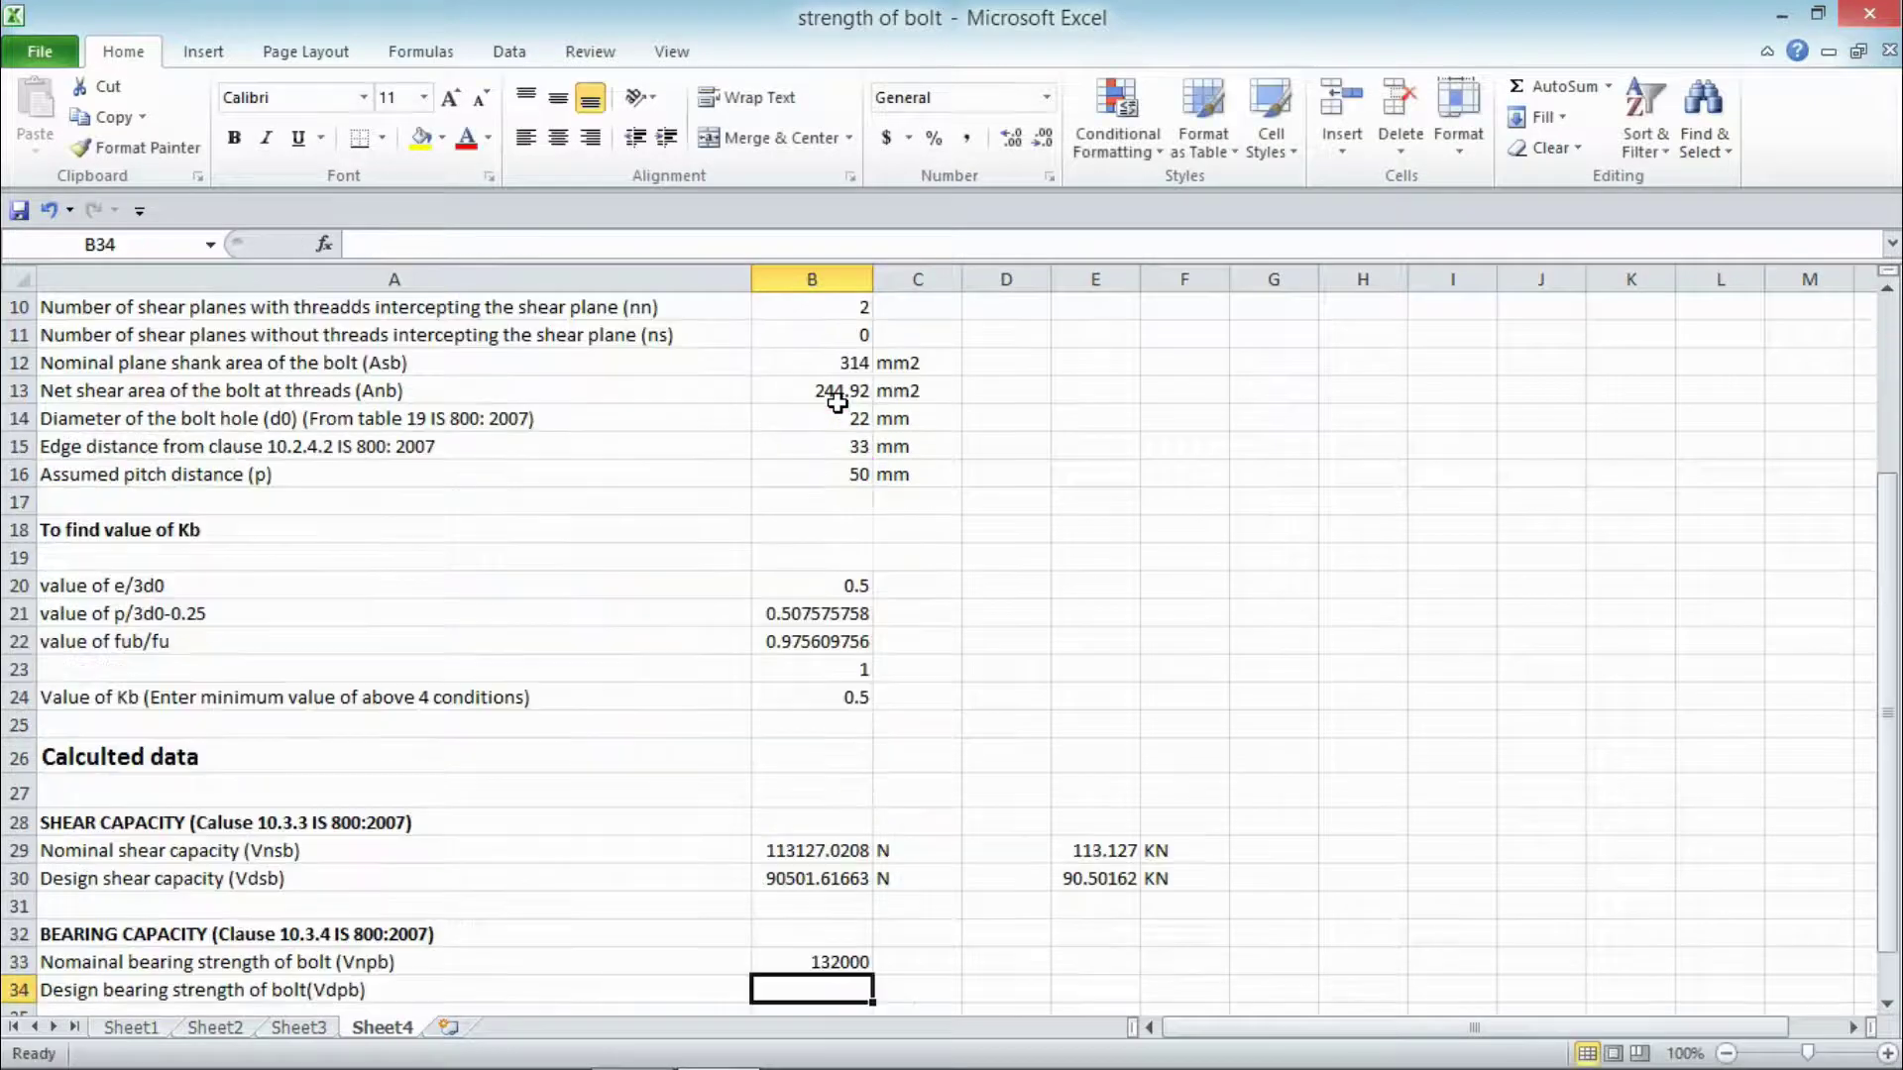
Step: Label the 132000 result with the unit N in C33
{"action": "key", "text": "Up"}
{"action": "key", "text": "Right"}
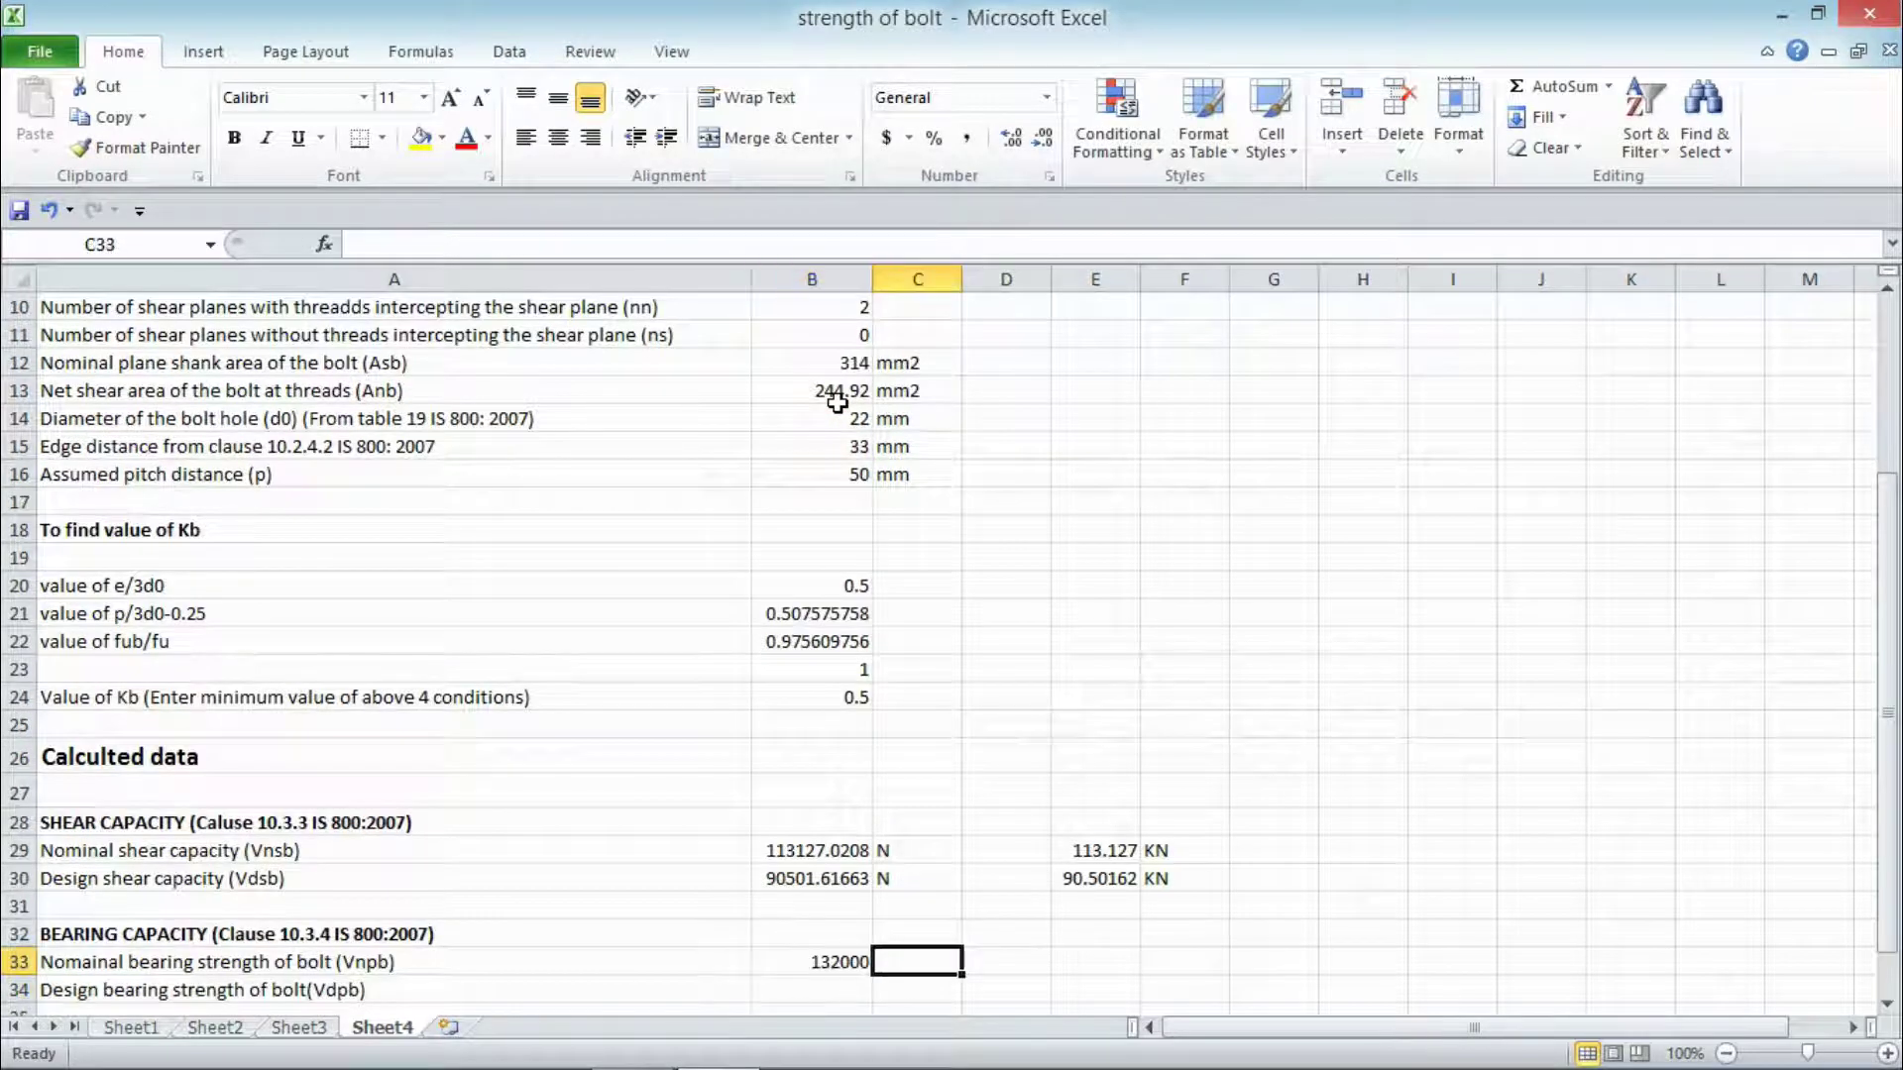
{"action": "type", "text": "N"}
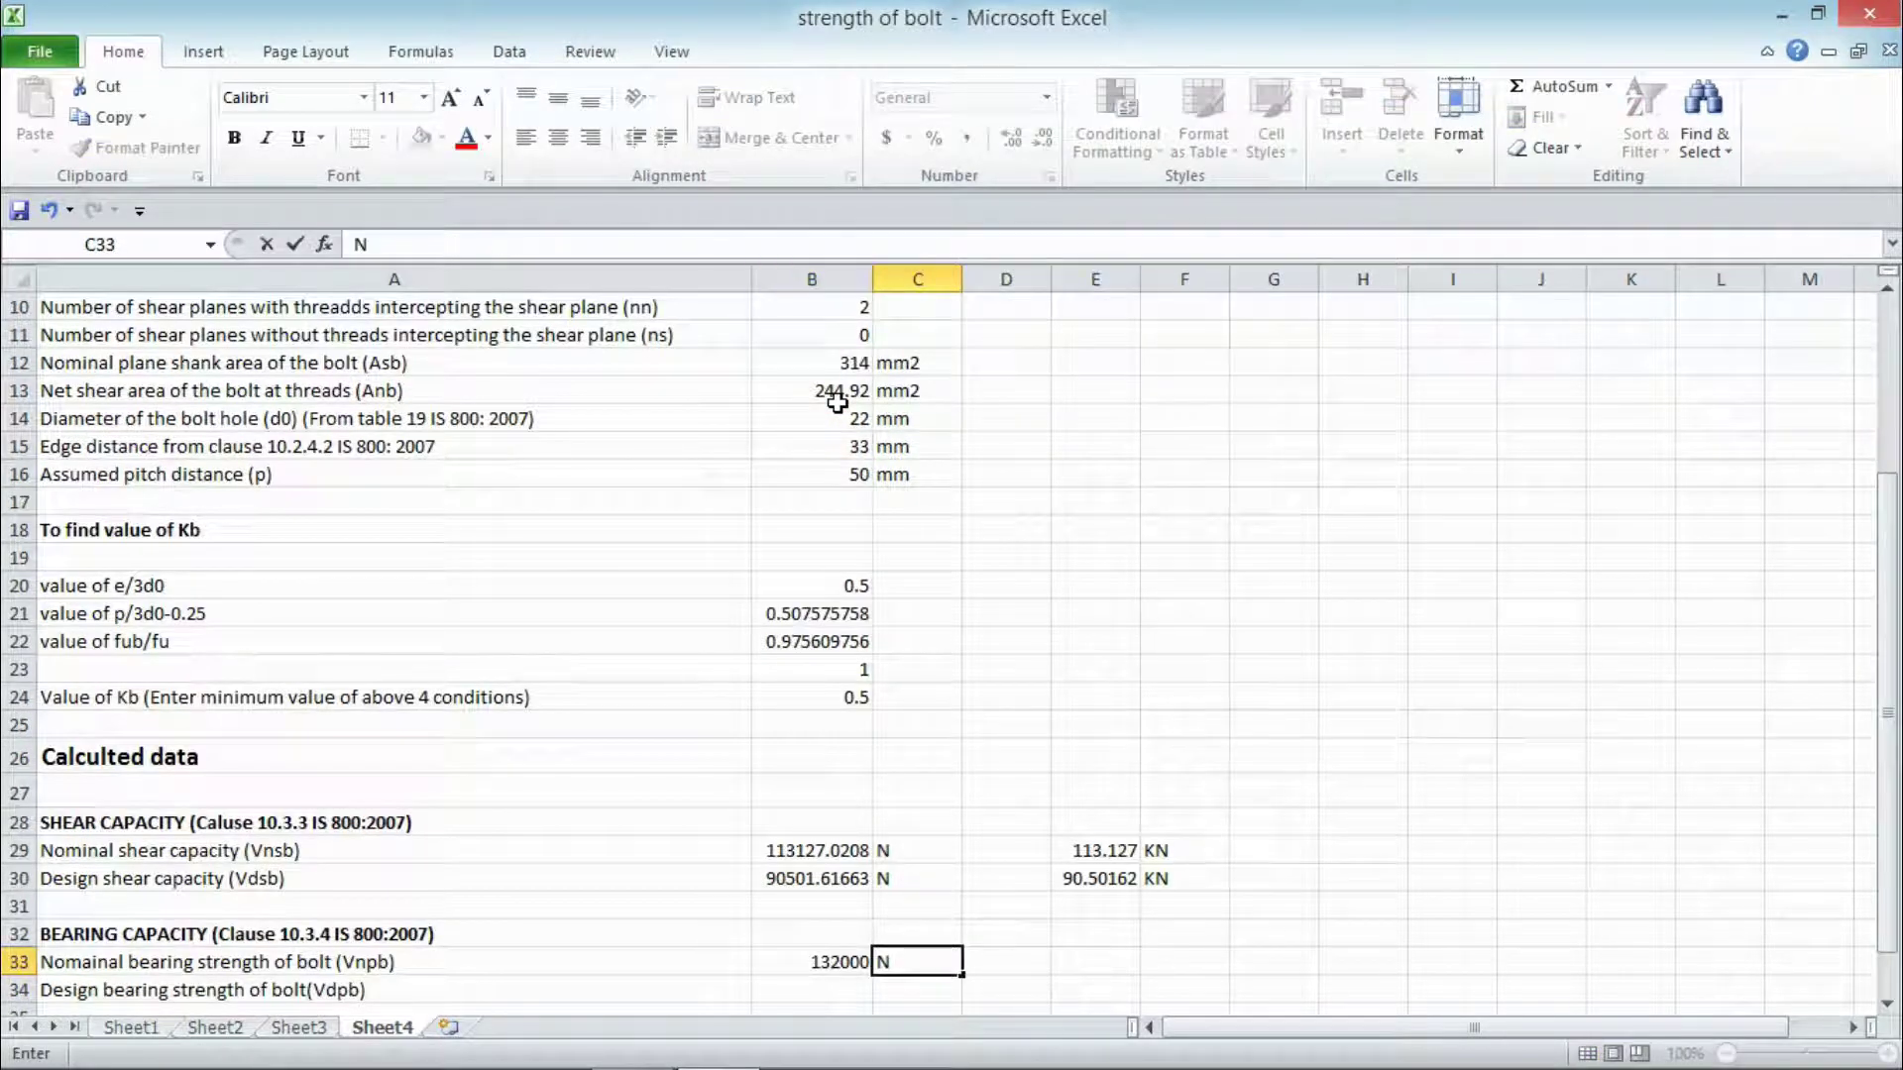
{"action": "key", "text": "Return"}
{"action": "key", "text": "Left"}
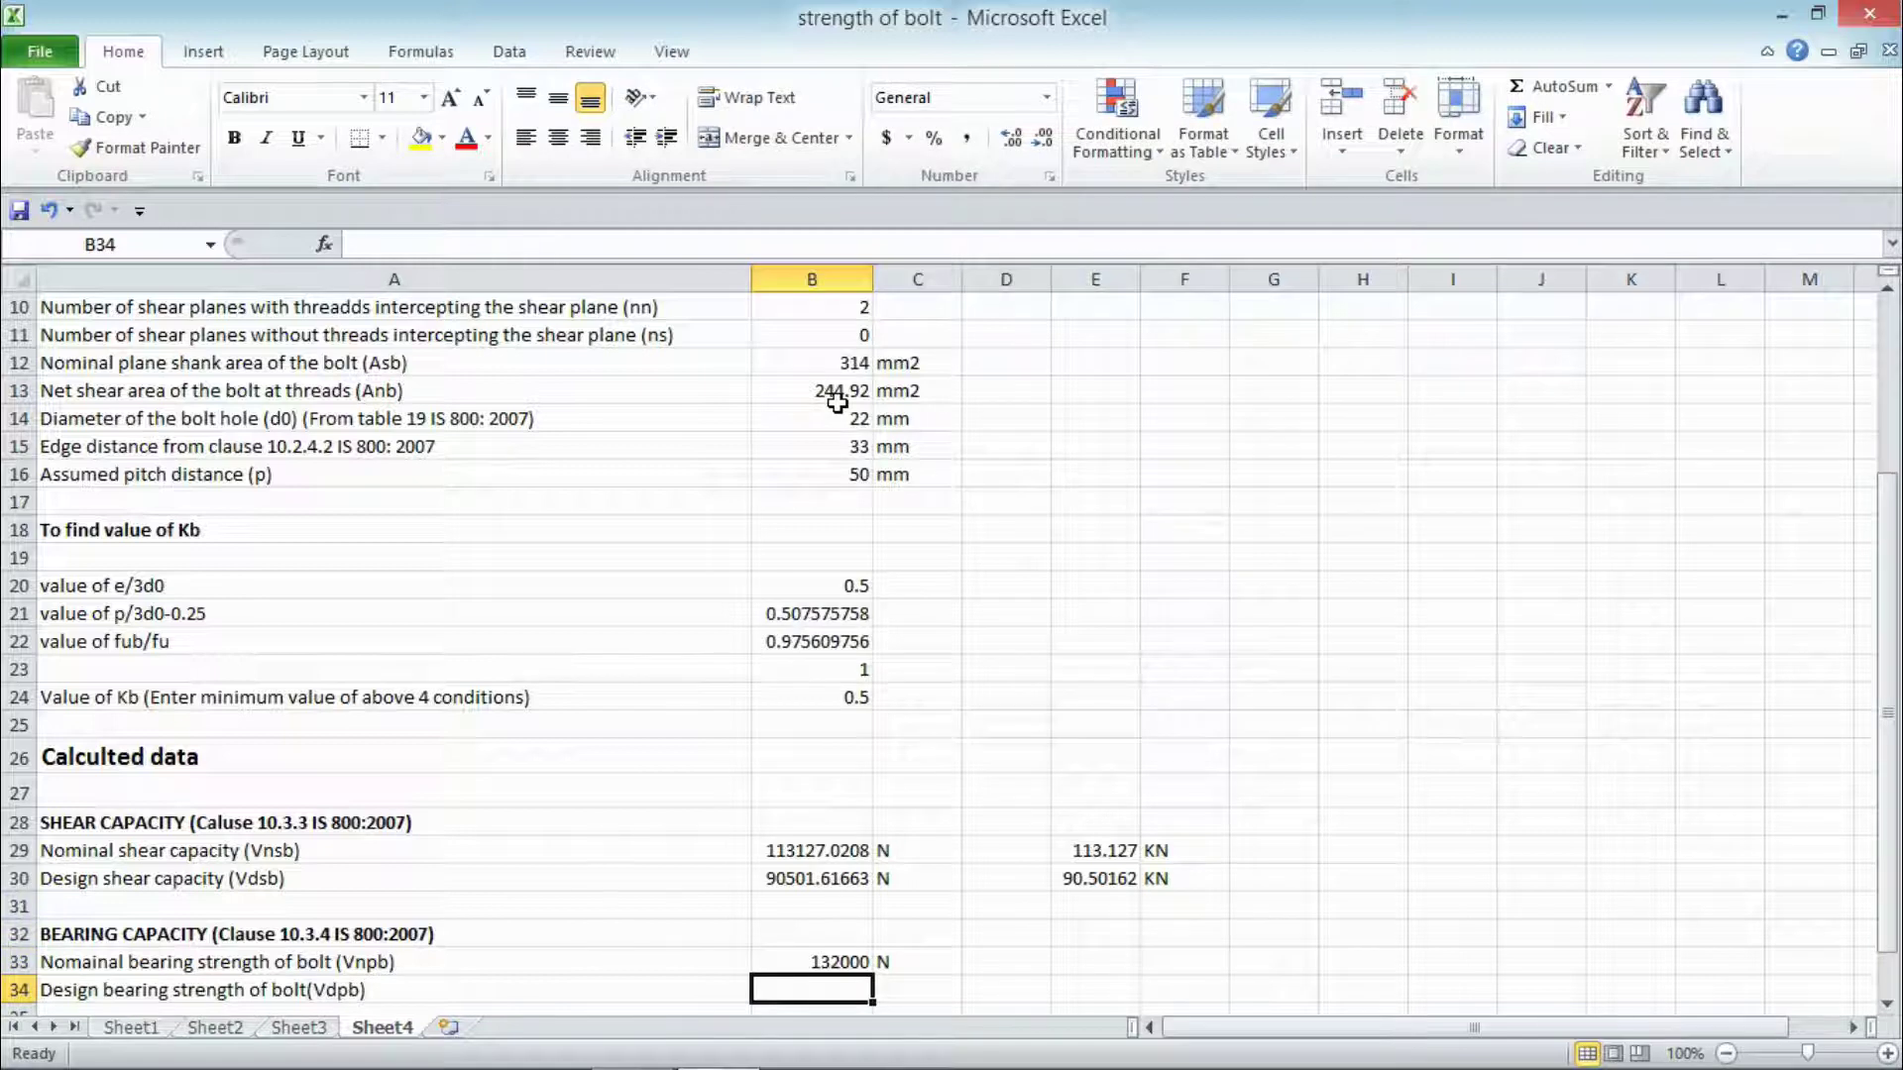
Step: Enter =B33/B7 in B34 for a design bearing strength of 105600
{"action": "type", "text": "="}
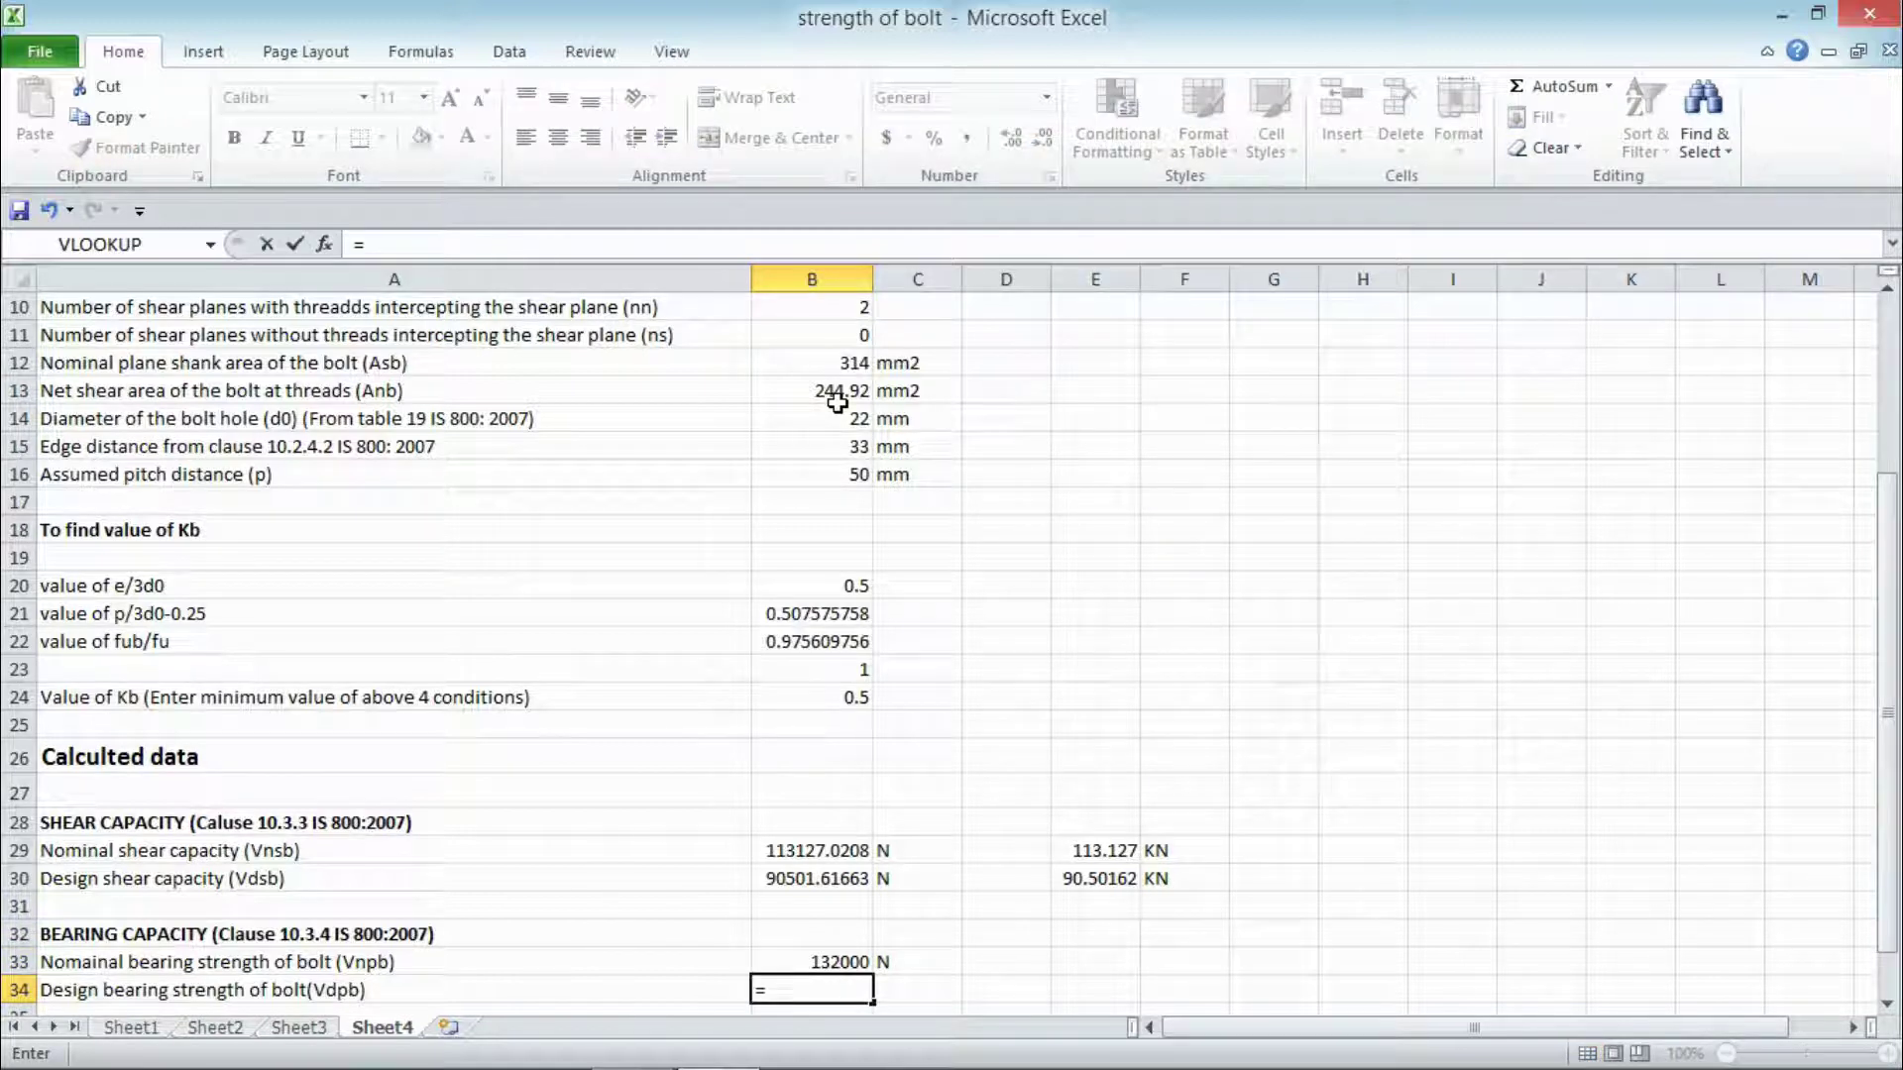
{"action": "left_click", "coordinate": [798, 961]}
{"action": "type", "text": "/"}
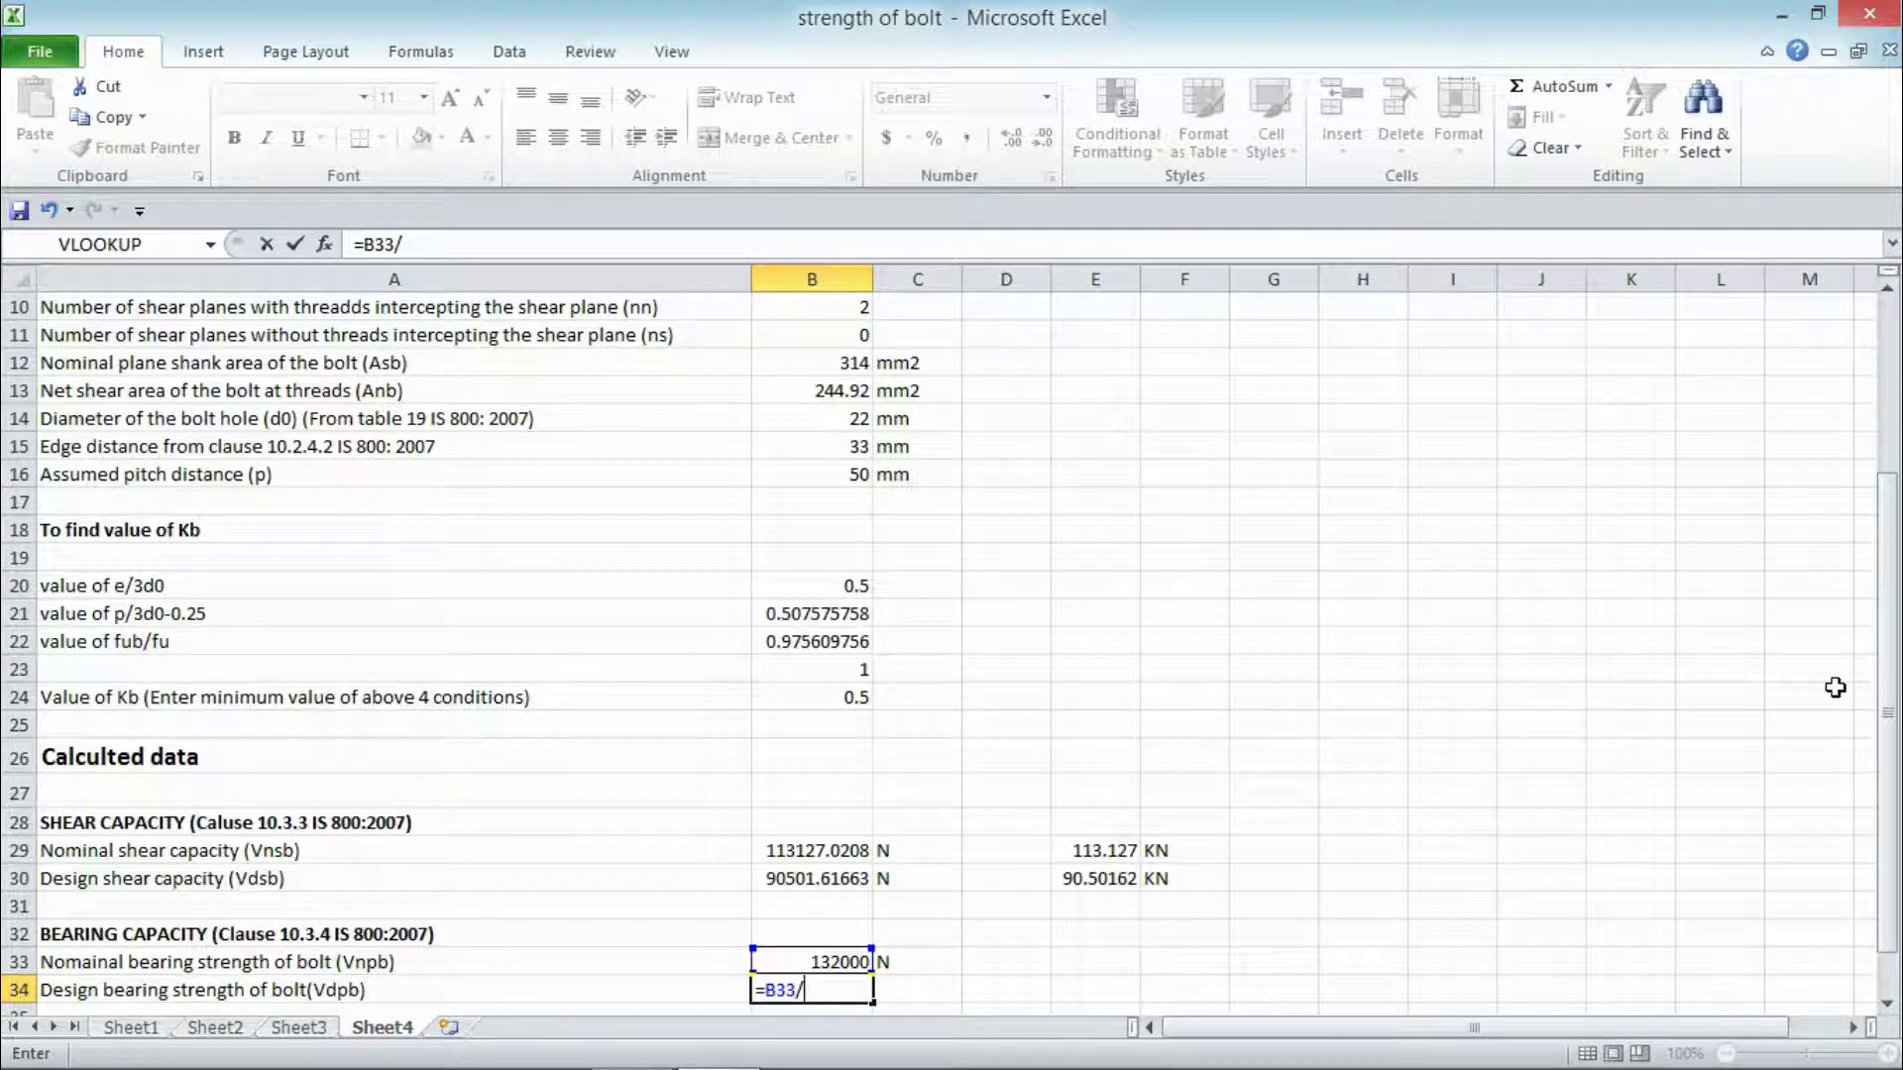
{"action": "left_click_drag", "start_coordinate": [1888, 711], "coordinate": [1888, 541]}
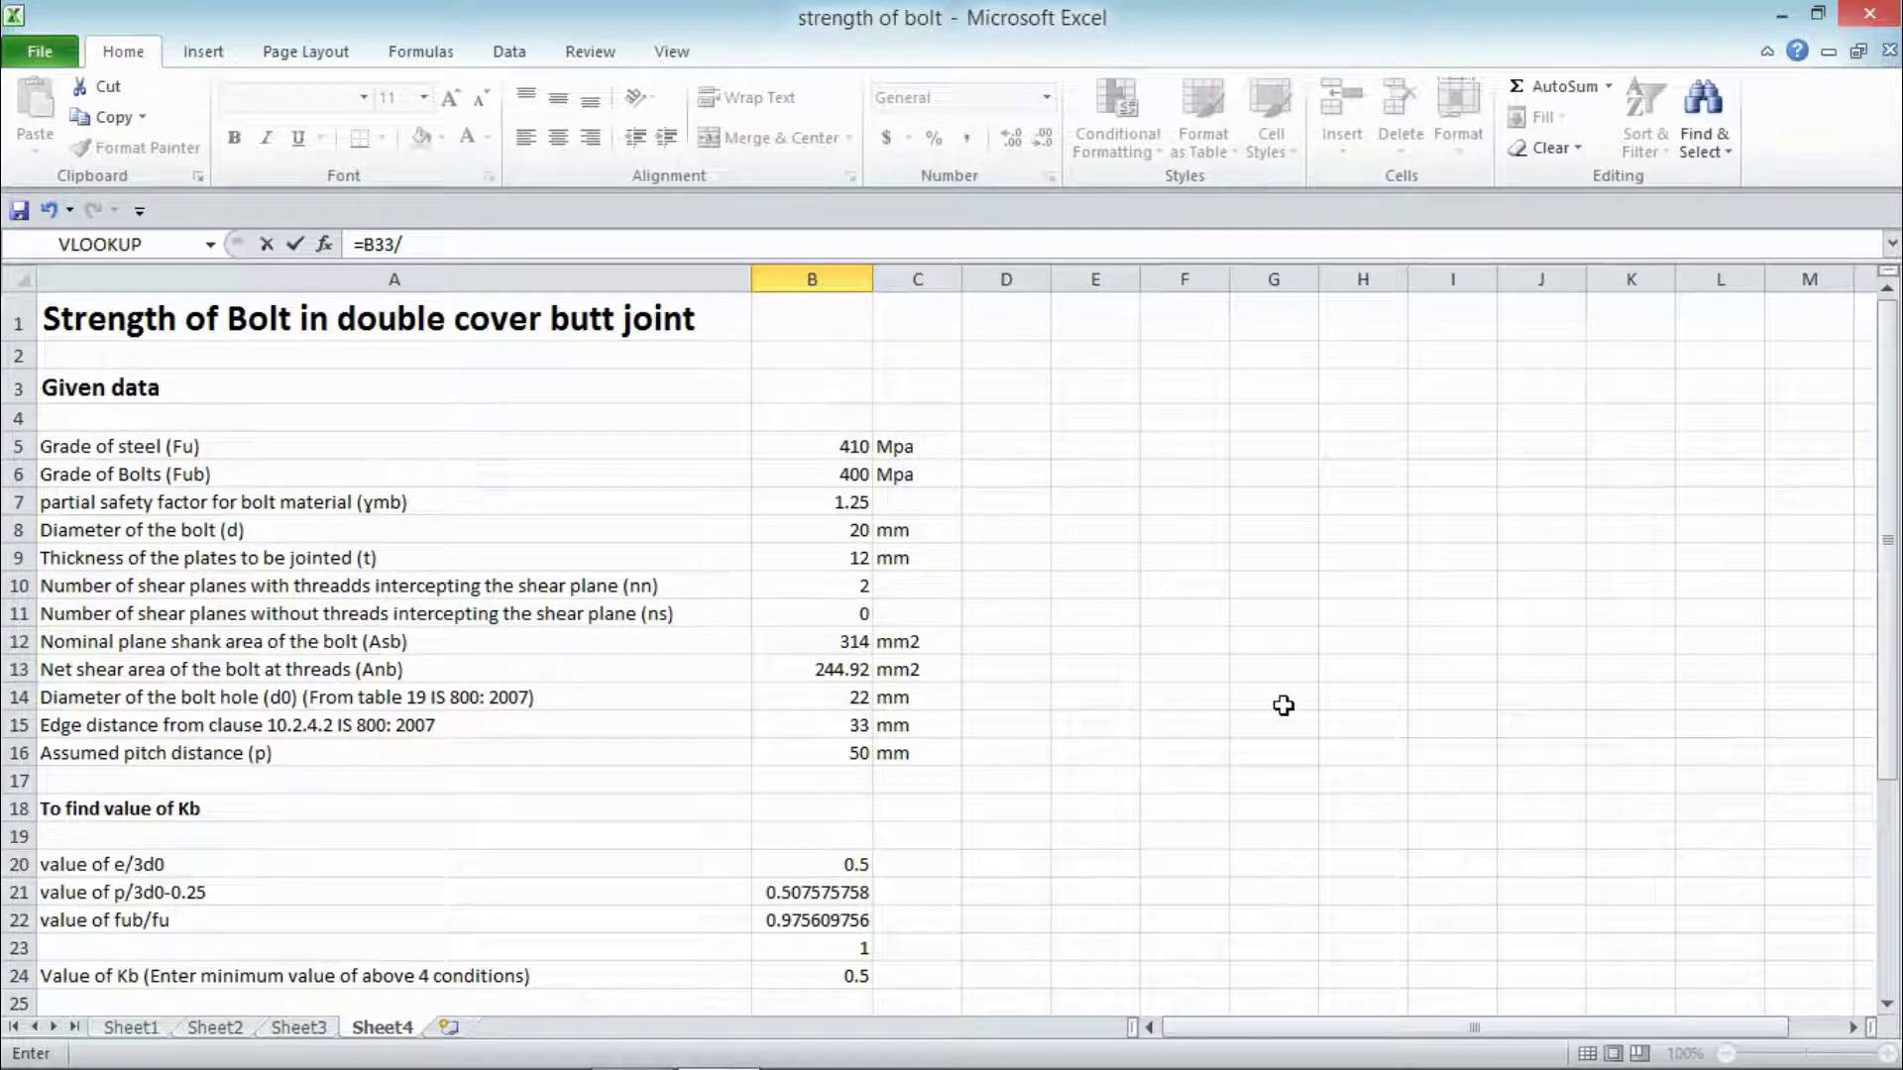
{"action": "left_click", "coordinate": [814, 502]}
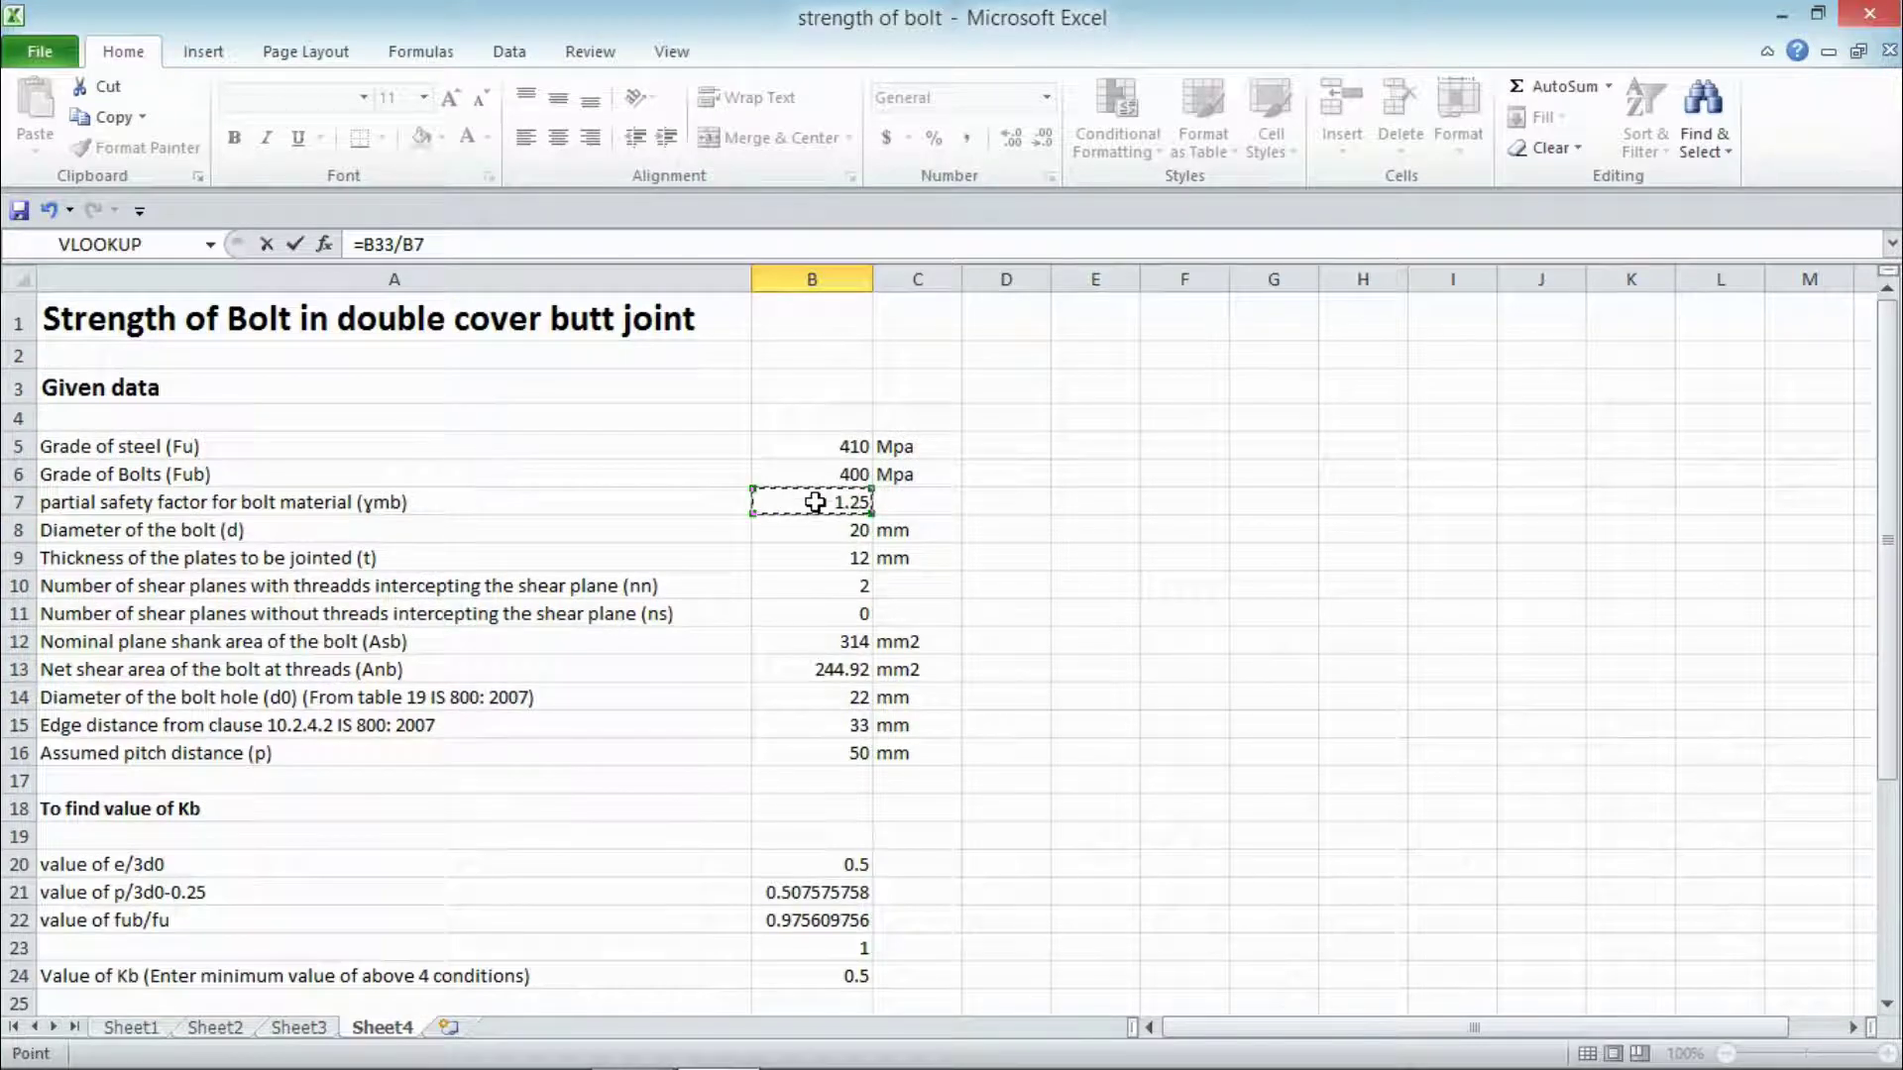
{"action": "key", "text": "Return"}
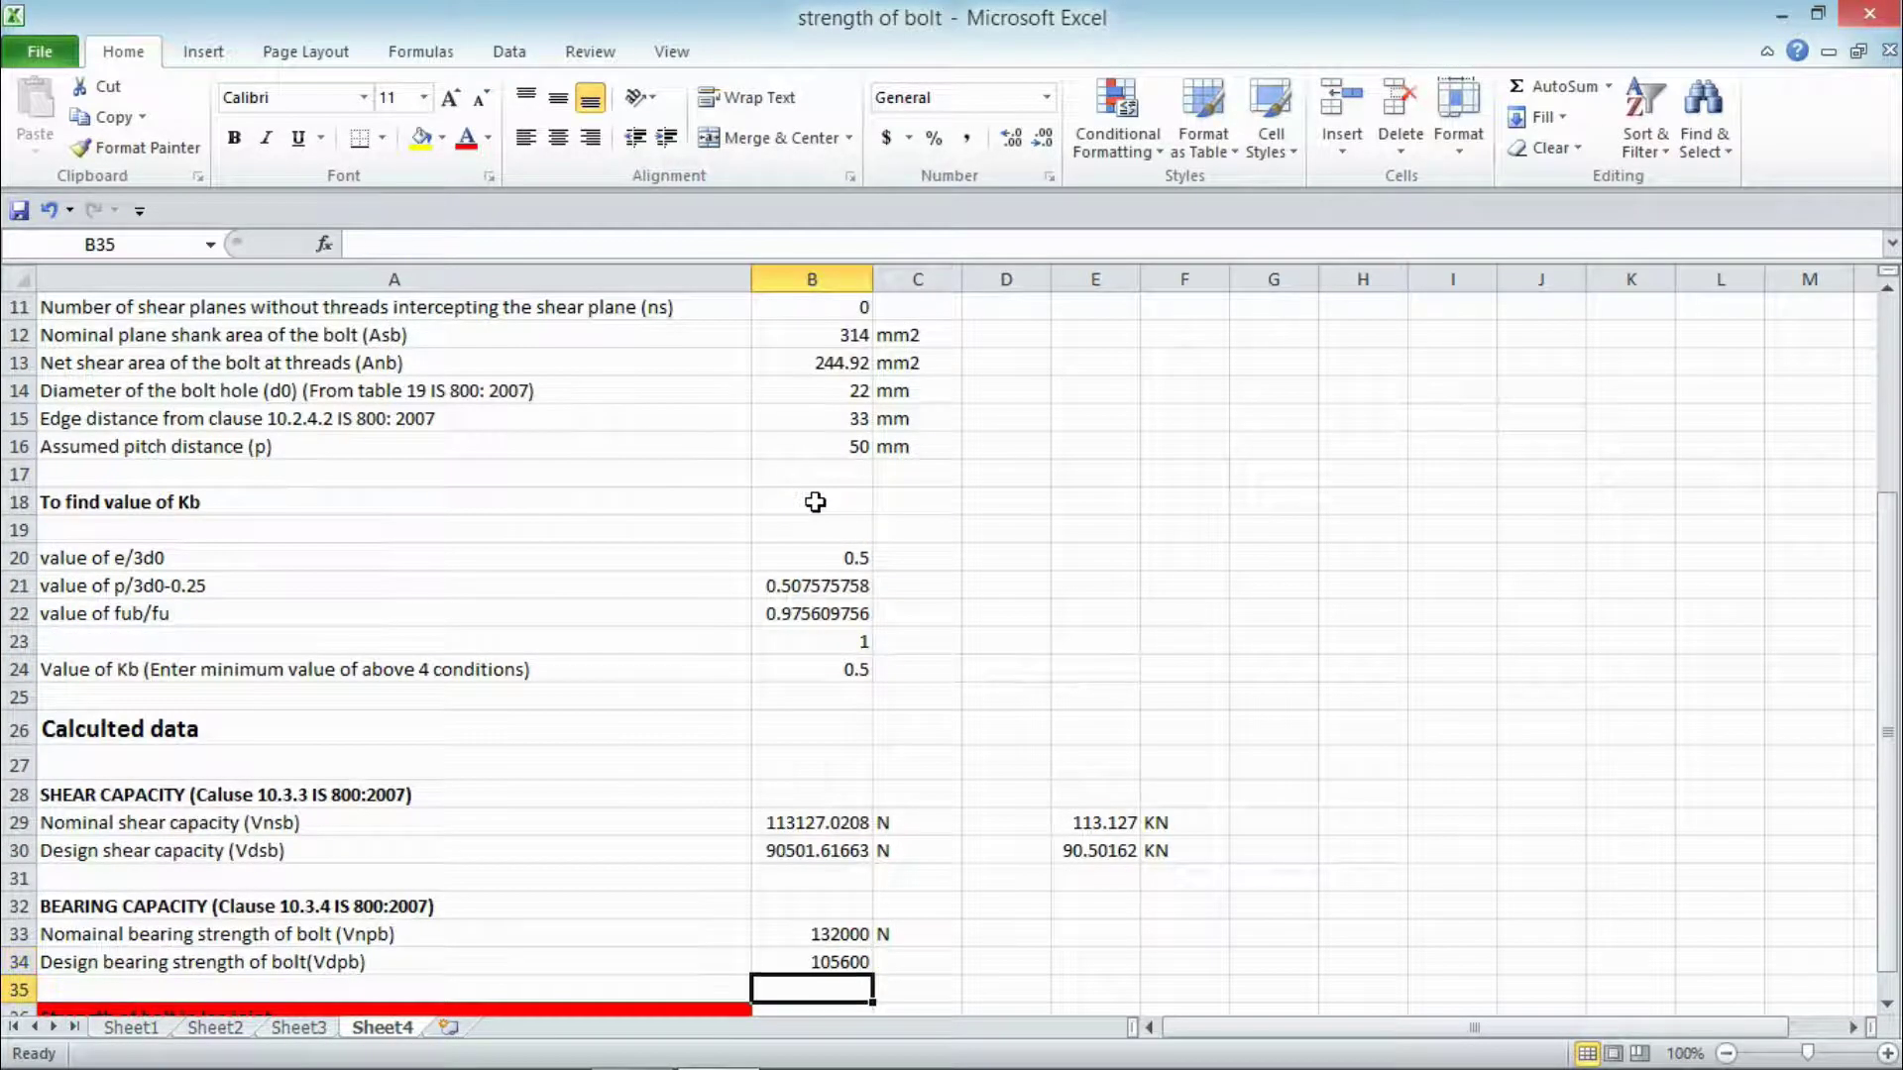
Step: Label the 105600 result with the unit N in C34
{"action": "key", "text": "Down"}
{"action": "key", "text": "Down"}
{"action": "key", "text": "Down"}
{"action": "key", "text": "Down"}
{"action": "key", "text": "Down"}
{"action": "key", "text": "Down"}
{"action": "key", "text": "Down"}
{"action": "key", "text": "Down"}
{"action": "key", "text": "Down"}
{"action": "key", "text": "Down"}
{"action": "key", "text": "Down"}
{"action": "key", "text": "Up"}
{"action": "key", "text": "Up"}
{"action": "key", "text": "Up"}
{"action": "key", "text": "Up"}
{"action": "key", "text": "Up"}
{"action": "key", "text": "Up"}
{"action": "key", "text": "Up"}
{"action": "key", "text": "Up"}
{"action": "key", "text": "Up"}
{"action": "key", "text": "Up"}
{"action": "key", "text": "Up"}
{"action": "key", "text": "Up"}
{"action": "key", "text": "Right"}
{"action": "type", "text": "N"}
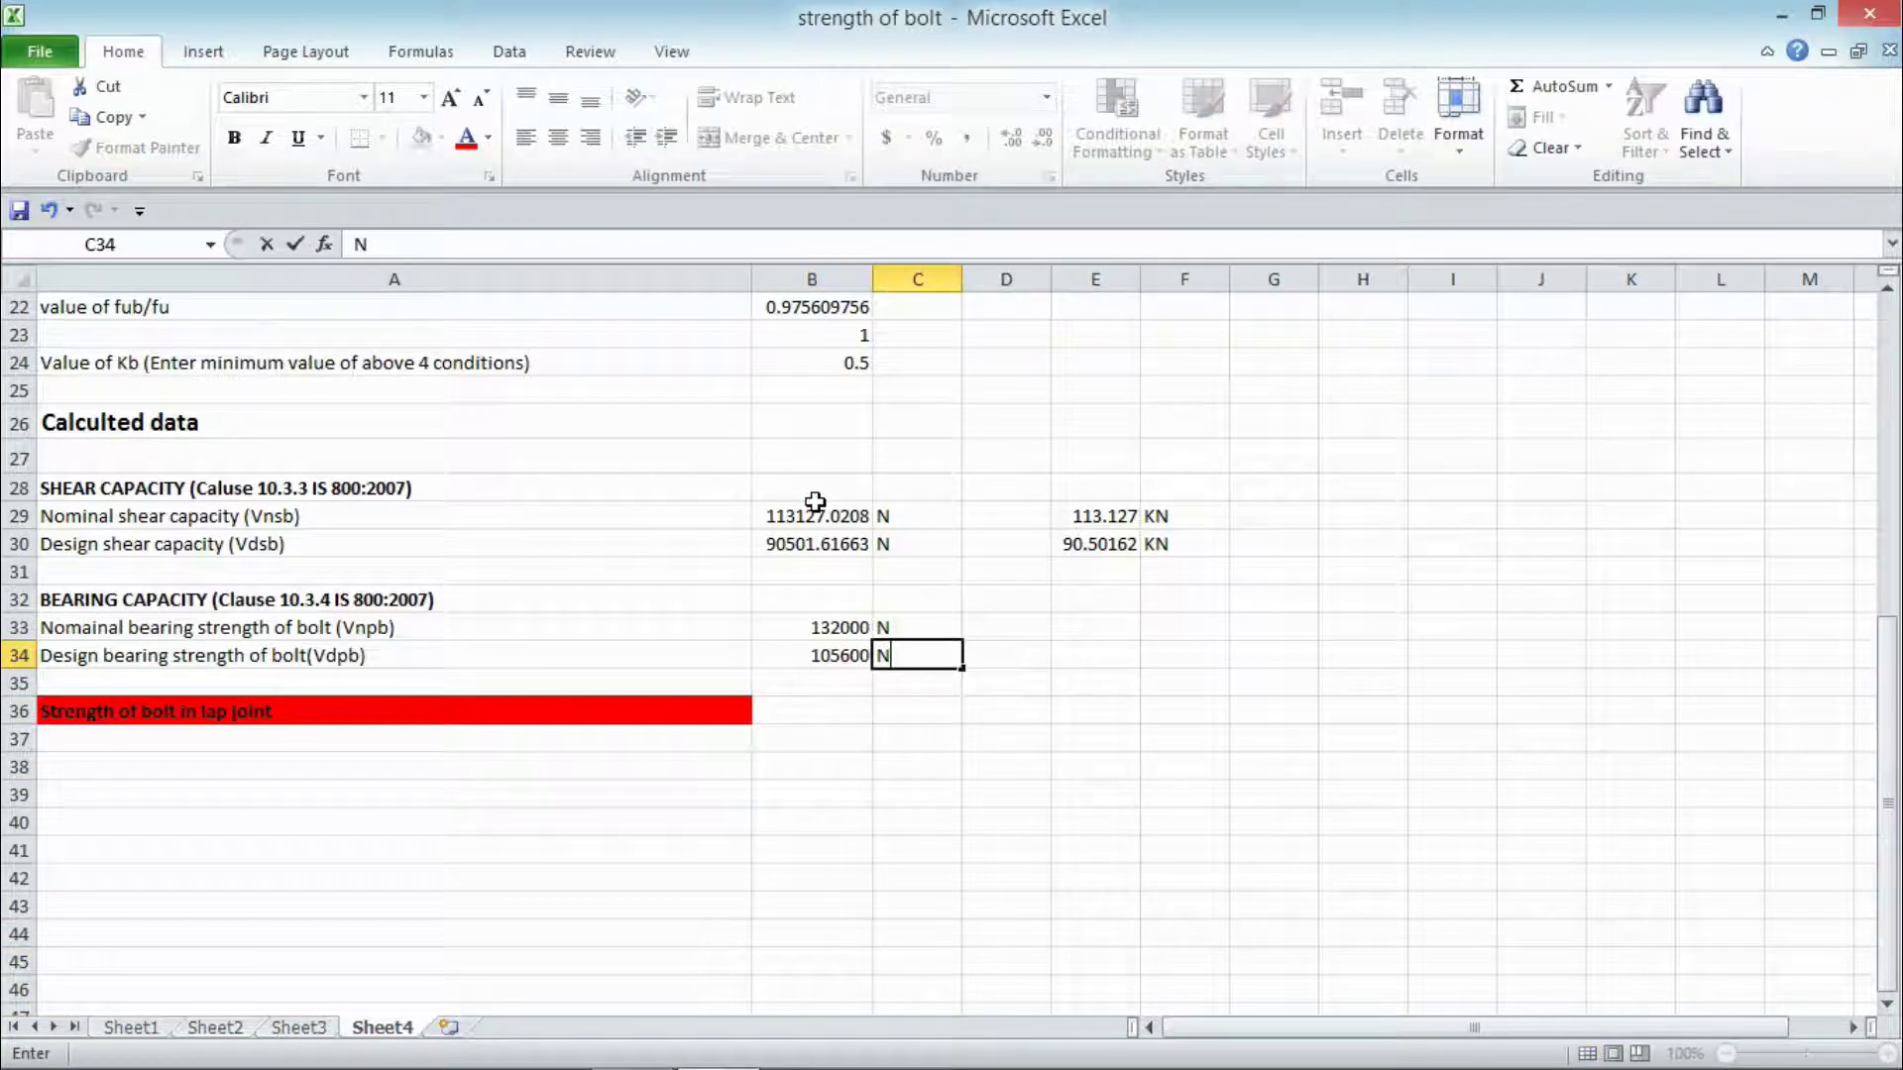
{"action": "key", "text": "Right"}
{"action": "key", "text": "Right"}
{"action": "key", "text": "Up"}
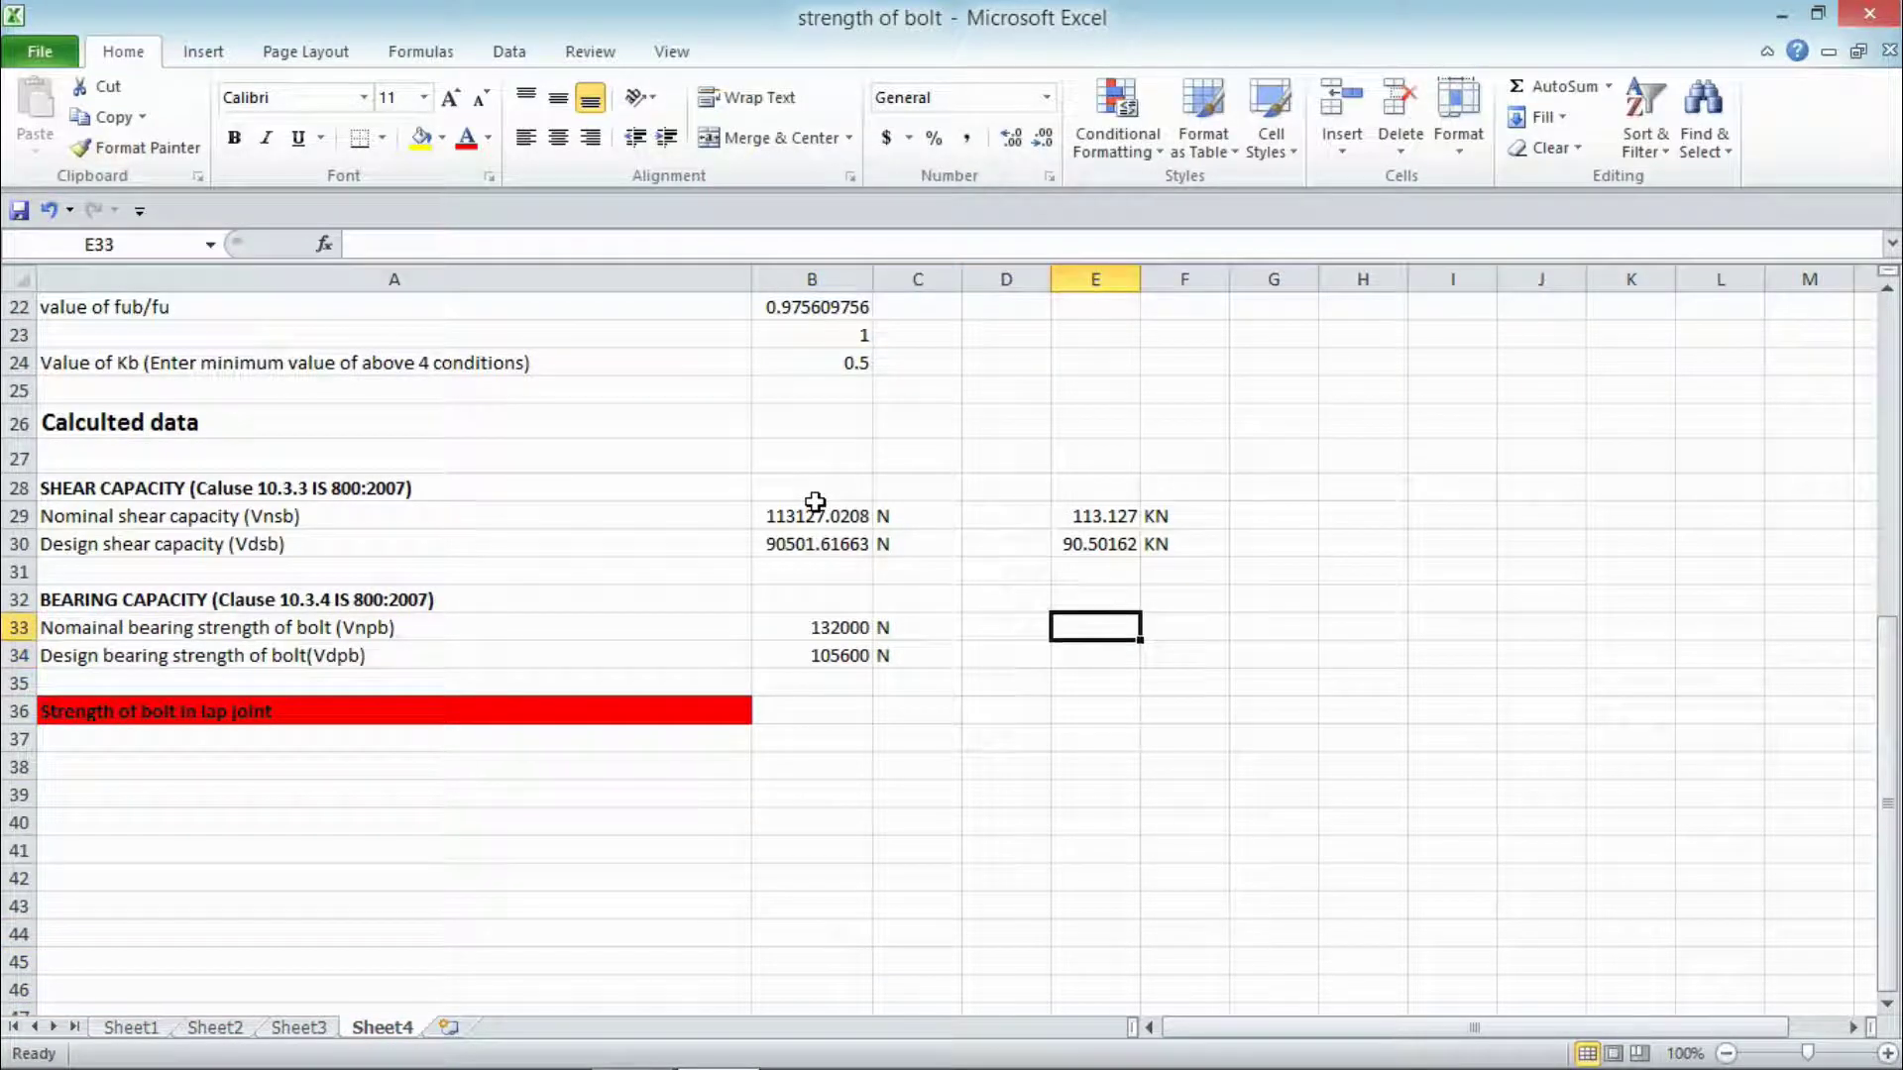
Step: Convert both bearing strengths to kilonewtons: 132 in E33 and 105.6 in E34
{"action": "type", "text": "="}
{"action": "left_click", "coordinate": [814, 629]}
{"action": "type", "text": "/1000"}
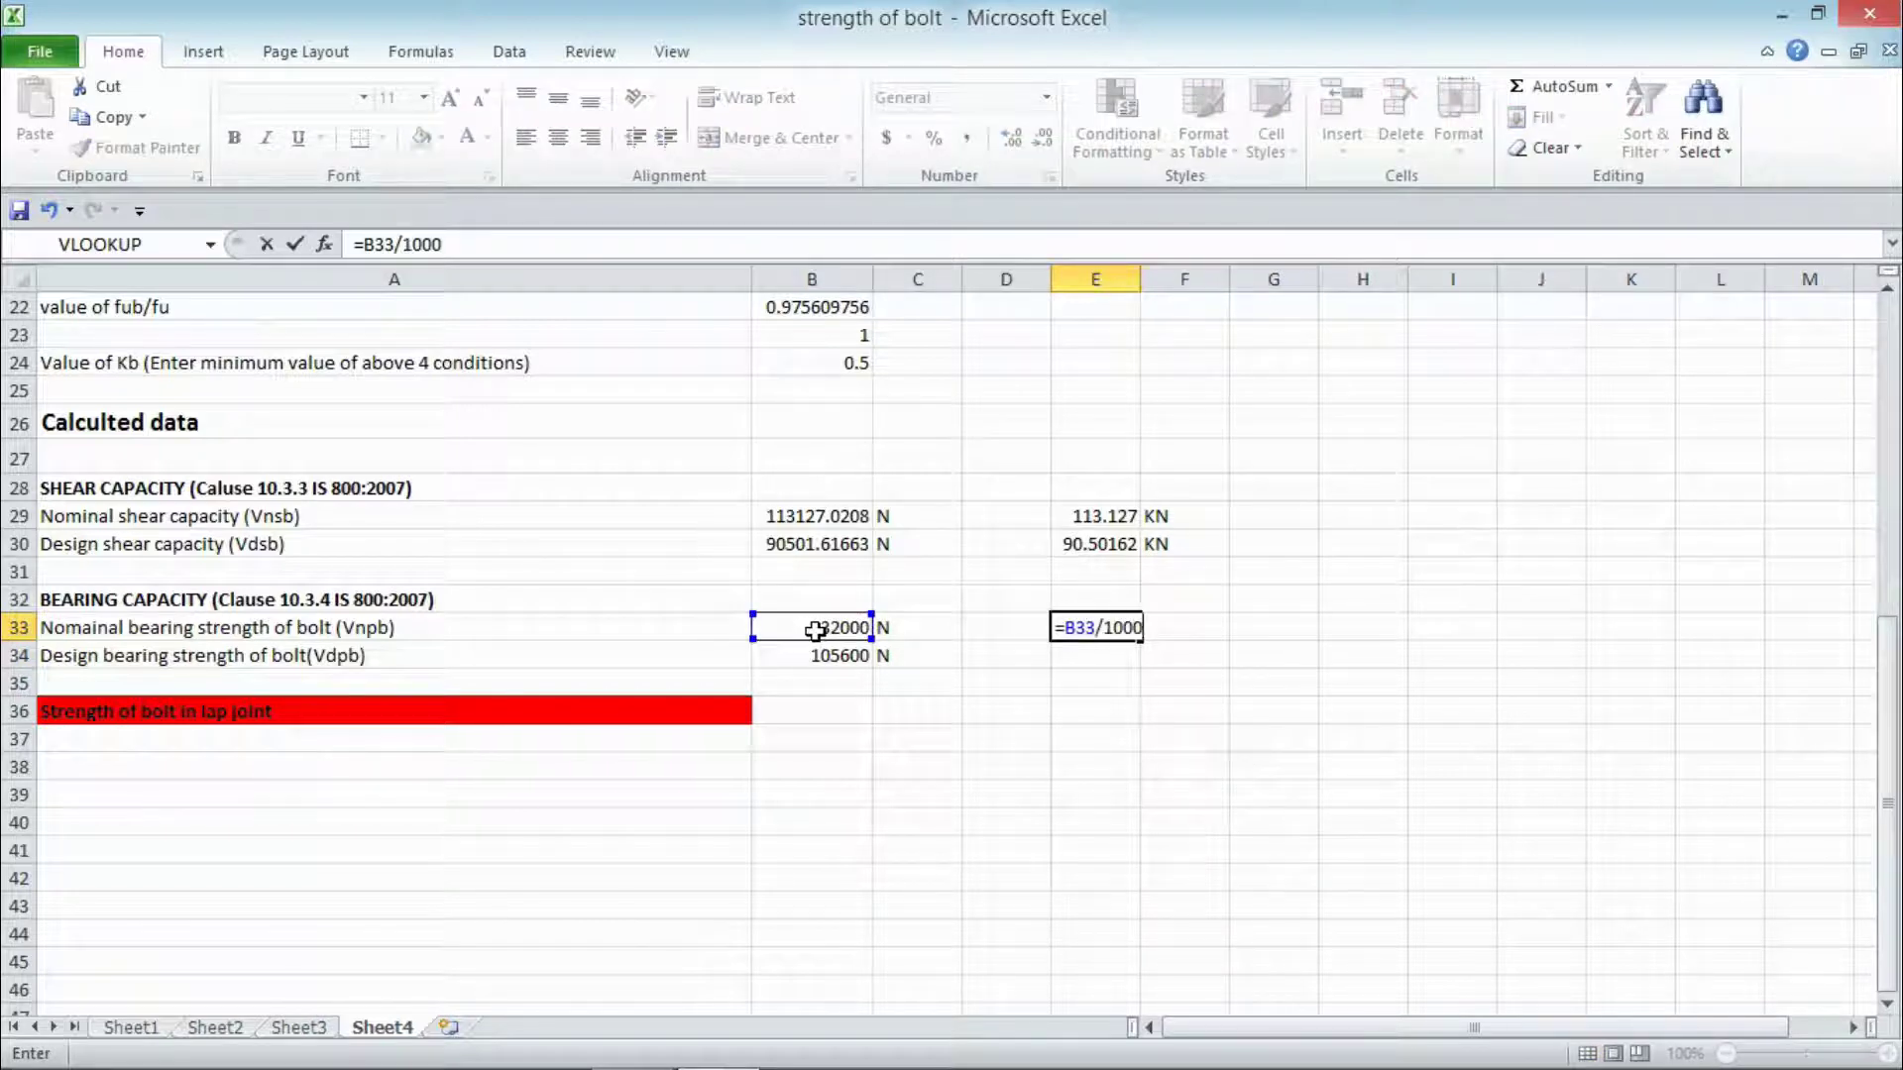
{"action": "key", "text": "Return"}
{"action": "key", "text": "Up"}
{"action": "key", "text": "Down"}
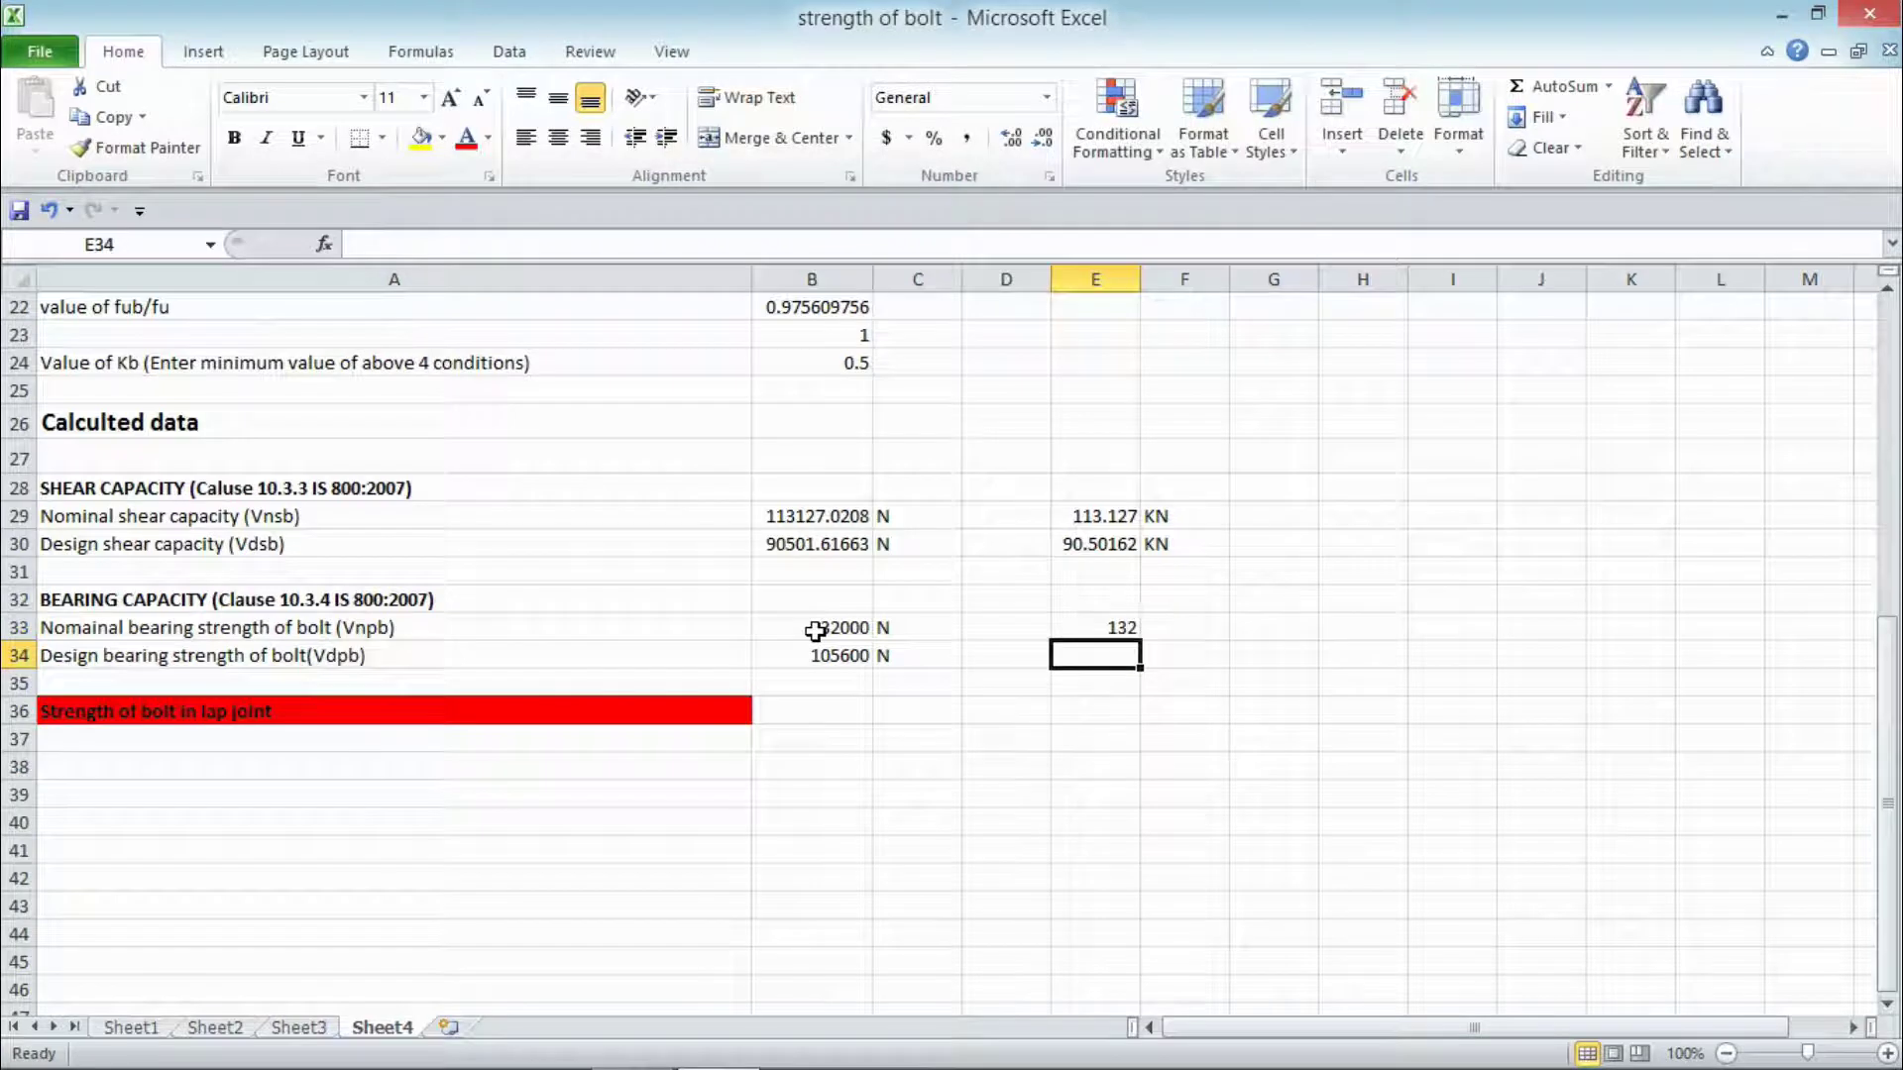
{"action": "type", "text": "="}
{"action": "left_click", "coordinate": [809, 656]}
{"action": "type", "text": "/1000"}
{"action": "key", "text": "Return"}
Step: Label F33 and F34 with KN, clearing a stray entry in row 35
{"action": "key", "text": "Up"}
{"action": "key", "text": "Up"}
{"action": "key", "text": "Right"}
{"action": "type", "text": "KN"}
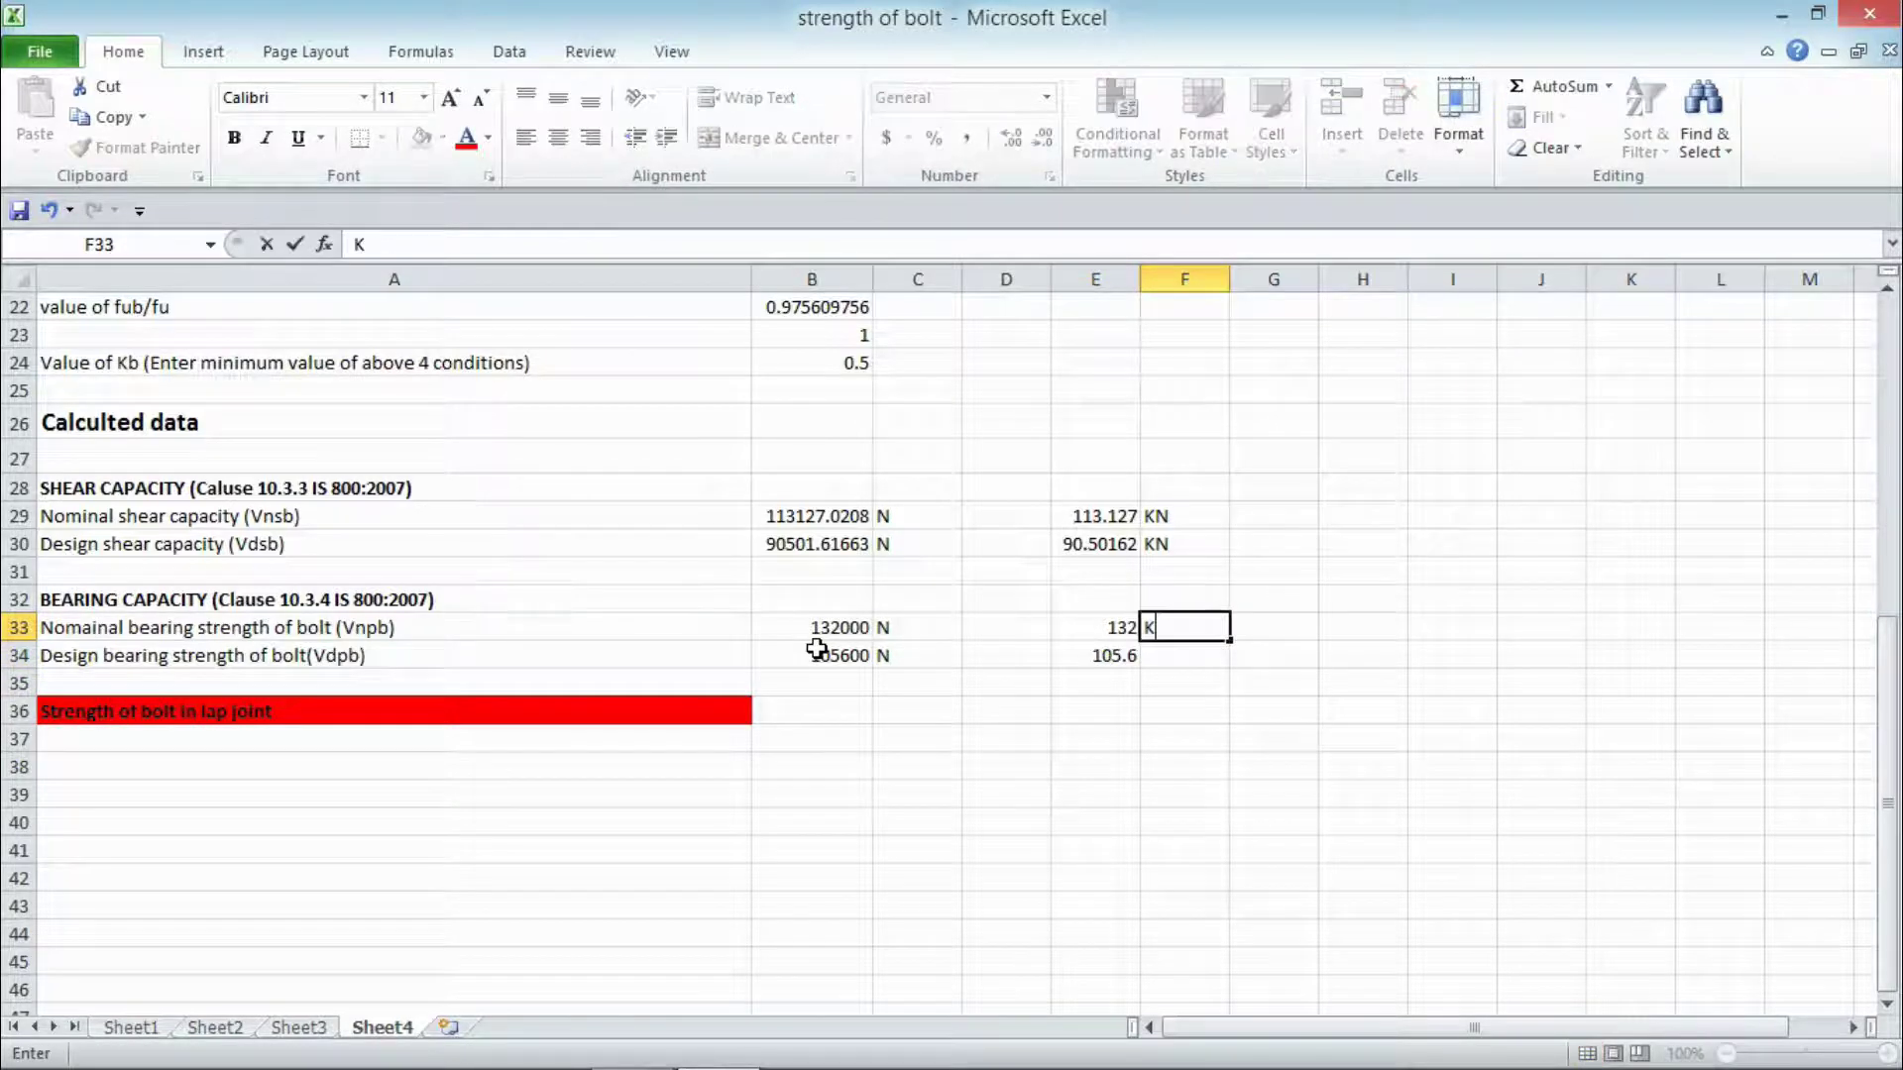
{"action": "key", "text": "Return"}
{"action": "key", "text": "Return"}
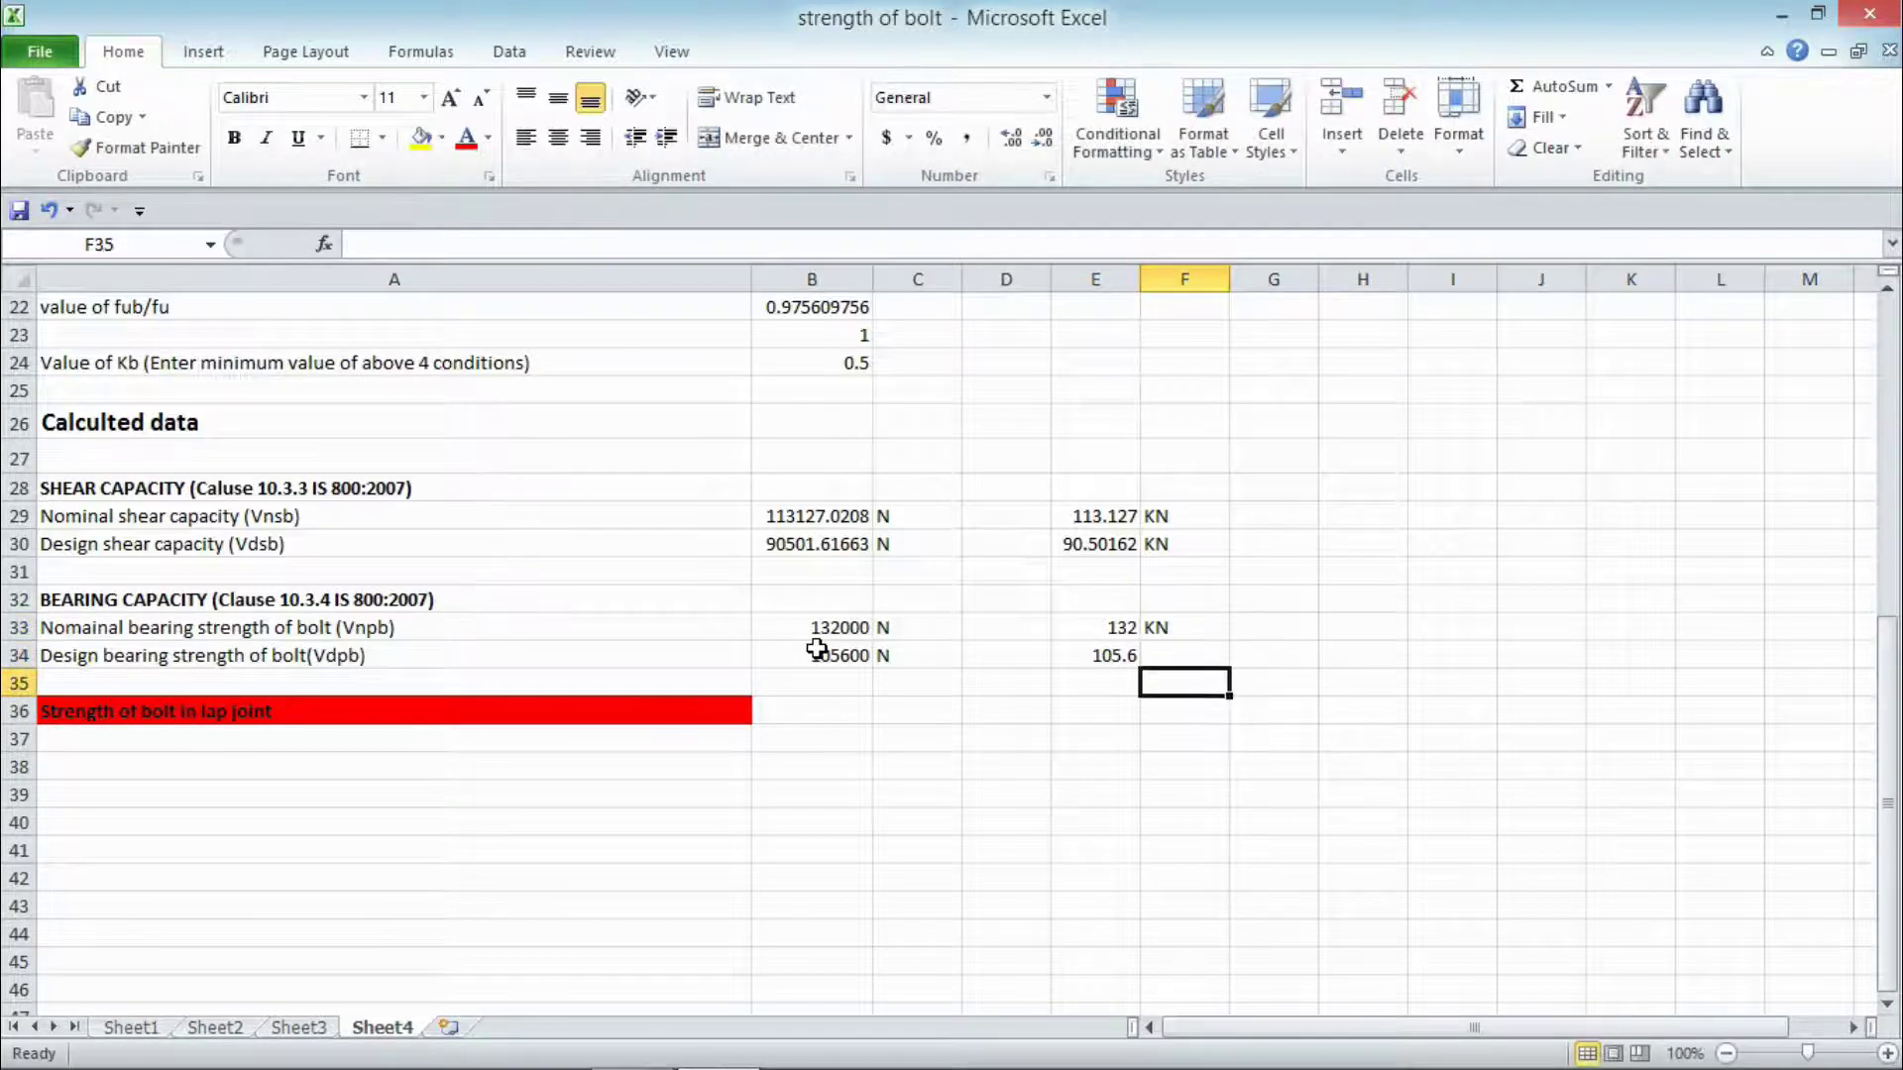
{"action": "type", "text": "kn"}
{"action": "key", "text": "BackSpace"}
{"action": "key", "text": "BackSpace"}
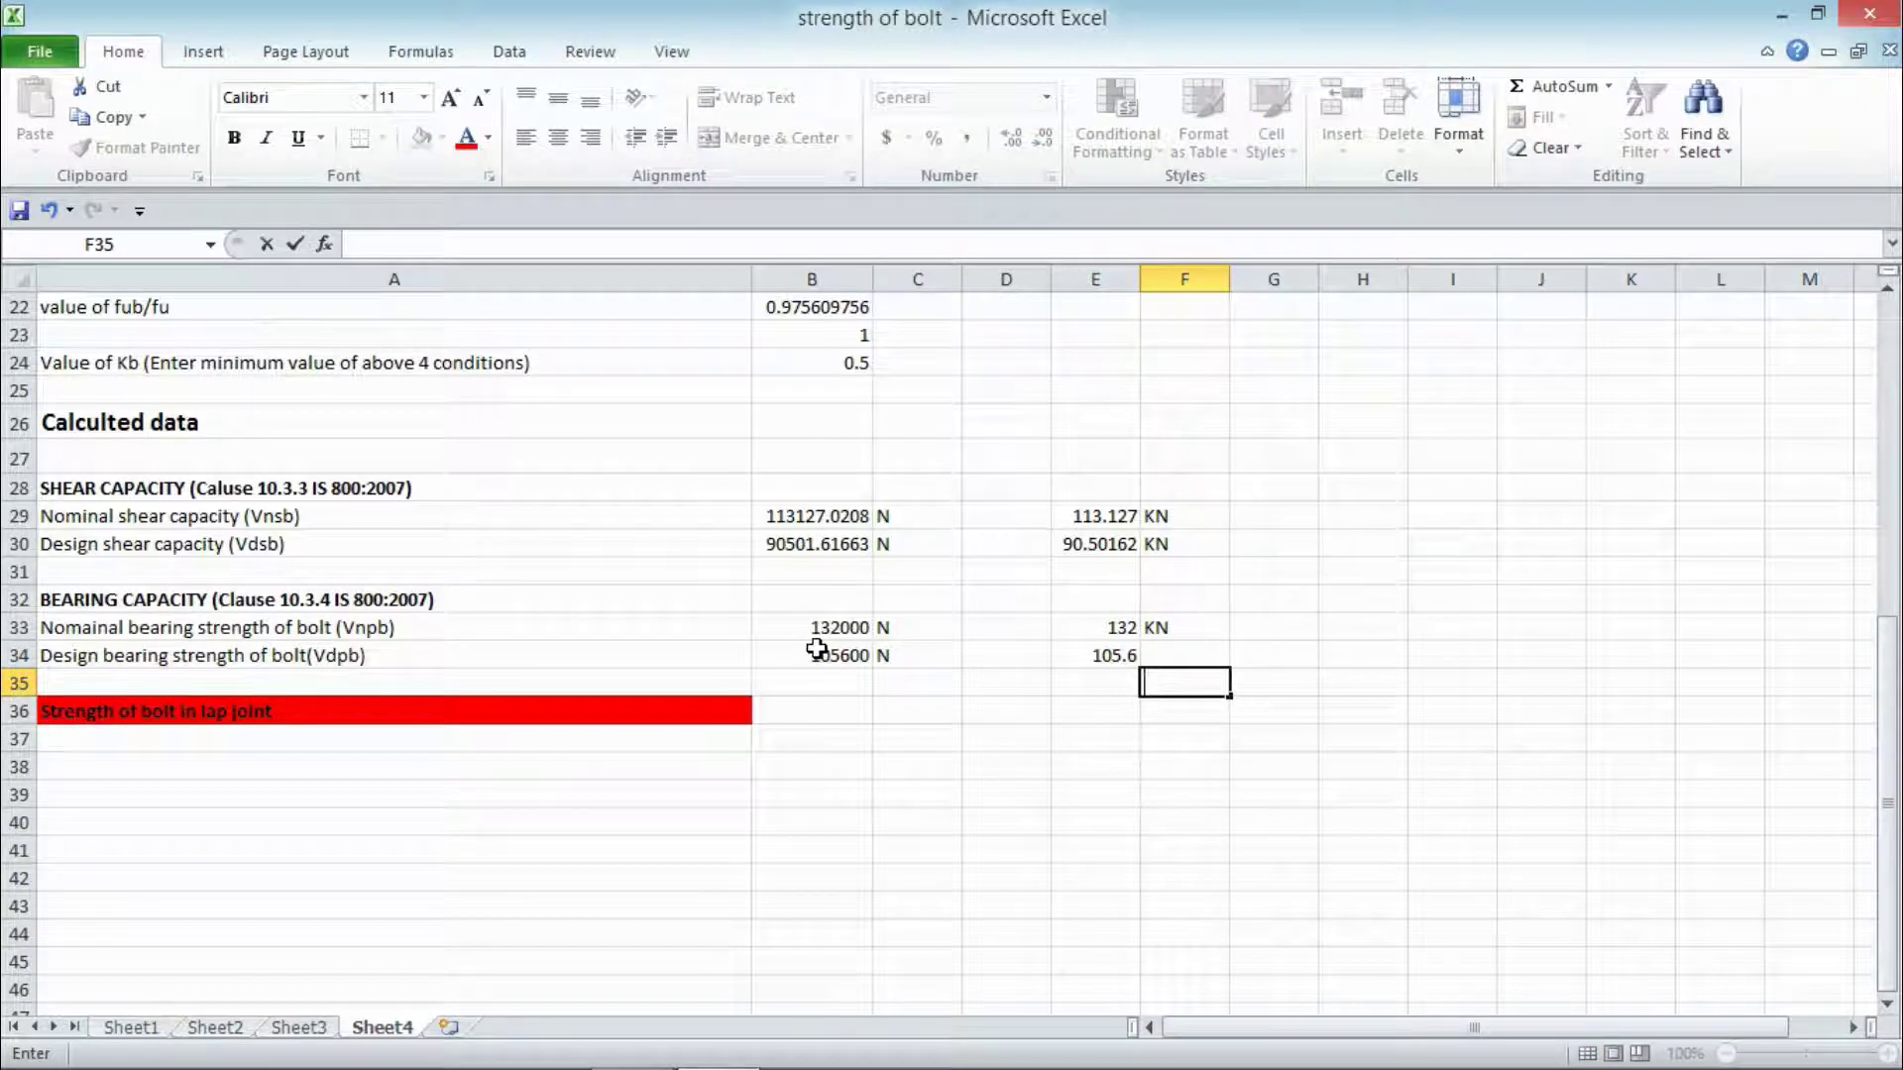
{"action": "key", "text": "Up"}
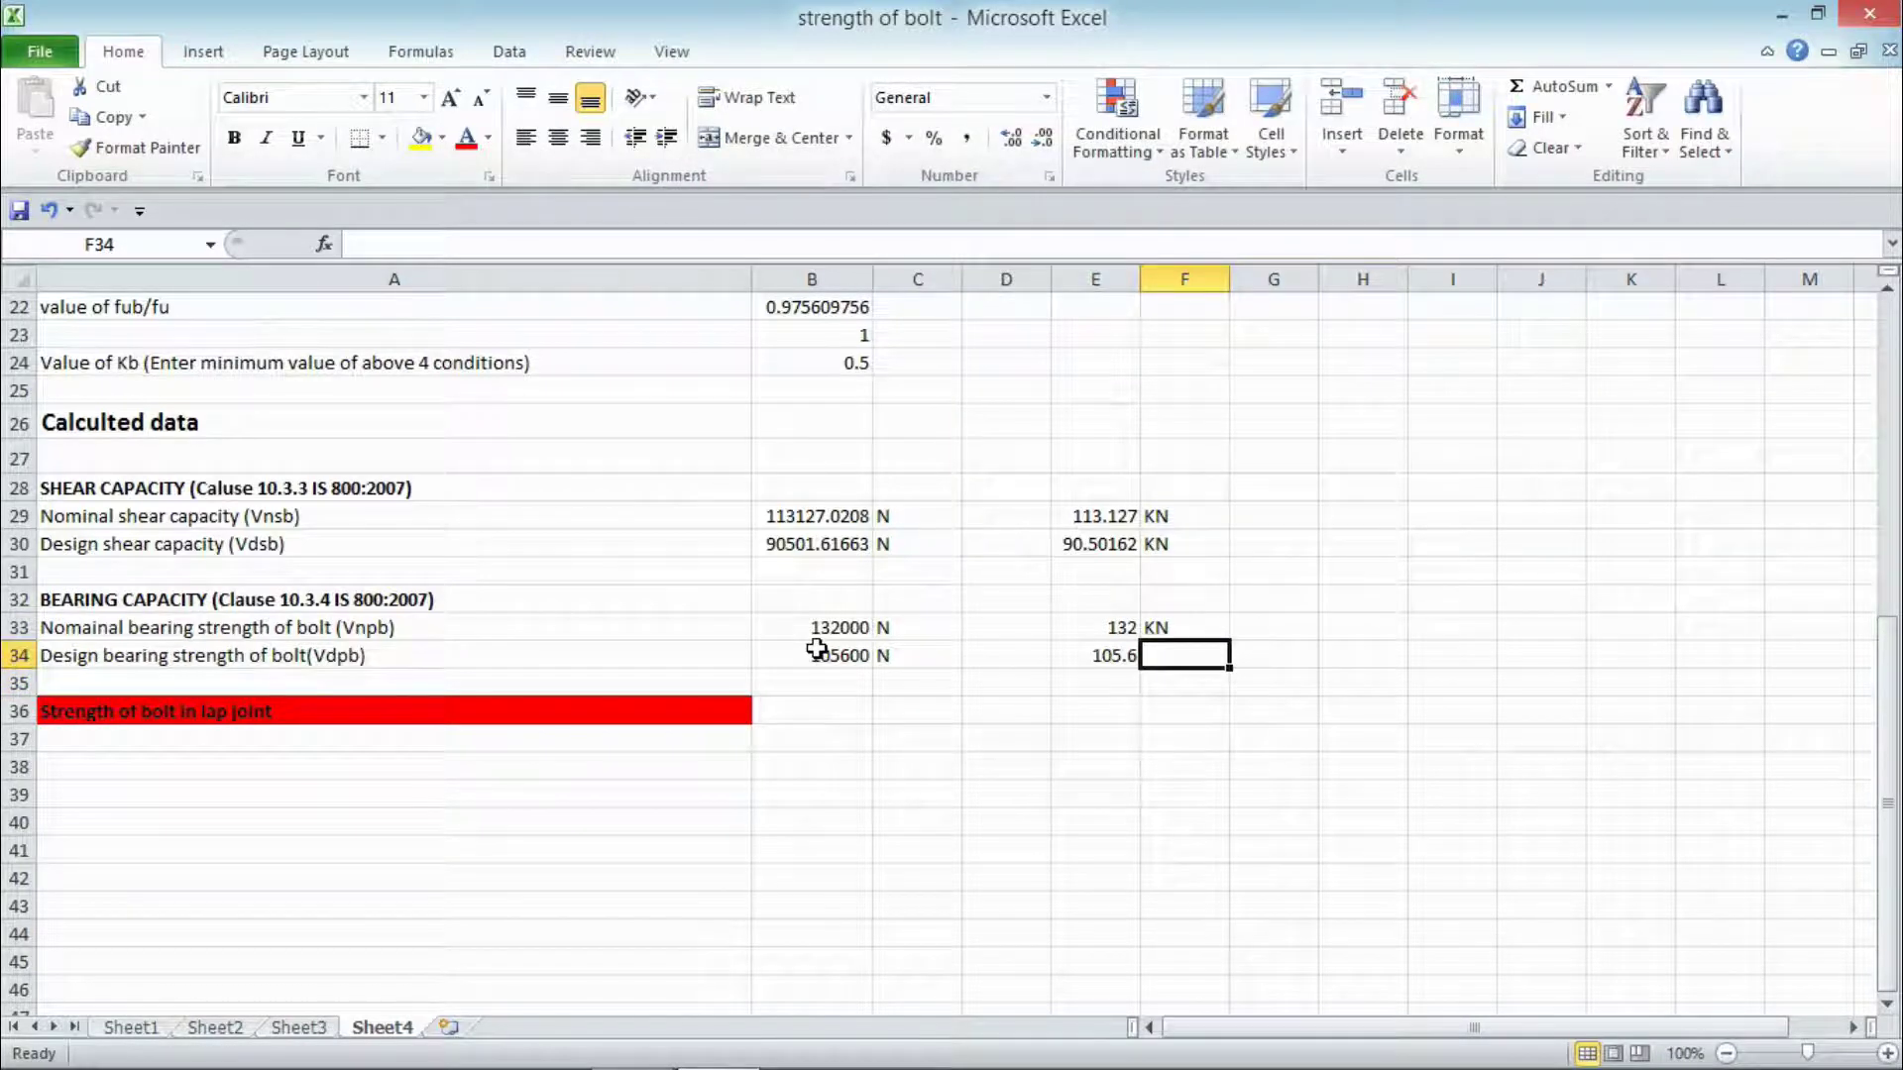
{"action": "type", "text": "KN"}
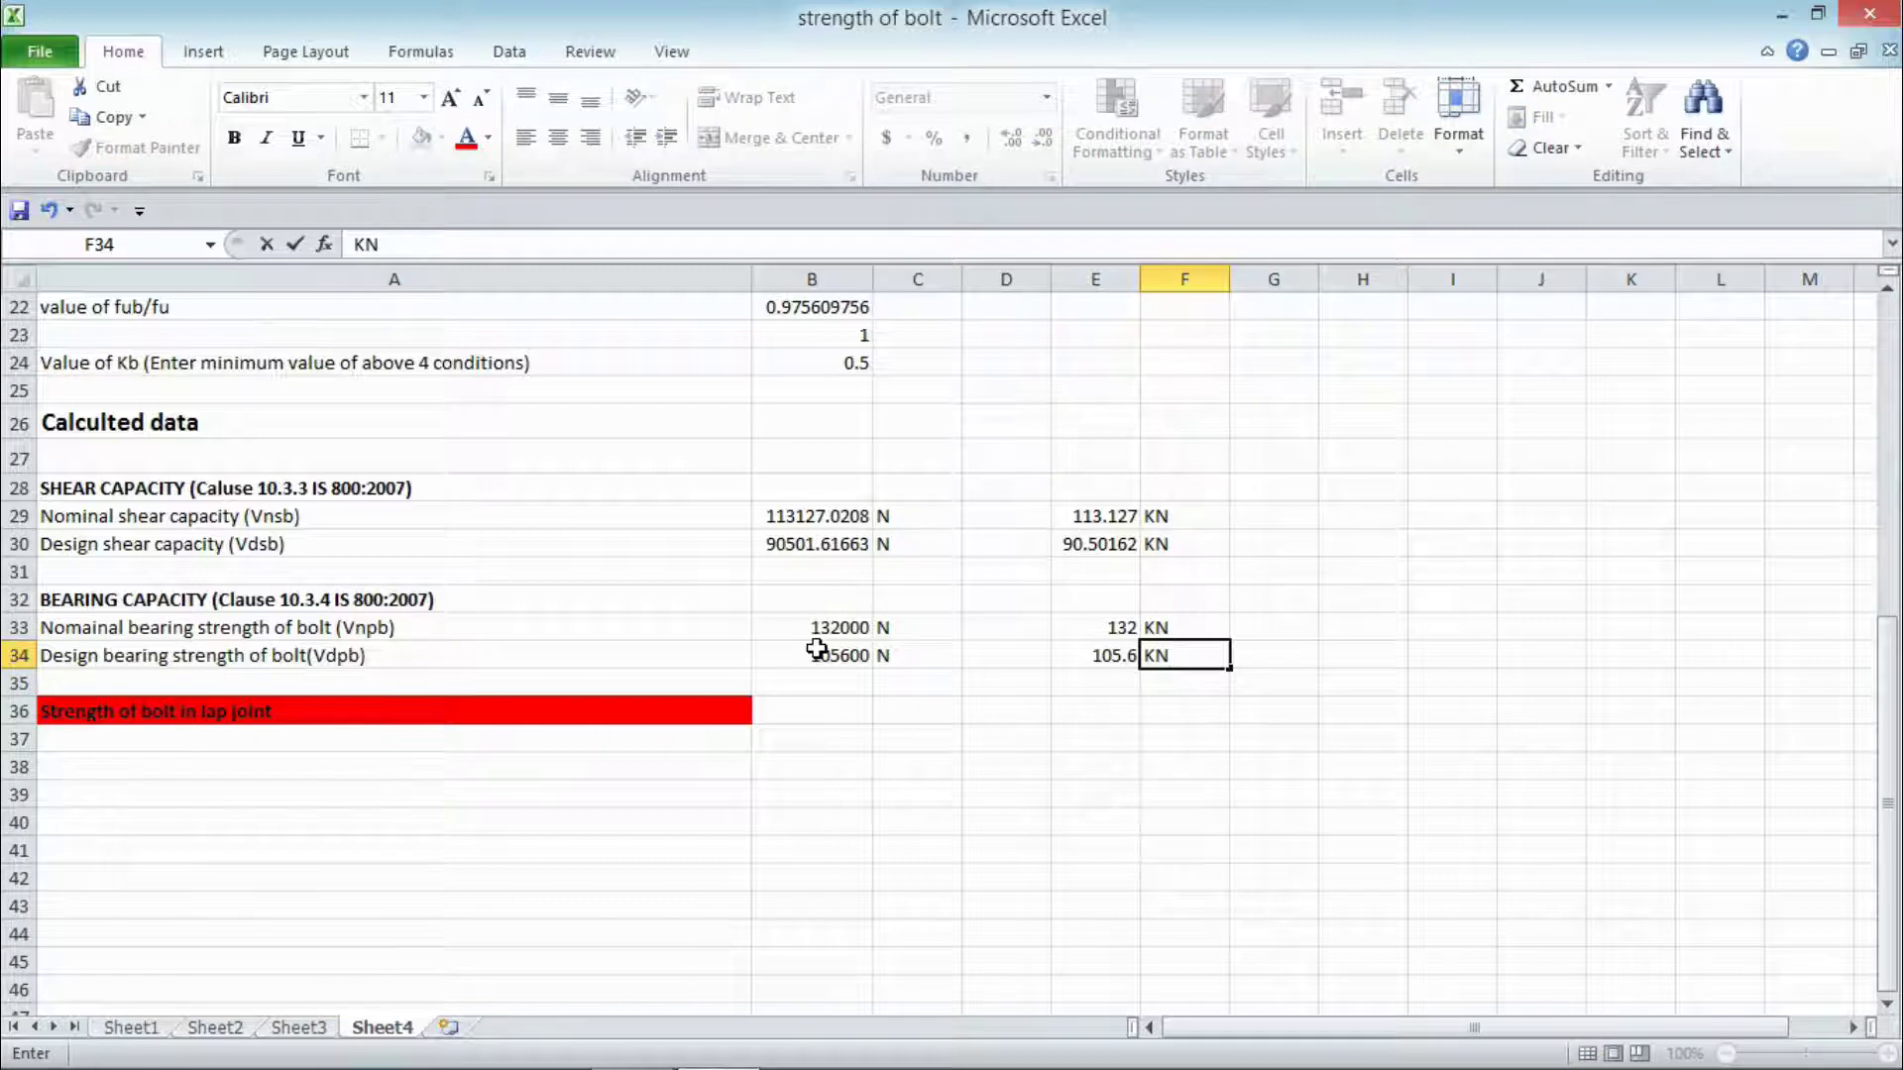
{"action": "key", "text": "Return"}
{"action": "key", "text": "Return"}
{"action": "key", "text": "Left"}
{"action": "key", "text": "Left"}
{"action": "key", "text": "Left"}
{"action": "key", "text": "Left"}
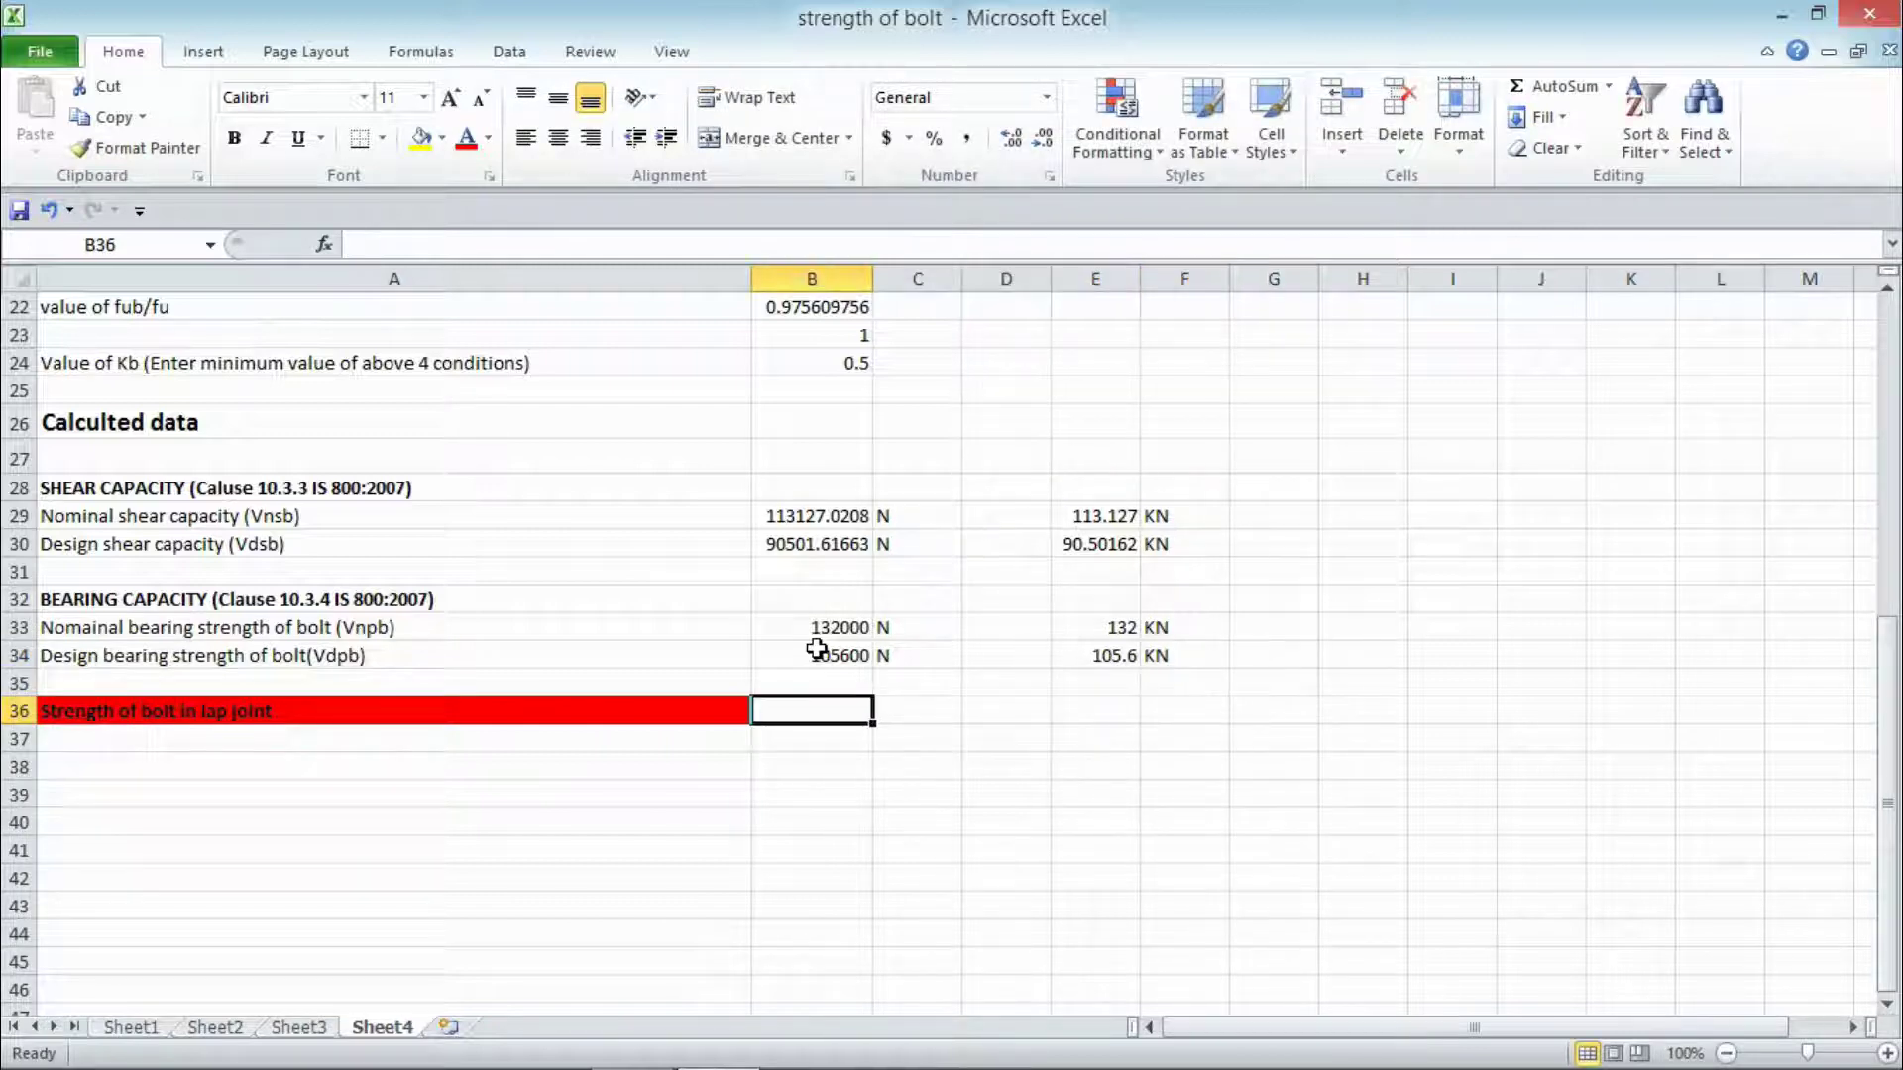
Step: Enter =IF(E30<E34,E30,E34) in B36 to pick the smaller capacity, 90.50161663
{"action": "type", "text": "="}
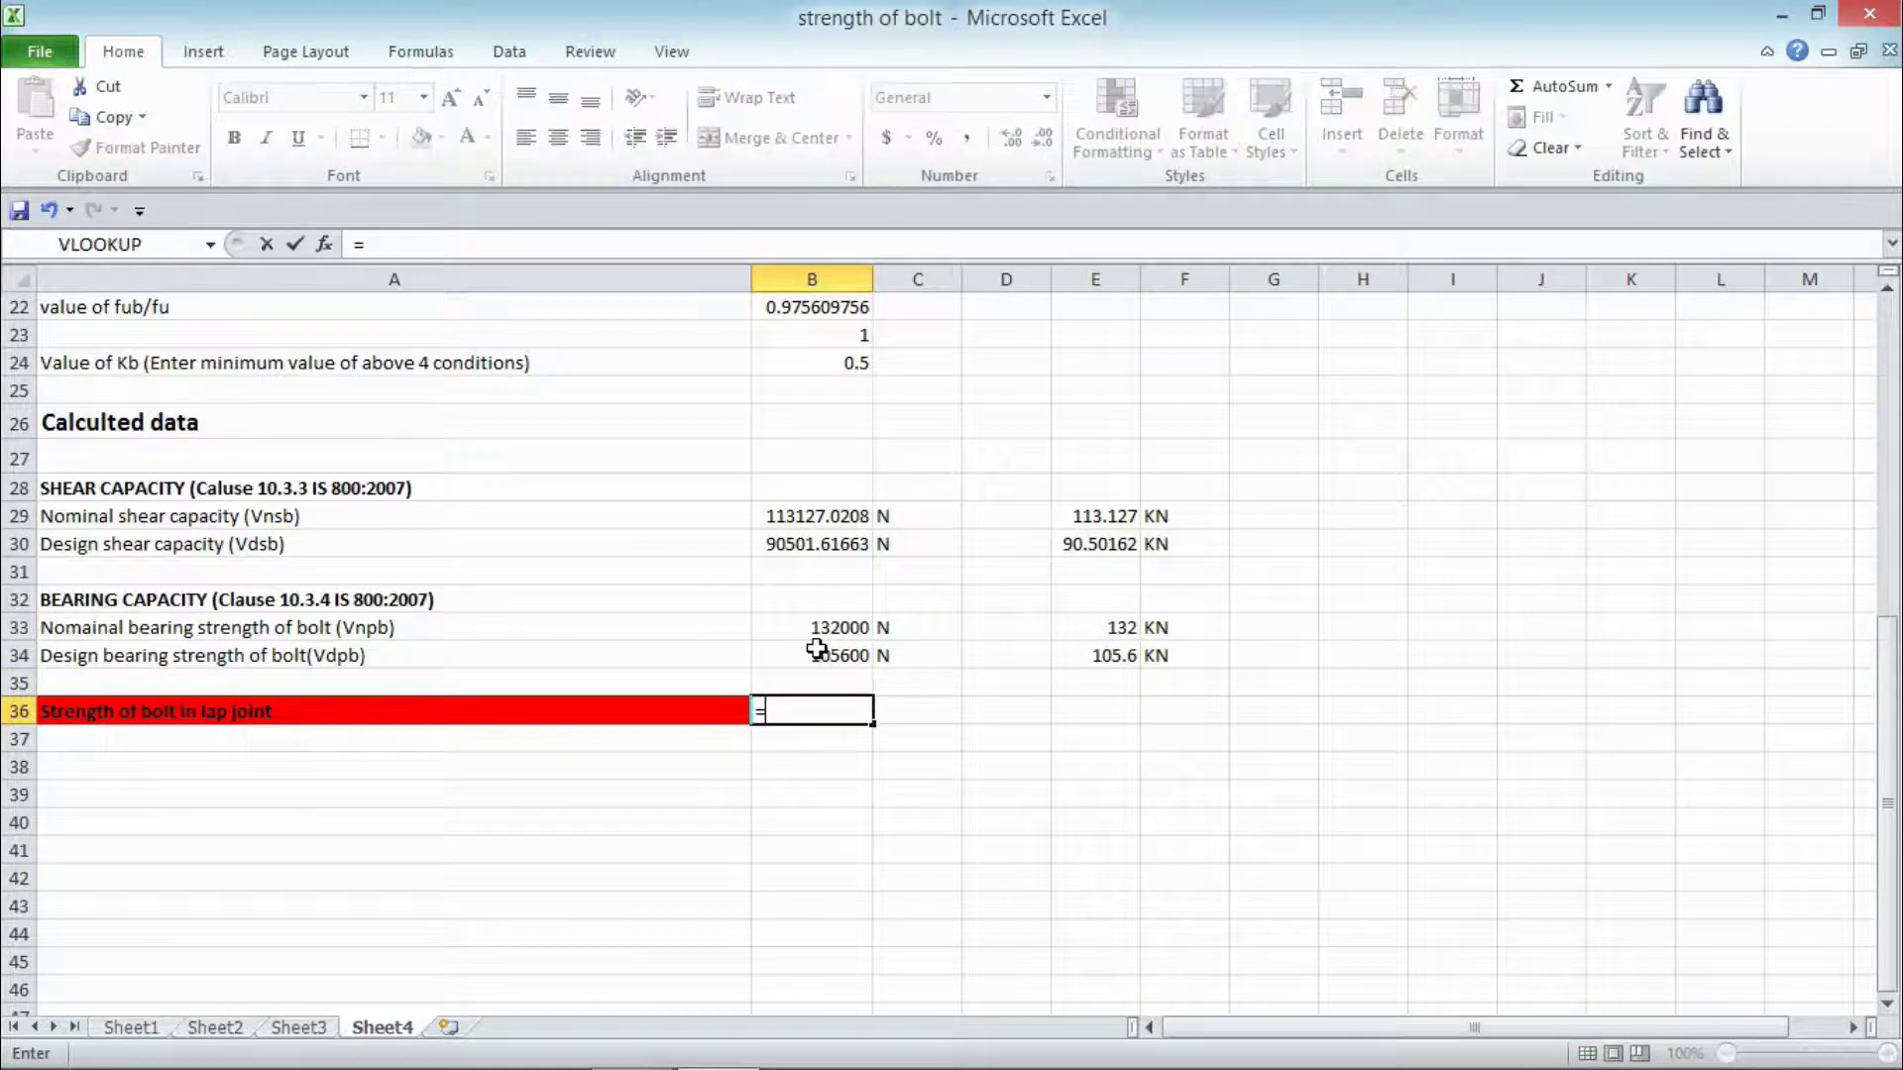
{"action": "type", "text": "if"}
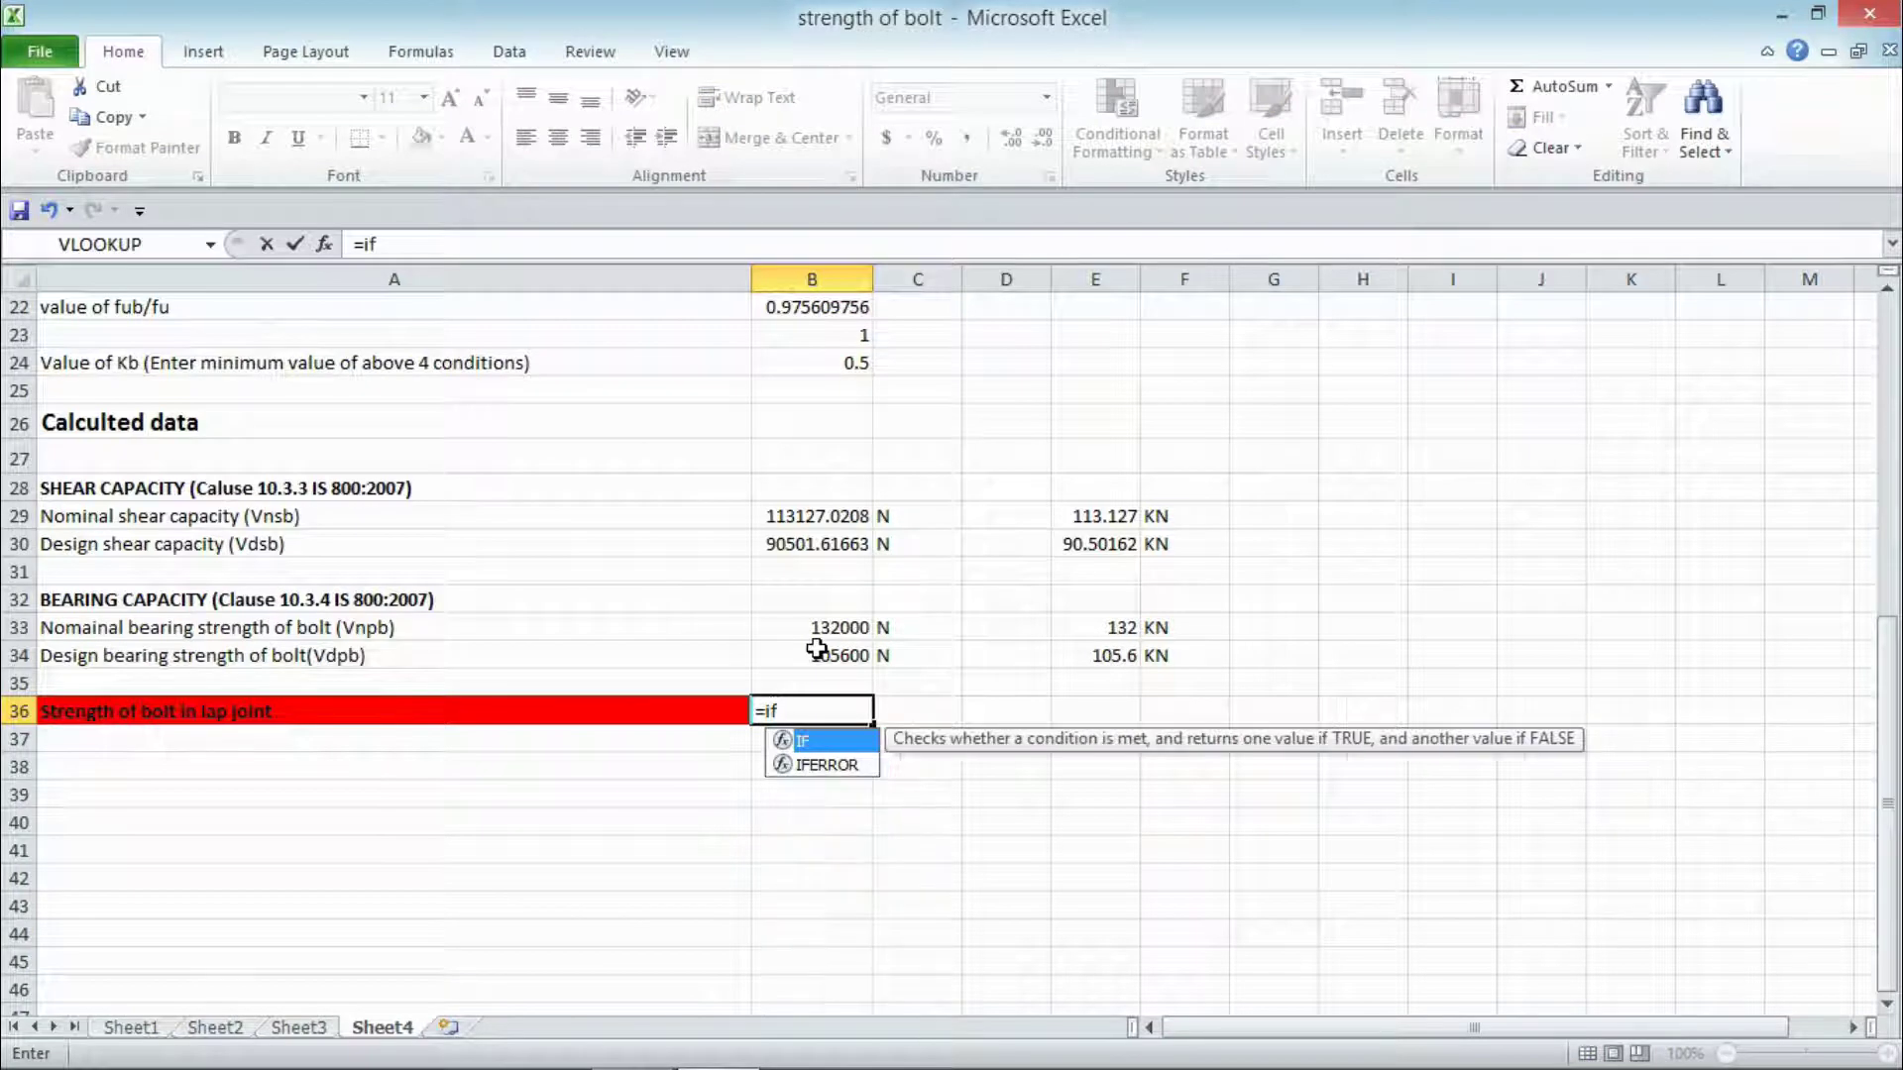
{"action": "type", "text": "("}
{"action": "left_click", "coordinate": [1091, 545]}
{"action": "type", "text": "<"}
{"action": "left_click", "coordinate": [1095, 661]}
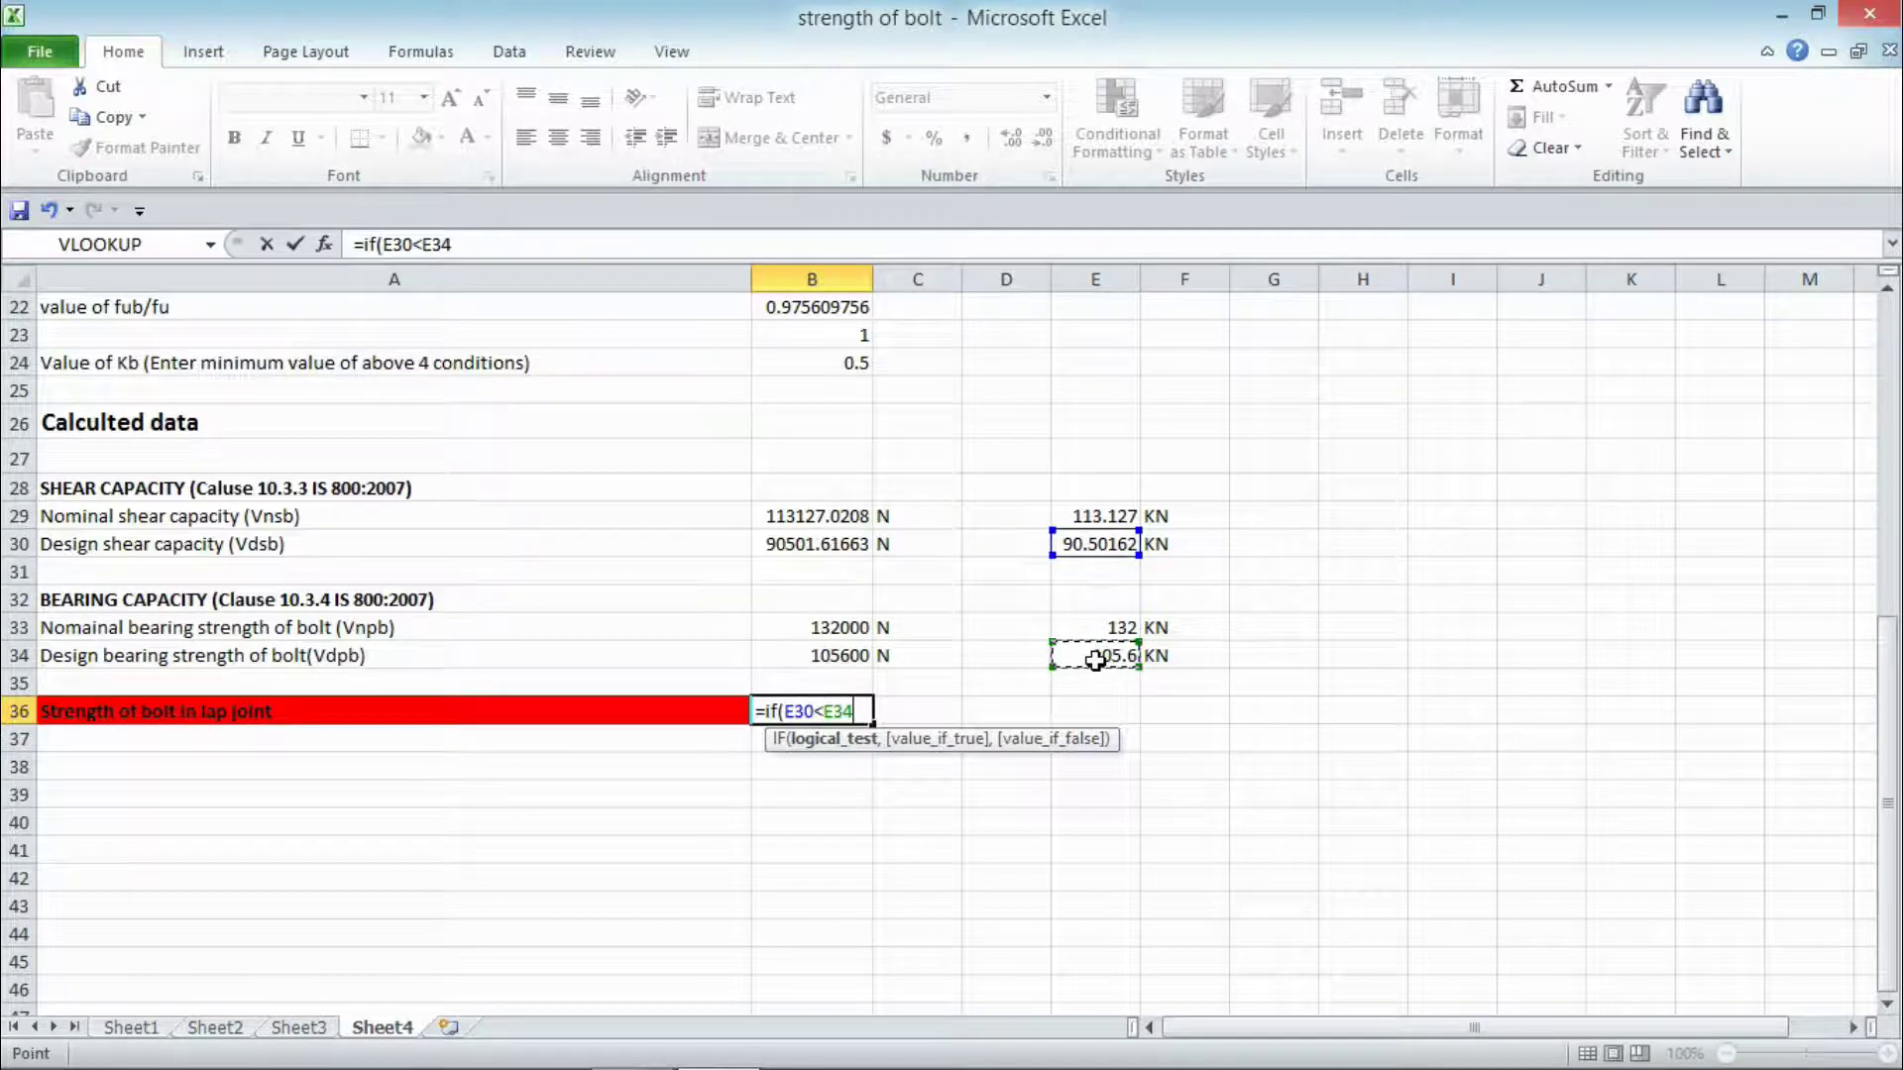
{"action": "type", "text": ","}
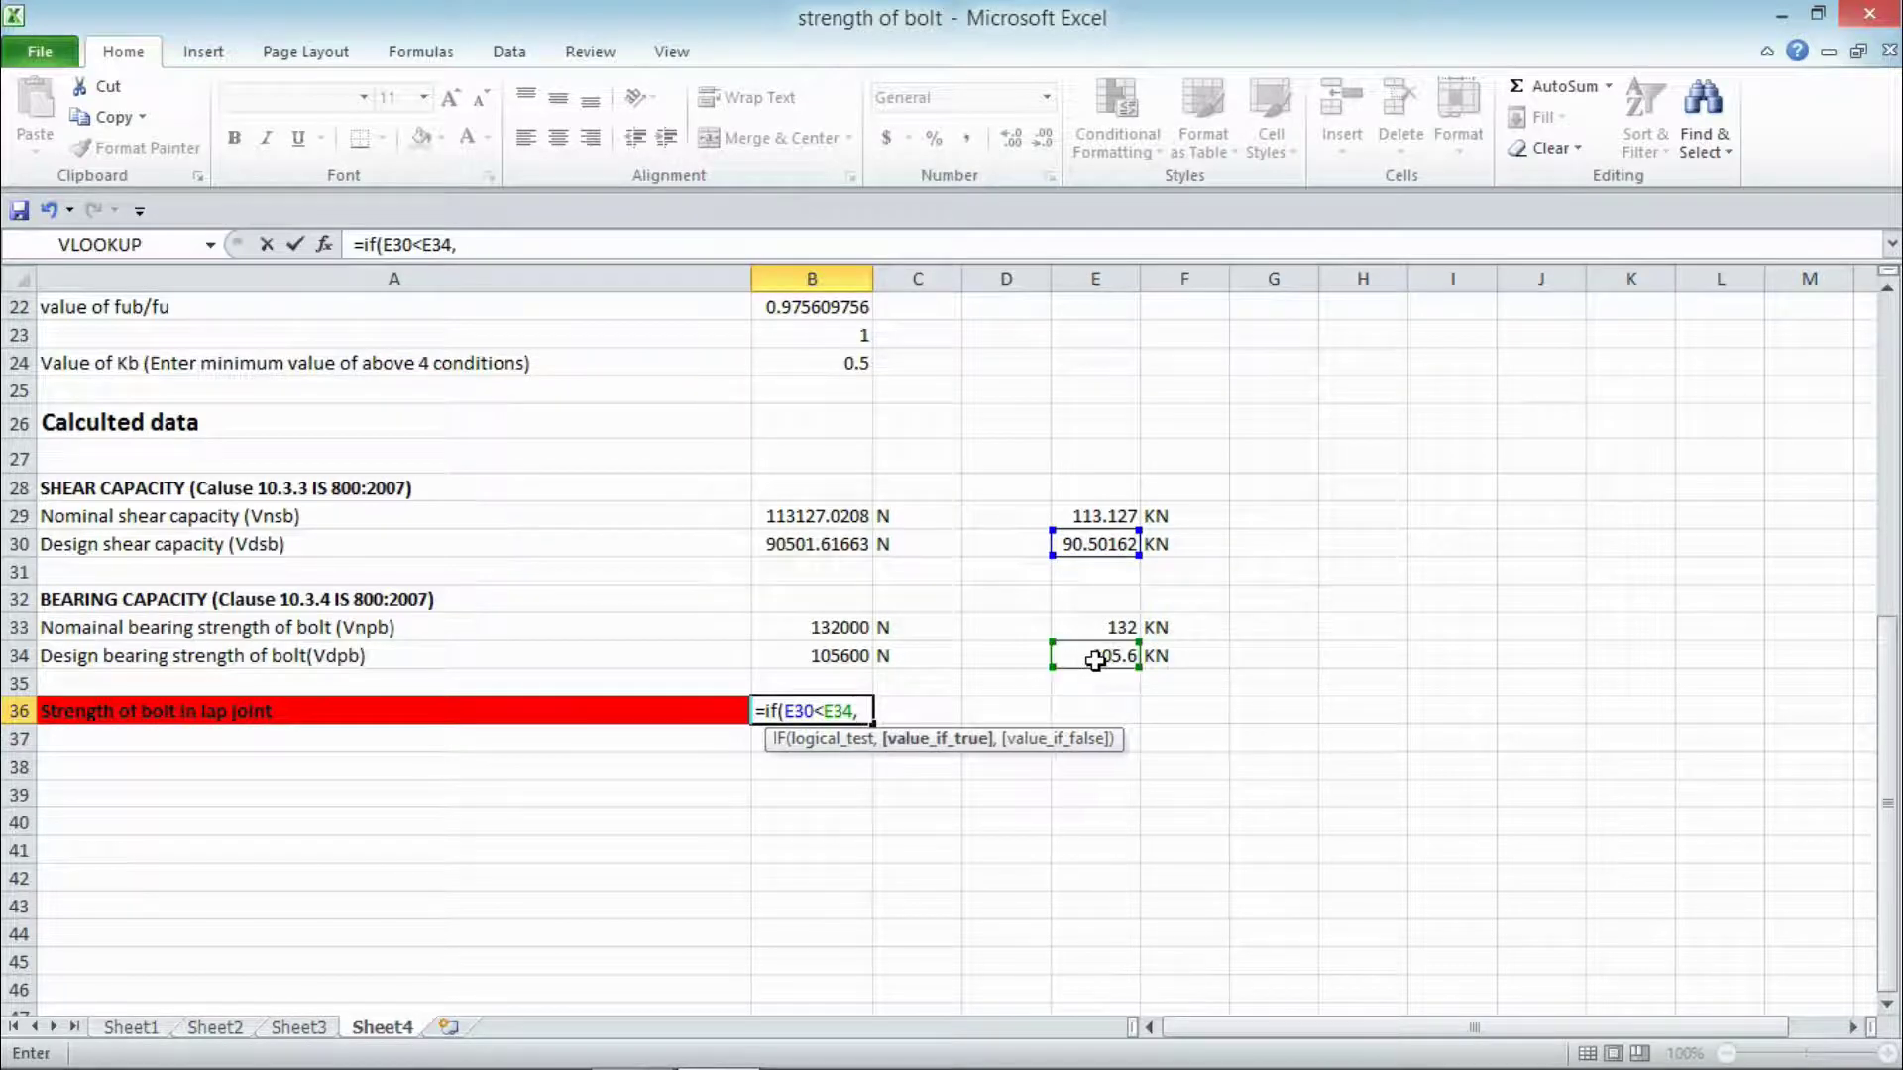
{"action": "left_click", "coordinate": [1078, 545]}
{"action": "type", "text": ","}
{"action": "left_click", "coordinate": [1078, 657]}
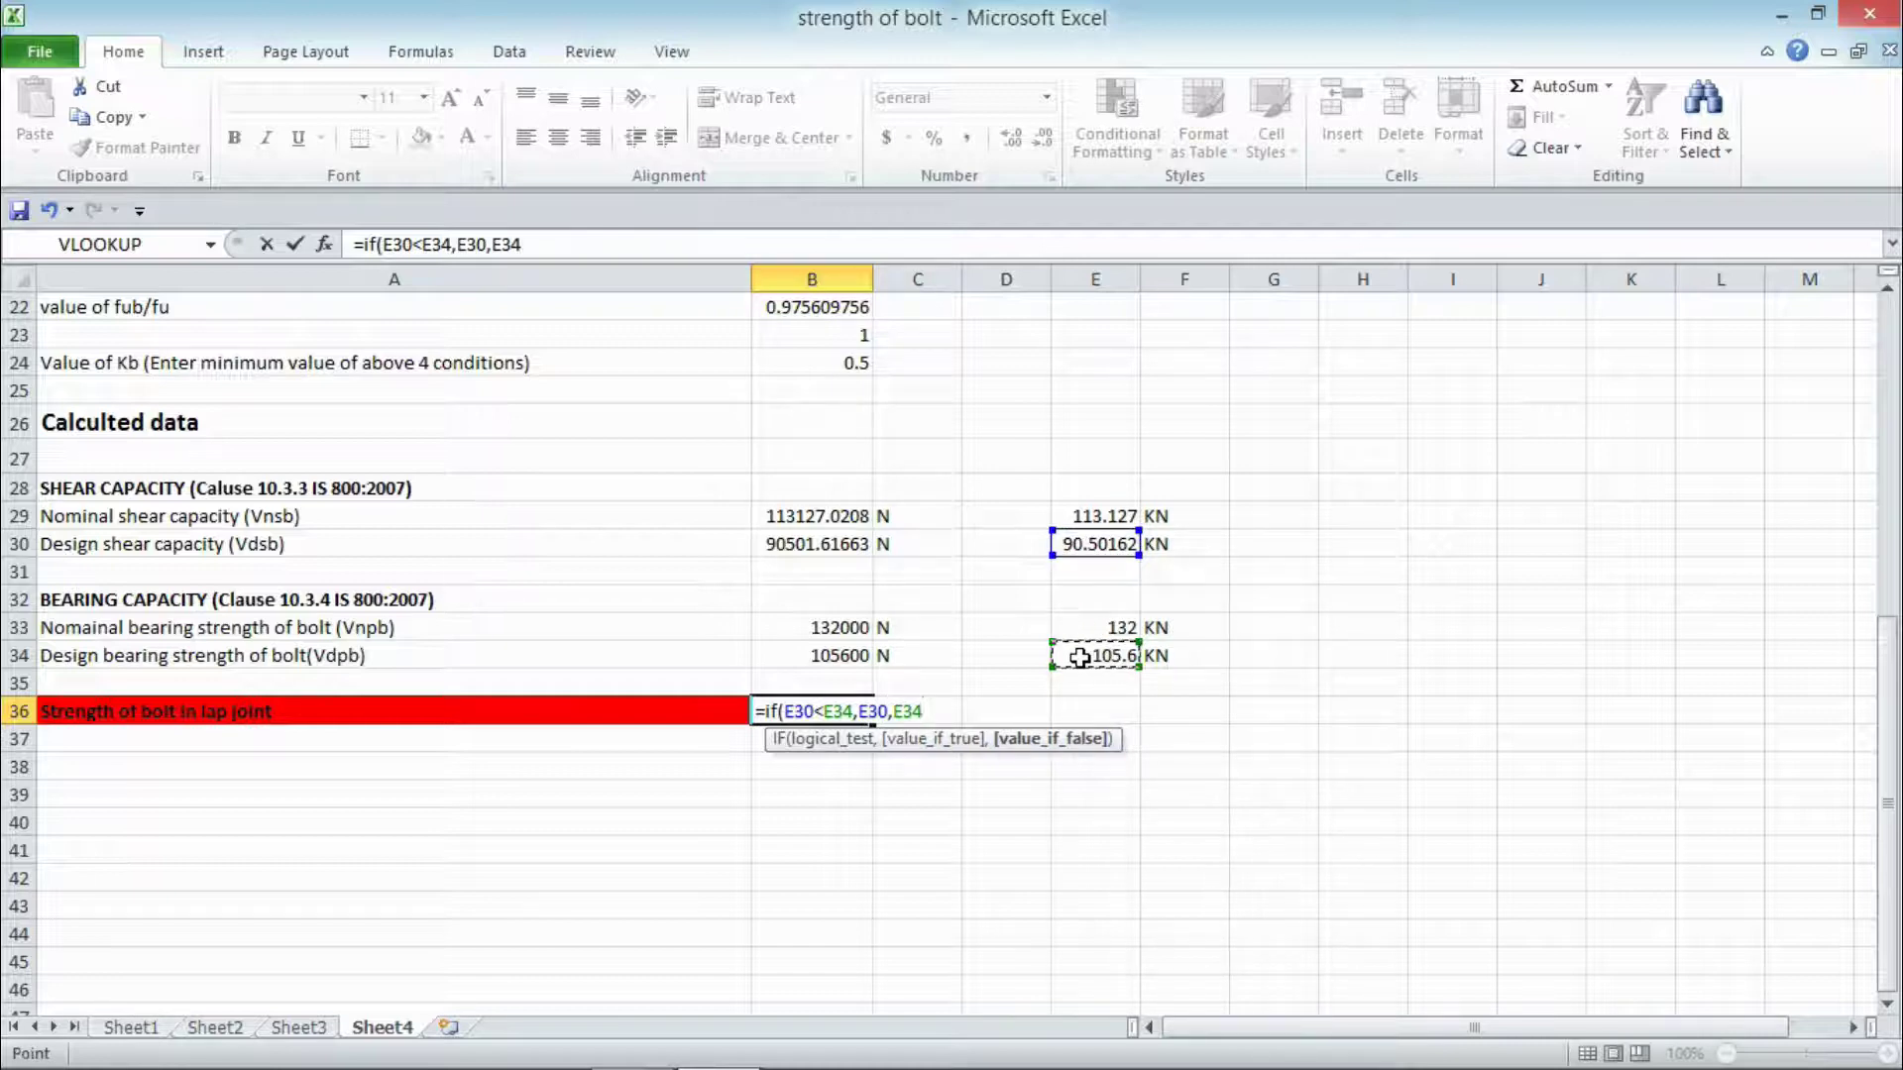
{"action": "type", "text": ")"}
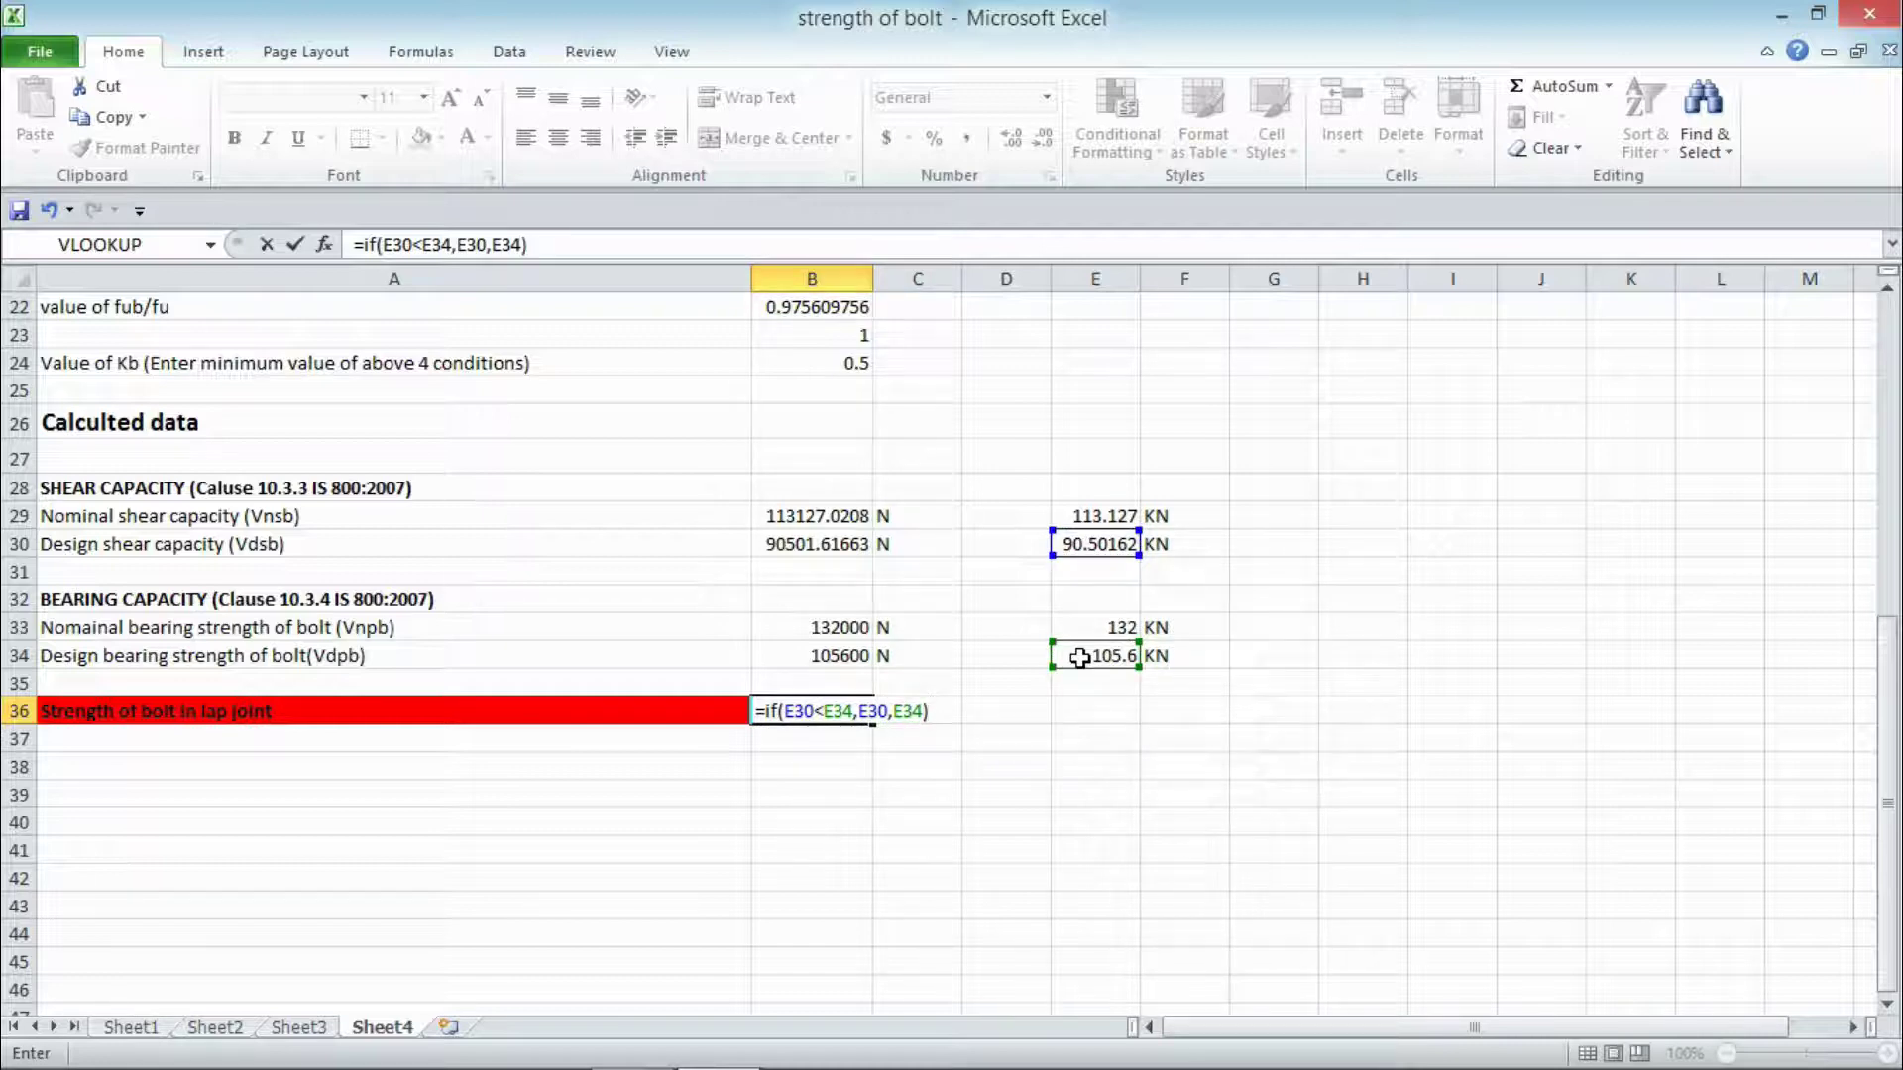
{"action": "key", "text": "Return"}
Step: Add the unit KN in C36 and select row 36 from B to F
{"action": "key", "text": "Up"}
{"action": "key", "text": "Right"}
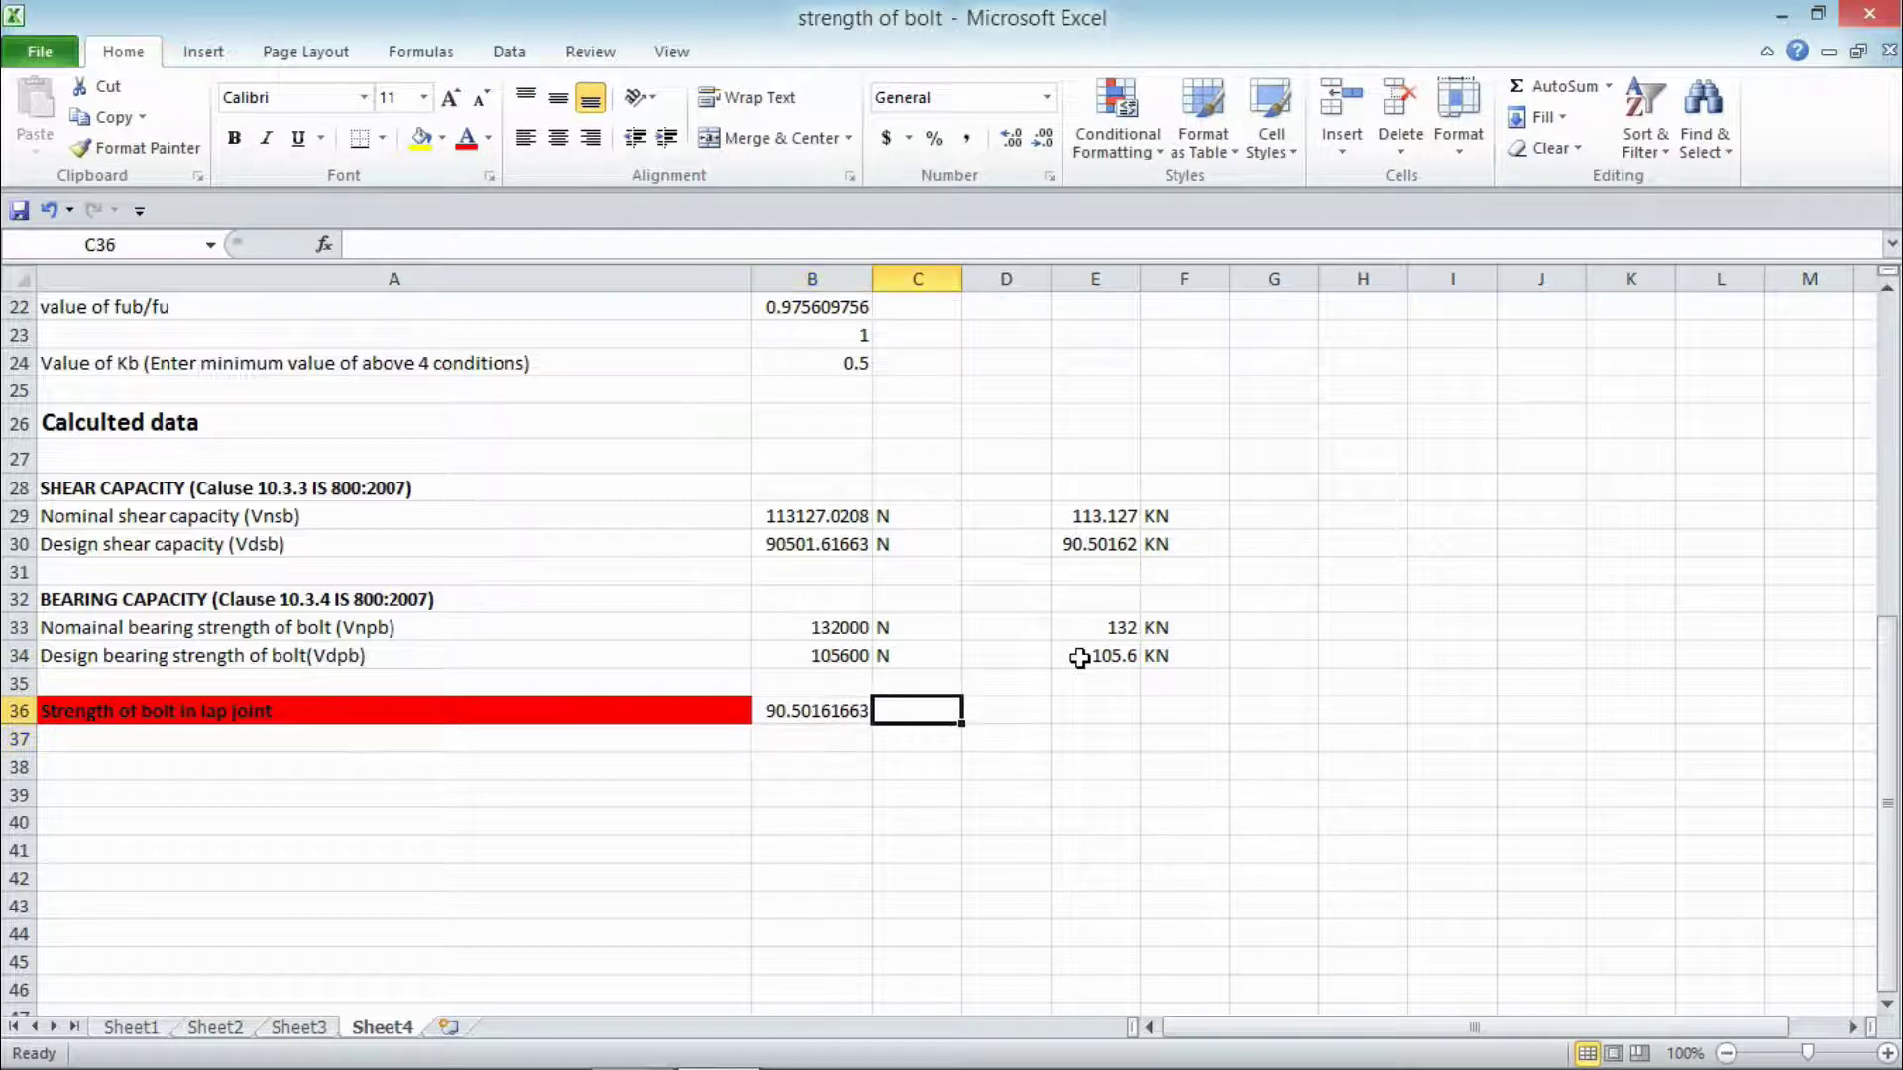
{"action": "type", "text": "KN"}
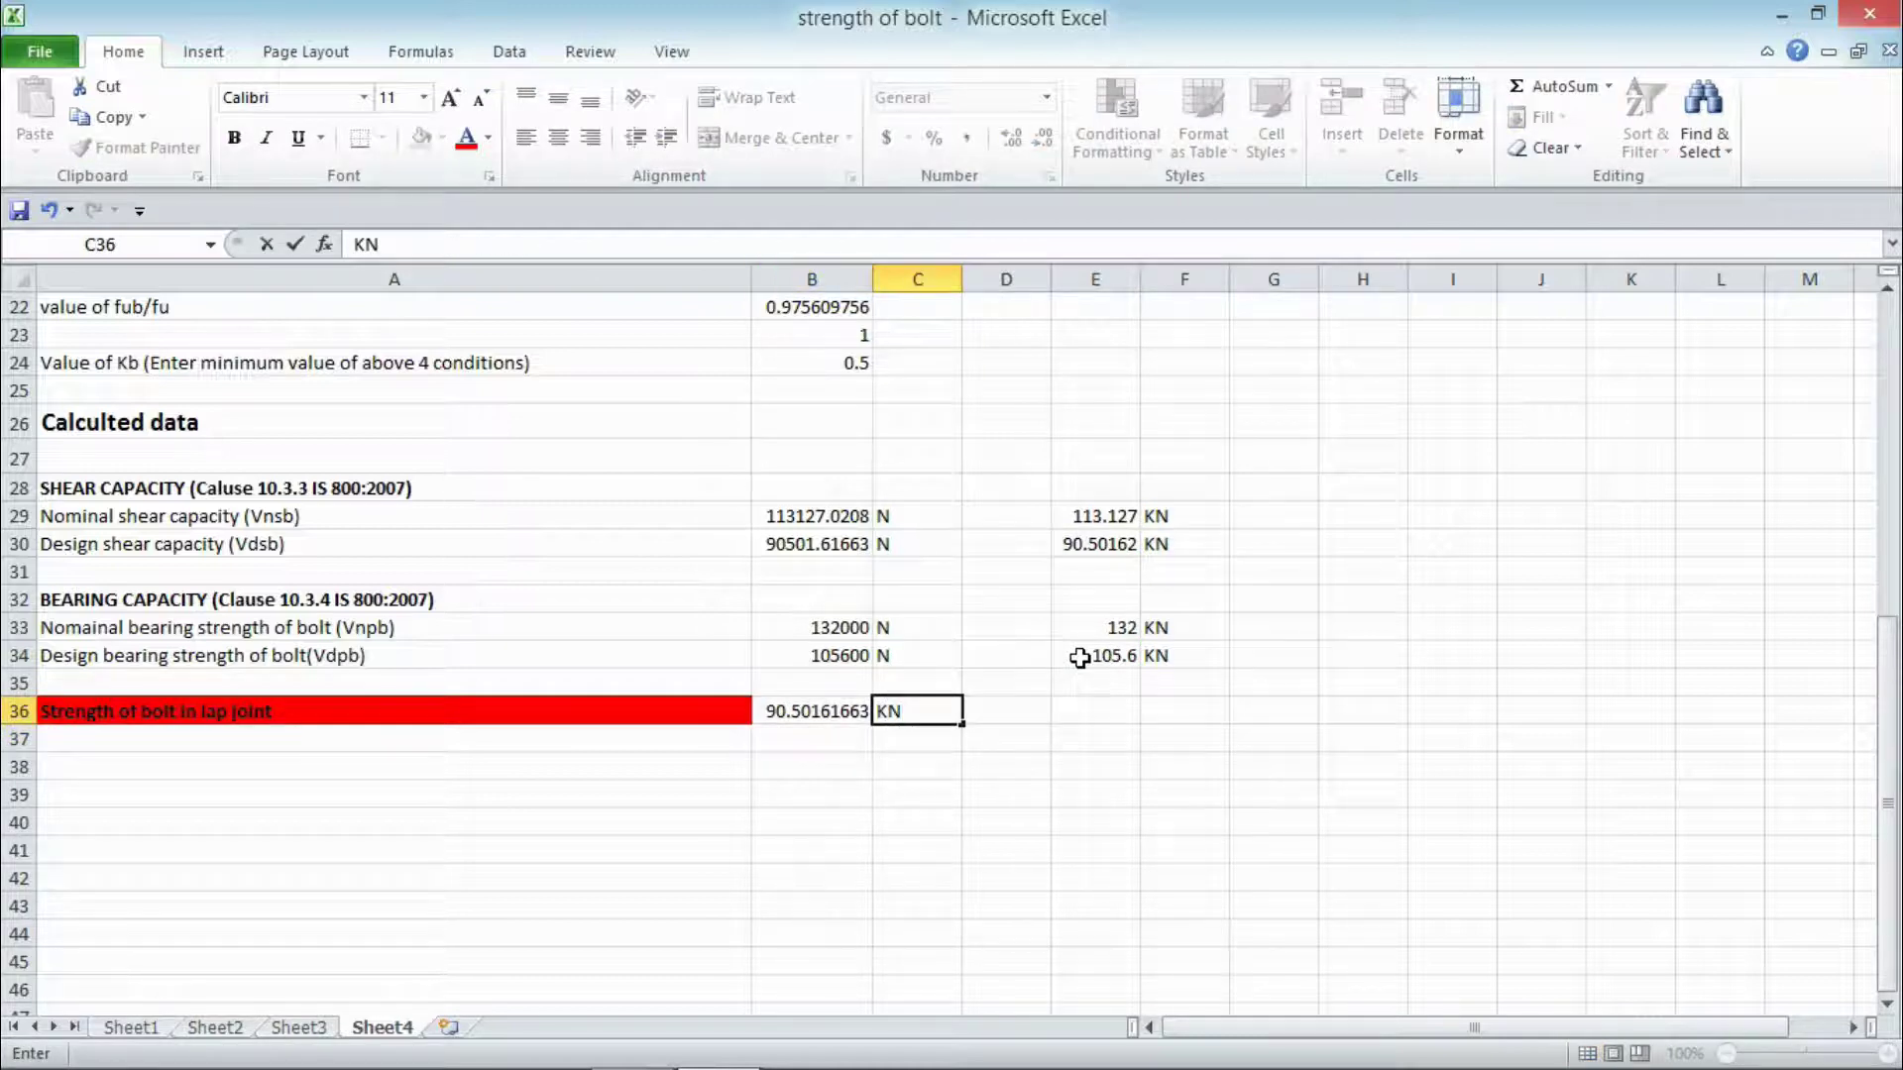
{"action": "key", "text": "Return"}
{"action": "key", "text": "Up"}
{"action": "key", "text": "Left"}
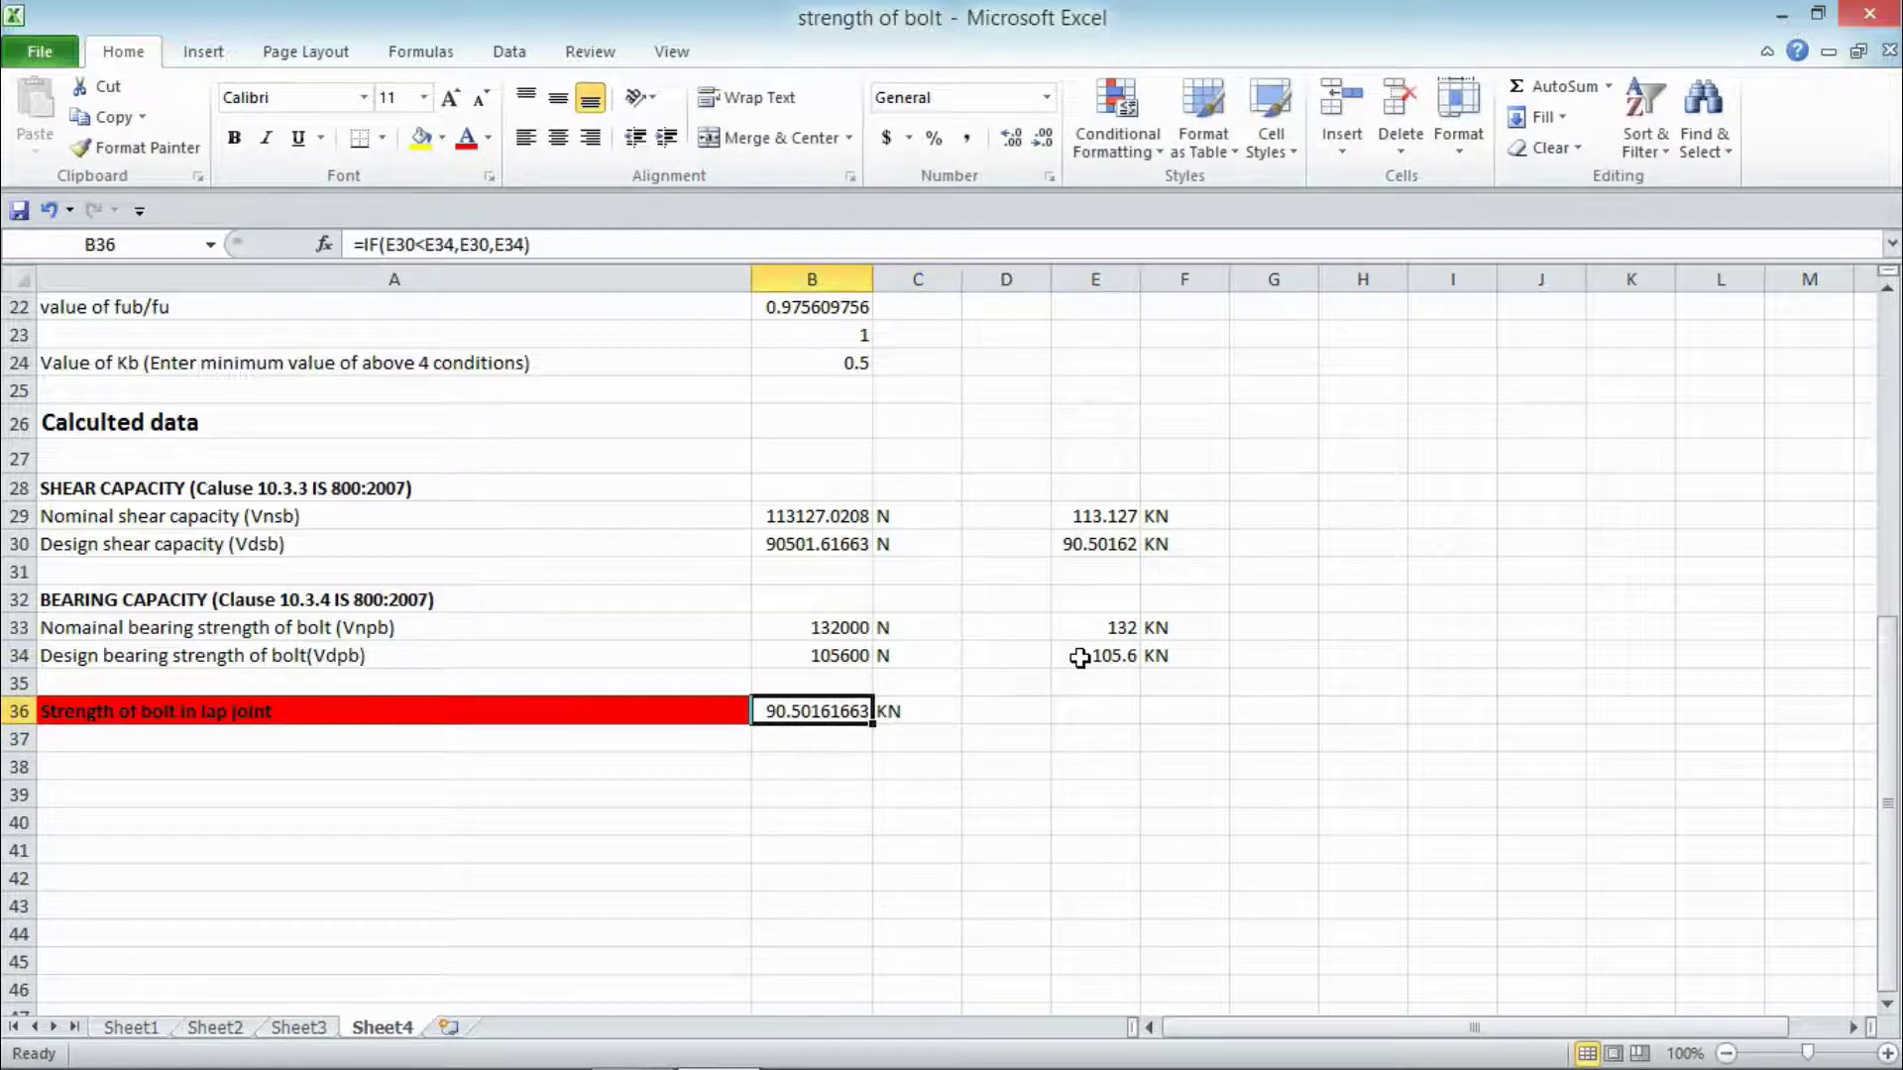
{"action": "key", "text": "shift+Right"}
{"action": "key", "text": "shift+Right"}
{"action": "key", "text": "shift+Right"}
{"action": "key", "text": "shift+Right"}
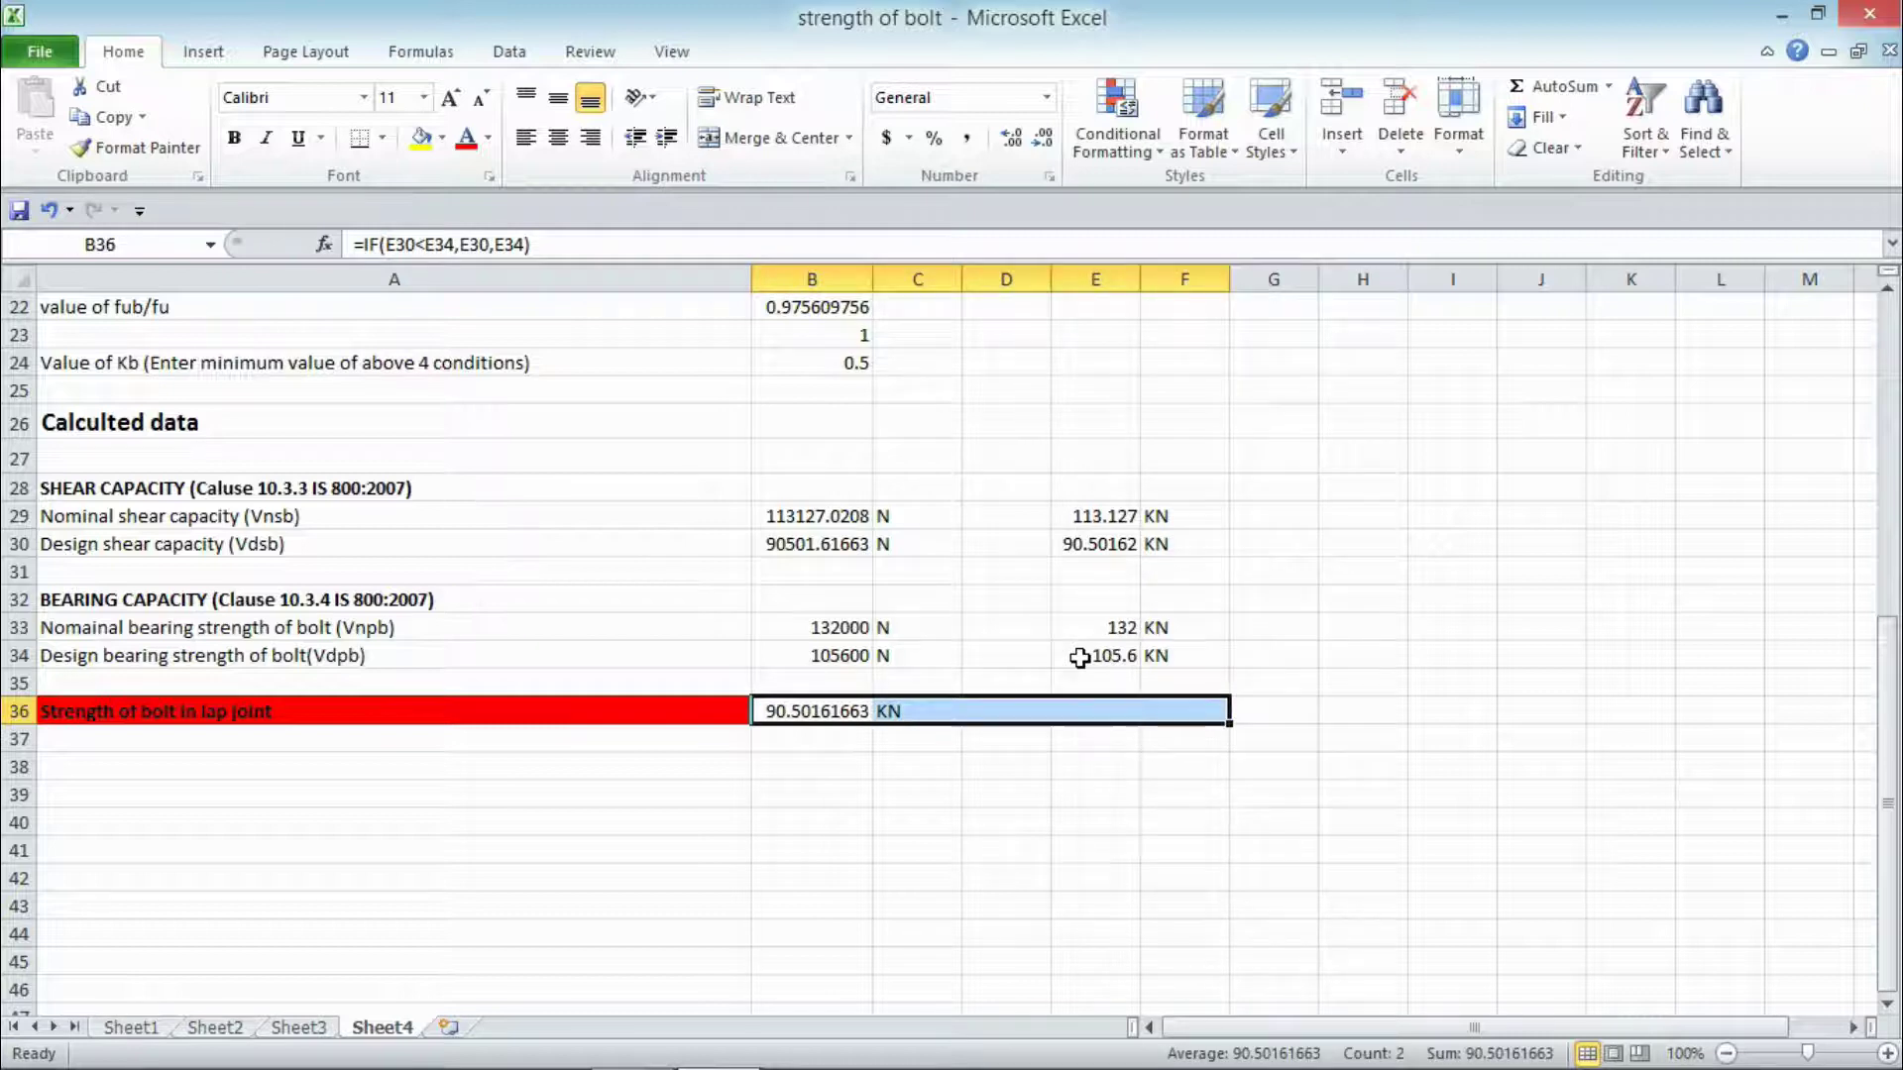
Step: Fill B36:F36 with dark red from the right-click mini toolbar
{"action": "right_click", "coordinate": [1014, 711]}
{"action": "left_click", "coordinate": [1148, 788]}
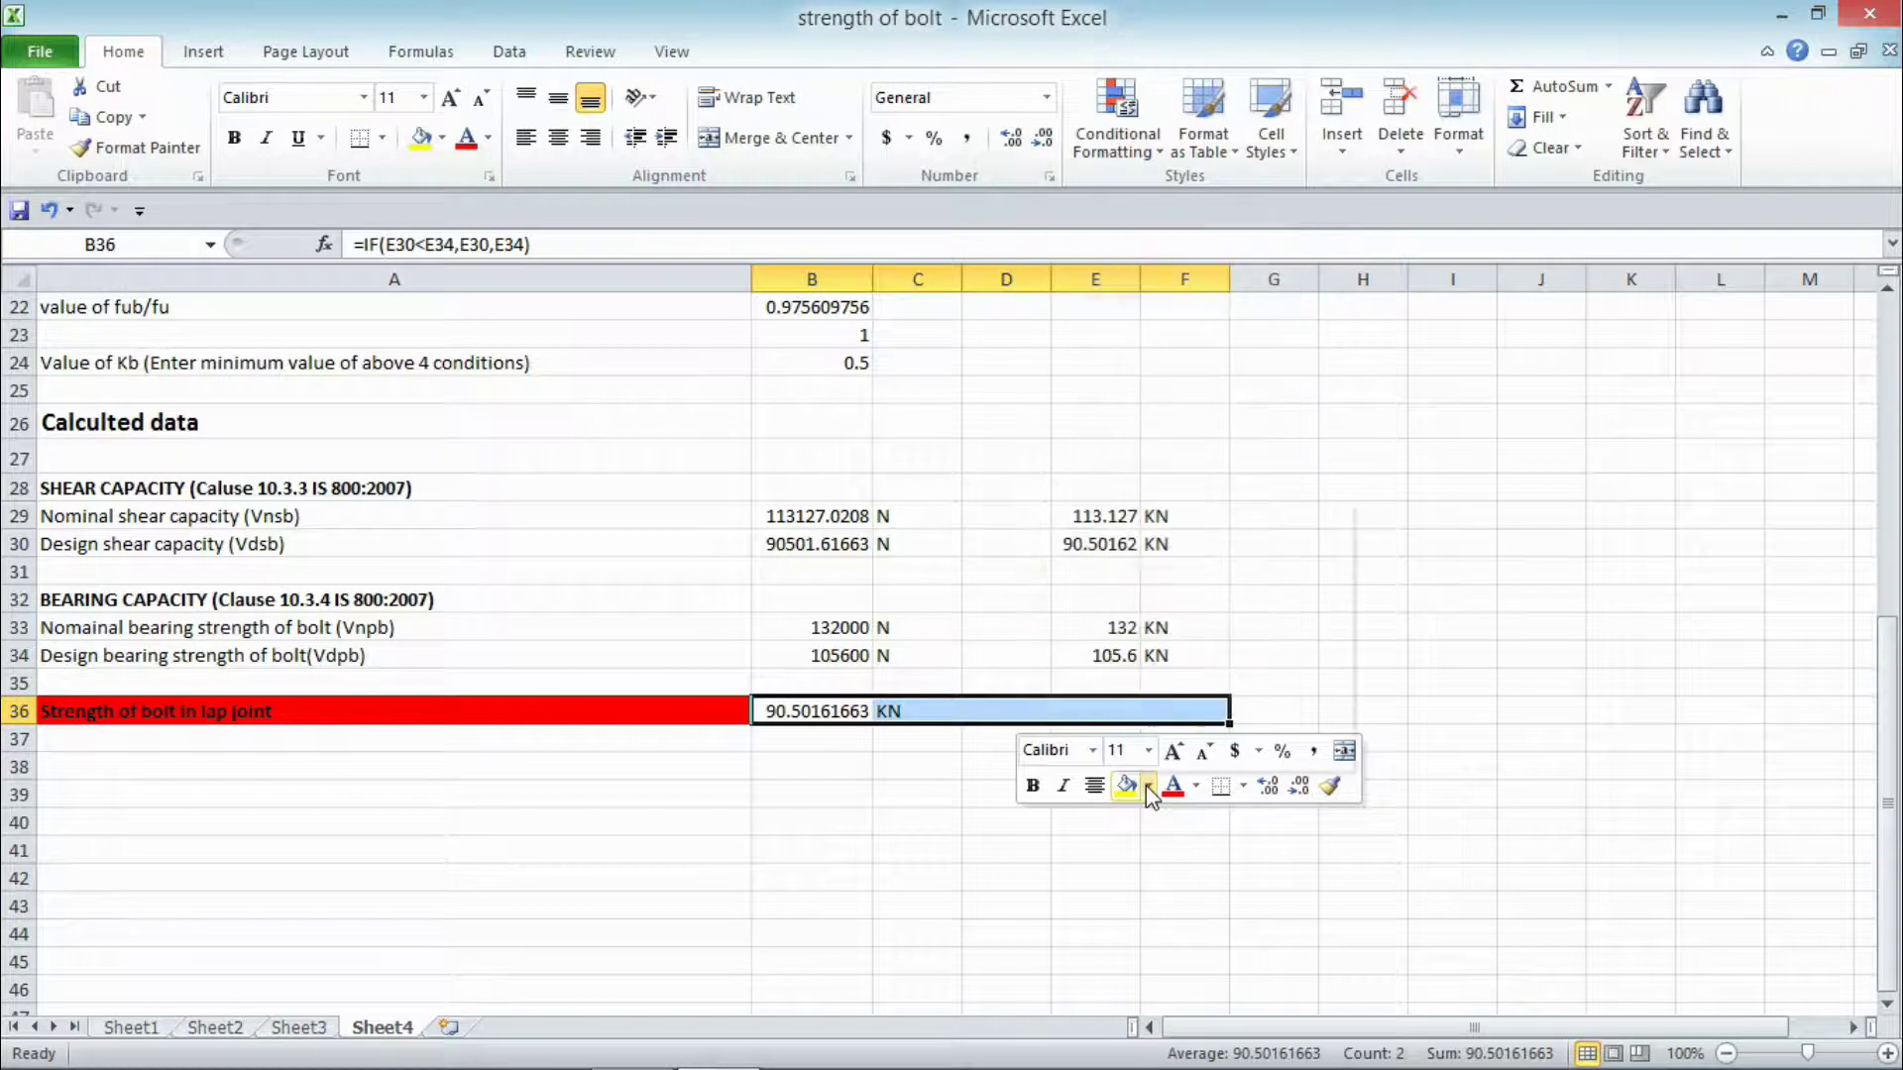
{"action": "left_click", "coordinate": [1133, 682]}
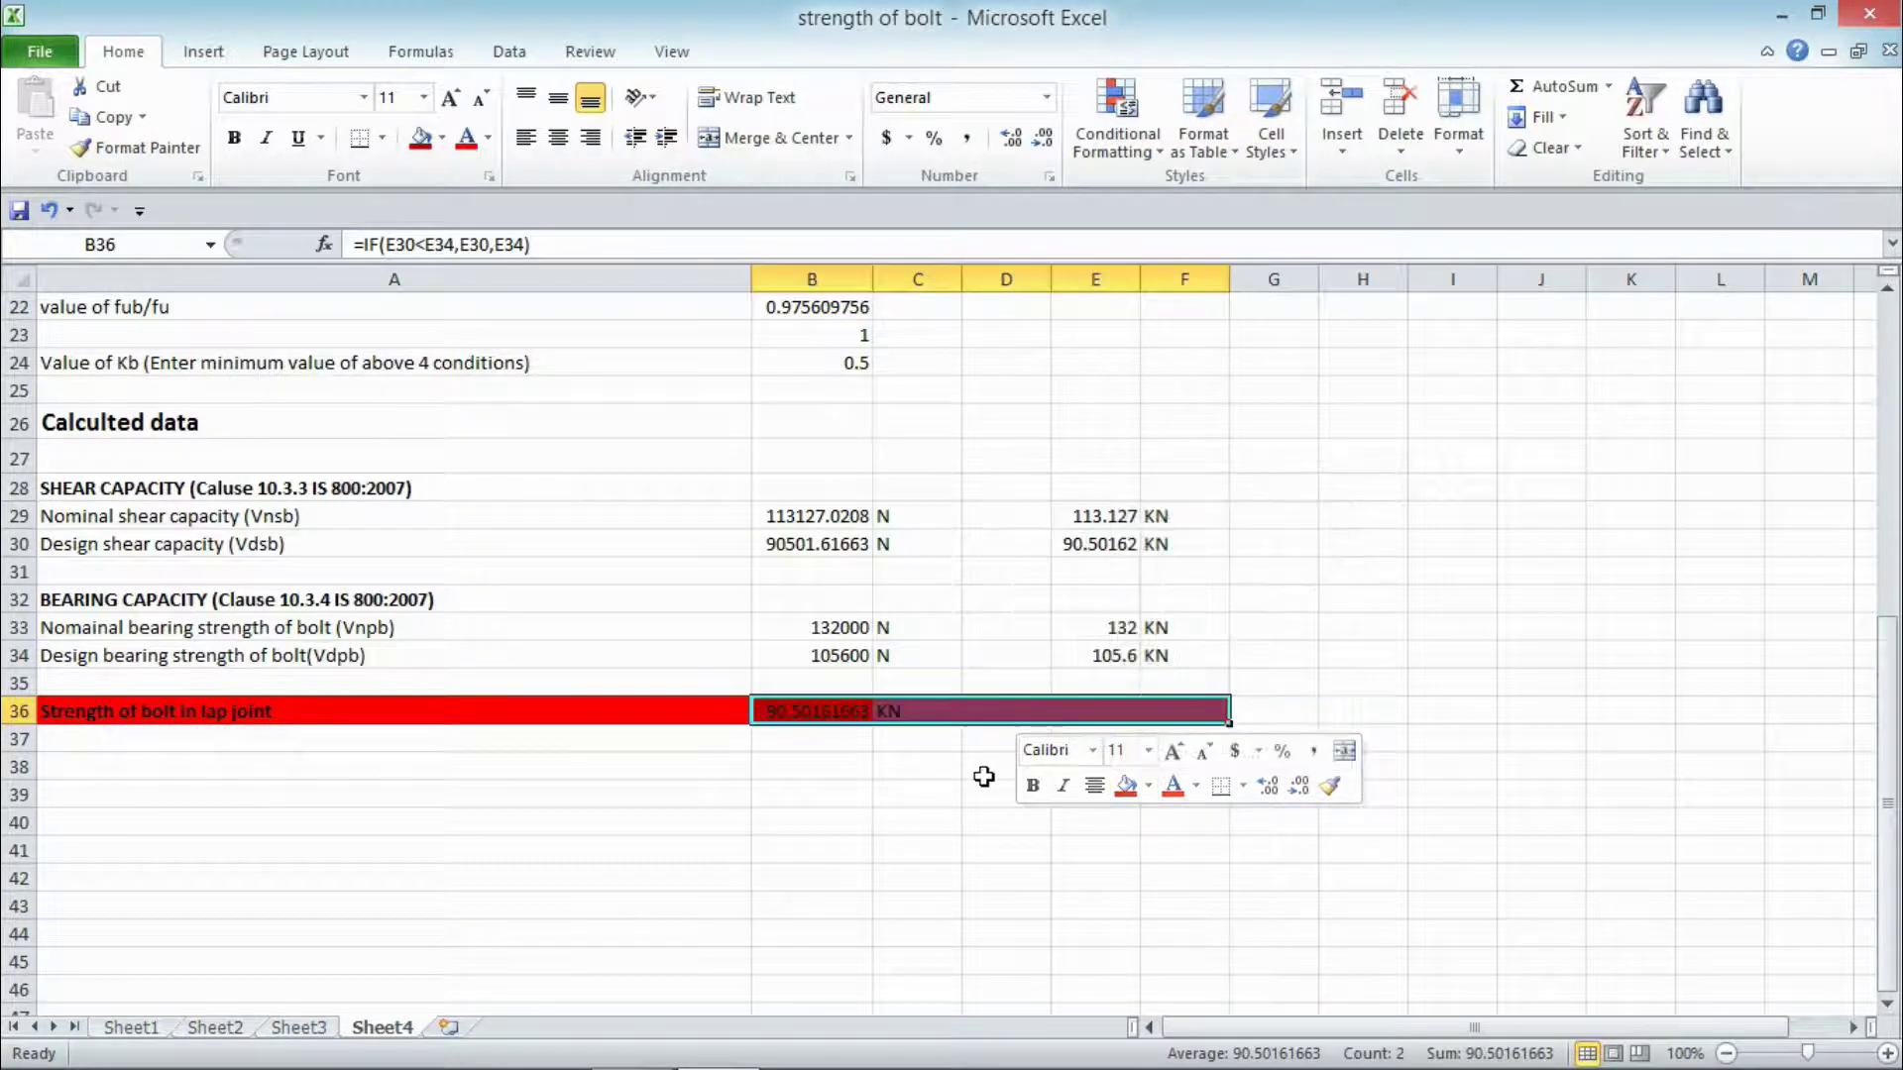
{"action": "left_click", "coordinate": [983, 777]}
{"action": "left_click", "coordinate": [842, 815]}
{"action": "left_click", "coordinate": [651, 825]}
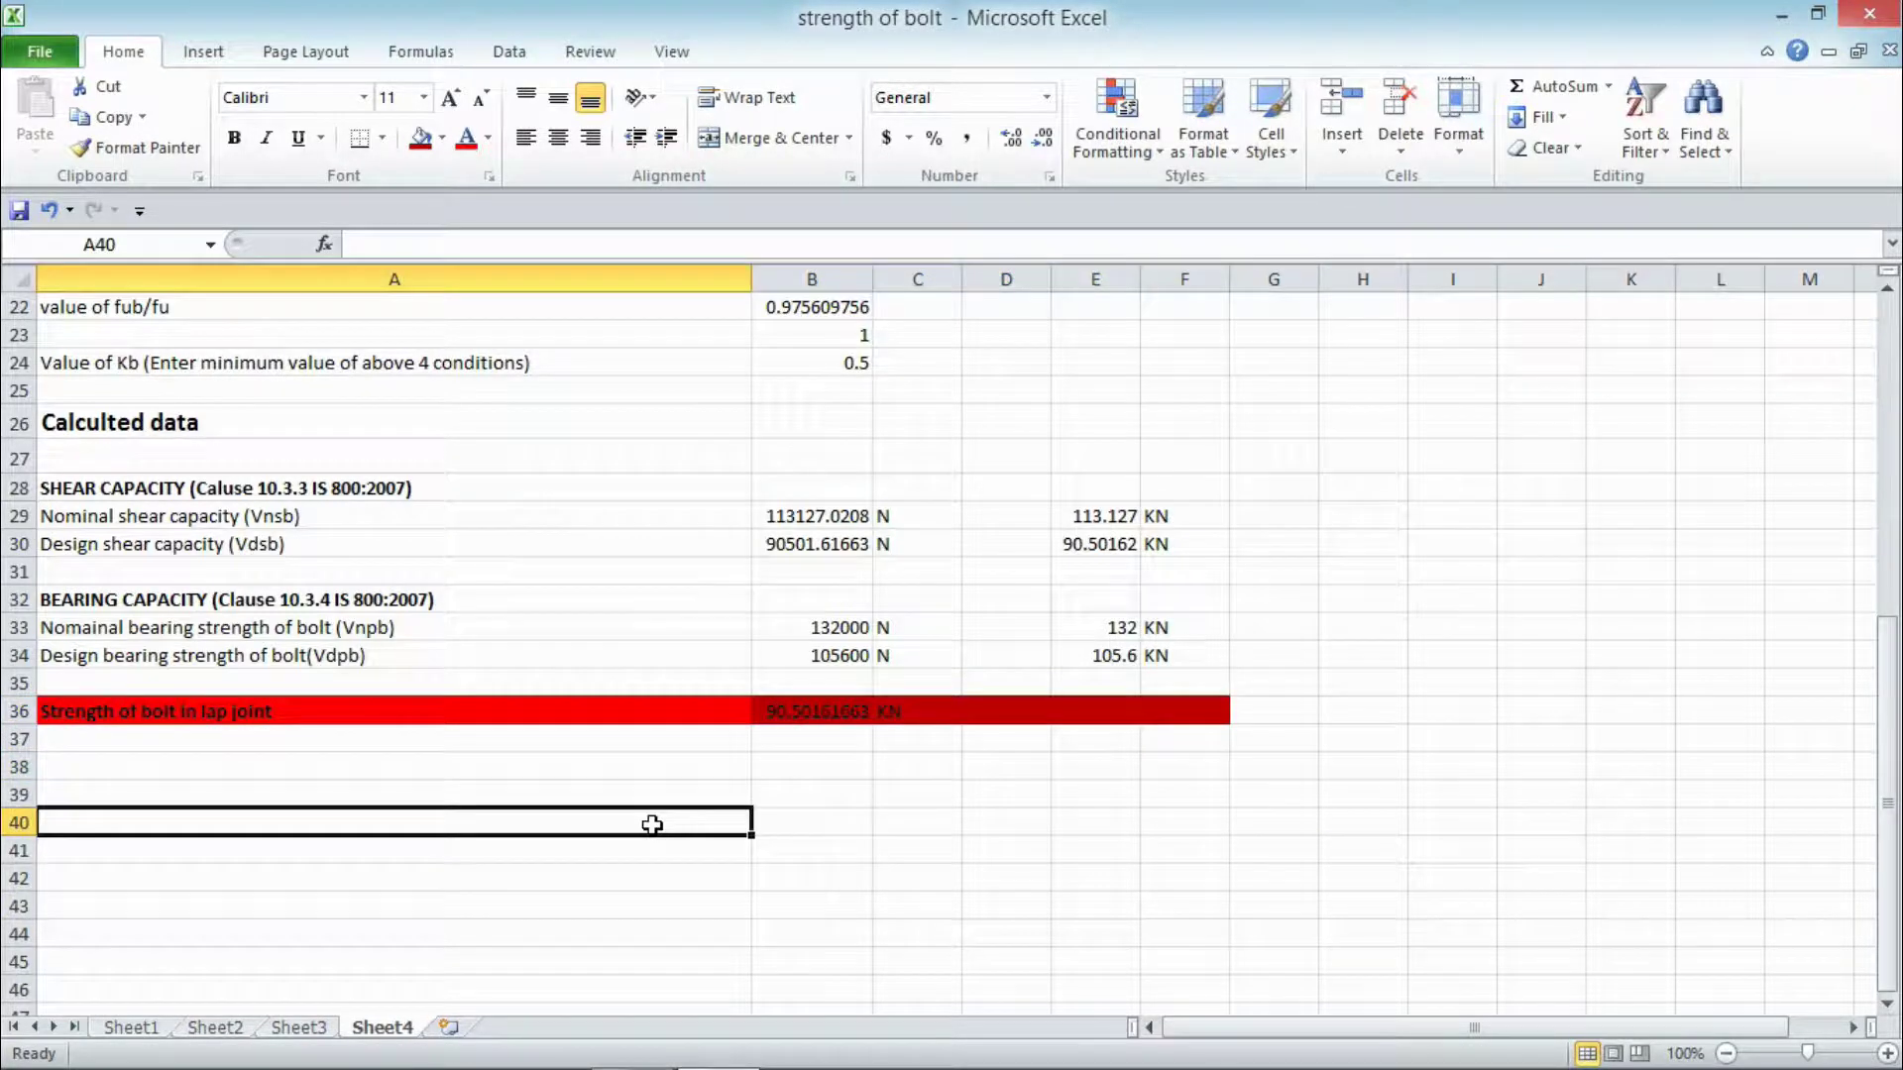
Step: Refill B36 and then C36:F36 with standard red
{"action": "right_click", "coordinate": [866, 713]}
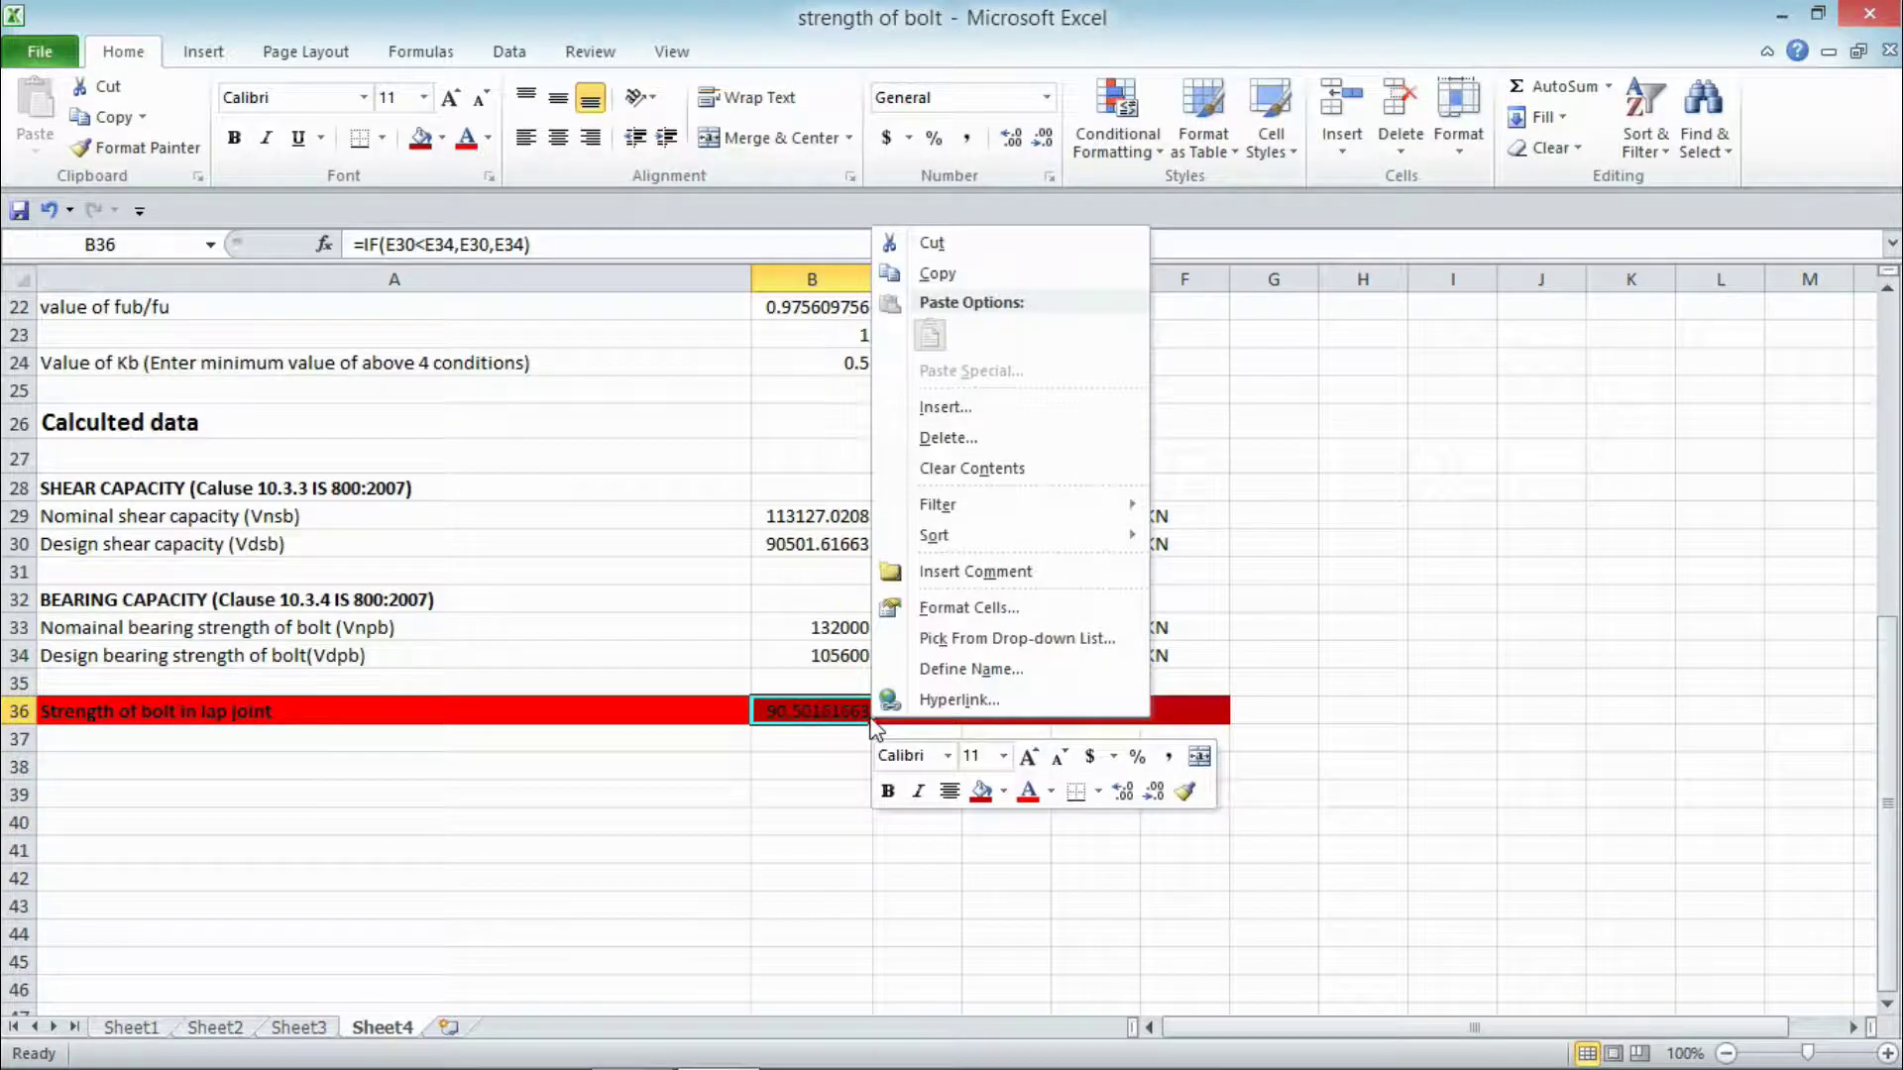
{"action": "left_click", "coordinate": [1001, 792]}
{"action": "left_click", "coordinate": [991, 693]}
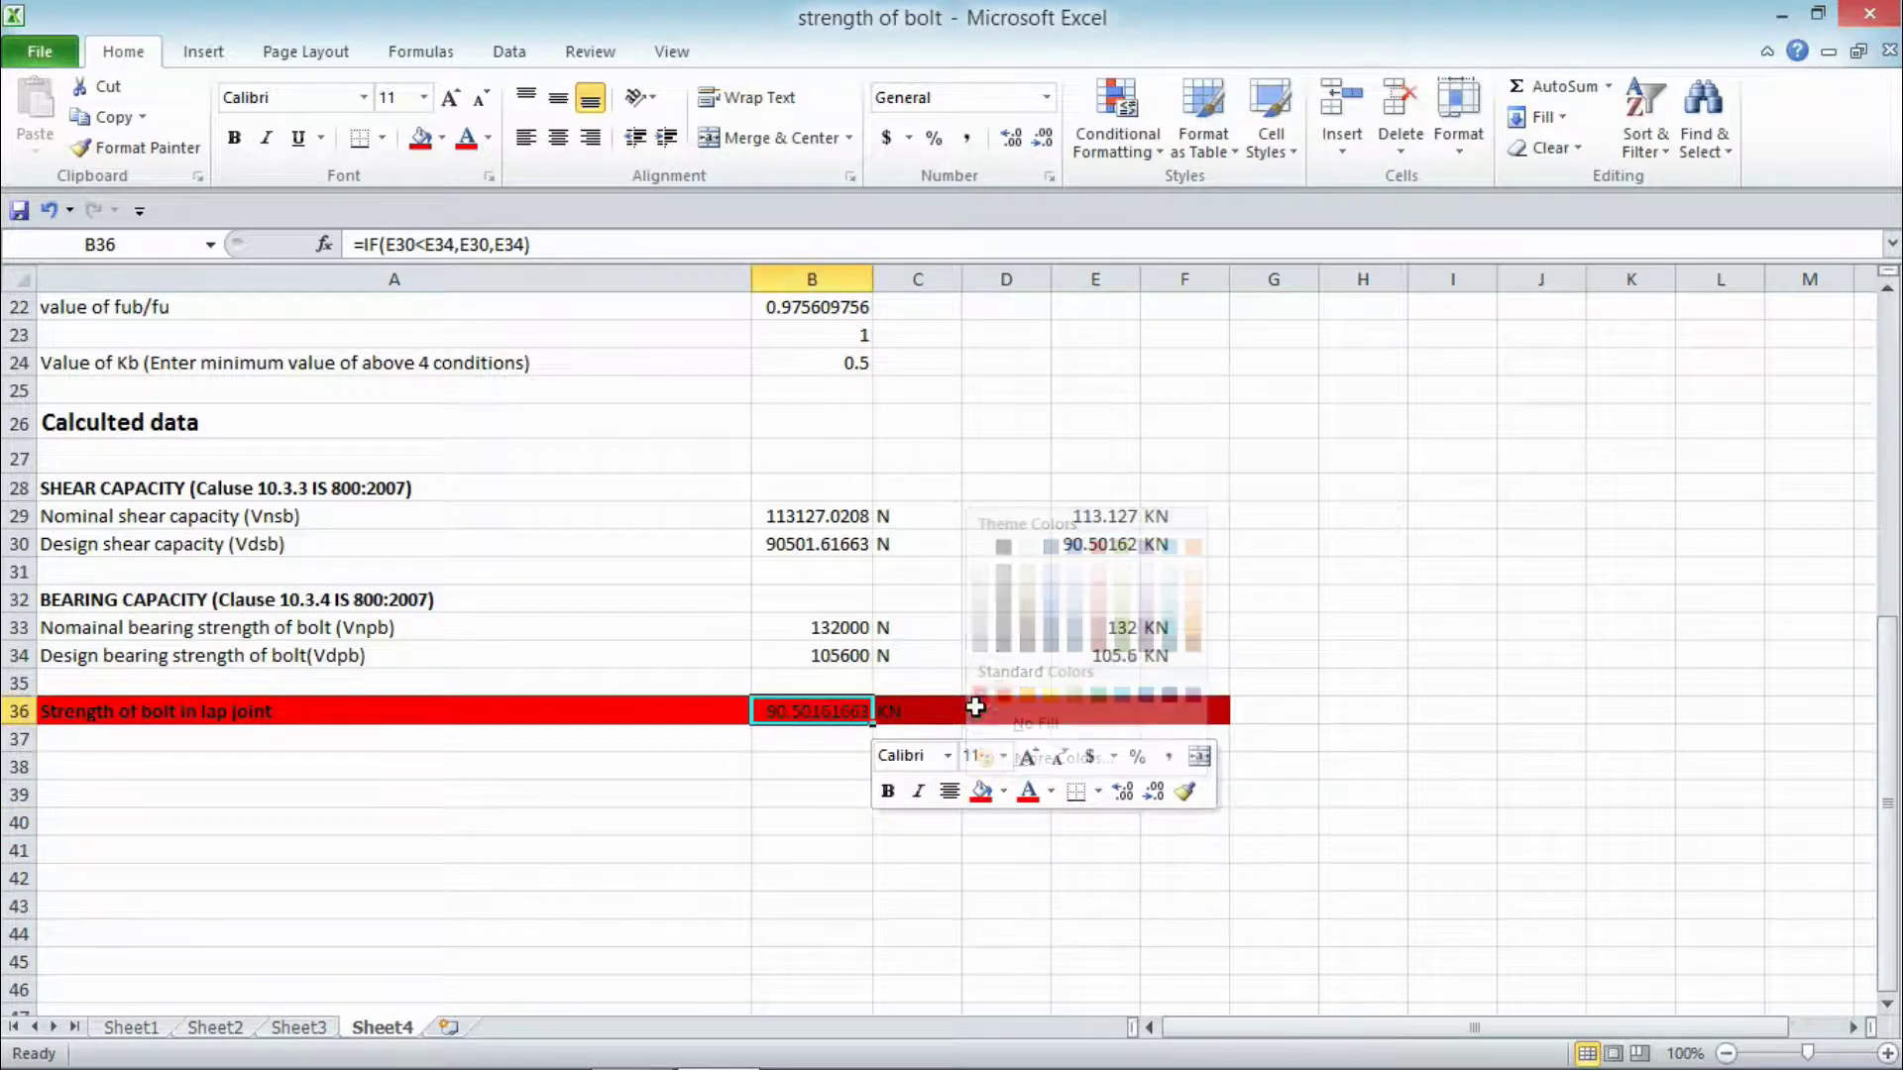
{"action": "left_click", "coordinate": [942, 711]}
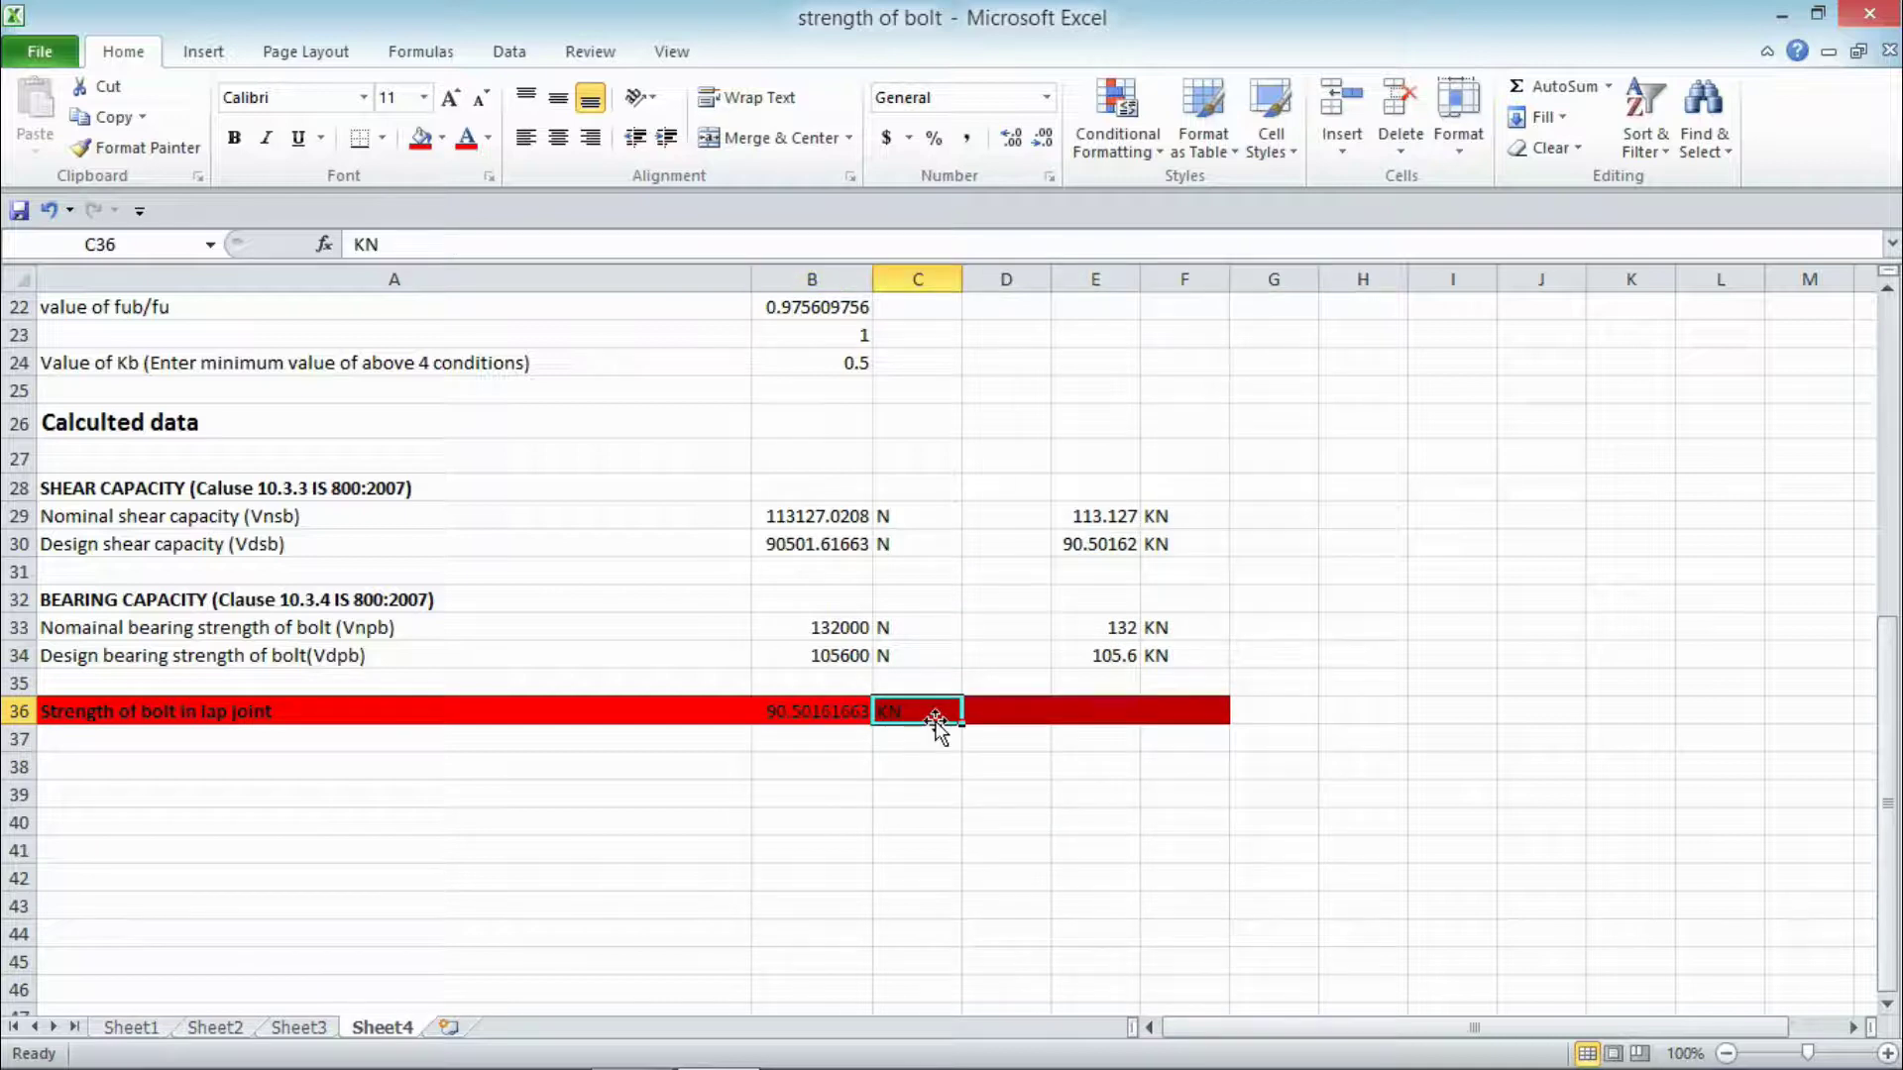
{"action": "key", "text": "shift+Right"}
{"action": "key", "text": "shift+Right"}
{"action": "key", "text": "shift+Right"}
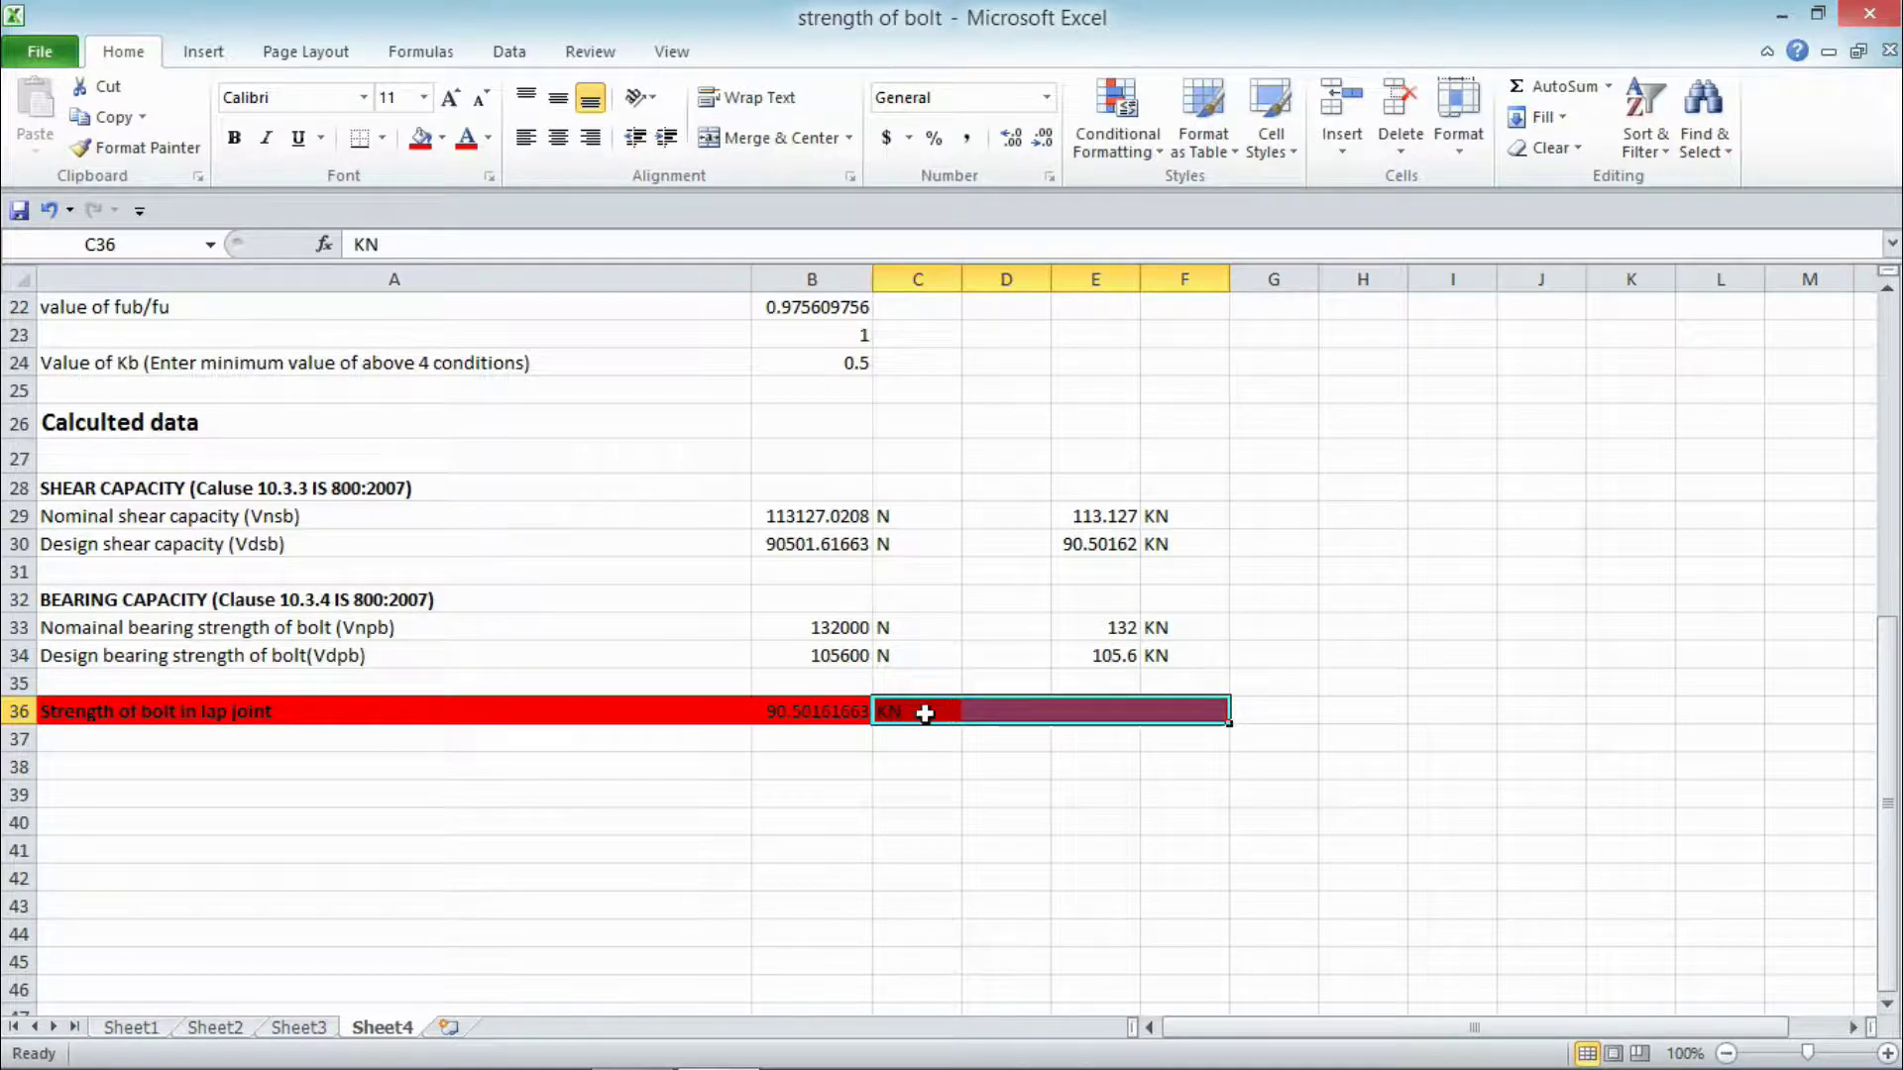
{"action": "right_click", "coordinate": [929, 720]}
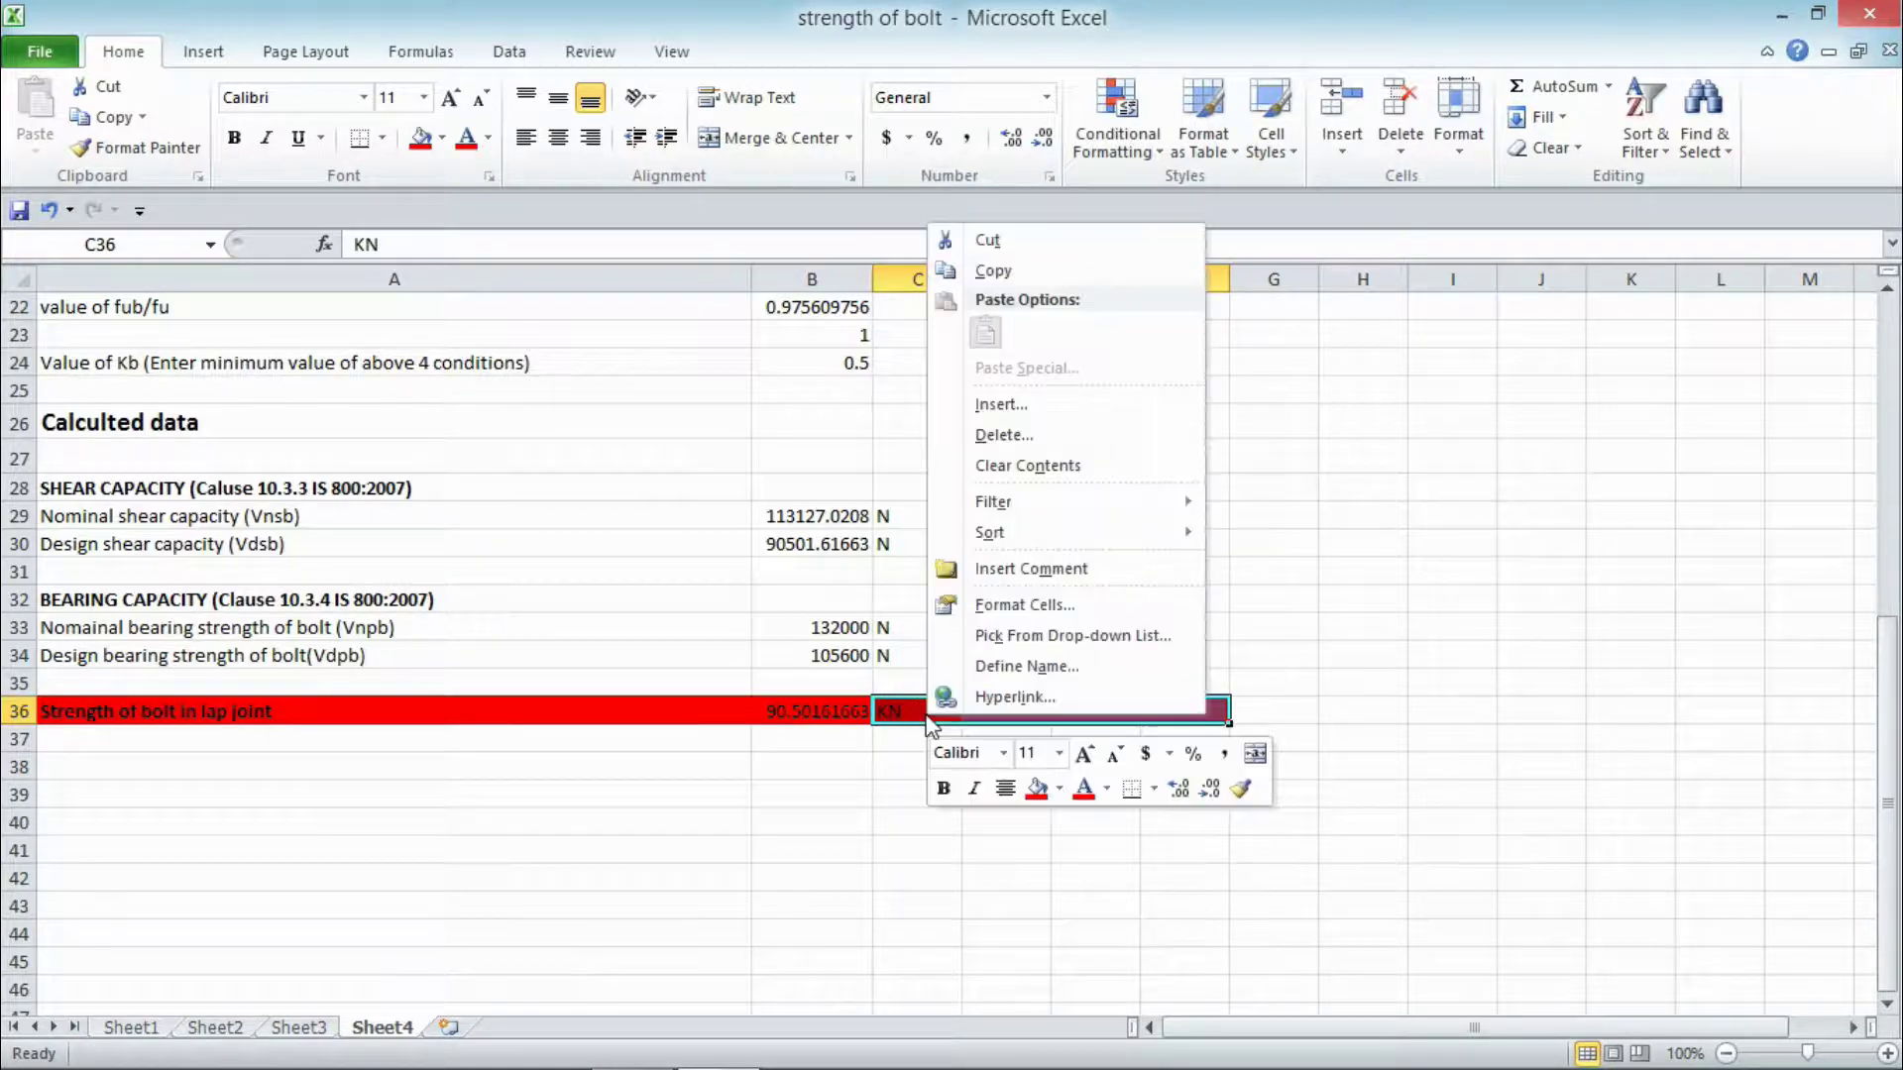
{"action": "left_click", "coordinate": [1061, 790]}
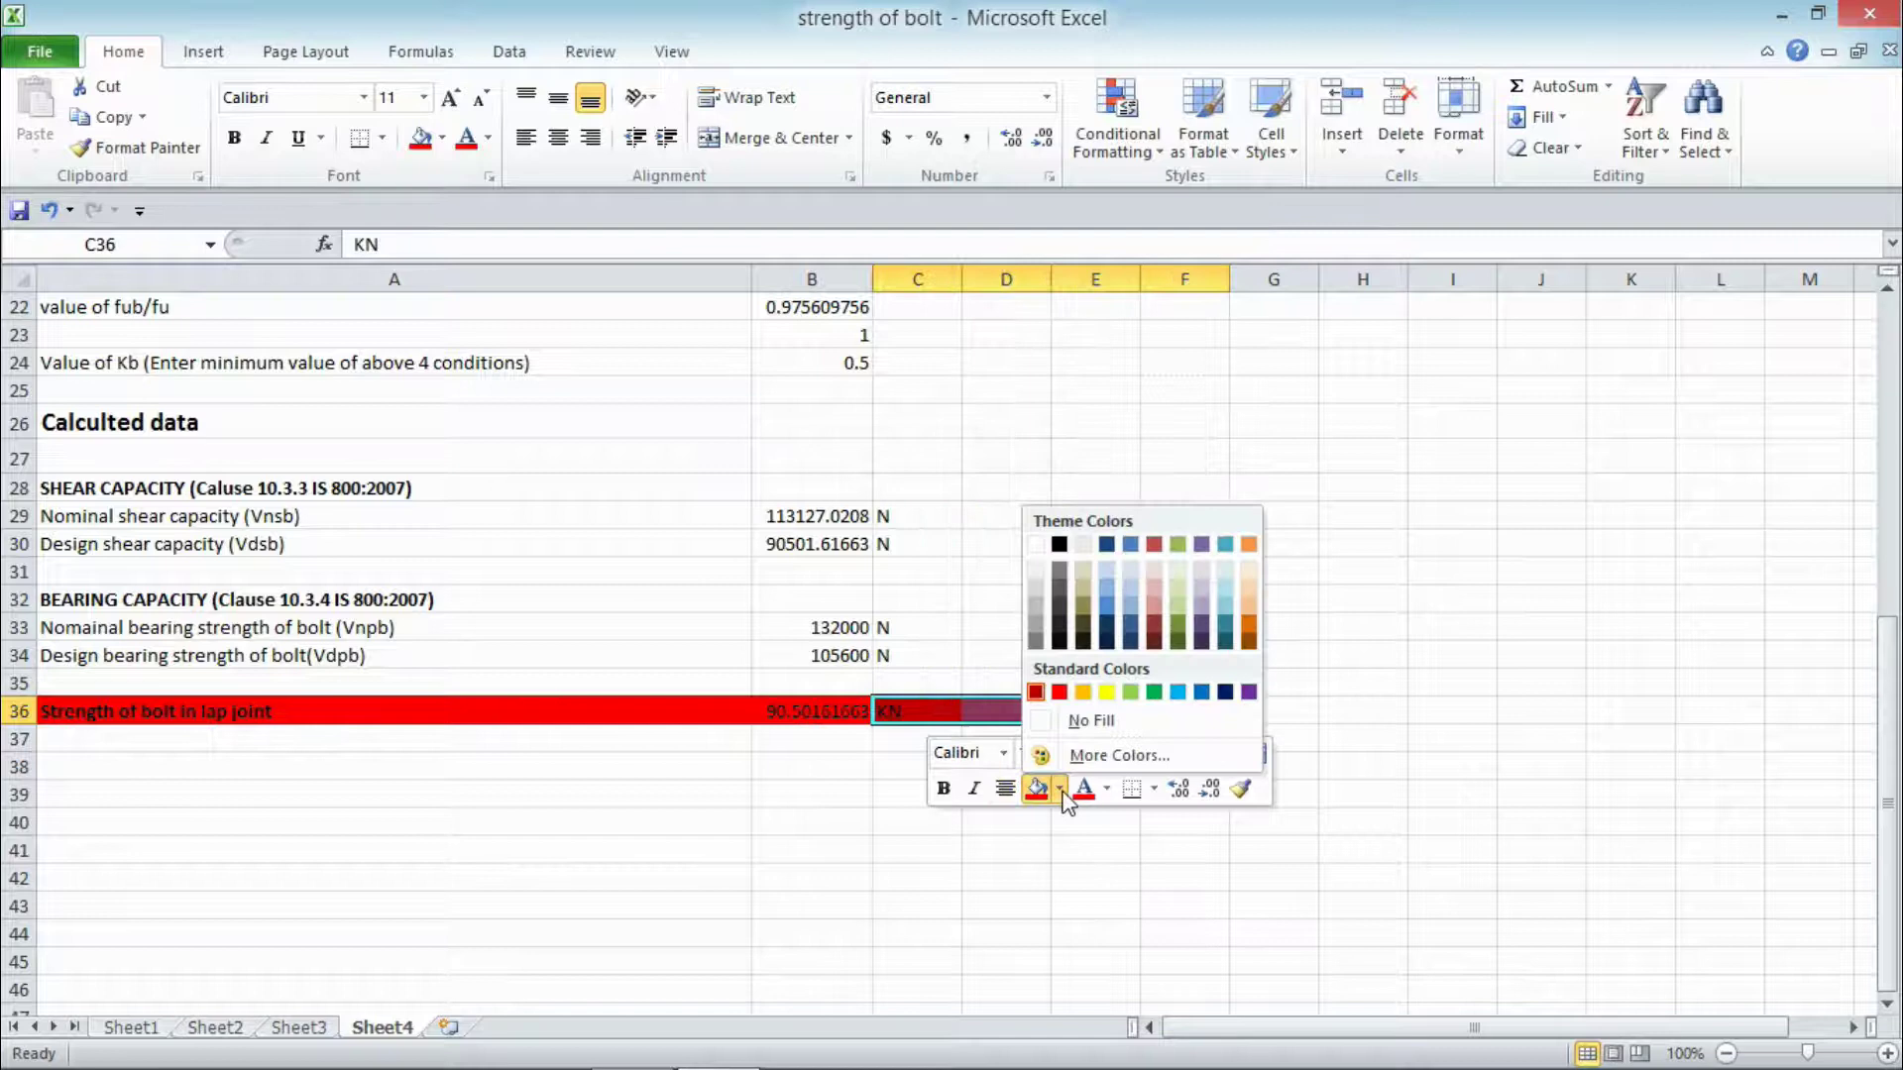
{"action": "left_click", "coordinate": [1060, 691]}
{"action": "left_click", "coordinate": [913, 788]}
{"action": "left_click", "coordinate": [782, 842]}
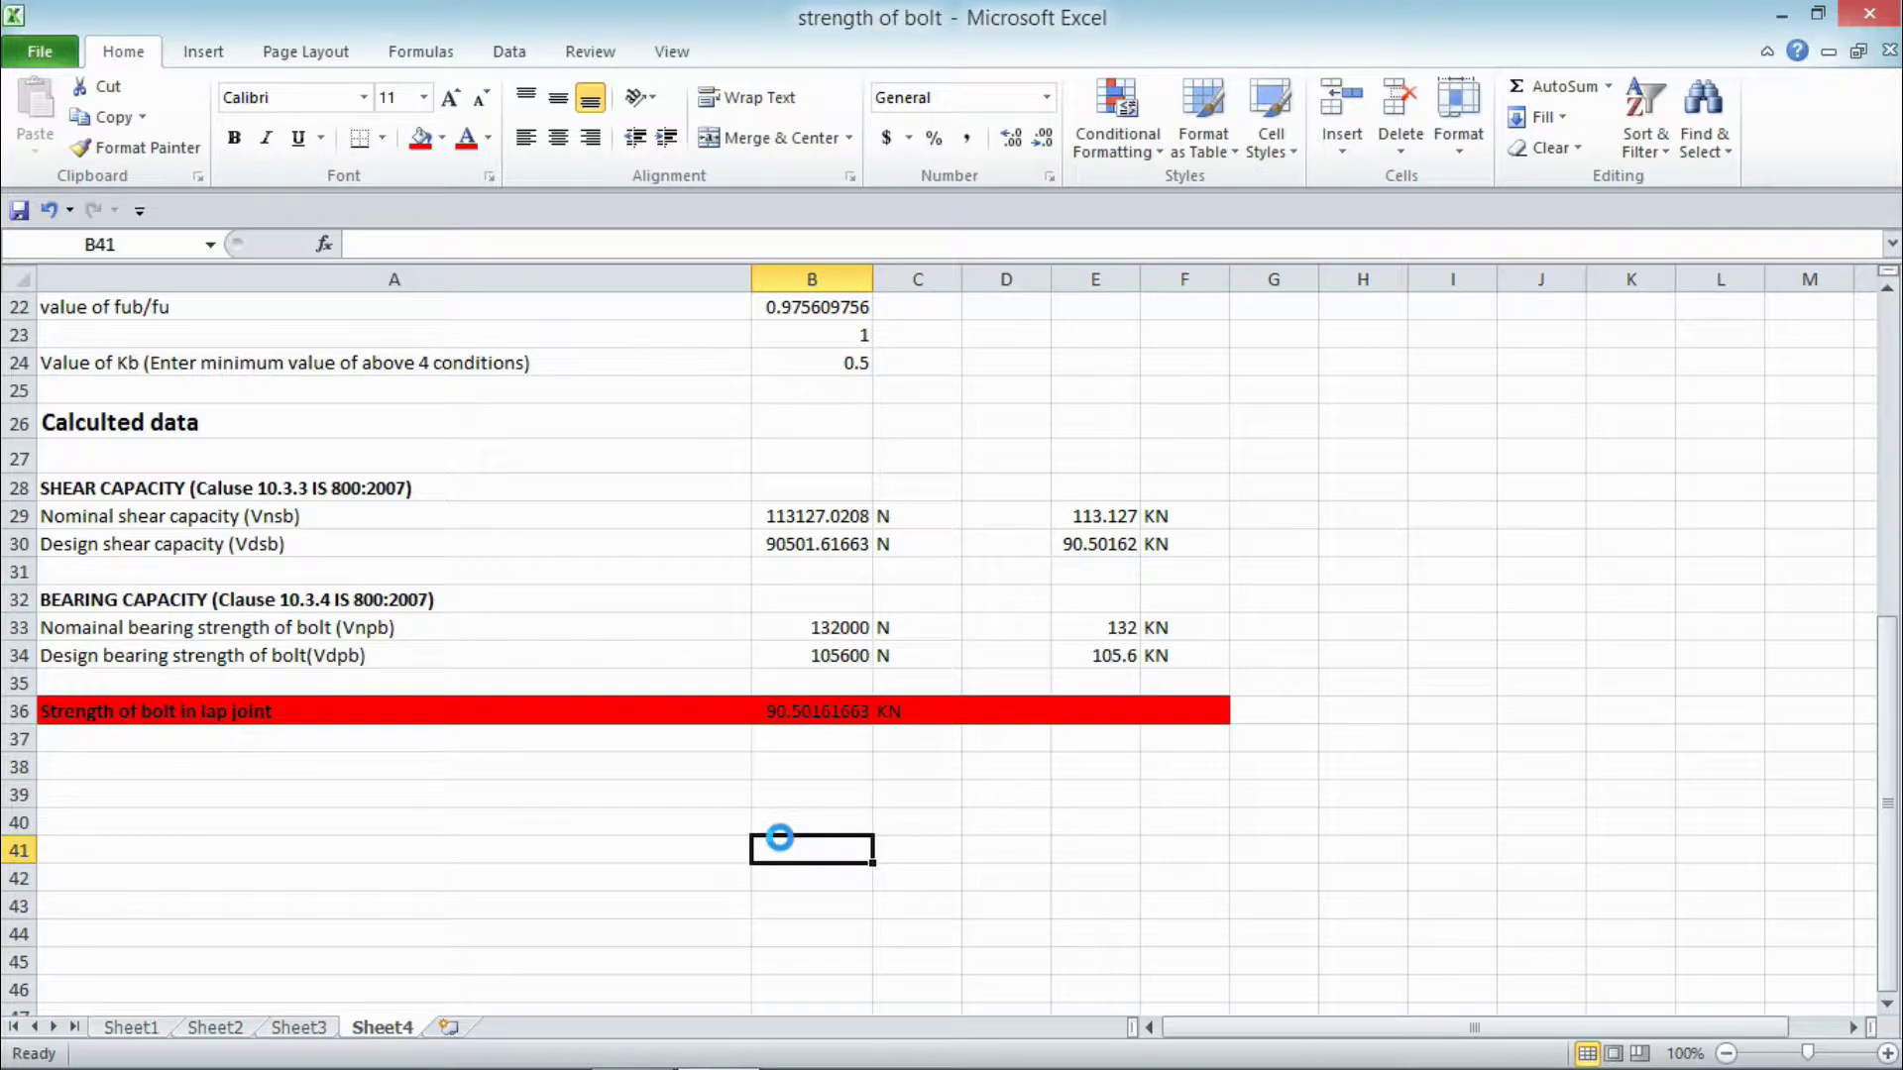
Step: Return to the sheet's title and given data, then reveal the hidden tray icons
{"action": "key", "text": "Up"}
{"action": "key", "text": "Up"}
{"action": "key", "text": "Up"}
{"action": "key", "text": "Up"}
{"action": "key", "text": "Up"}
{"action": "key", "text": "Up"}
{"action": "key", "text": "Up"}
{"action": "key", "text": "Up"}
{"action": "key", "text": "Up"}
{"action": "key", "text": "Up"}
{"action": "key", "text": "Up"}
{"action": "key", "text": "Up"}
{"action": "key", "text": "Up"}
{"action": "key", "text": "Up"}
{"action": "key", "text": "Up"}
{"action": "key", "text": "Up"}
{"action": "key", "text": "Up"}
{"action": "key", "text": "Up"}
{"action": "key", "text": "Up"}
{"action": "key", "text": "Up"}
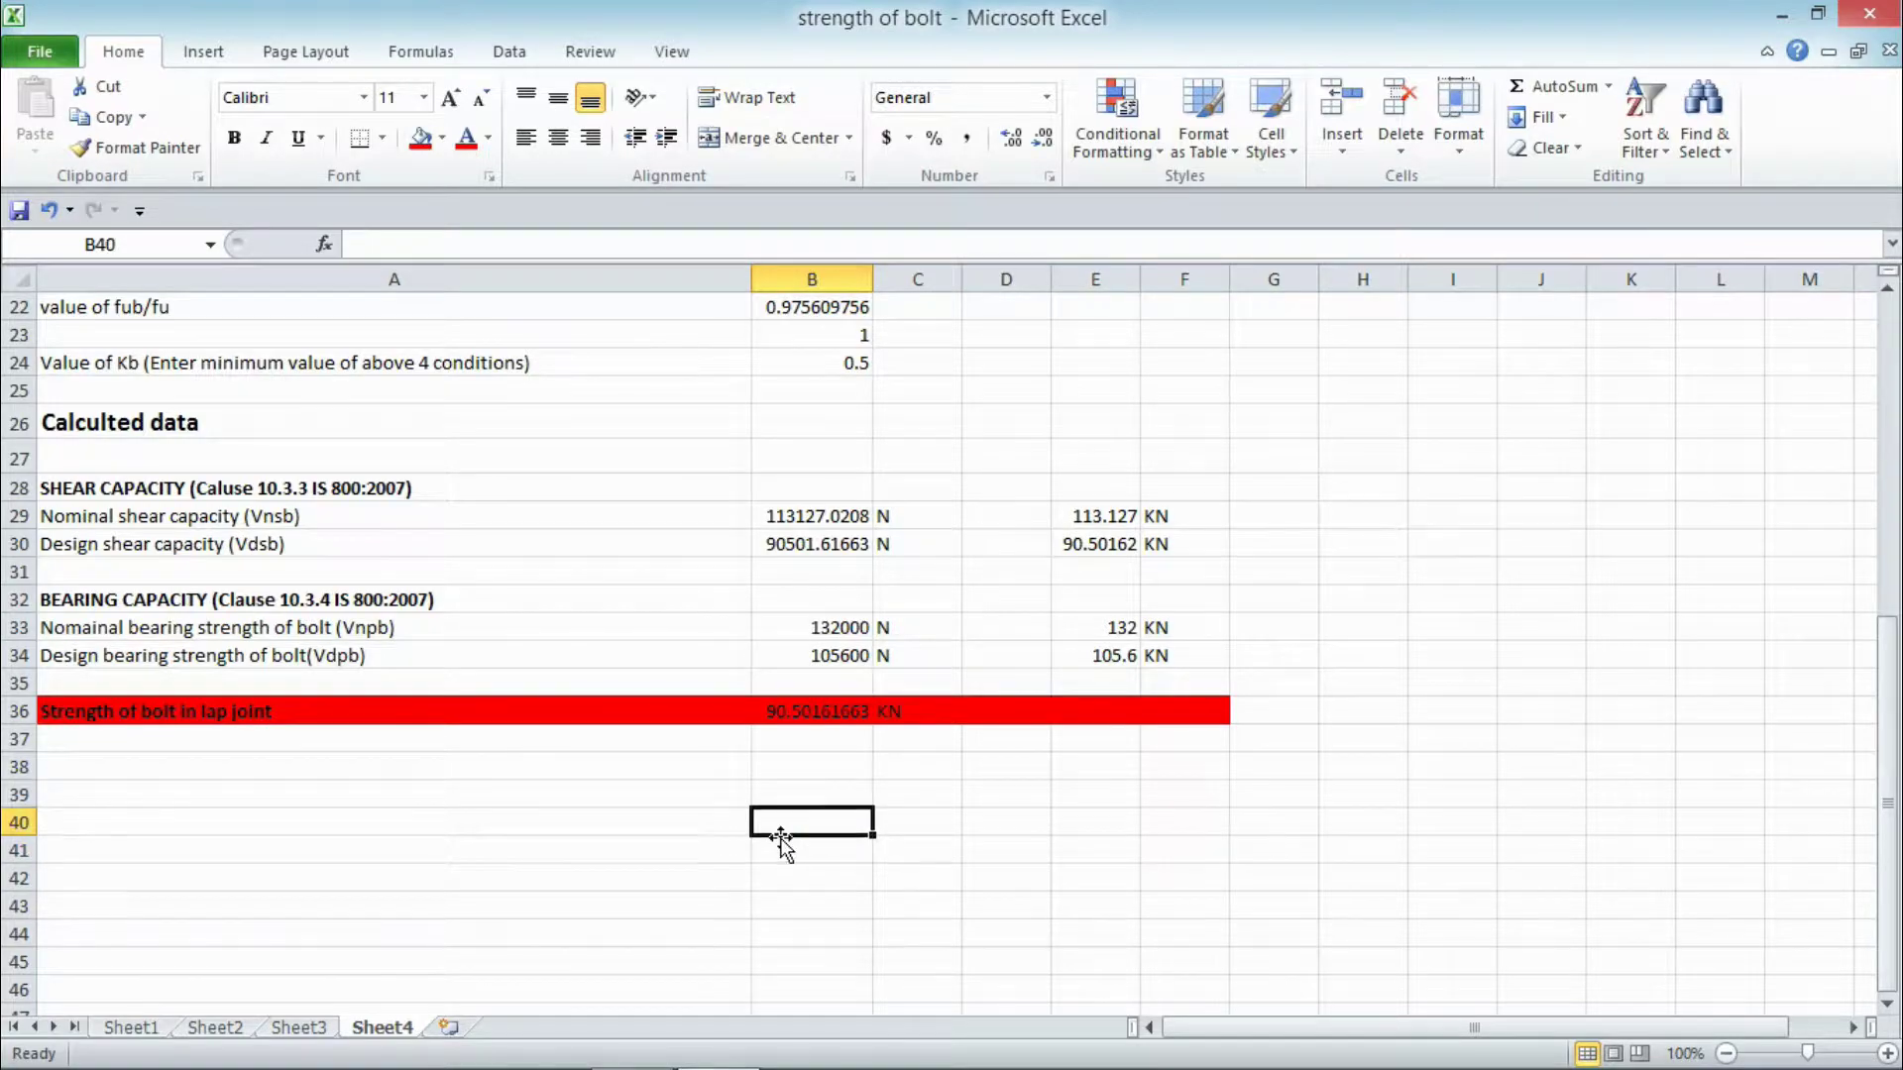
{"action": "key", "text": "Down"}
{"action": "key", "text": "Down"}
{"action": "key", "text": "Down"}
{"action": "key", "text": "Down"}
{"action": "key", "text": "Down"}
{"action": "key", "text": "Down"}
{"action": "key", "text": "Down"}
{"action": "key", "text": "Down"}
{"action": "key", "text": "Down"}
{"action": "key", "text": "Down"}
{"action": "key", "text": "Down"}
{"action": "key", "text": "Down"}
{"action": "key", "text": "Down"}
{"action": "key", "text": "Down"}
{"action": "key", "text": "Down"}
{"action": "key", "text": "Down"}
{"action": "key", "text": "Down"}
{"action": "key", "text": "Down"}
{"action": "key", "text": "Down"}
{"action": "key", "text": "Down"}
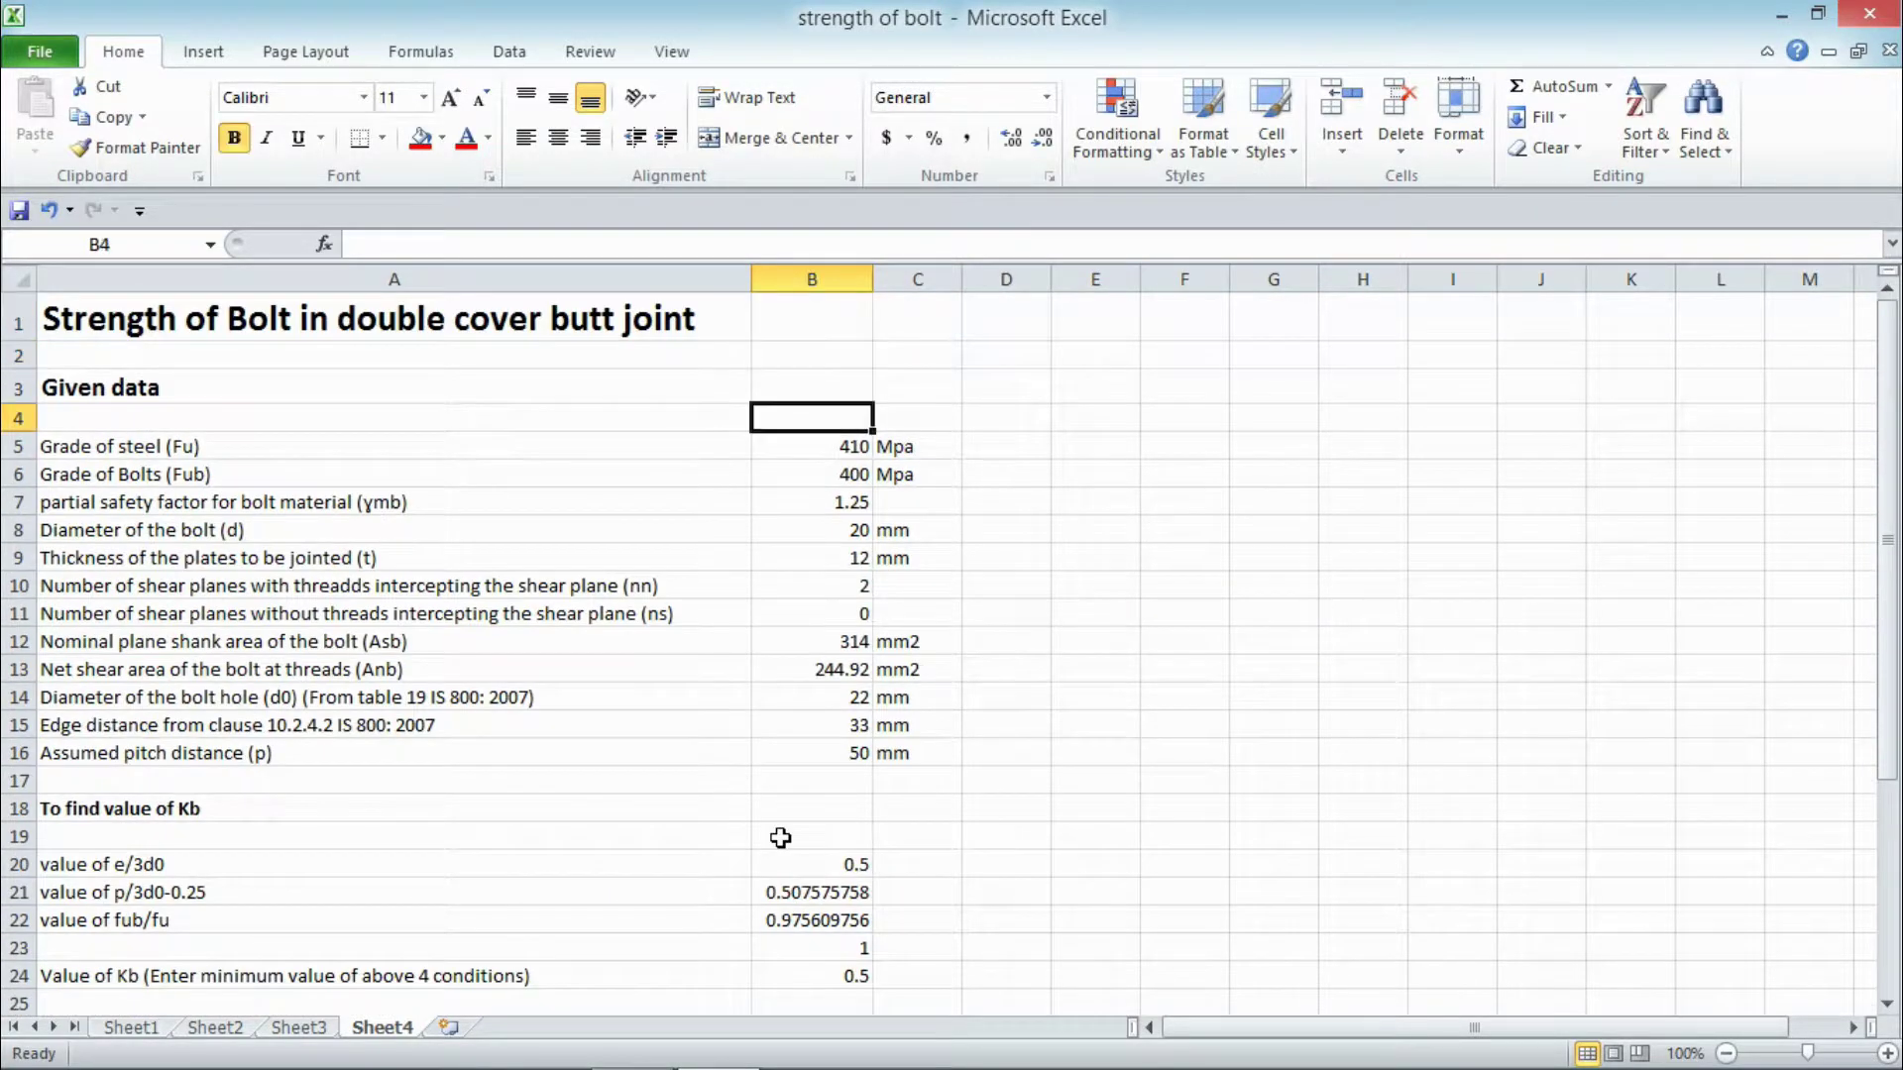
{"action": "key", "text": "Up"}
{"action": "key", "text": "Up"}
{"action": "key", "text": "Up"}
{"action": "key", "text": "Up"}
{"action": "key", "text": "Up"}
{"action": "key", "text": "Up"}
{"action": "key", "text": "Up"}
{"action": "key", "text": "Up"}
{"action": "key", "text": "Up"}
{"action": "key", "text": "Up"}
{"action": "key", "text": "Up"}
{"action": "key", "text": "Up"}
{"action": "key", "text": "Up"}
{"action": "key", "text": "Up"}
{"action": "key", "text": "Up"}
{"action": "key", "text": "Up"}
{"action": "key", "text": "Up"}
{"action": "key", "text": "Up"}
{"action": "key", "text": "Up"}
{"action": "key", "text": "Up"}
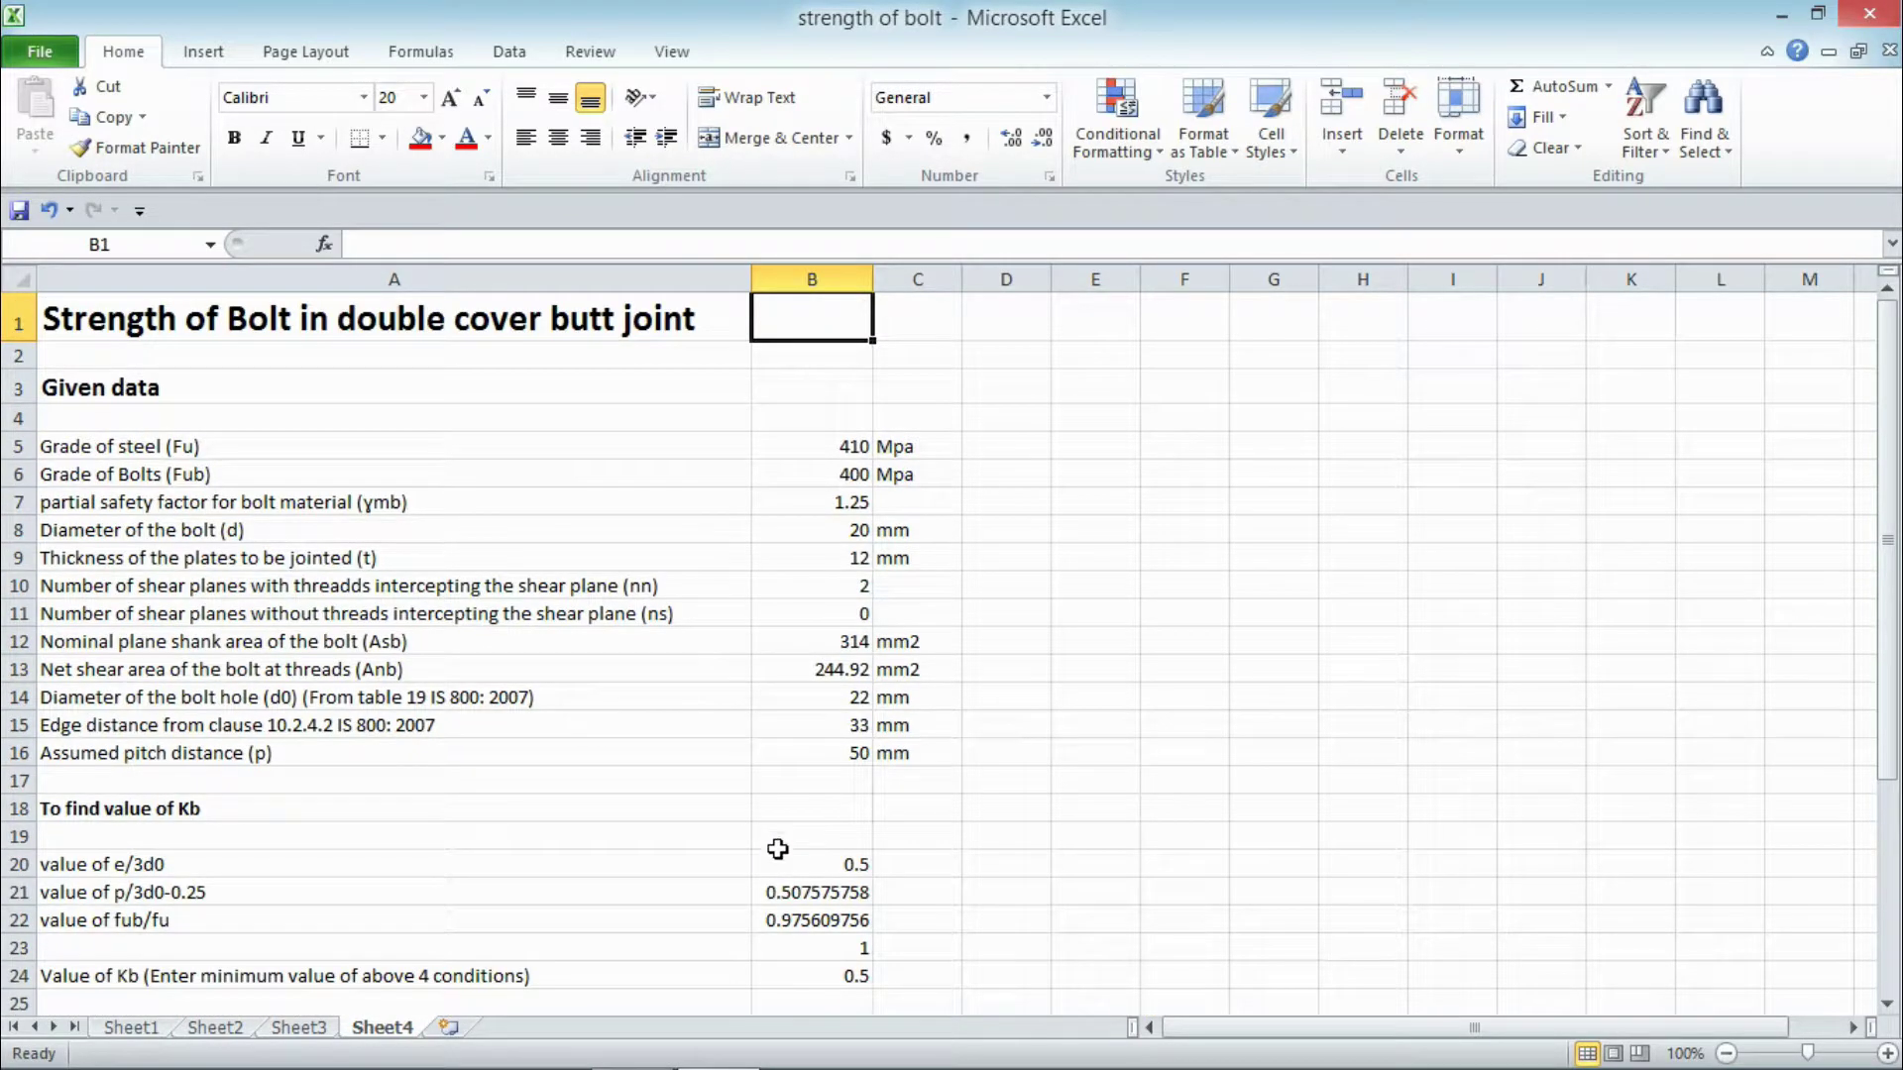
{"action": "mouse_move", "coordinate": [991, 1066]}
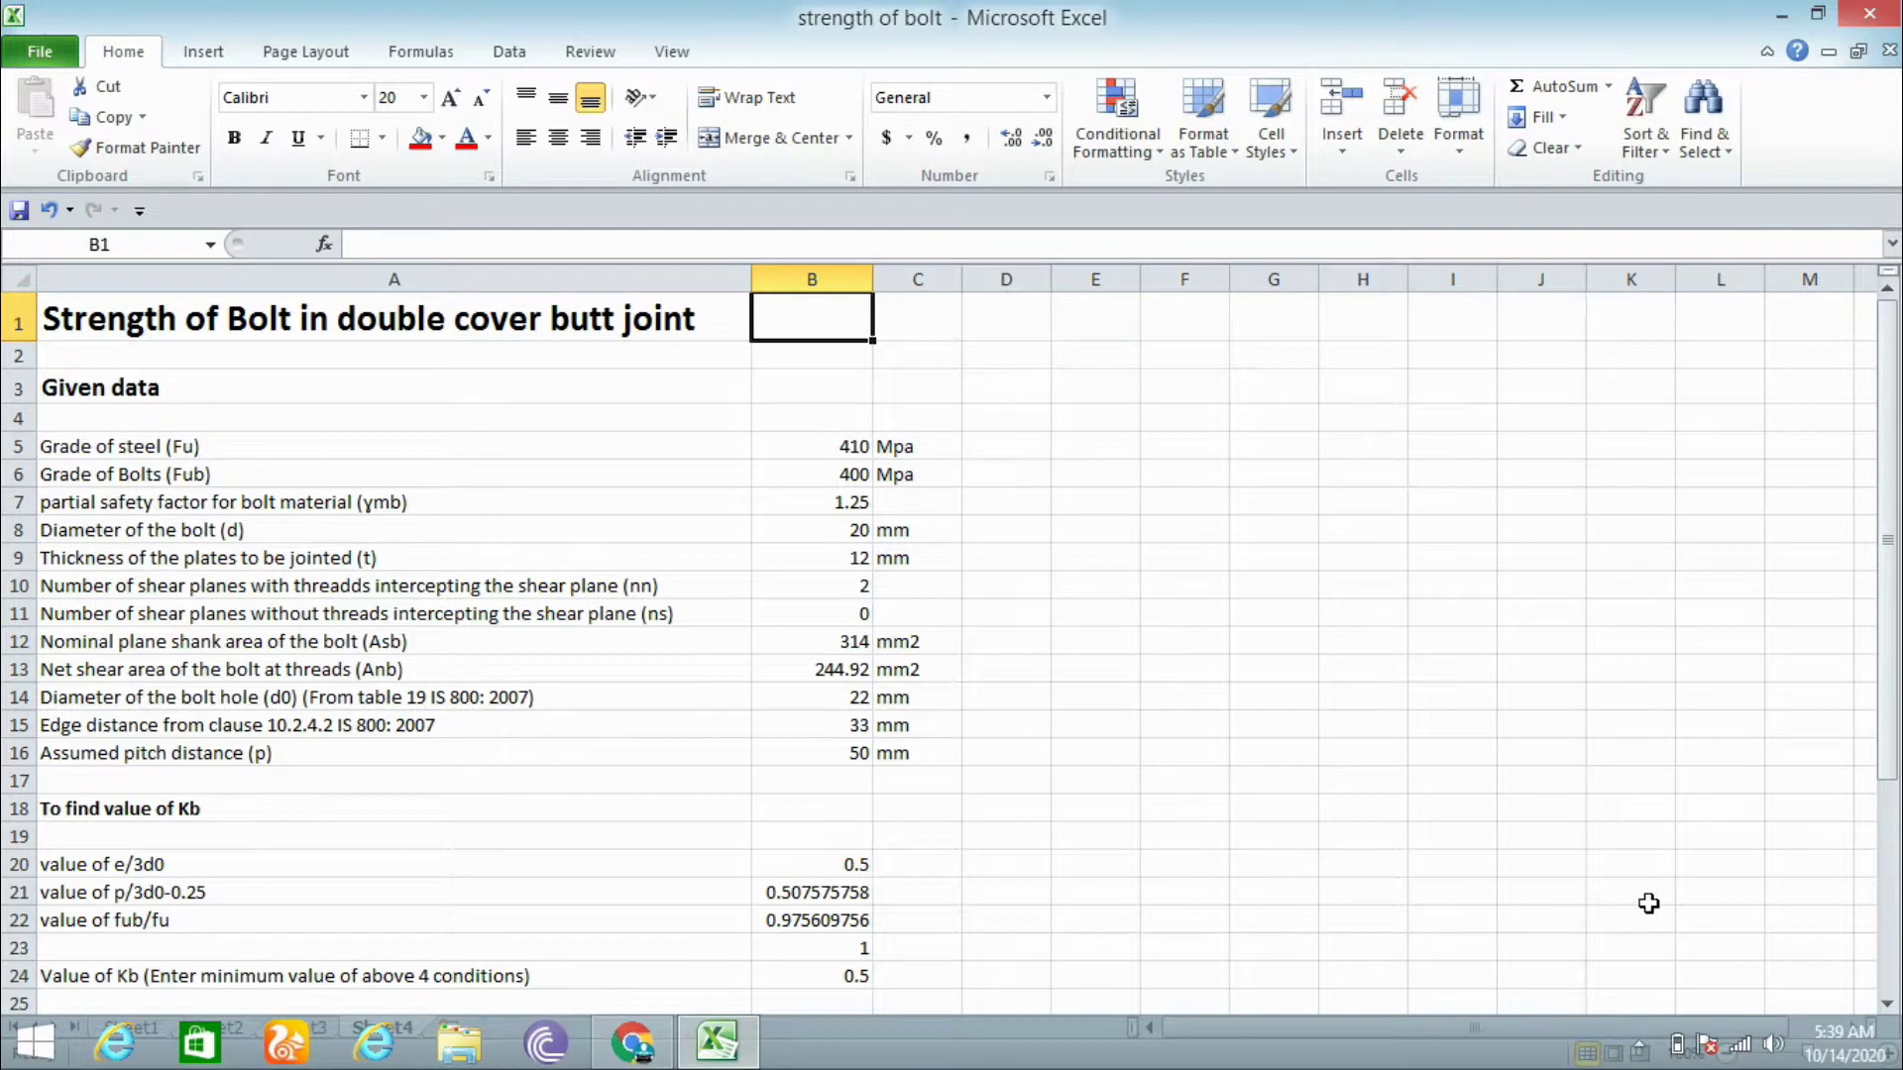
{"action": "left_click", "coordinate": [1639, 1048]}
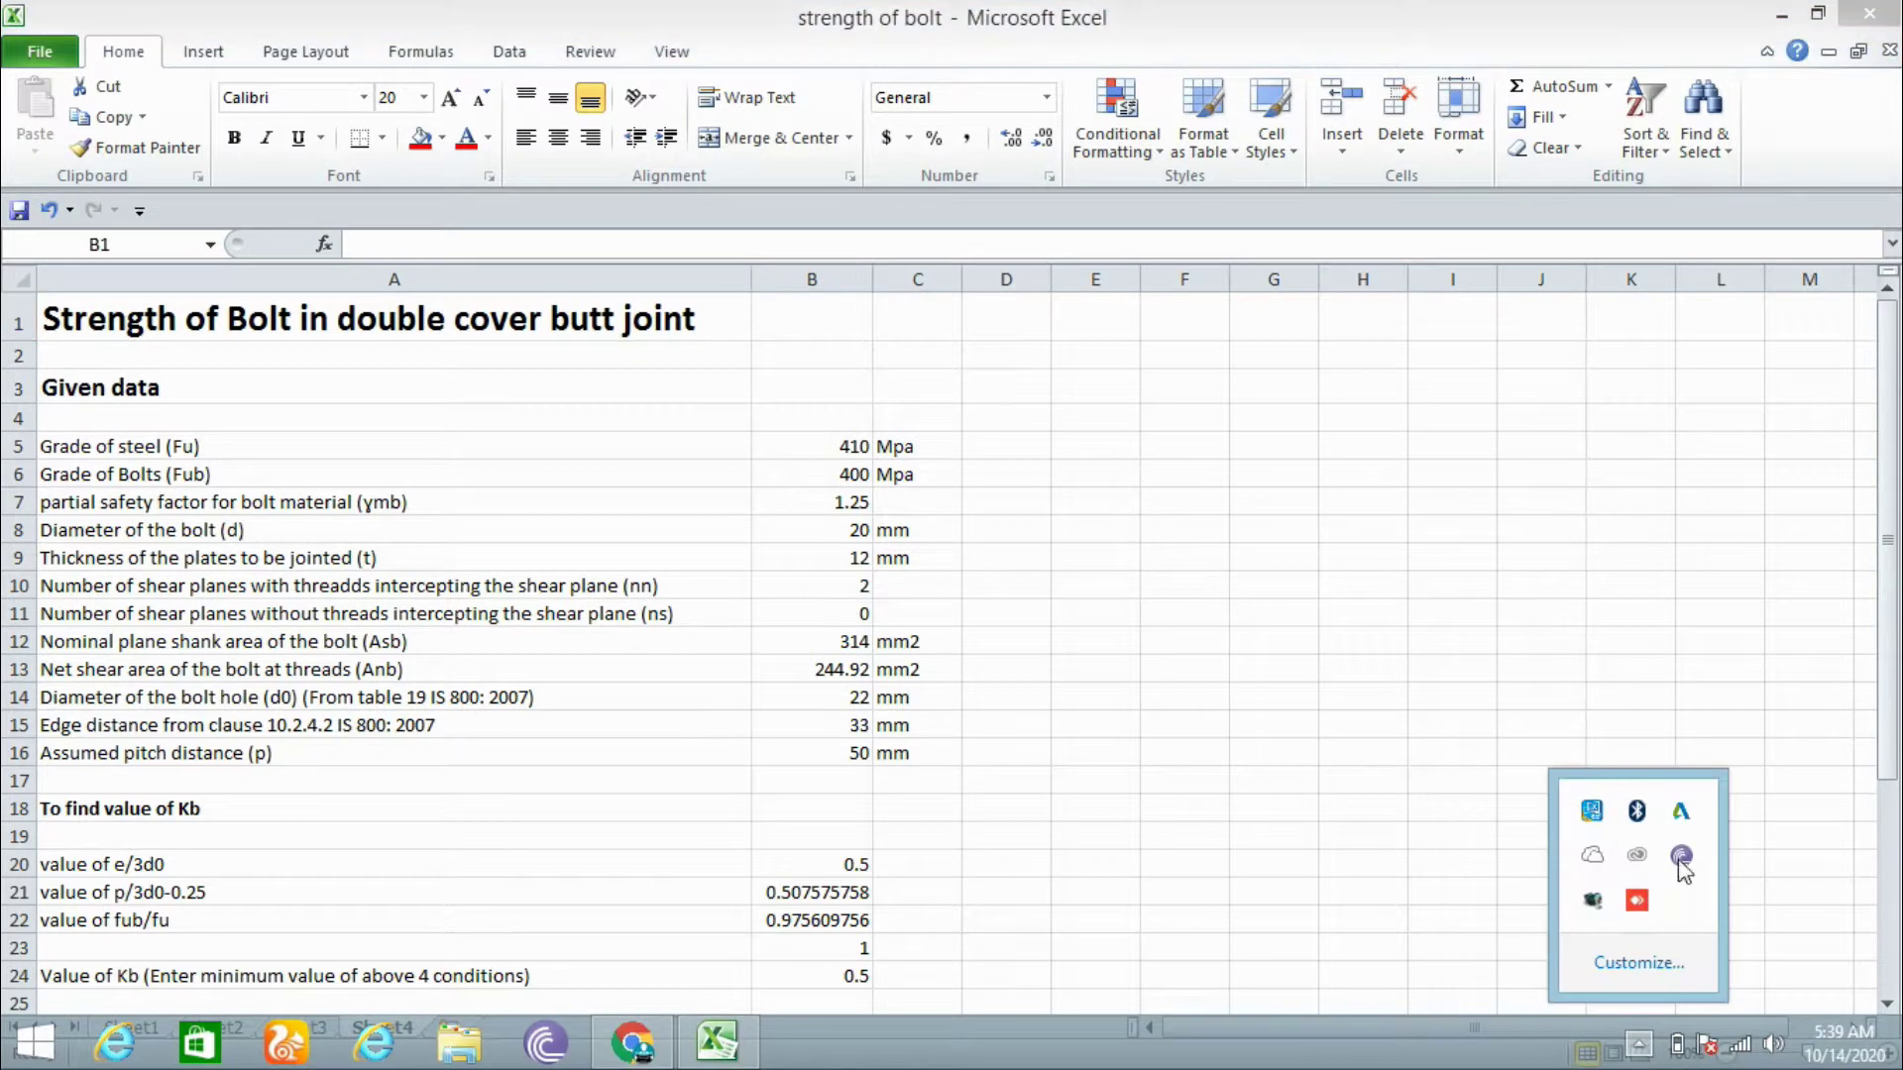